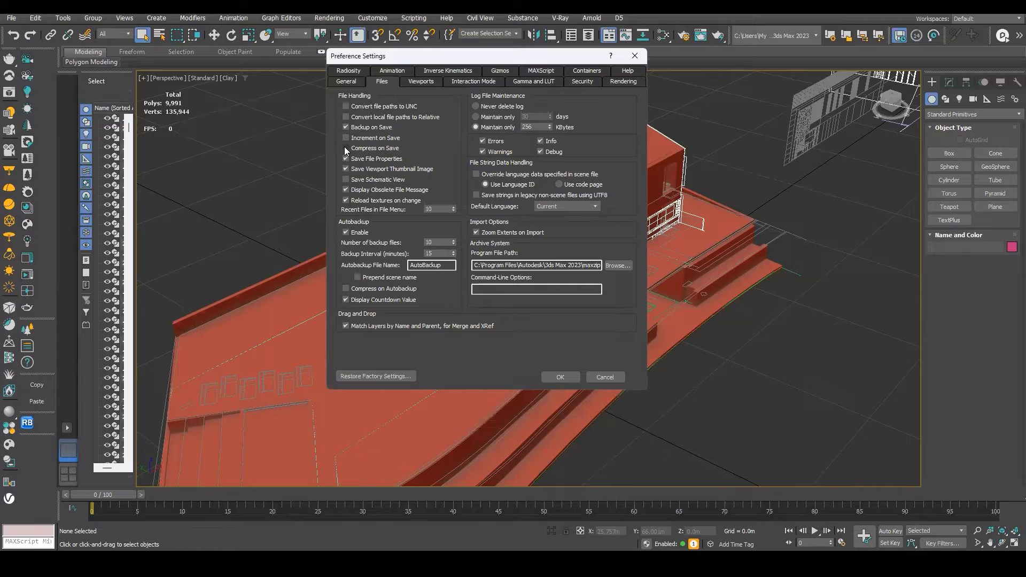
# Close the preference settings and save the scene as progetto definitivo 15 in the scenes folder.
pyautogui.click(560, 377)
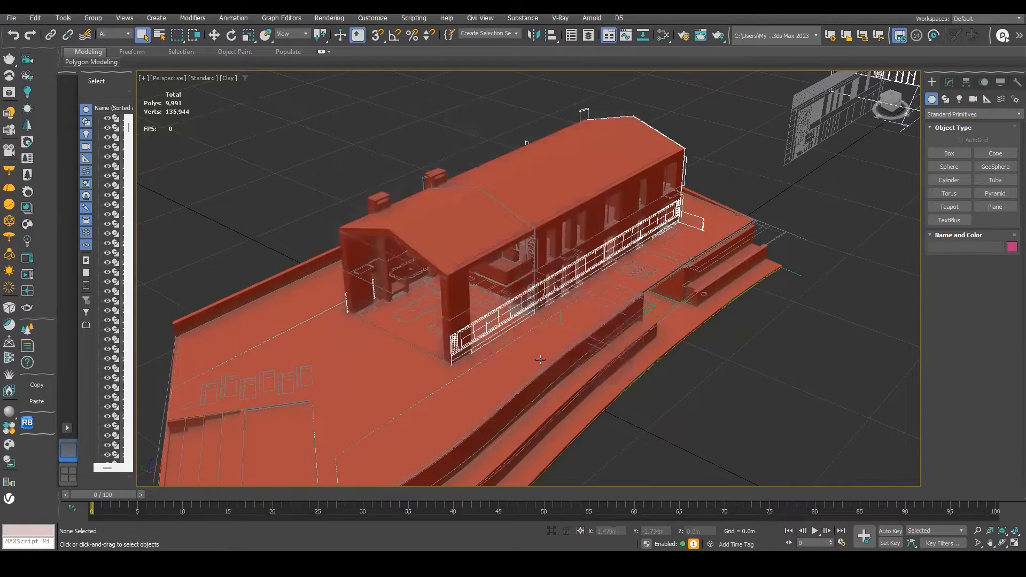
pyautogui.click(11, 17)
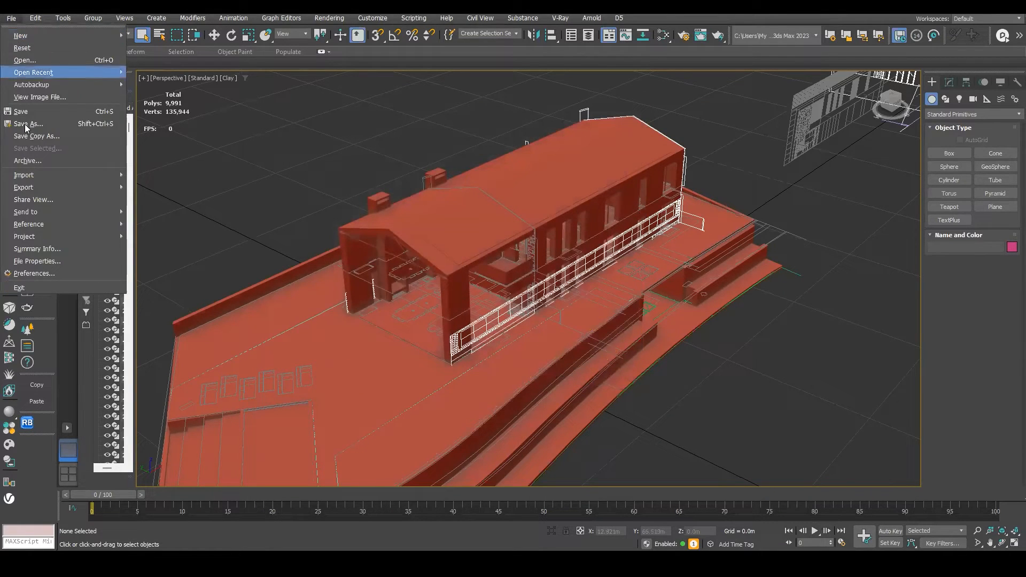
pyautogui.click(45, 126)
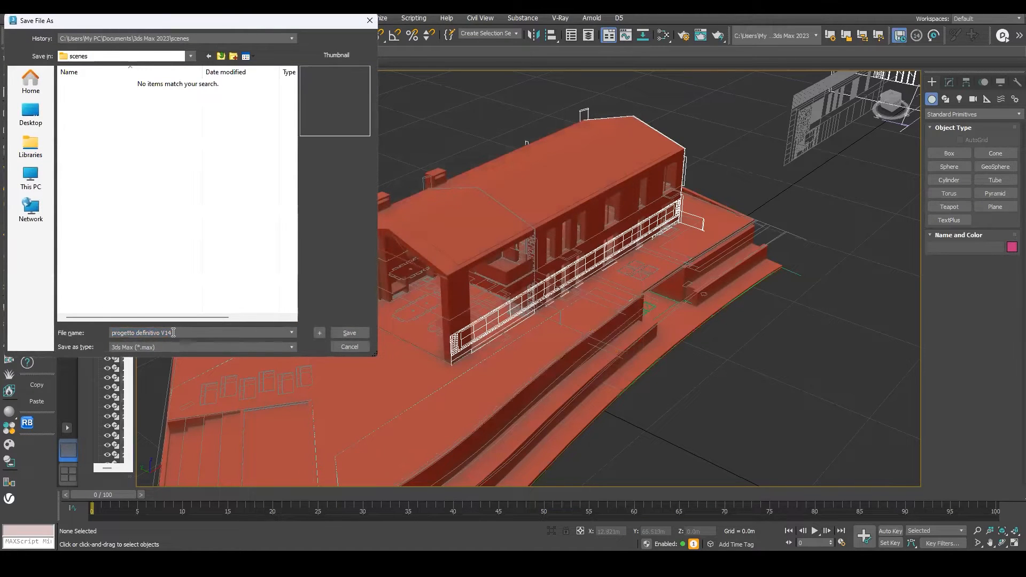
pyautogui.write('1')
pyautogui.click(350, 332)
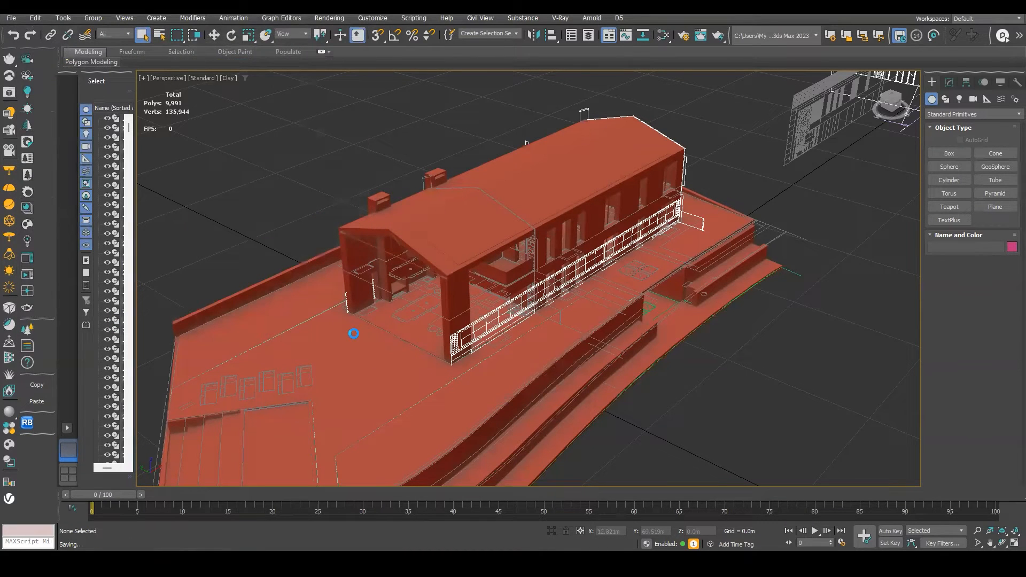
# Copy the Day 10 folder path from the file explorer's address bar.
pyautogui.scroll(-2, 471, 331)
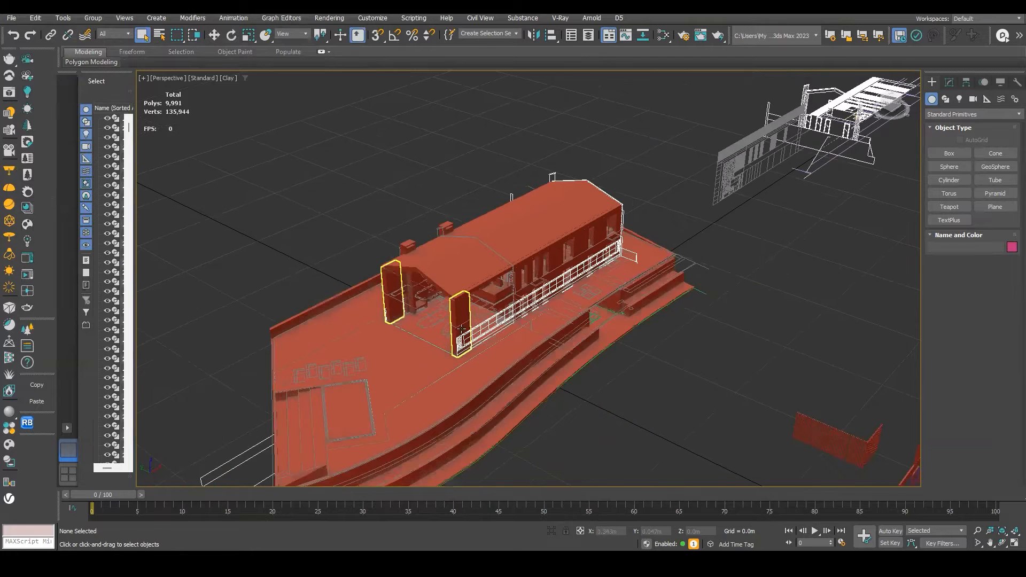
pyautogui.moveTo(584, 566)
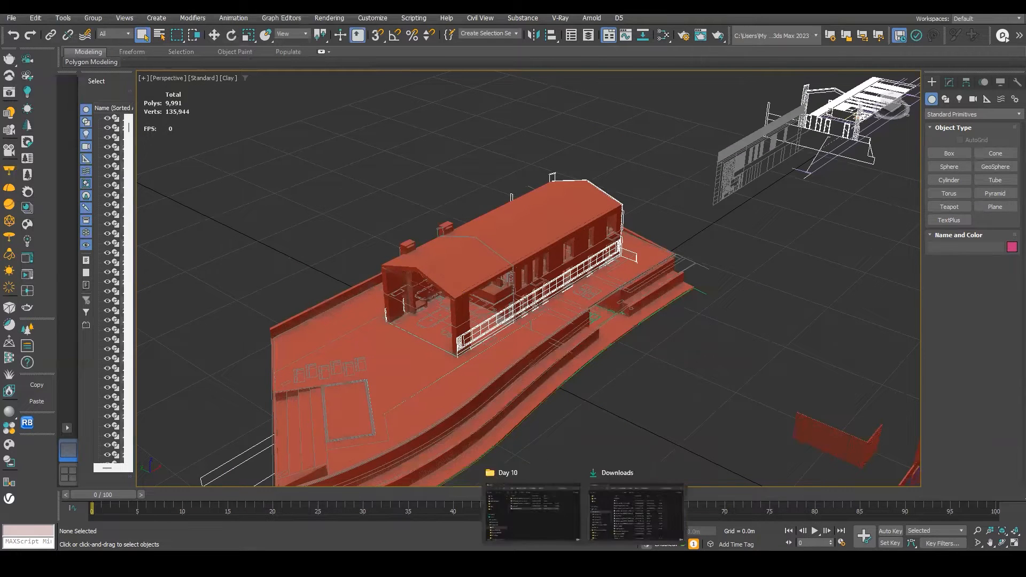
pyautogui.click(534, 516)
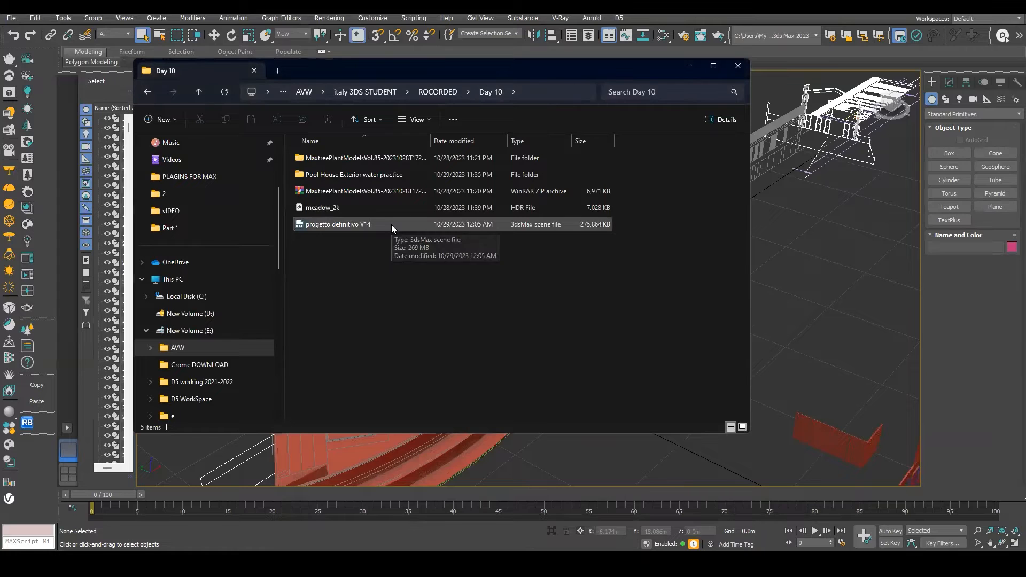
pyautogui.click(527, 91)
pyautogui.click(688, 65)
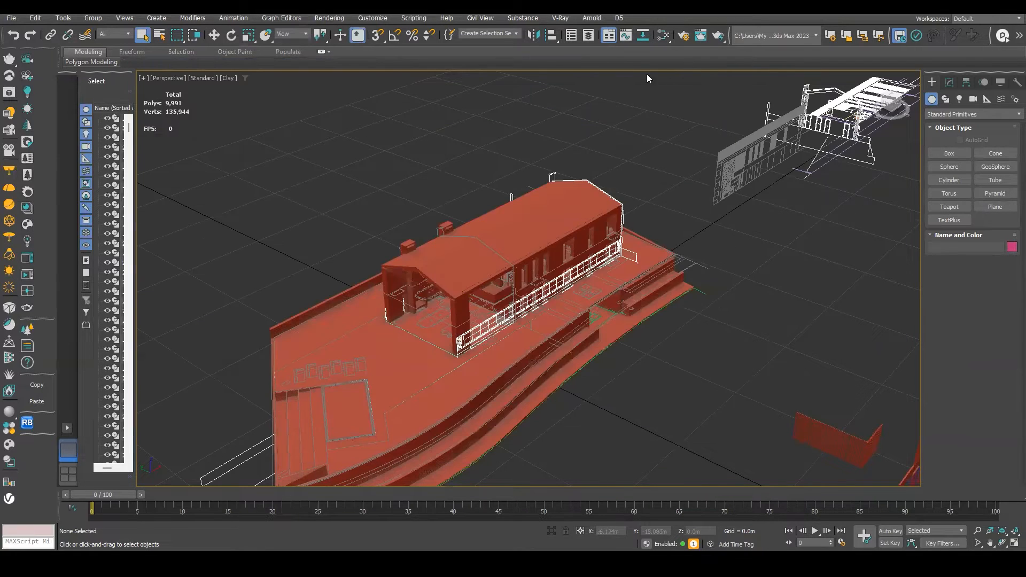
# Save the scene as progetto definitivo 15 into the Day 10 folder using the copied path.
pyautogui.click(11, 18)
pyautogui.click(32, 123)
pyautogui.write('E:\\AVW\\Italy 3DS STUDENT\\ROCORDED\\Day 10')
pyautogui.click(119, 87)
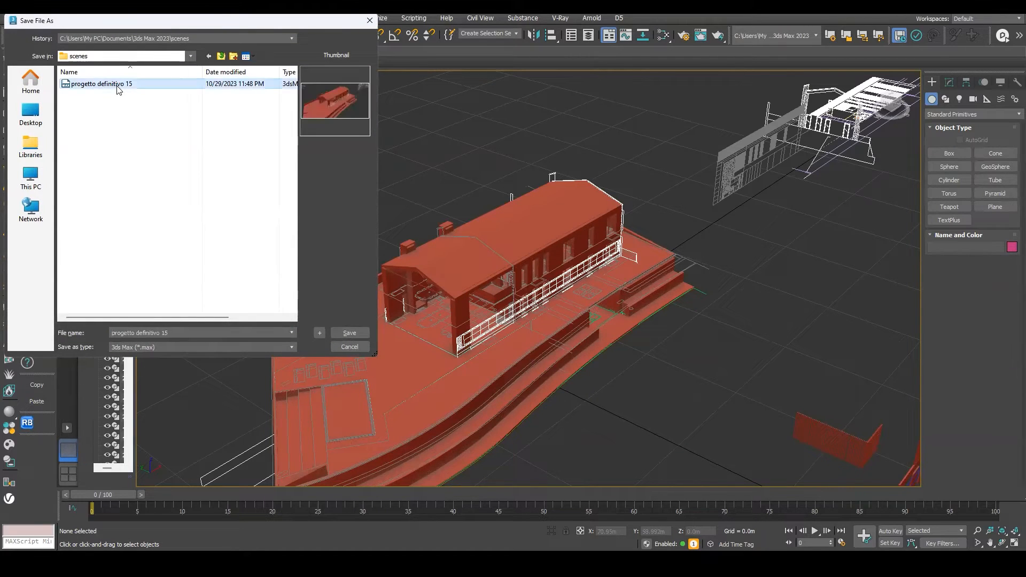
pyautogui.click(179, 333)
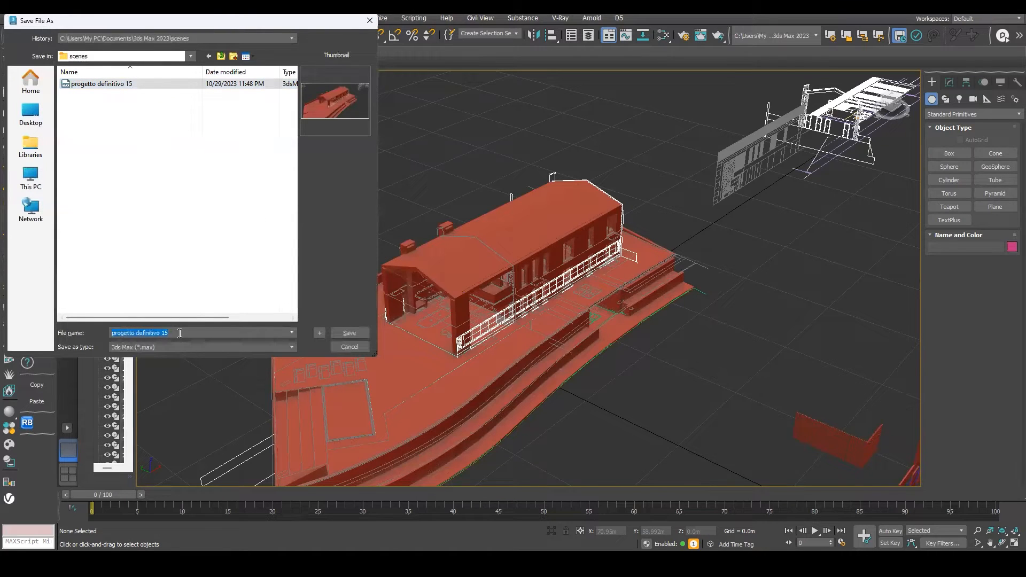
pyautogui.write('E:\\AVW\\Italy 3DS STUDENT\\ROCORDED\\Day 10')
pyautogui.click(350, 333)
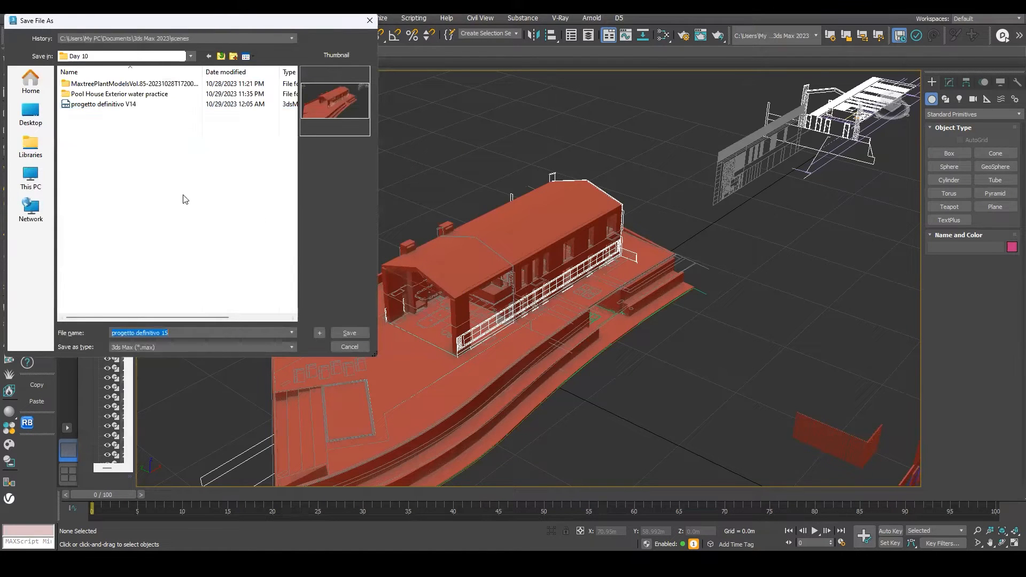
pyautogui.click(344, 333)
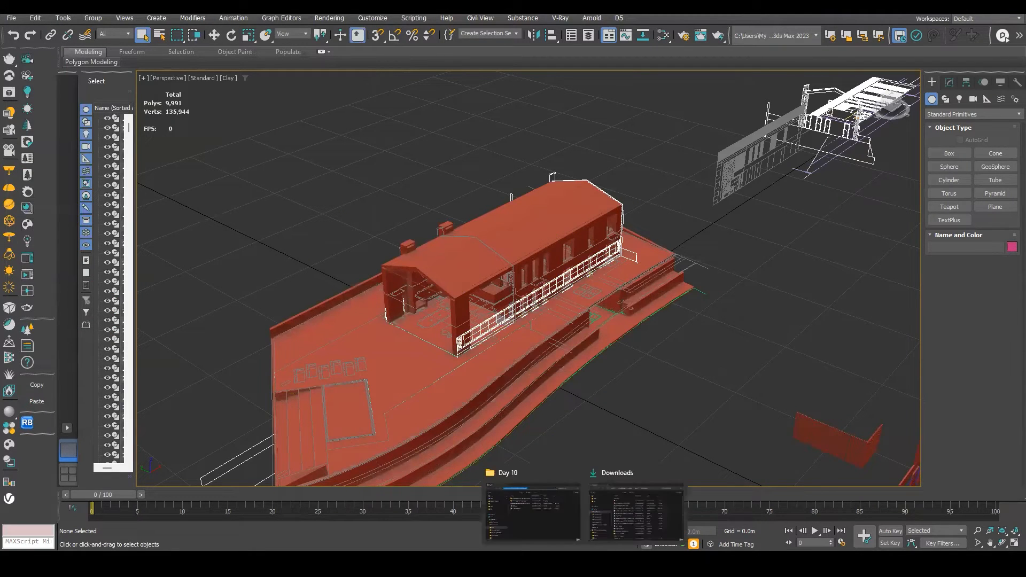
# Check the Day 10 folder for the newly saved scene file.
pyautogui.click(555, 521)
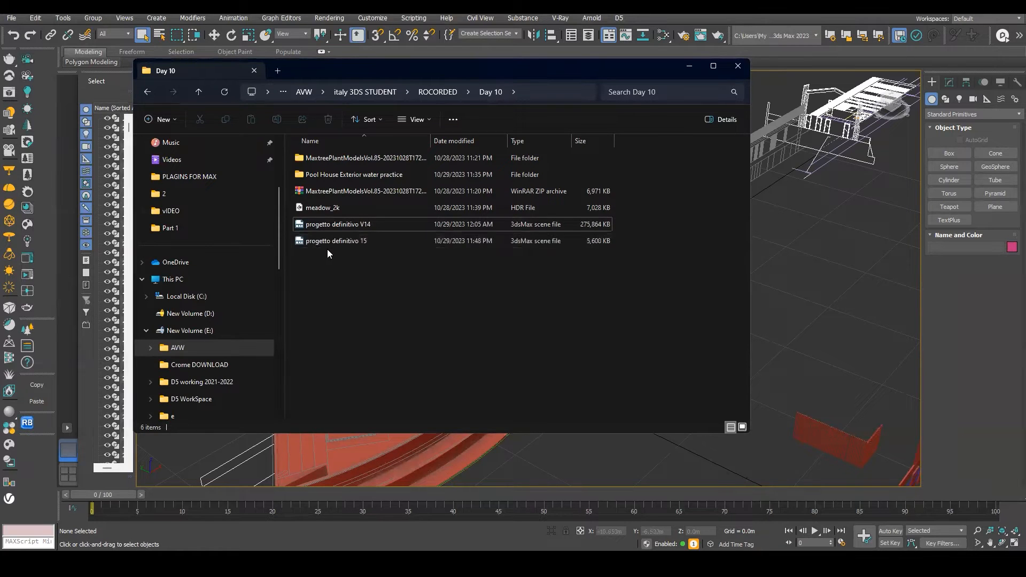
pyautogui.click(371, 225)
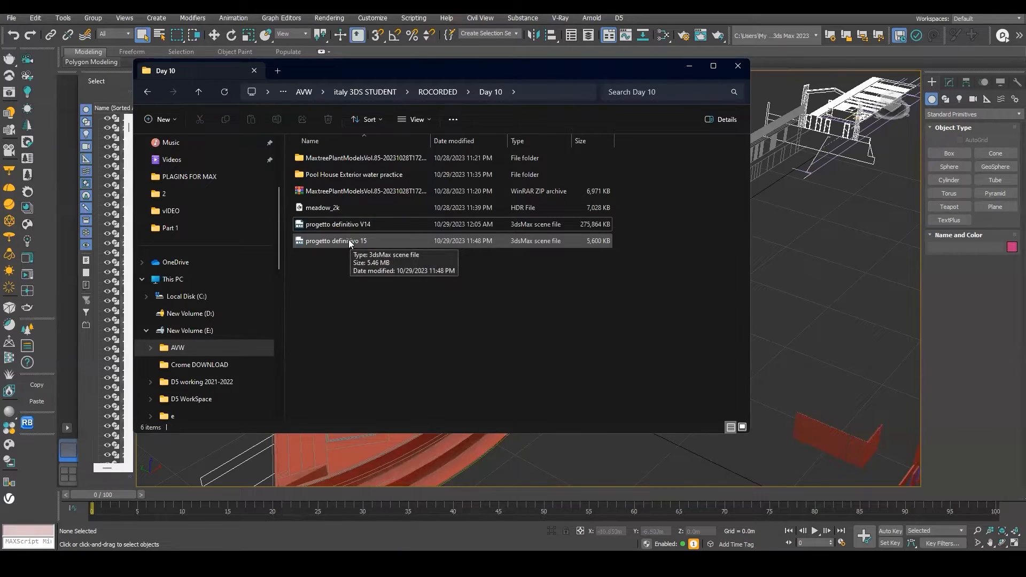
# Select and inspect the wall outline shape of the building in the perspective view.
pyautogui.click(832, 253)
pyautogui.click(577, 259)
pyautogui.scroll(-3, 578, 259)
pyautogui.keyDown('alt'); pyautogui.moveTo(575, 261); pyautogui.dragTo(537, 347, button='middle'); pyautogui.keyUp('alt')
pyautogui.press('w')
pyautogui.scroll(5, 530, 232)
pyautogui.keyDown('alt'); pyautogui.moveTo(471, 278); pyautogui.dragTo(566, 285, button='middle'); pyautogui.keyUp('alt')
pyautogui.press('c')
pyautogui.press('Escape')
pyautogui.scroll(-5, 573, 257)
pyautogui.keyDown('alt'); pyautogui.moveTo(484, 287); pyautogui.dragTo(544, 287, button='middle'); pyautogui.keyUp('alt')
pyautogui.scroll(3, 543, 287)
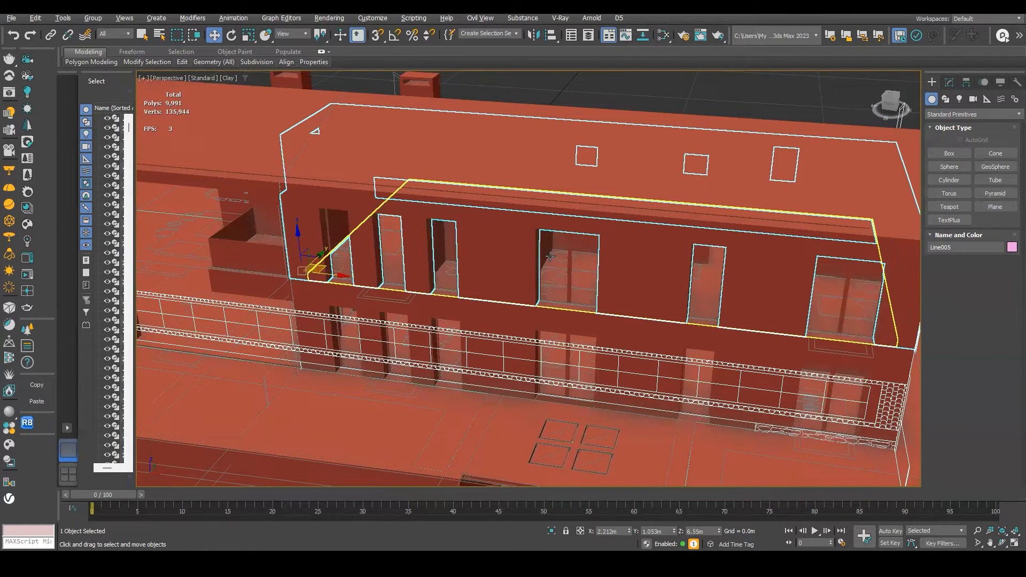
# Switch to the pool house scene in the other 3ds Max window and frame the perspective view.
pyautogui.moveTo(538, 560)
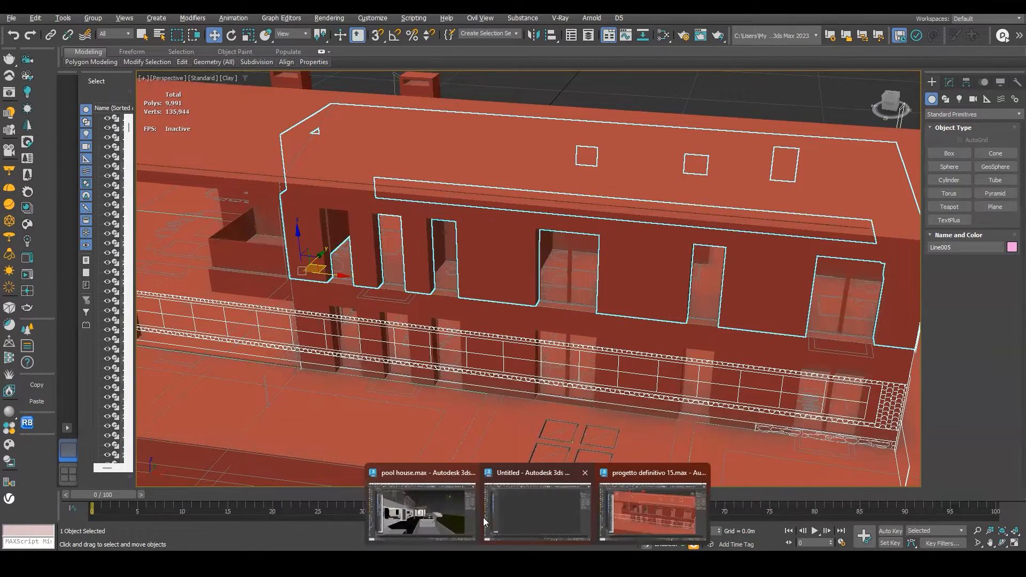
pyautogui.click(471, 515)
pyautogui.press('p')
pyautogui.scroll(-3, 443, 346)
pyautogui.keyDown('alt'); pyautogui.moveTo(444, 347); pyautogui.dragTo(334, 340, button='middle'); pyautogui.keyUp('alt')
pyautogui.scroll(3, 334, 340)
pyautogui.scroll(-2, 334, 340)
pyautogui.moveTo(412, 356)
pyautogui.keyDown('alt'); pyautogui.mouseDown(button='middle')
pyautogui.moveTo(529, 339)
pyautogui.moveTo(416, 327)
pyautogui.moveTo(427, 339)
pyautogui.moveTo(417, 342)
pyautogui.mouseUp(button='middle'); pyautogui.keyUp('alt')
pyautogui.scroll(-5, 428, 339)
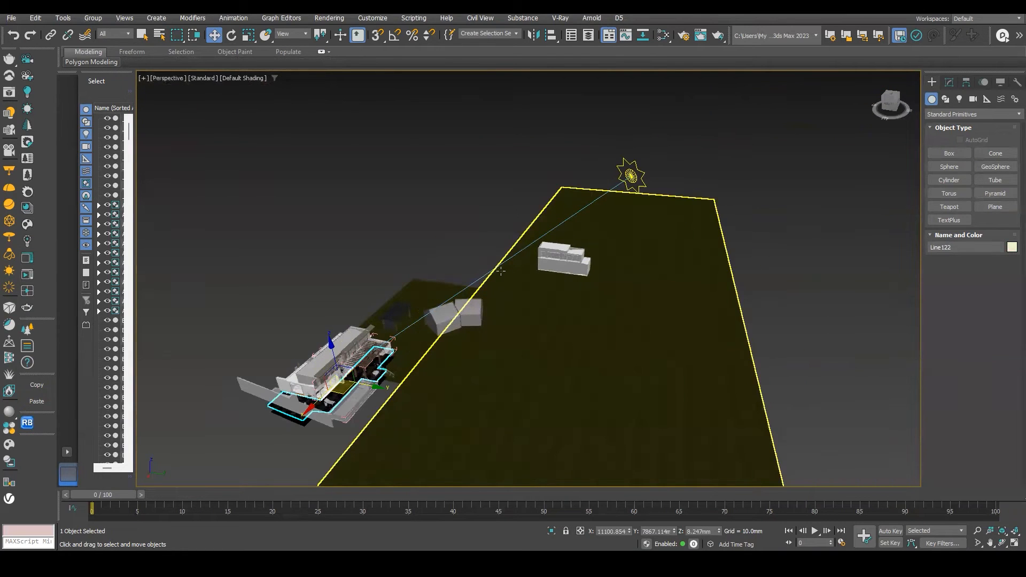
# Select the sun light and switch the viewport to the CoronaCamera002 view.
pyautogui.click(495, 269)
pyautogui.keyDown('alt'); pyautogui.moveTo(495, 269); pyautogui.dragTo(470, 233, button='middle'); pyautogui.keyUp('alt')
pyautogui.press('c')
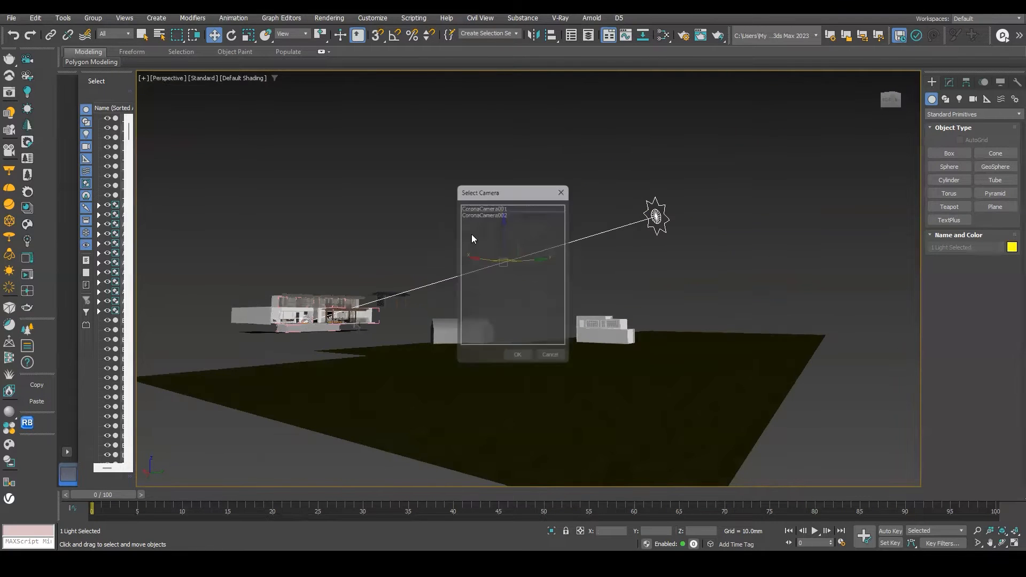
pyautogui.doubleClick(487, 210)
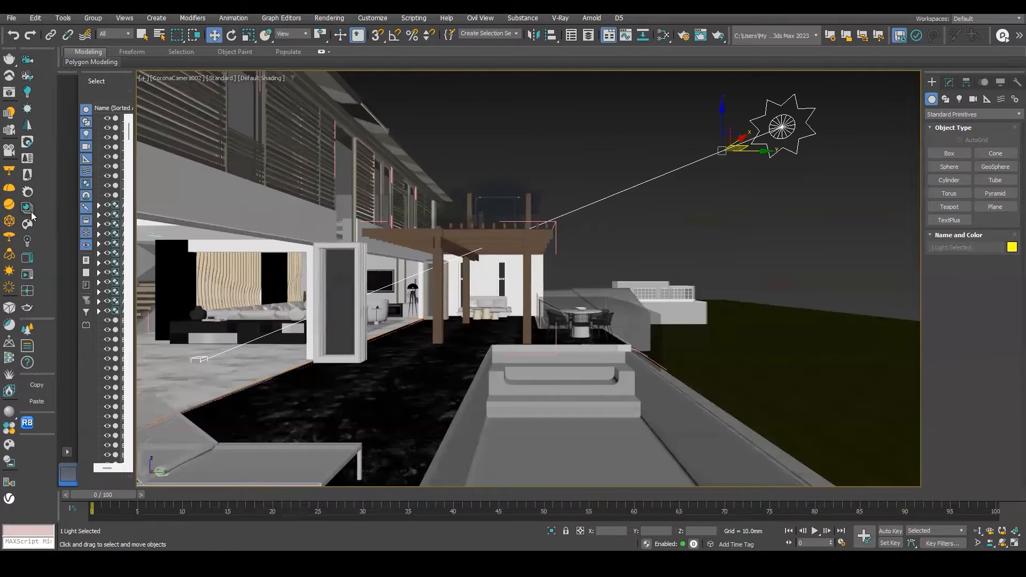
# Start an interactive Corona render and close the Corona error message window.
pyautogui.click(26, 275)
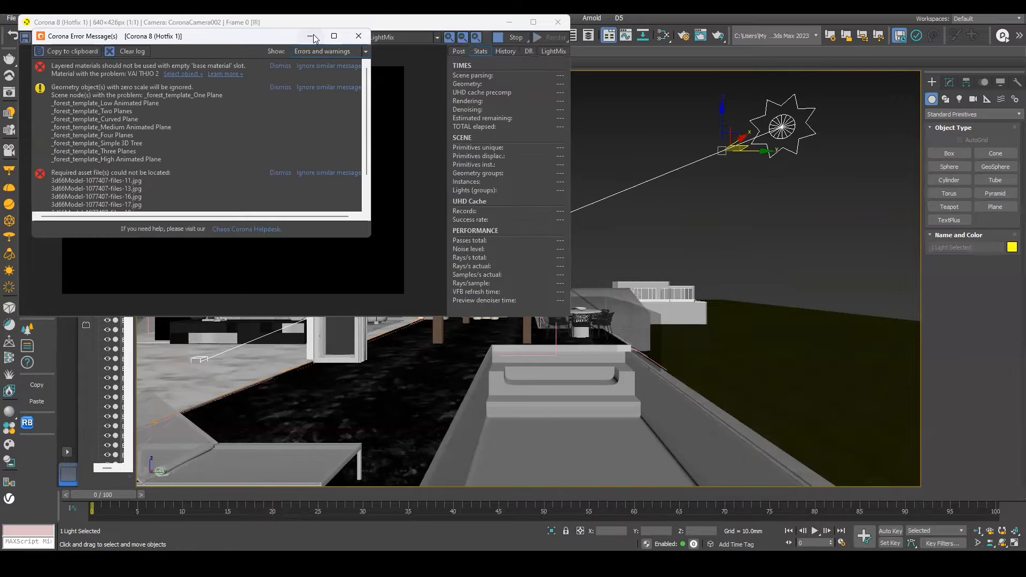
pyautogui.click(358, 36)
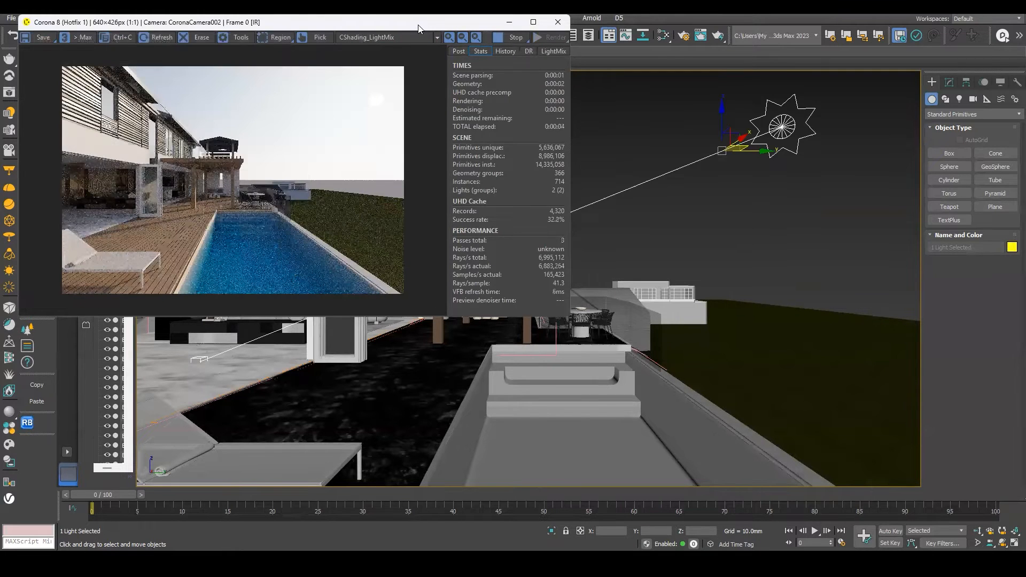
# Delete the sun light from the scene while the interactive render runs.
pyautogui.moveTo(418, 28); pyautogui.dragTo(736, 102)
pyautogui.scroll(2, 615, 334)
pyautogui.scroll(-2, 588, 291)
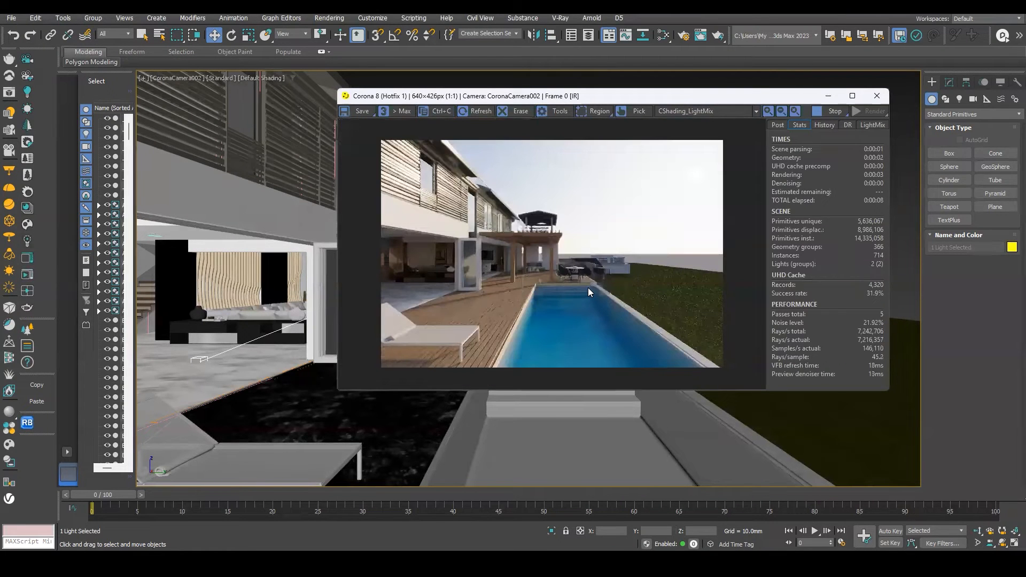
pyautogui.moveTo(746, 95); pyautogui.dragTo(489, 200)
pyautogui.click(708, 155)
pyautogui.press('Delete')
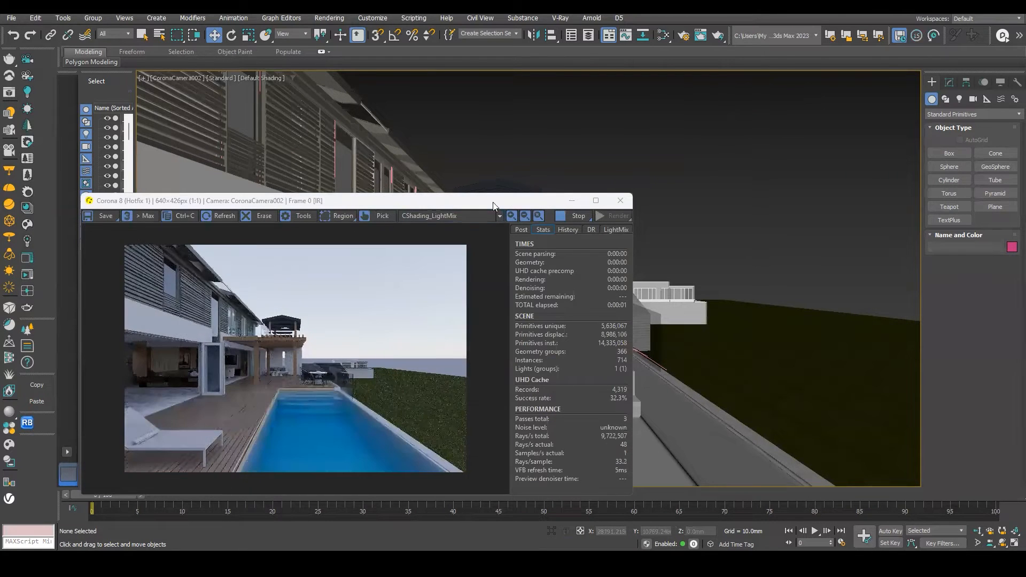
# Open Environment and Effects and the Render Setup's Scene settings.
pyautogui.moveTo(508, 195); pyautogui.dragTo(745, 113)
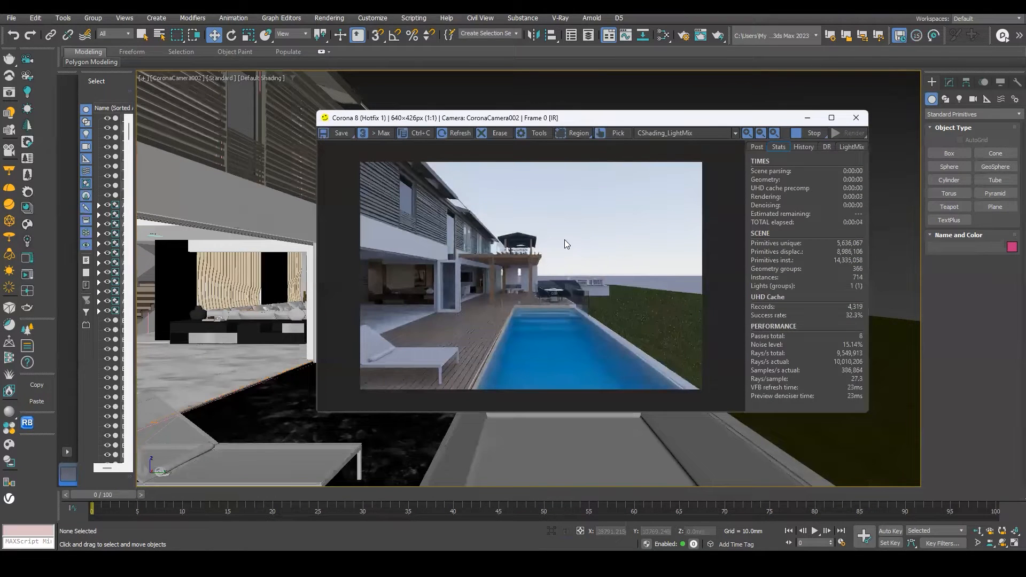
pyautogui.scroll(1, 508, 218)
pyautogui.scroll(-1, 505, 223)
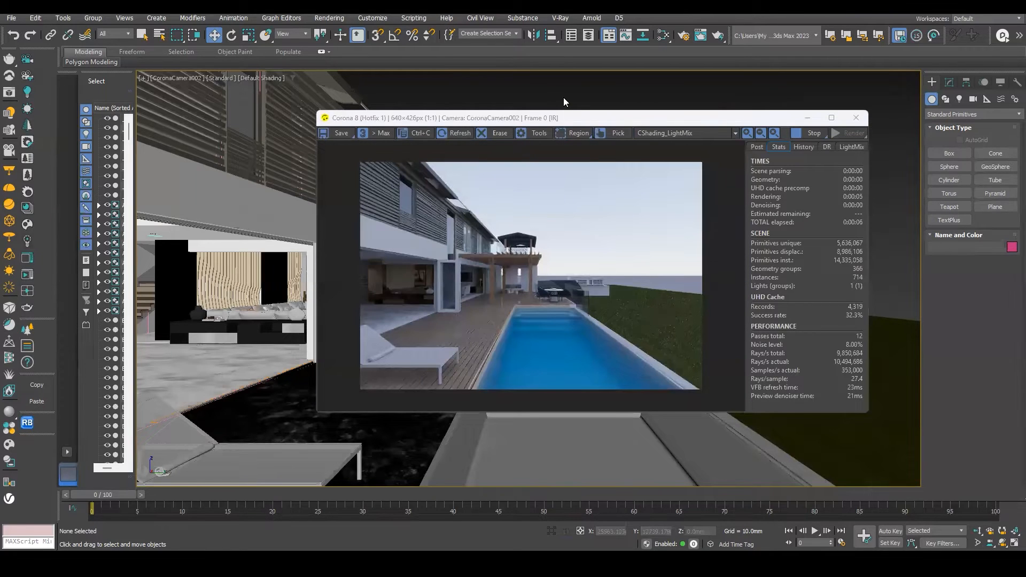
pyautogui.press('8')
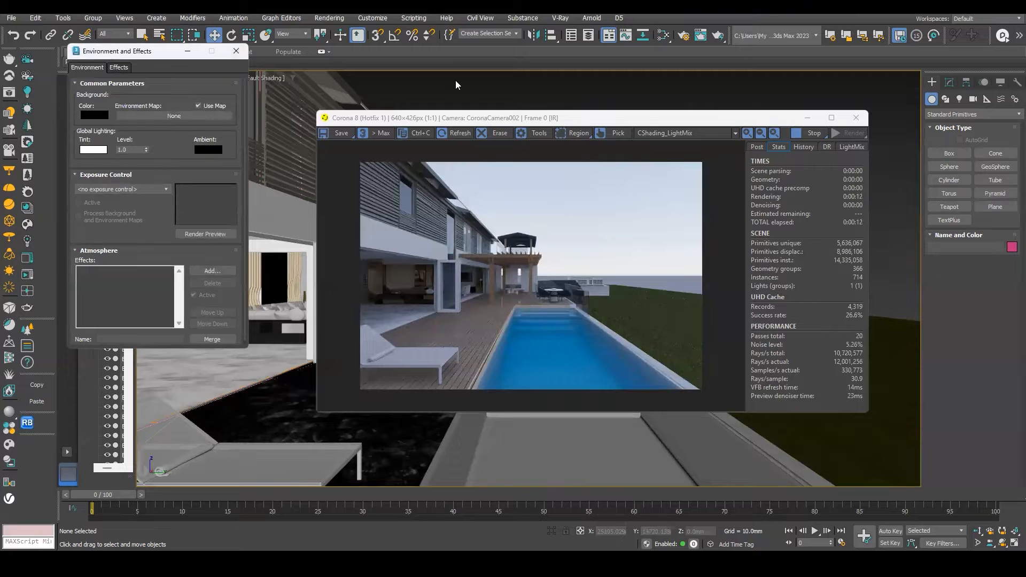
pyautogui.press('F10')
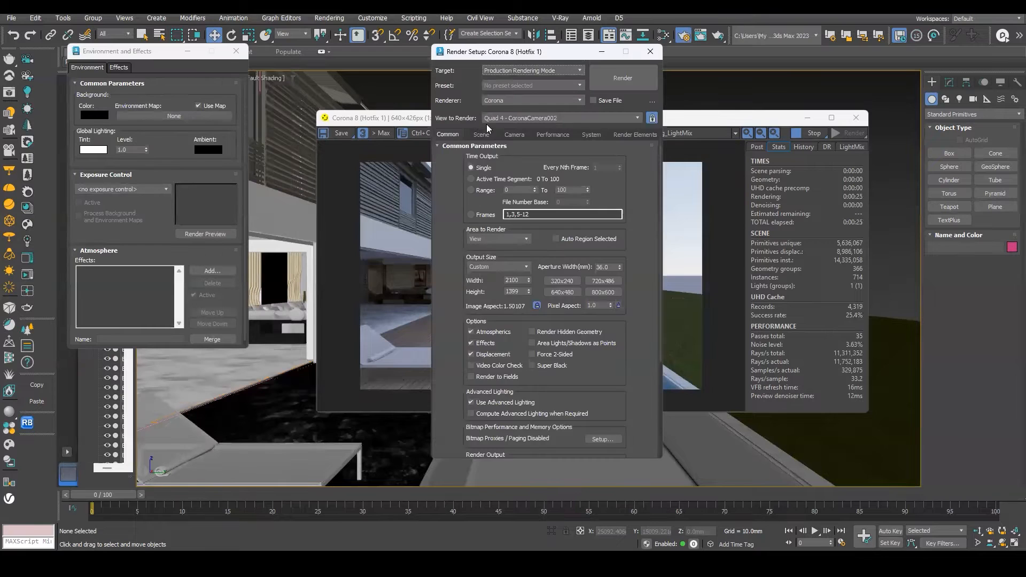
pyautogui.click(481, 134)
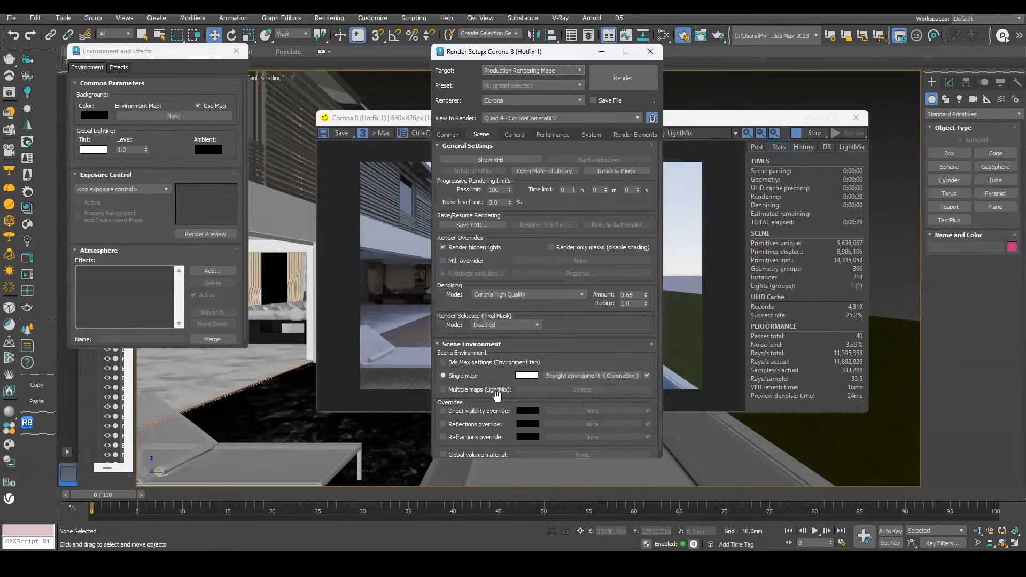
# Clear the Corona single map from the scene environment settings.
pyautogui.rightClick(562, 374)
pyautogui.click(531, 312)
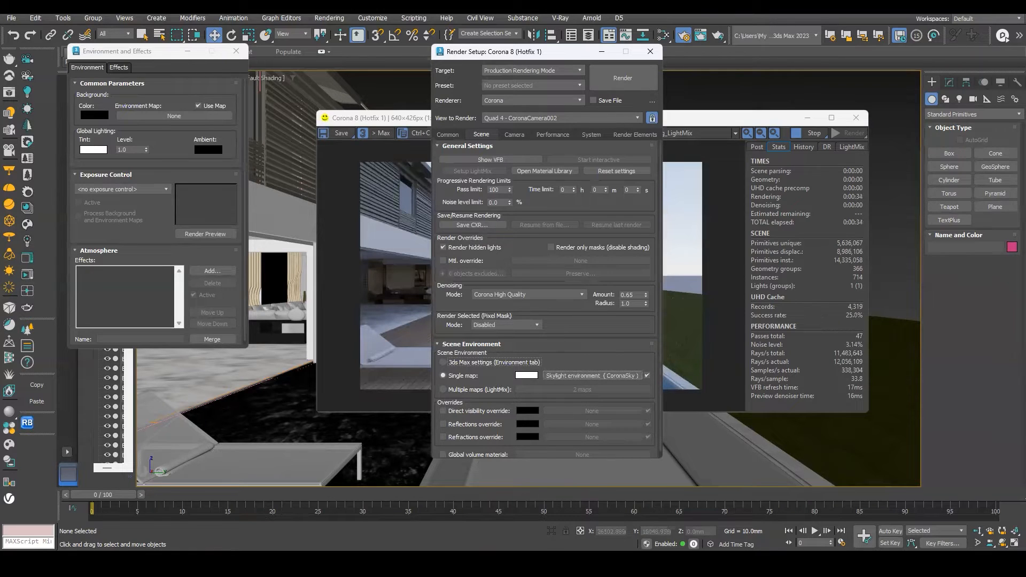
pyautogui.click(344, 219)
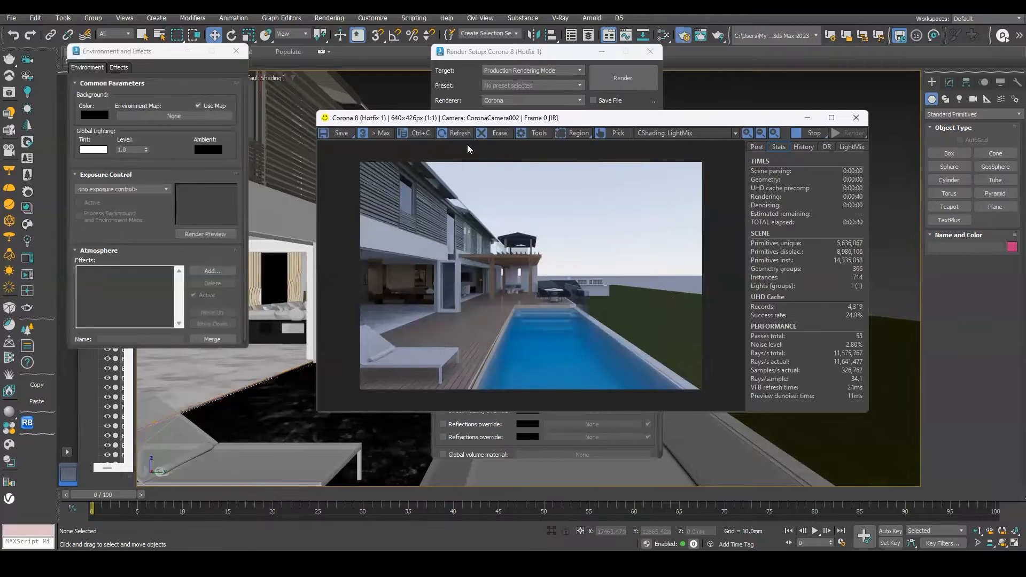
pyautogui.moveTo(515, 55); pyautogui.dragTo(393, 70)
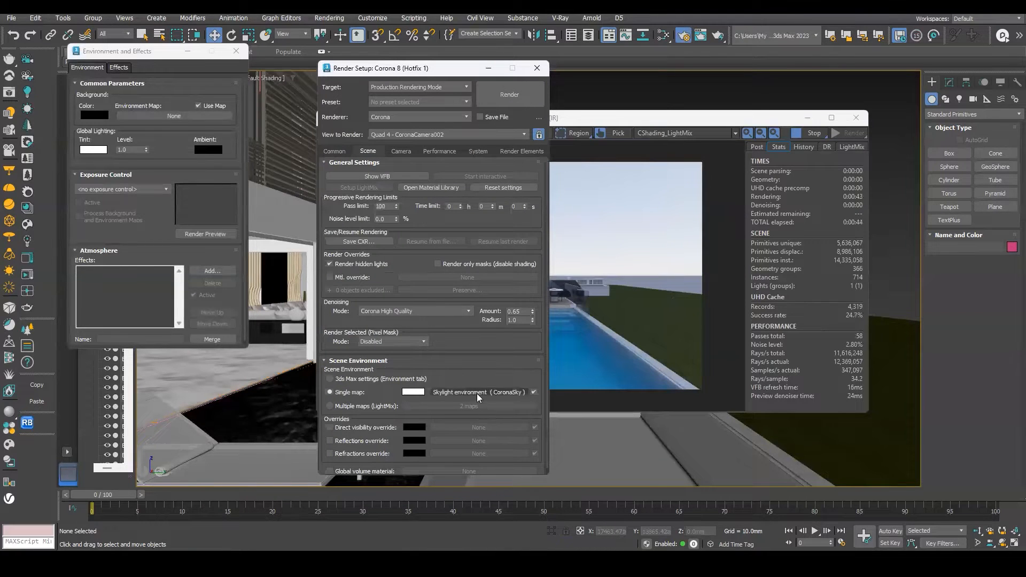
pyautogui.rightClick(476, 395)
pyautogui.click(498, 425)
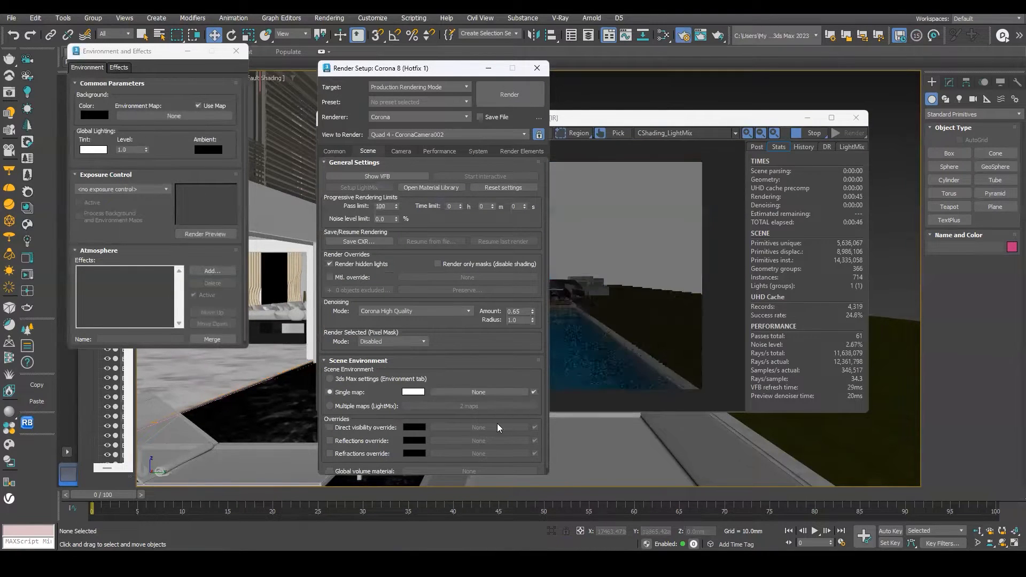
# Switch the scene environment to 3ds Max settings (Environment tab).
pyautogui.click(329, 378)
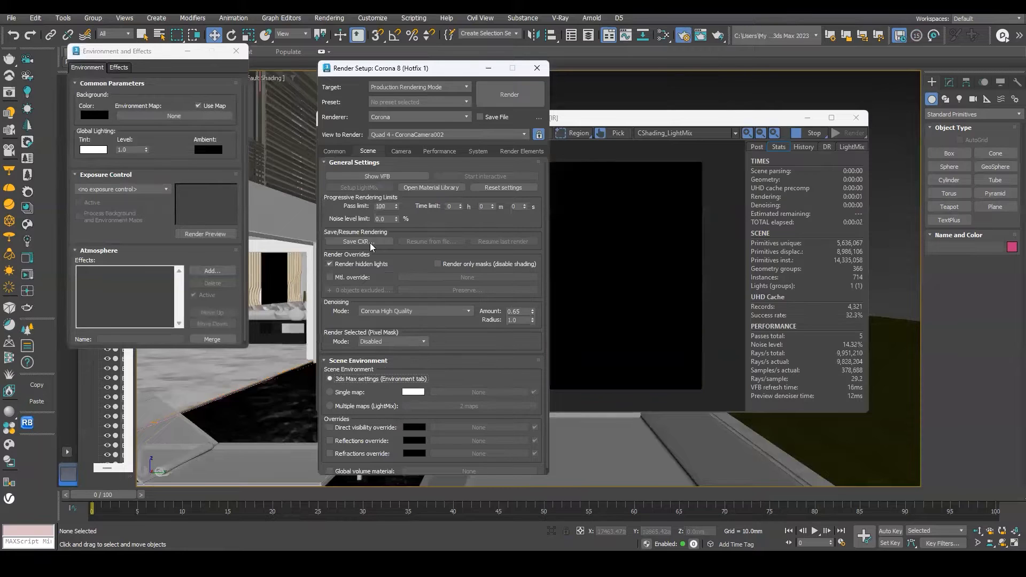
pyautogui.moveTo(416, 69); pyautogui.dragTo(357, 25)
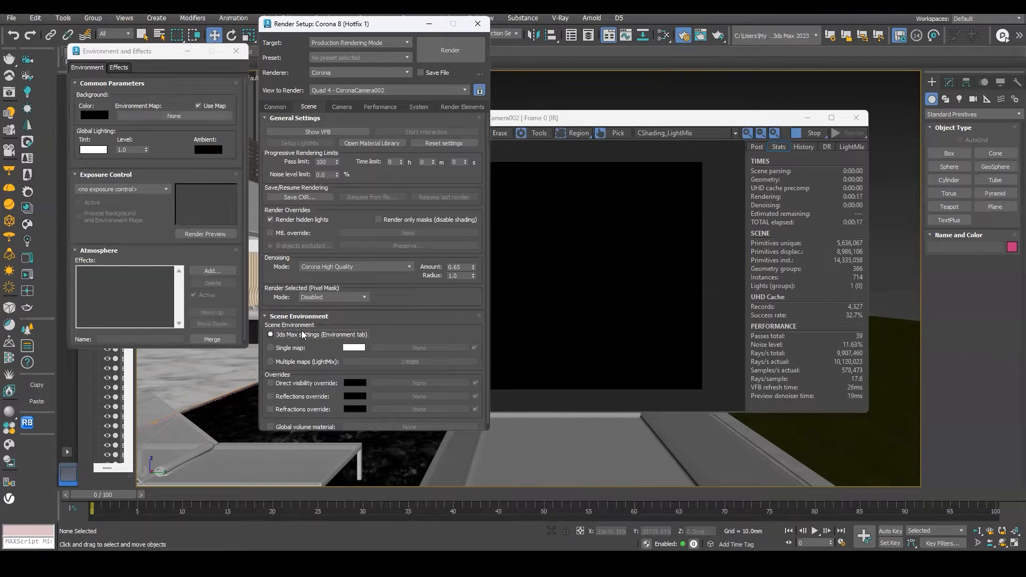
# Assign a CoronaSky map as the environment map in Environment and Effects.
pyautogui.click(163, 115)
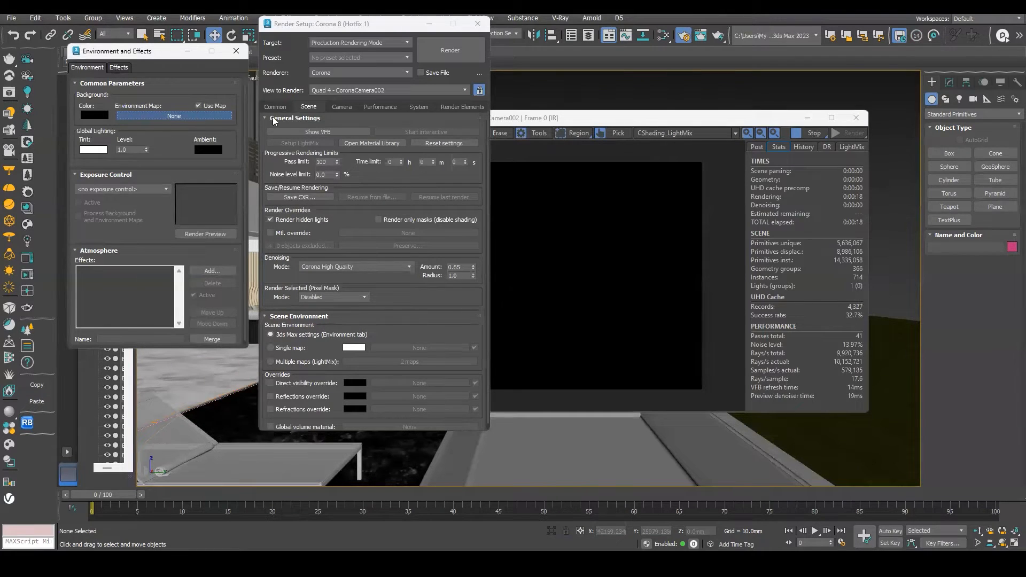
pyautogui.write('coprona')
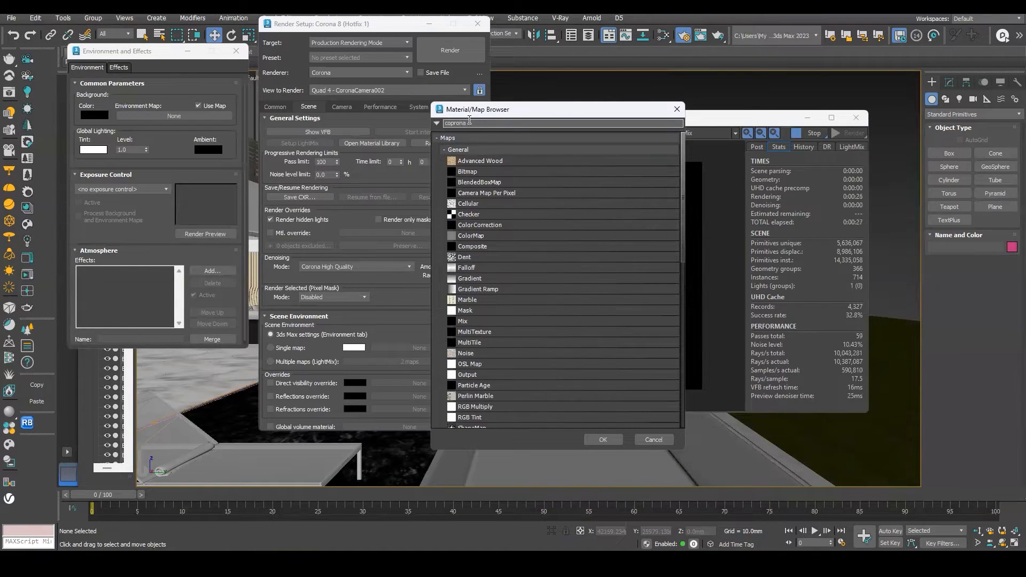
pyautogui.moveTo(468, 122); pyautogui.dragTo(452, 117)
pyautogui.write('ronaskyu')
pyautogui.press('BackSpace')
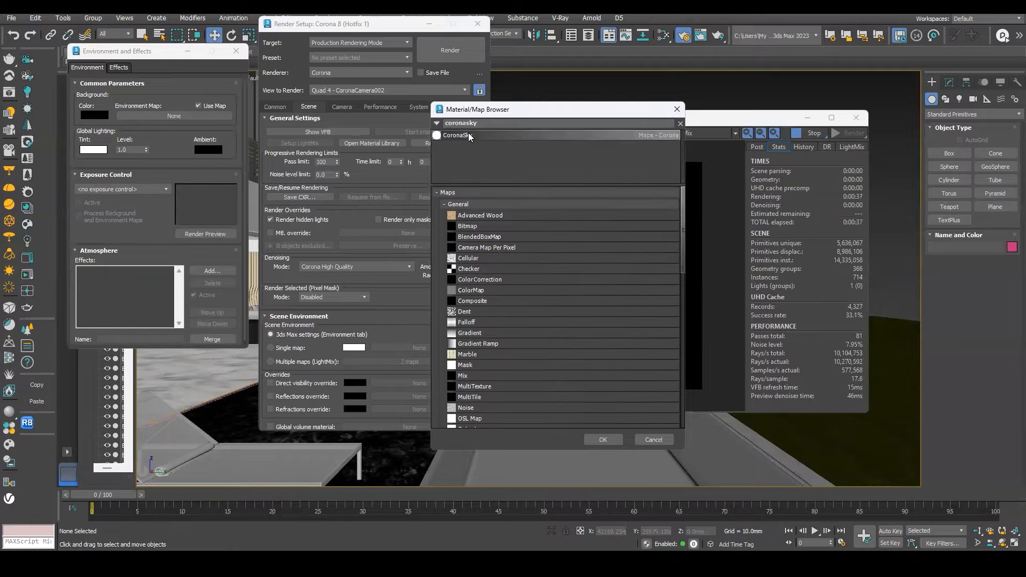
pyautogui.doubleClick(469, 135)
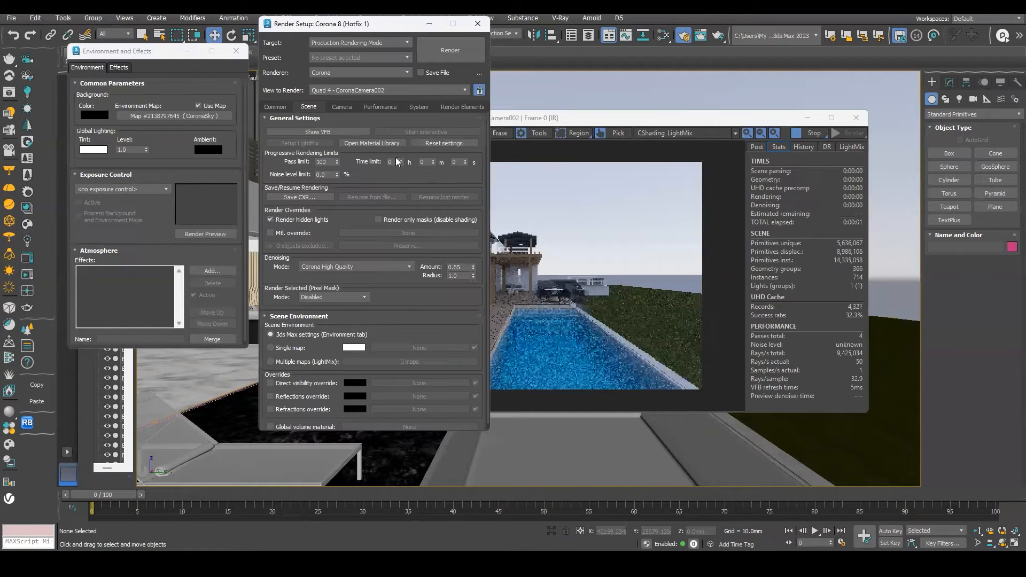
# Switch the Corona scene environment to Single map and clear the 3ds Max environment map.
pyautogui.moveTo(611, 122); pyautogui.dragTo(792, 137)
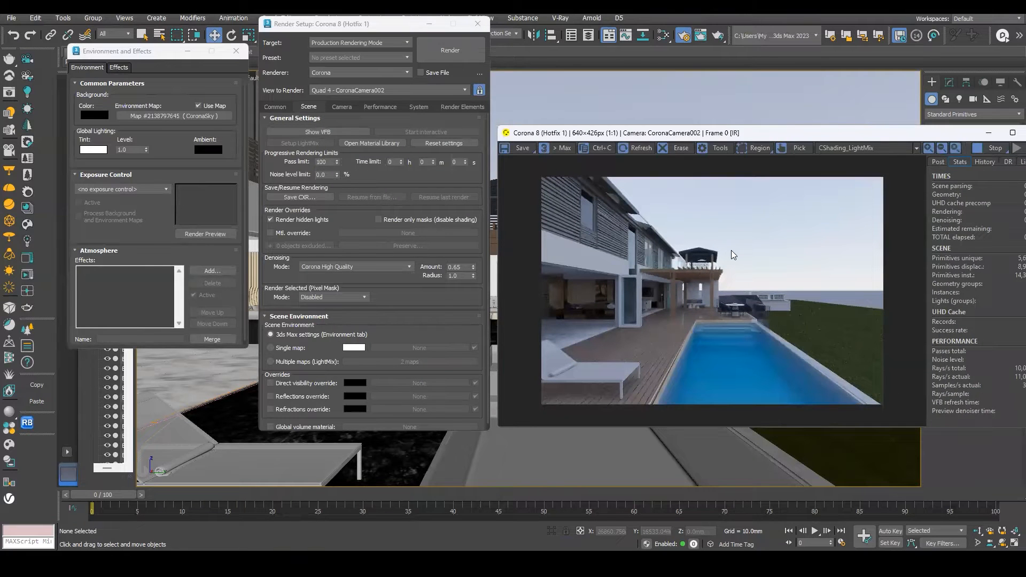
pyautogui.moveTo(182, 116); pyautogui.dragTo(147, 106)
pyautogui.click(289, 334)
pyautogui.moveTo(185, 53); pyautogui.dragTo(142, 47)
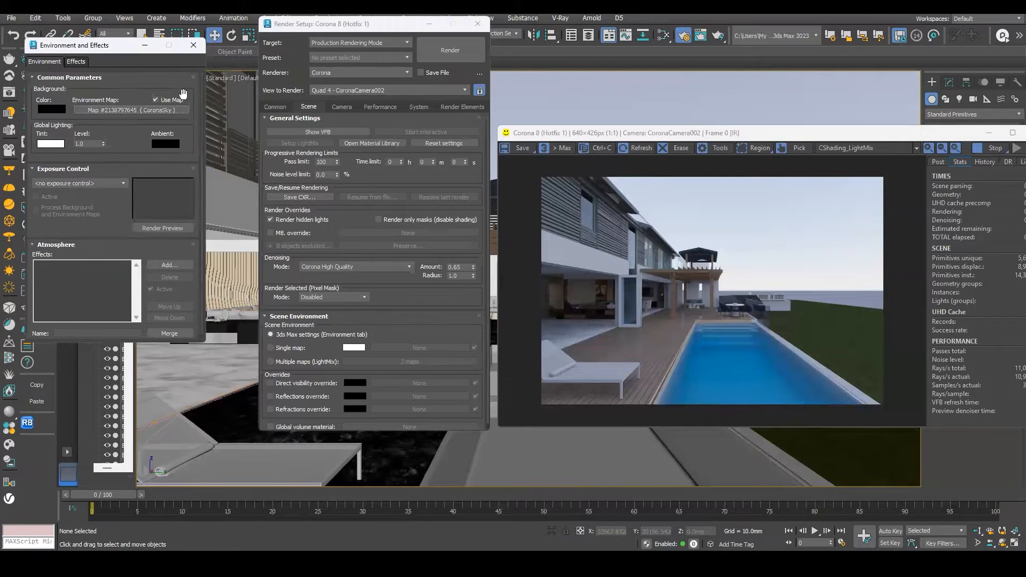
pyautogui.click(272, 348)
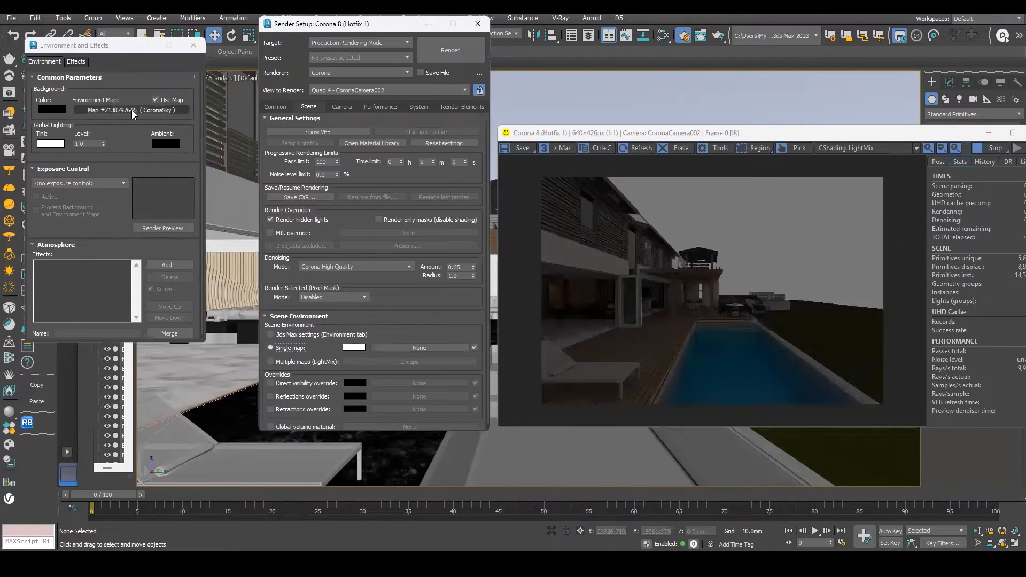
pyautogui.rightClick(133, 111)
pyautogui.click(160, 141)
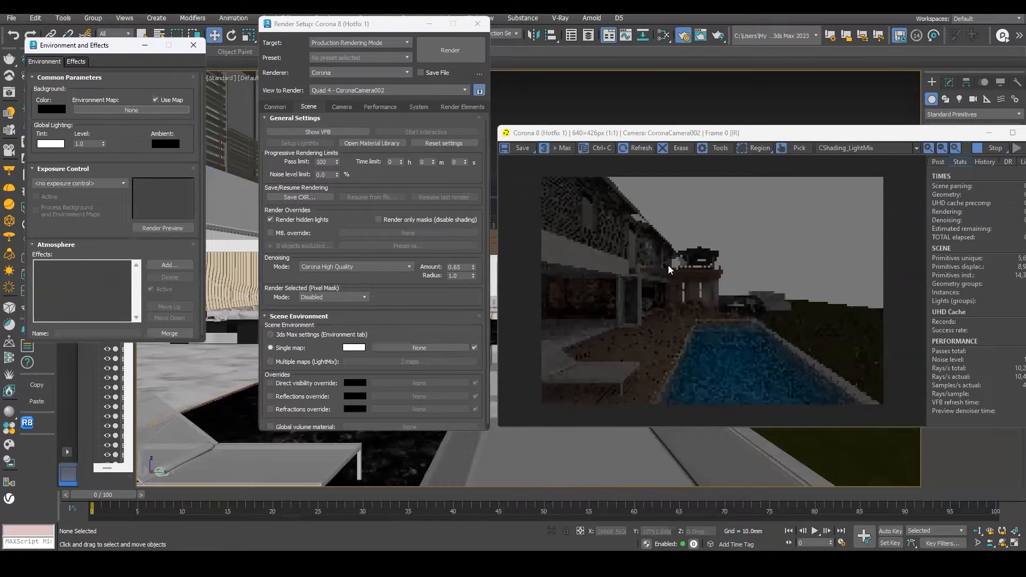
# Assign a new CoronaSky map to the scene environment's single map slot.
pyautogui.click(350, 348)
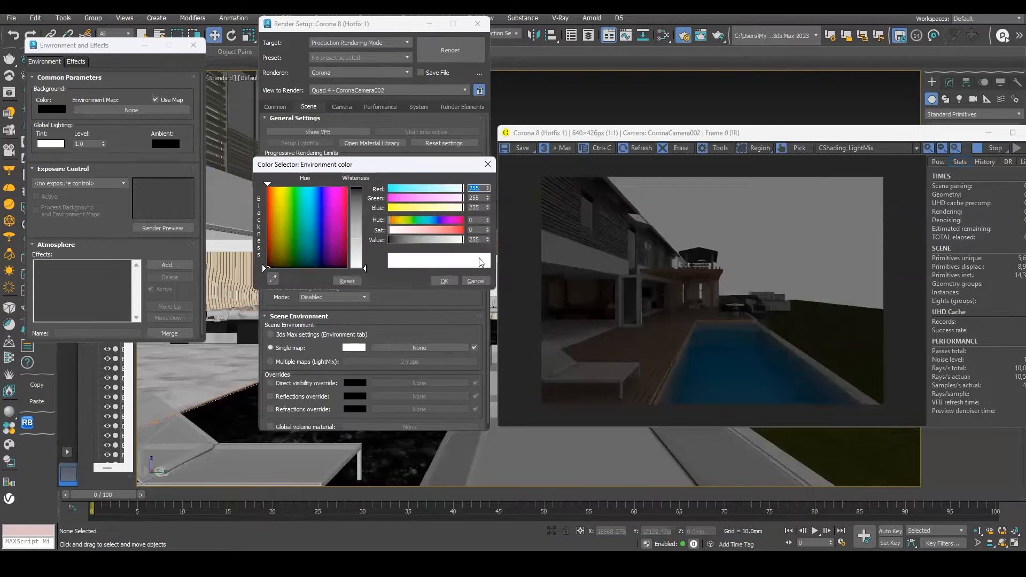
pyautogui.press('Escape')
pyautogui.click(420, 348)
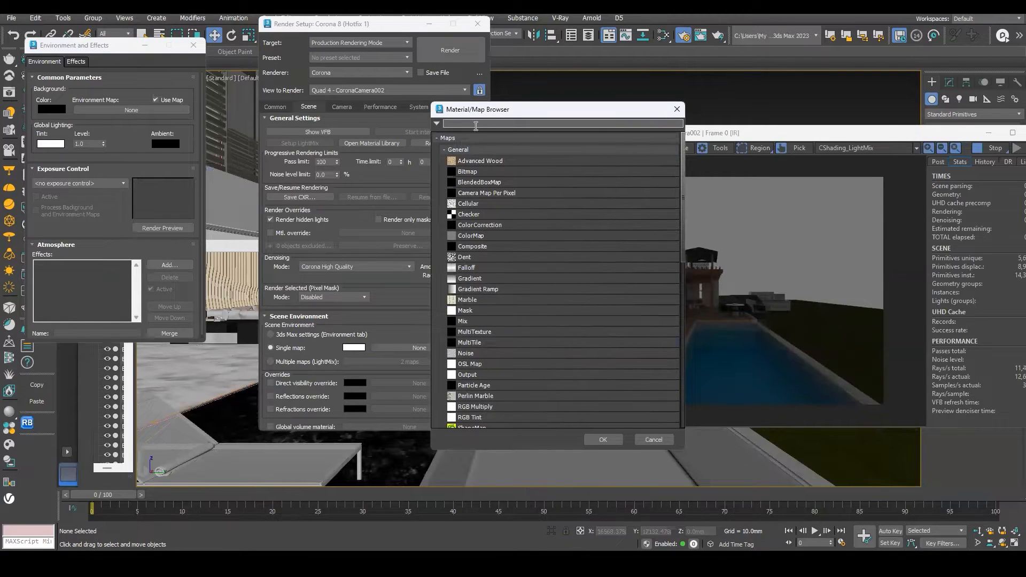
pyautogui.write('coro')
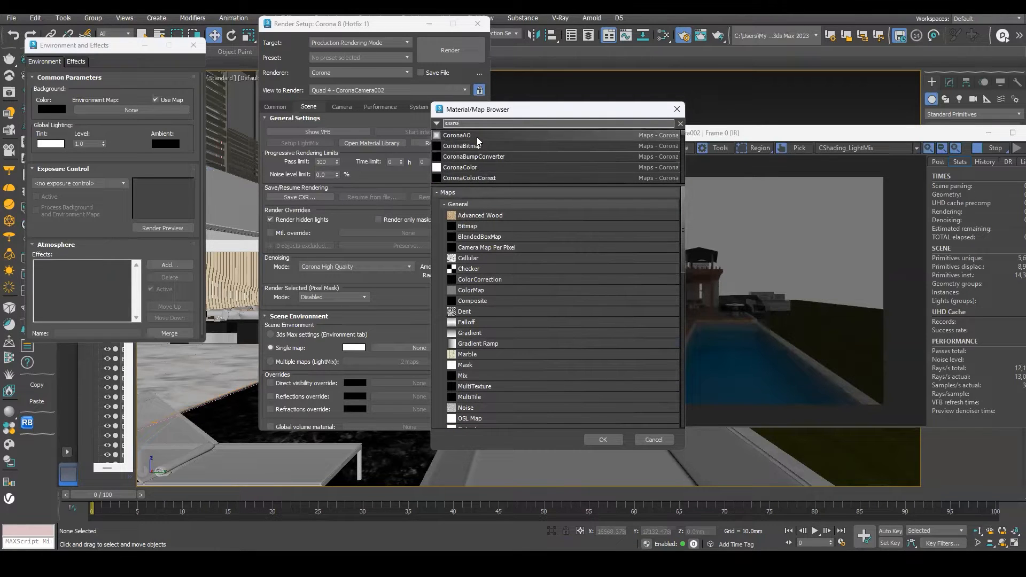
pyautogui.write('nas')
pyautogui.doubleClick(462, 146)
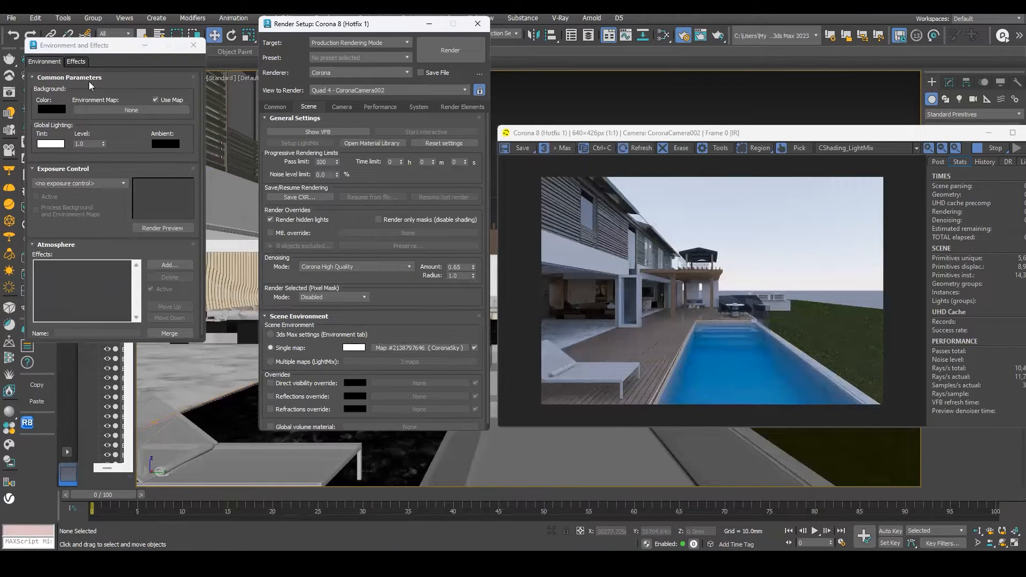
pyautogui.moveTo(107, 45); pyautogui.dragTo(123, 52)
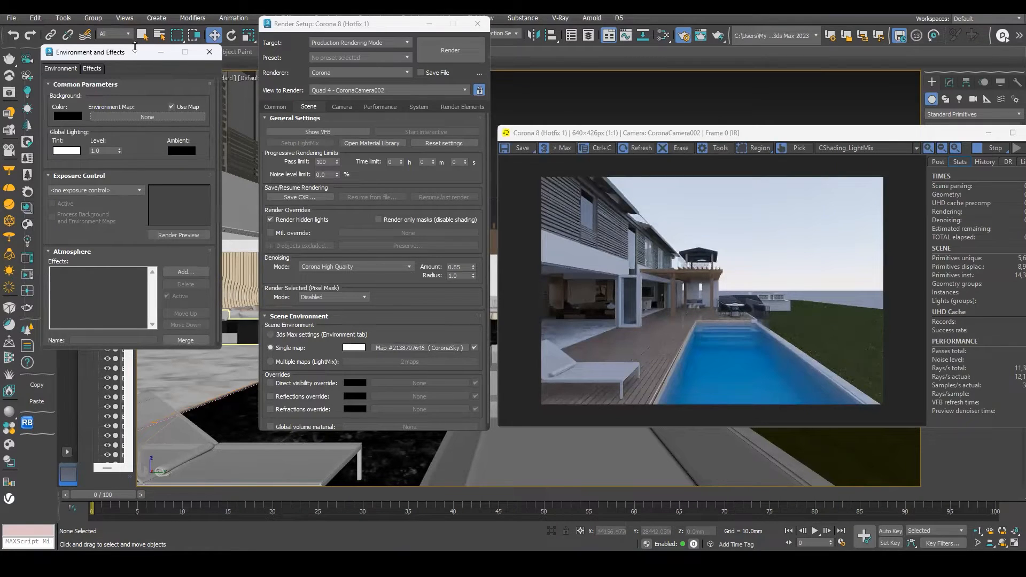
pyautogui.moveTo(130, 56); pyautogui.dragTo(125, 49)
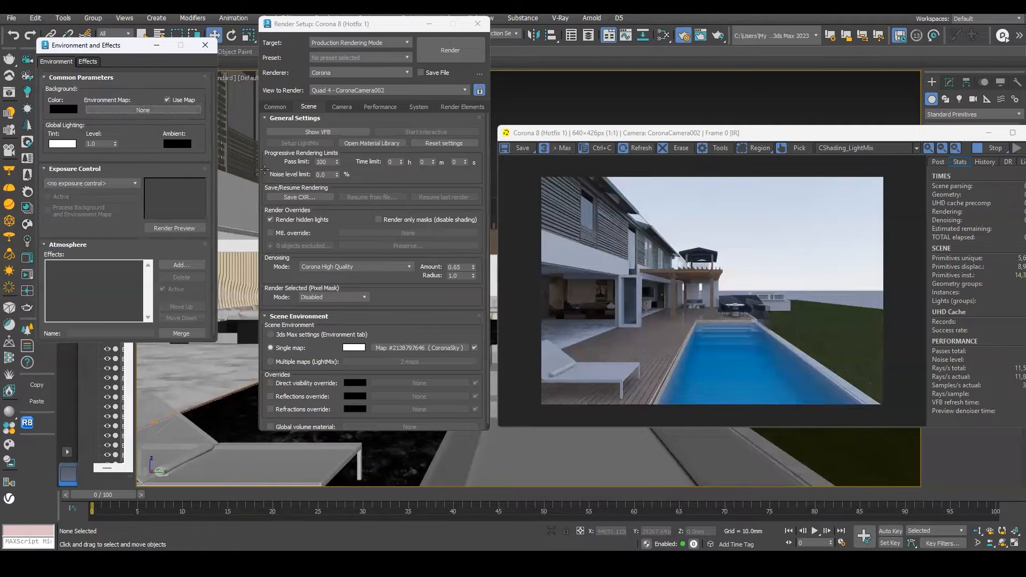
pyautogui.click(205, 47)
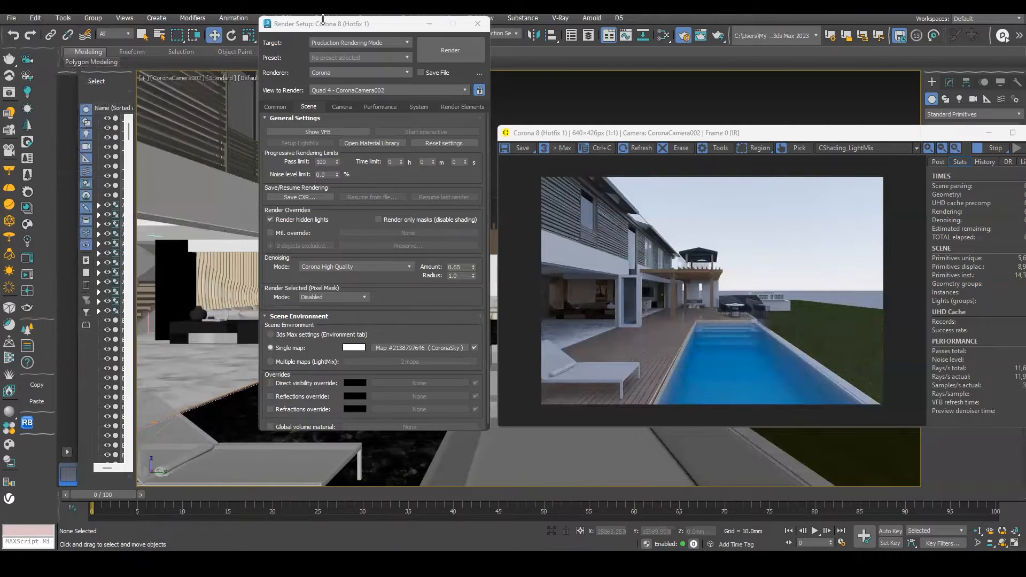
pyautogui.moveTo(407, 27); pyautogui.dragTo(520, 26)
pyautogui.click(301, 159)
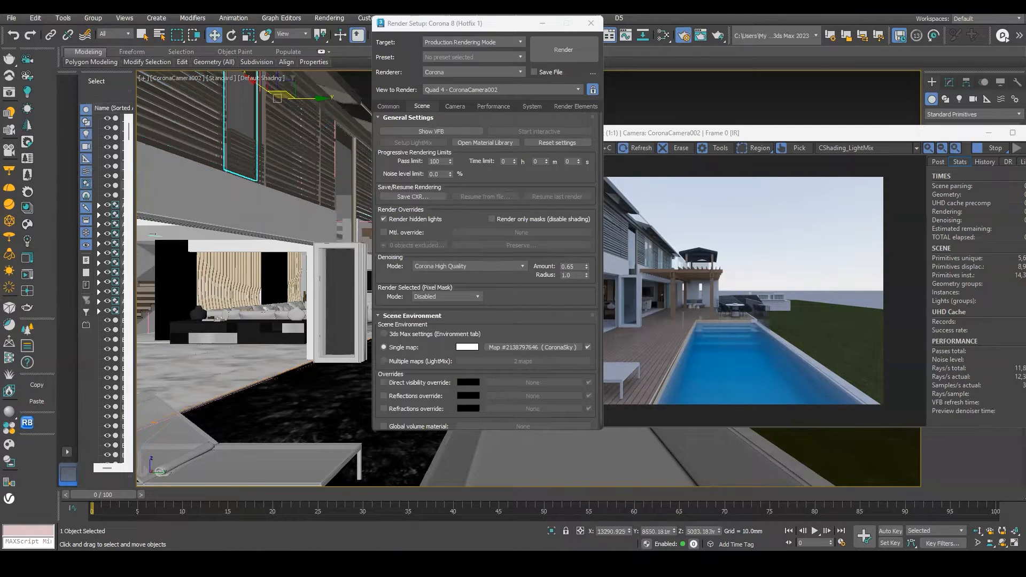
# Open the Slate Material Editor and bring the CoronaSky environment map into its view as a node.
pyautogui.press('m')
pyautogui.scroll(3, 107, 225)
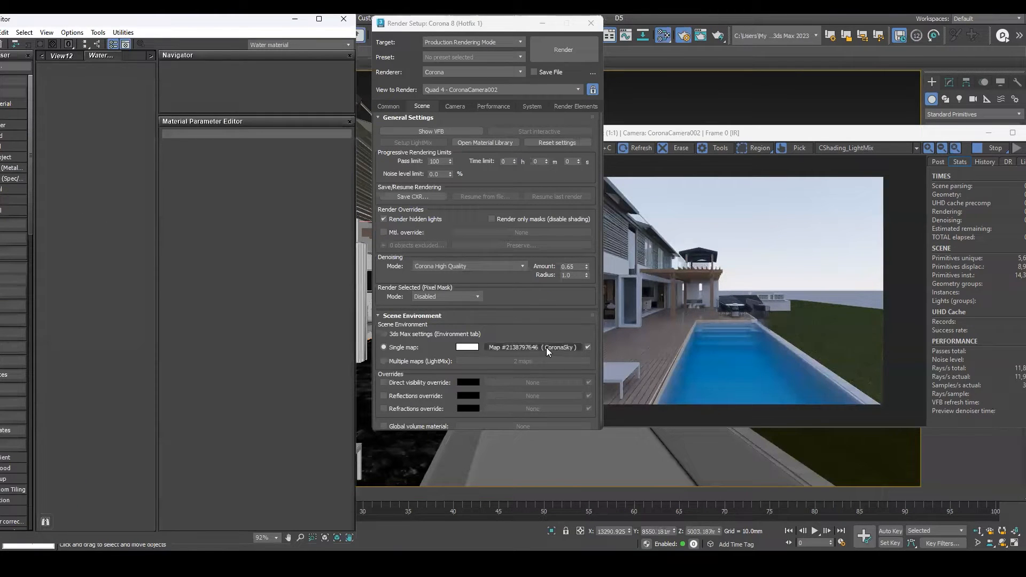
pyautogui.moveTo(98, 203); pyautogui.dragTo(99, 203)
pyautogui.scroll(-5, 114, 241)
pyautogui.moveTo(87, 251); pyautogui.dragTo(90, 251)
pyautogui.scroll(6, 106, 248)
pyautogui.moveTo(107, 247); pyautogui.dragTo(187, 239, button='middle')
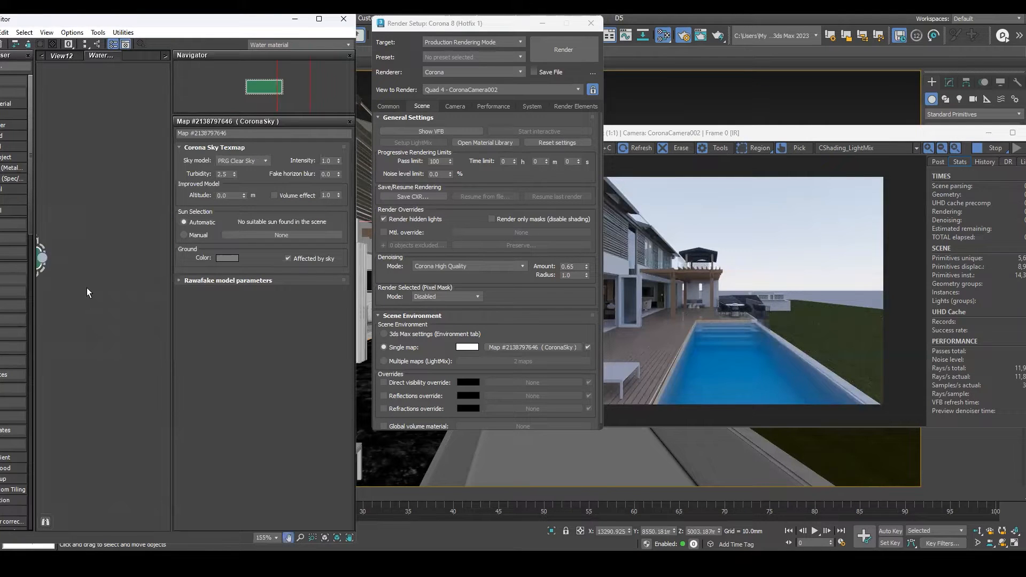
pyautogui.moveTo(90, 237); pyautogui.dragTo(61, 224, button='middle')
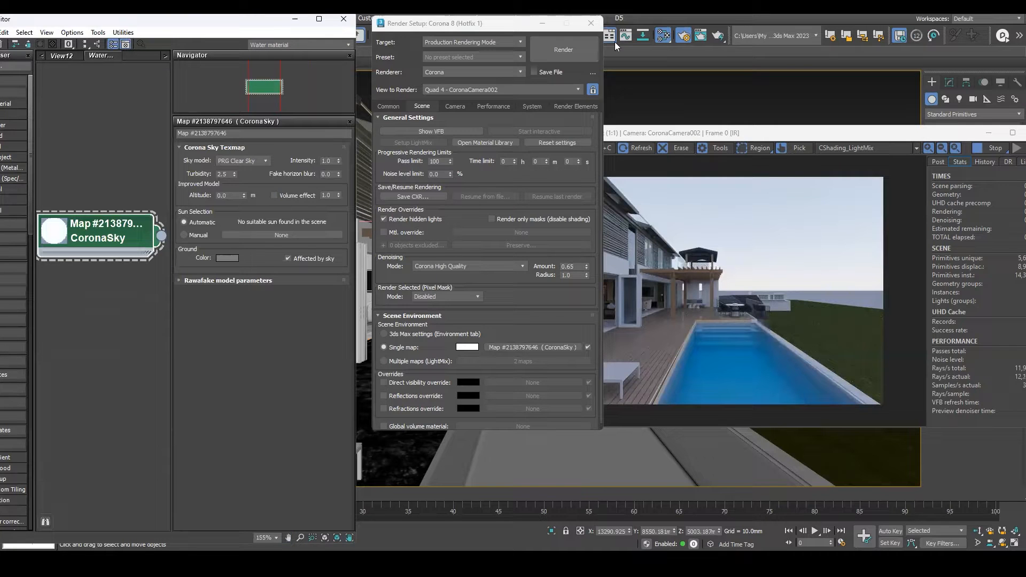
# Set the CoronaSky map's intensity to 0.5.
pyautogui.click(590, 22)
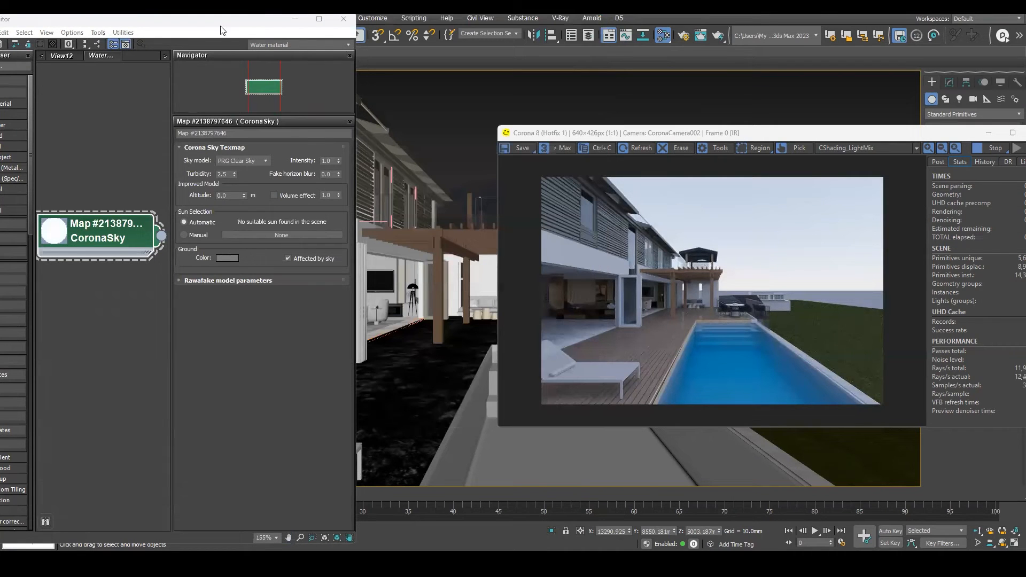
pyautogui.moveTo(160, 19); pyautogui.dragTo(303, 13)
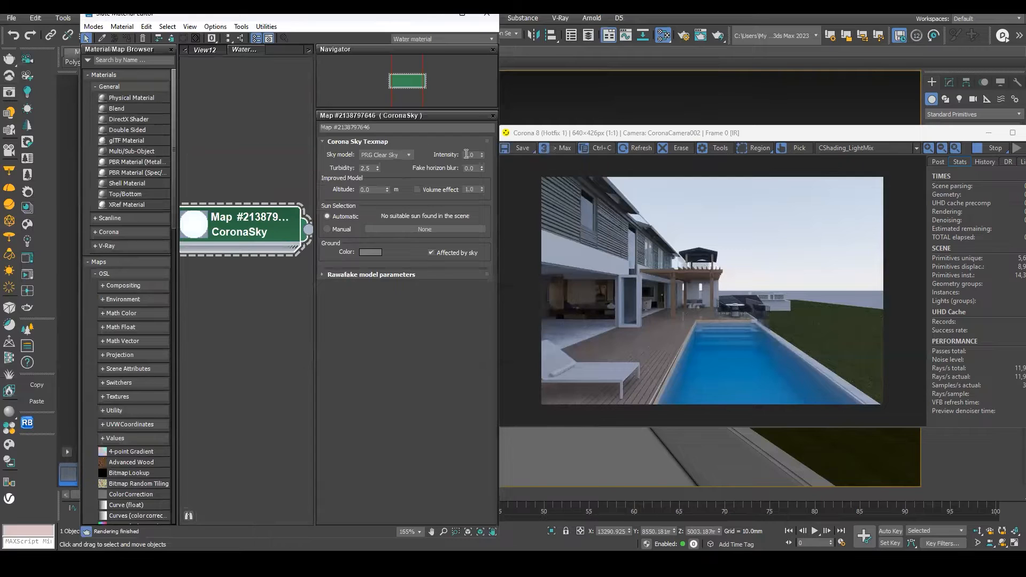
pyautogui.click(477, 155)
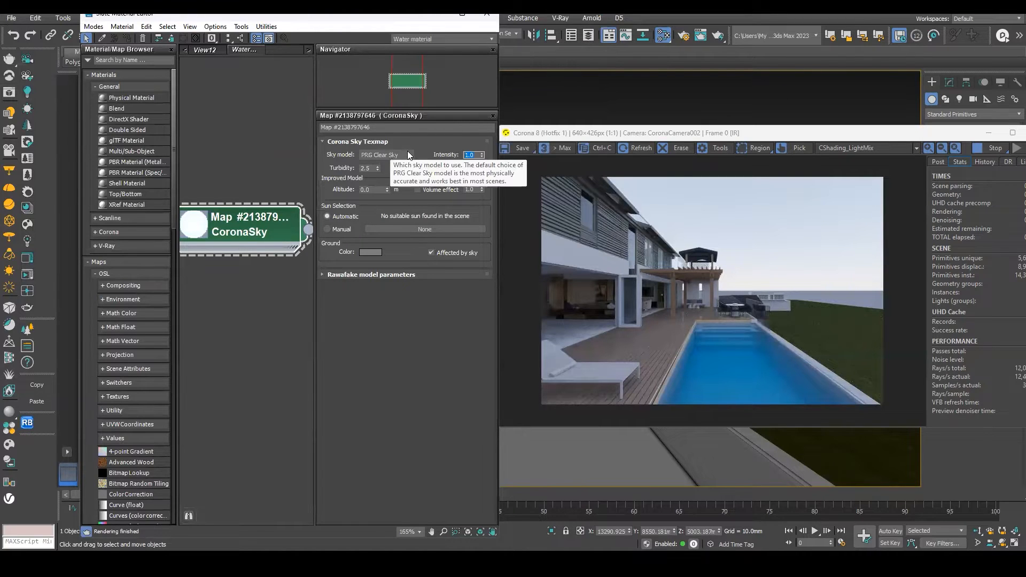
pyautogui.write('.5')
pyautogui.press('Return')
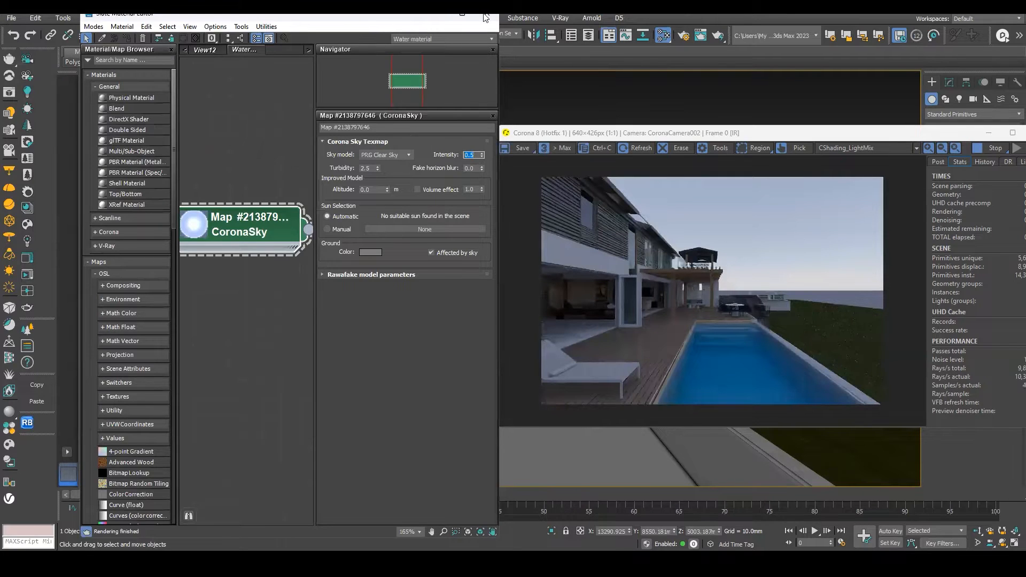
pyautogui.click(484, 16)
# Create a Corona Sun in the top view near the pool house.
pyautogui.hotkey('alt', 'w')
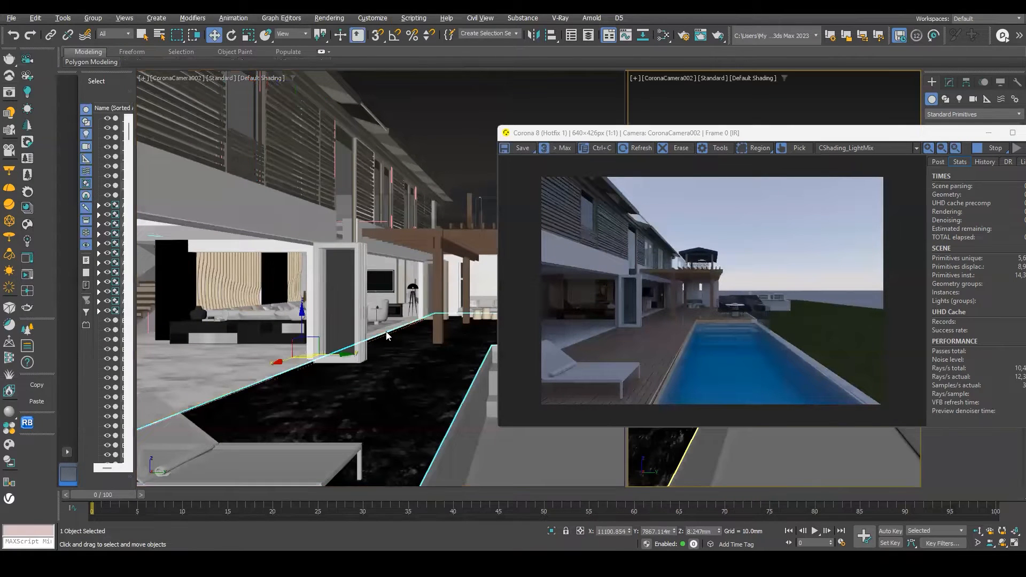
pyautogui.click(408, 332)
pyautogui.press('t')
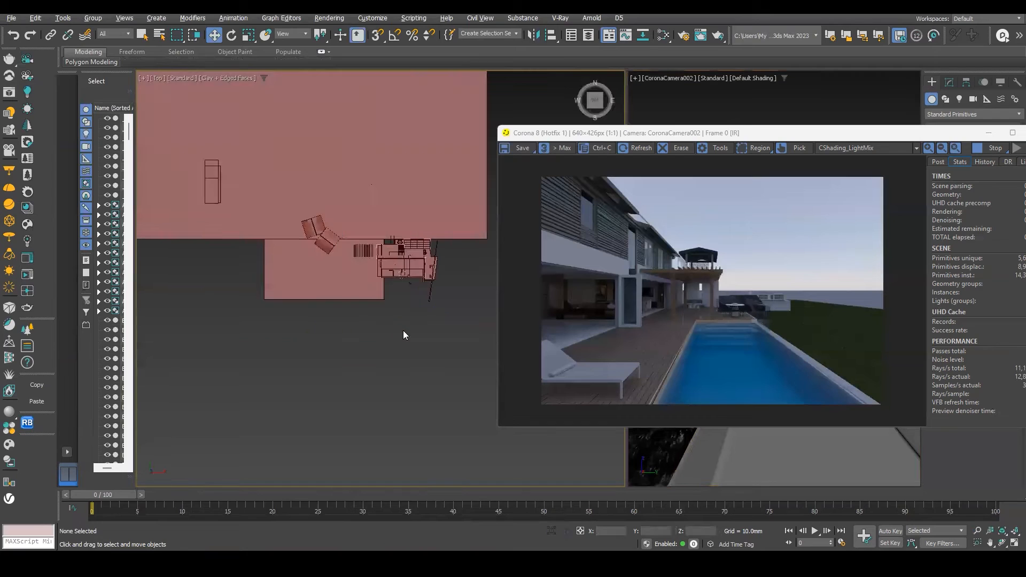
pyautogui.scroll(-6, 402, 308)
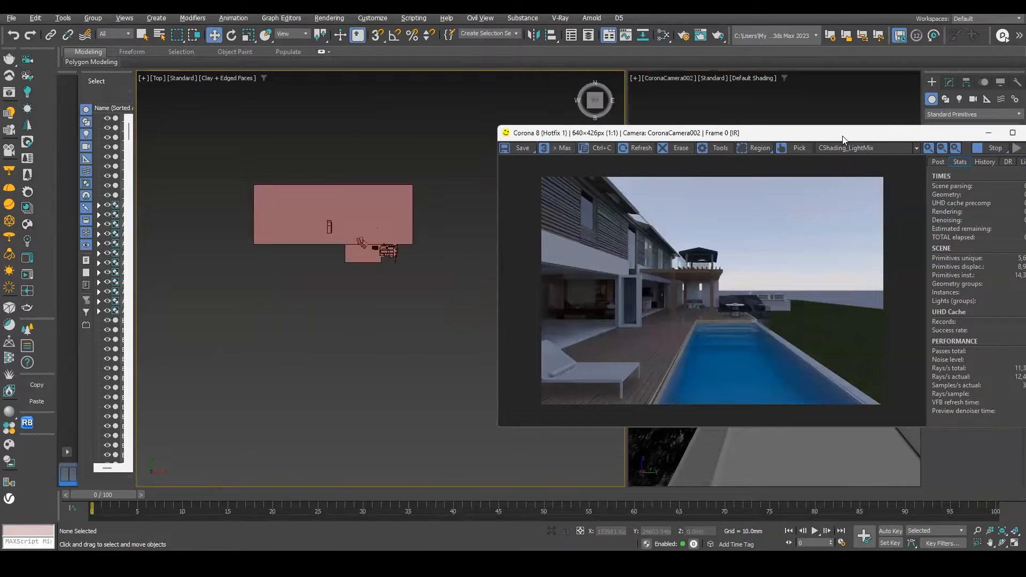
pyautogui.moveTo(685, 132); pyautogui.dragTo(631, 43)
pyautogui.scroll(1, 686, 186)
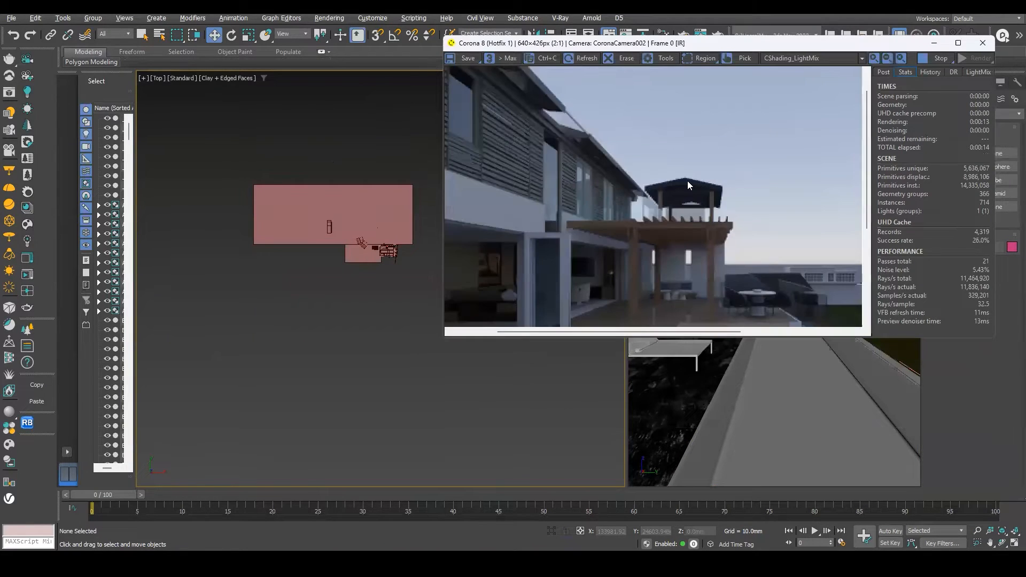
pyautogui.scroll(-1, 688, 185)
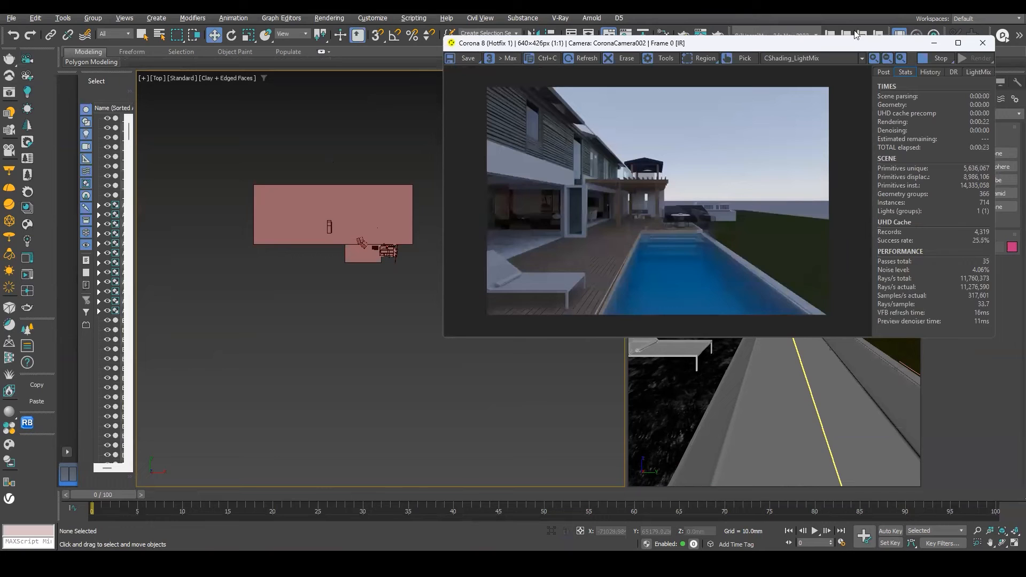
pyautogui.moveTo(830, 47); pyautogui.dragTo(842, 266)
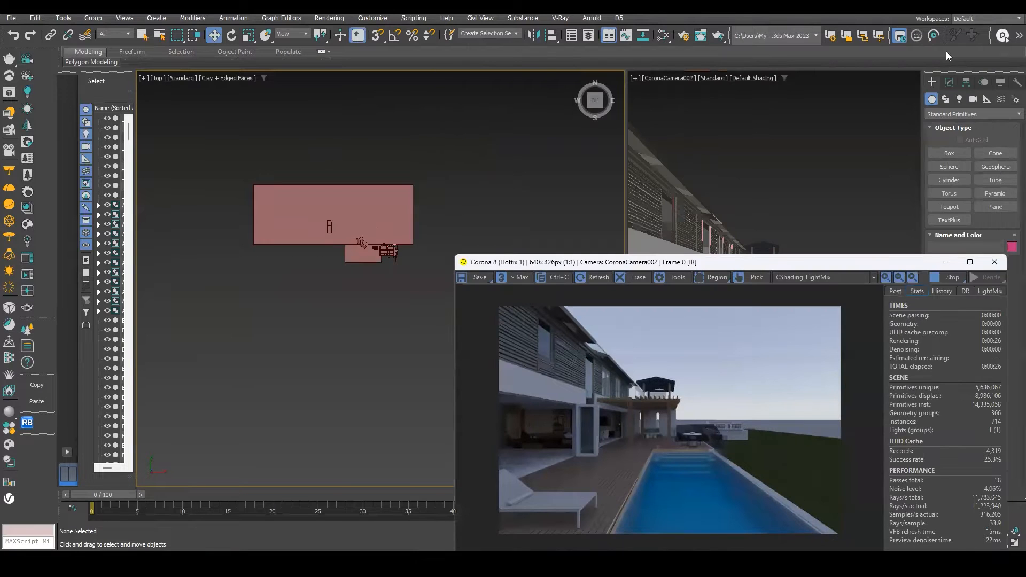
pyautogui.click(27, 108)
pyautogui.scroll(-2, 245, 355)
pyautogui.moveTo(202, 395); pyautogui.dragTo(337, 248)
# Move the Corona Sun upward in the front view to raise its height.
pyautogui.press('f')
pyautogui.press('w')
pyautogui.scroll(-3, 243, 228)
pyautogui.moveTo(221, 213); pyautogui.dragTo(257, 54)
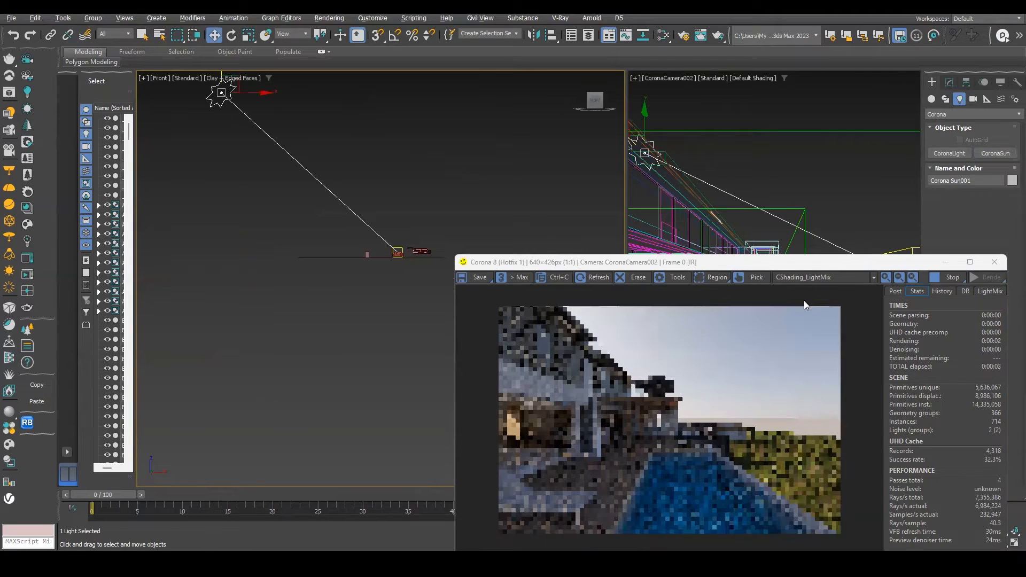
# Reposition the Corona Sun sideways and higher in the front view to refine the sunlight angle.
pyautogui.moveTo(806, 263); pyautogui.dragTo(787, 88)
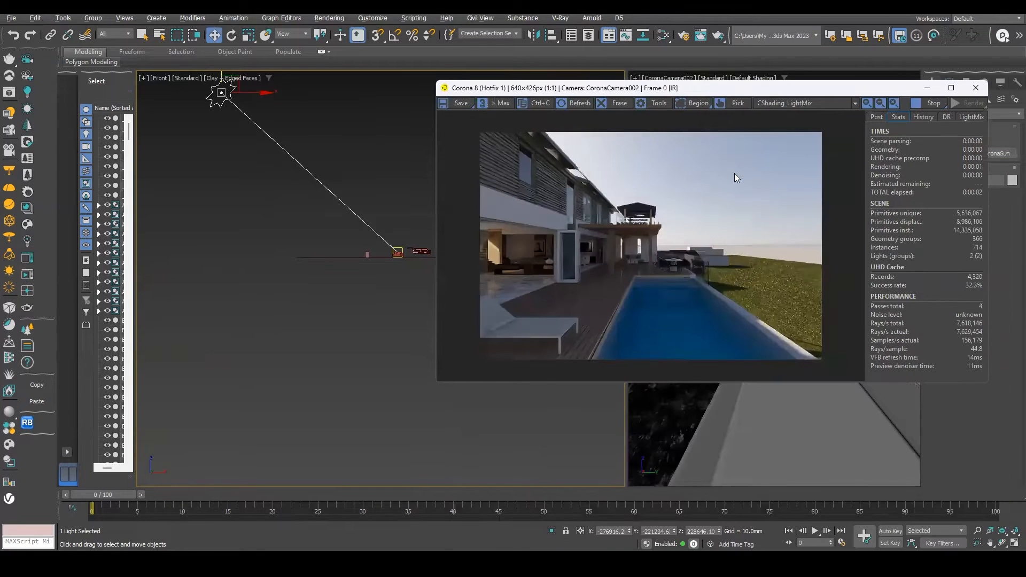
pyautogui.scroll(1, 695, 264)
pyautogui.scroll(-1, 195, 123)
pyautogui.moveTo(266, 227); pyautogui.dragTo(279, 324, button='middle')
pyautogui.moveTo(235, 159); pyautogui.dragTo(353, 176)
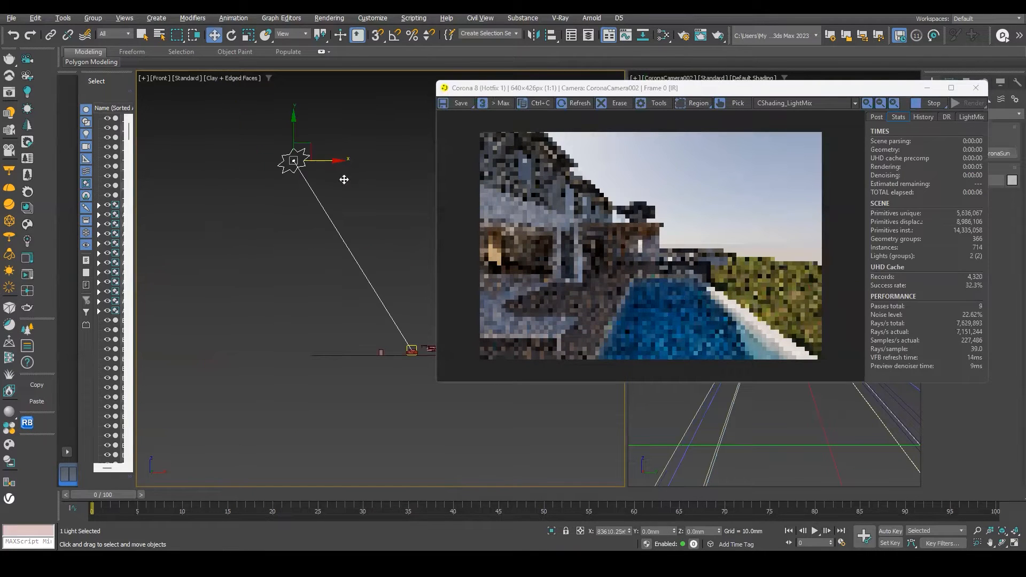
pyautogui.moveTo(418, 190); pyautogui.dragTo(424, 191)
pyautogui.moveTo(227, 311); pyautogui.dragTo(63, 289, button='middle')
pyautogui.moveTo(274, 137); pyautogui.dragTo(365, 140)
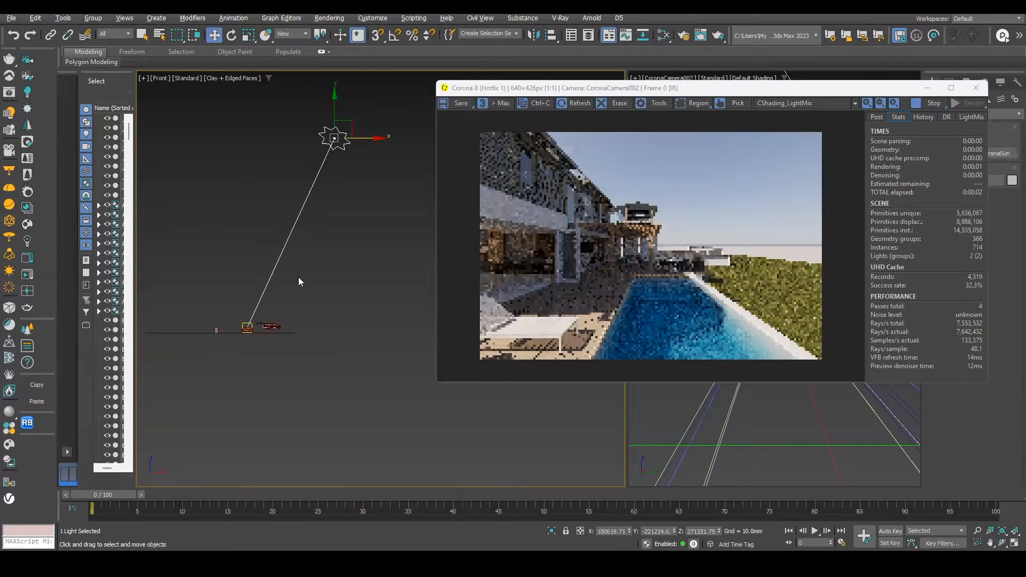
# Move the Corona Sun in the top view to sit south of the pool house.
pyautogui.press('t')
pyautogui.scroll(6, 261, 139)
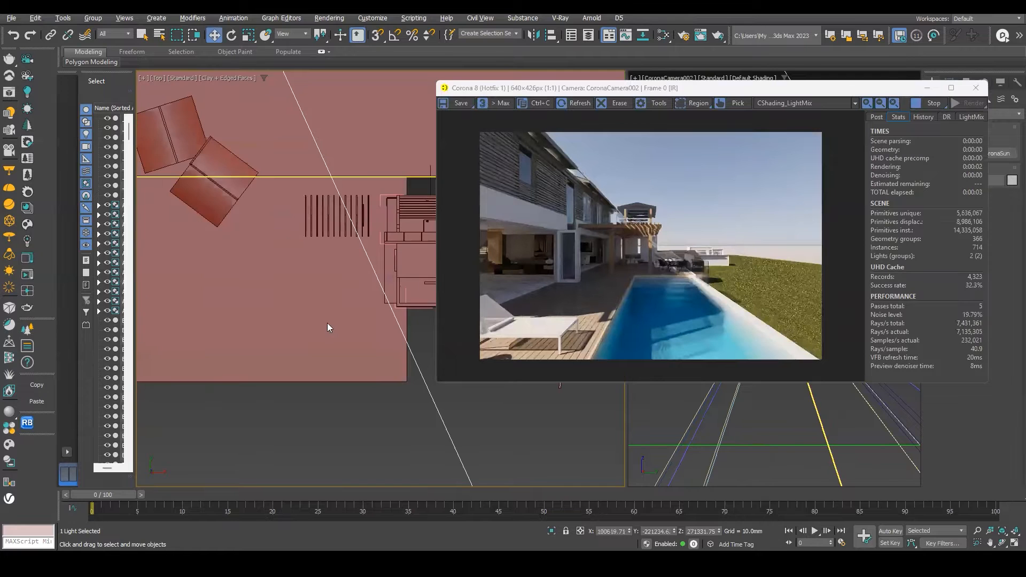
pyautogui.scroll(-6, 375, 397)
pyautogui.moveTo(381, 426); pyautogui.dragTo(318, 326)
pyautogui.moveTo(382, 332); pyautogui.dragTo(335, 333)
pyautogui.scroll(1, 556, 345)
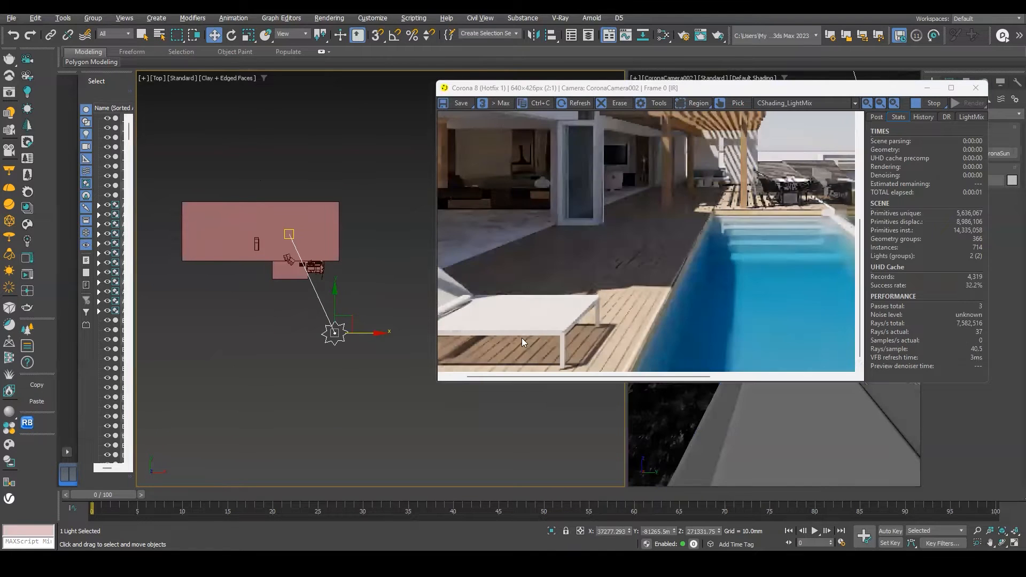
# Set the Corona Sun's size to 4.
pyautogui.moveTo(522, 341); pyautogui.dragTo(623, 276, button='middle')
pyautogui.scroll(-1, 693, 163)
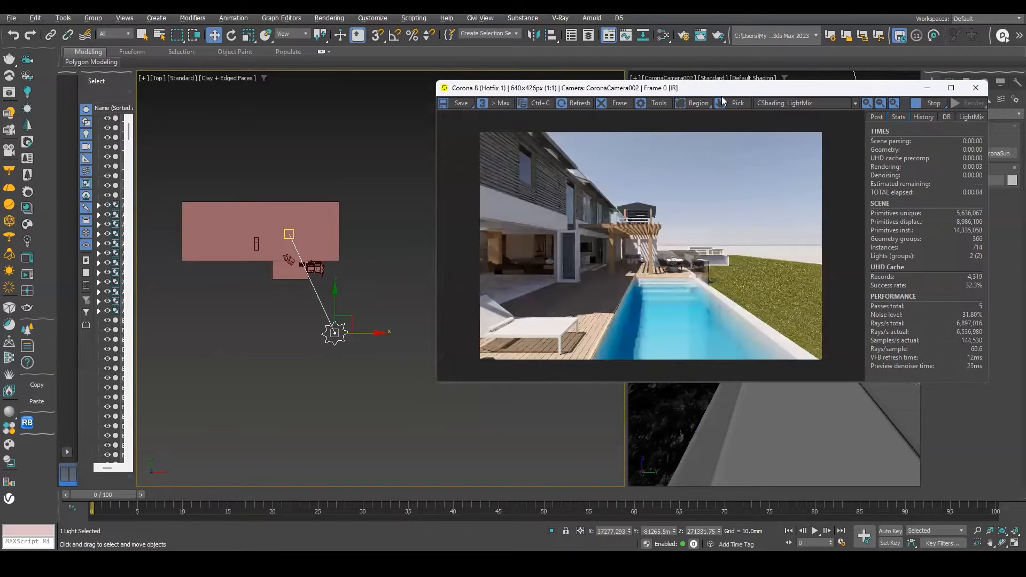
pyautogui.moveTo(722, 92); pyautogui.dragTo(427, 102)
pyautogui.click(949, 82)
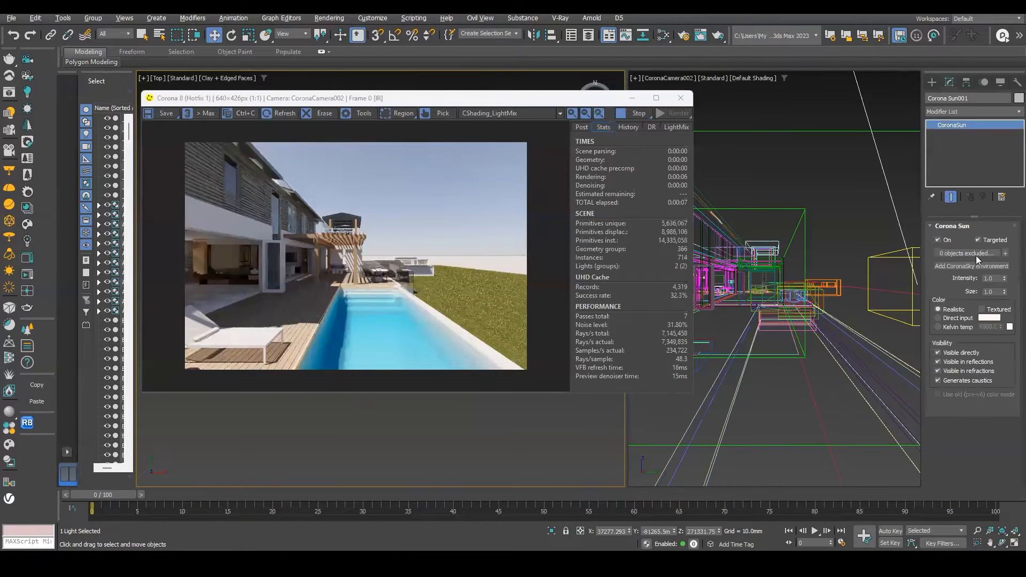
pyautogui.doubleClick(989, 291)
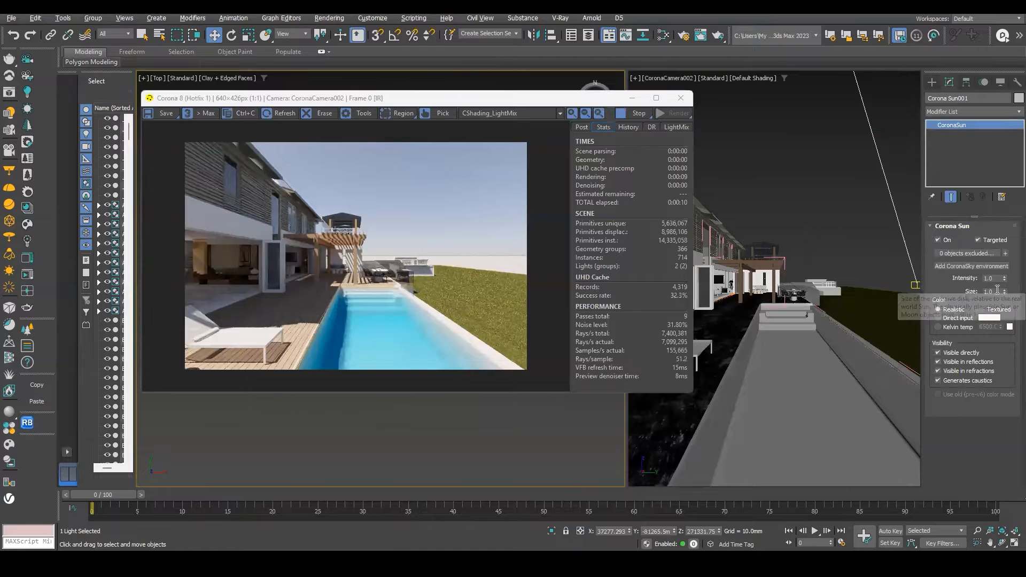
pyautogui.write('4')
pyautogui.press('Return')
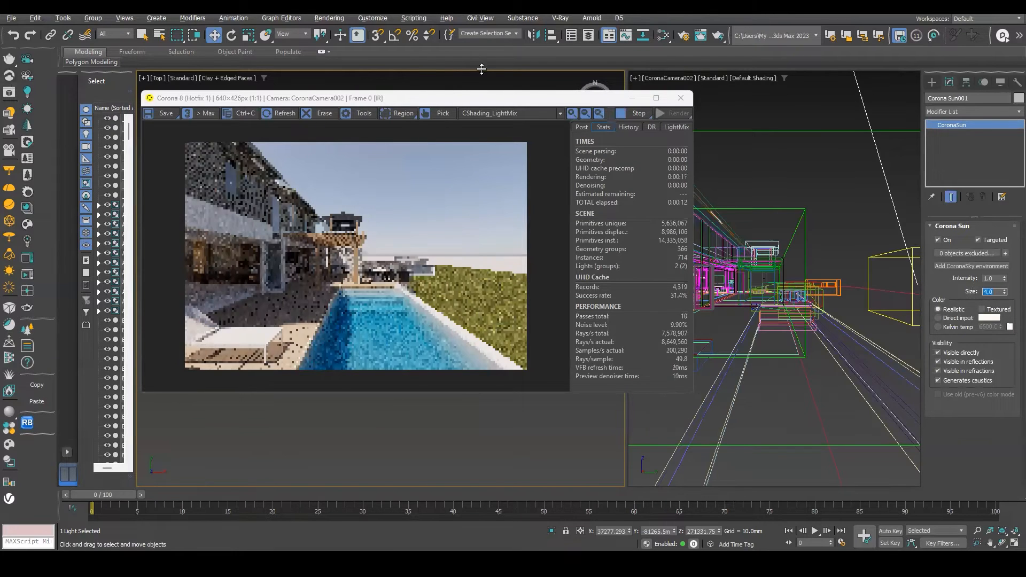
# Open the CoronaSky map in the Material Editor and set its altitude to 10000 m.
pyautogui.scroll(1, 276, 260)
pyautogui.scroll(-1, 276, 260)
pyautogui.moveTo(432, 101); pyautogui.dragTo(538, 114)
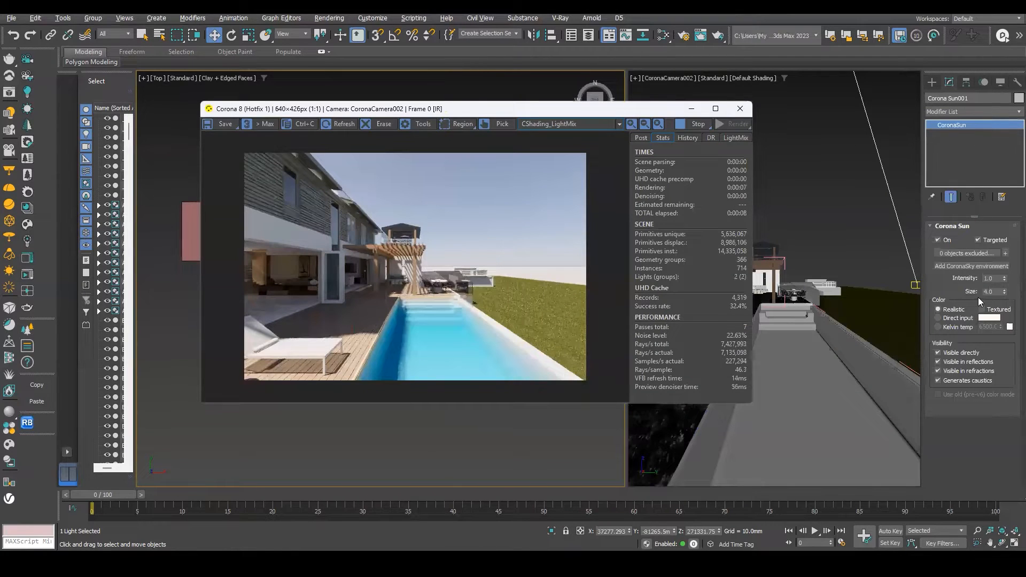
pyautogui.moveTo(509, 107); pyautogui.dragTo(784, 84)
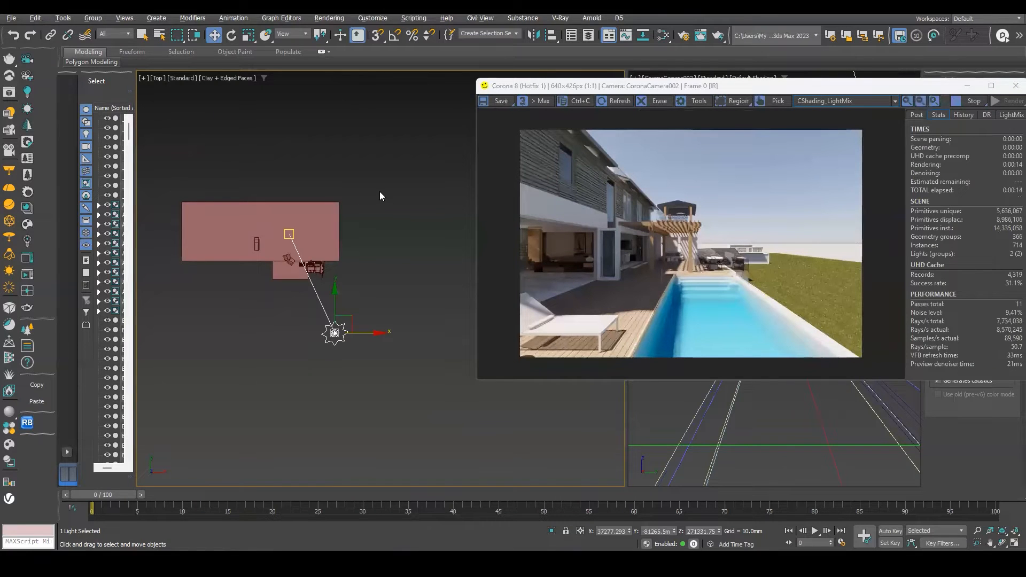
pyautogui.press('m')
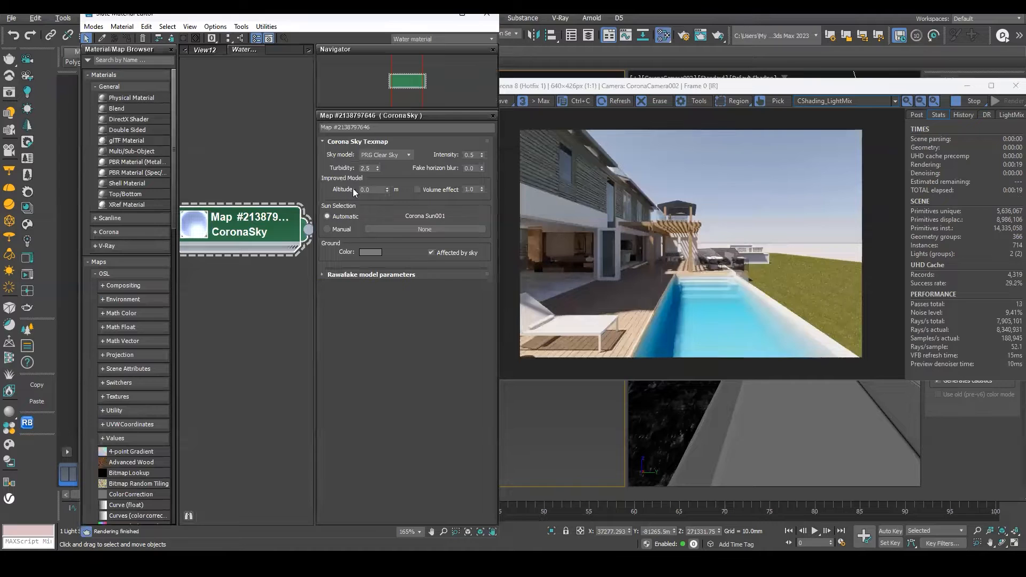
pyautogui.moveTo(387, 190); pyautogui.dragTo(387, 24)
pyautogui.moveTo(378, 189); pyautogui.dragTo(316, 195)
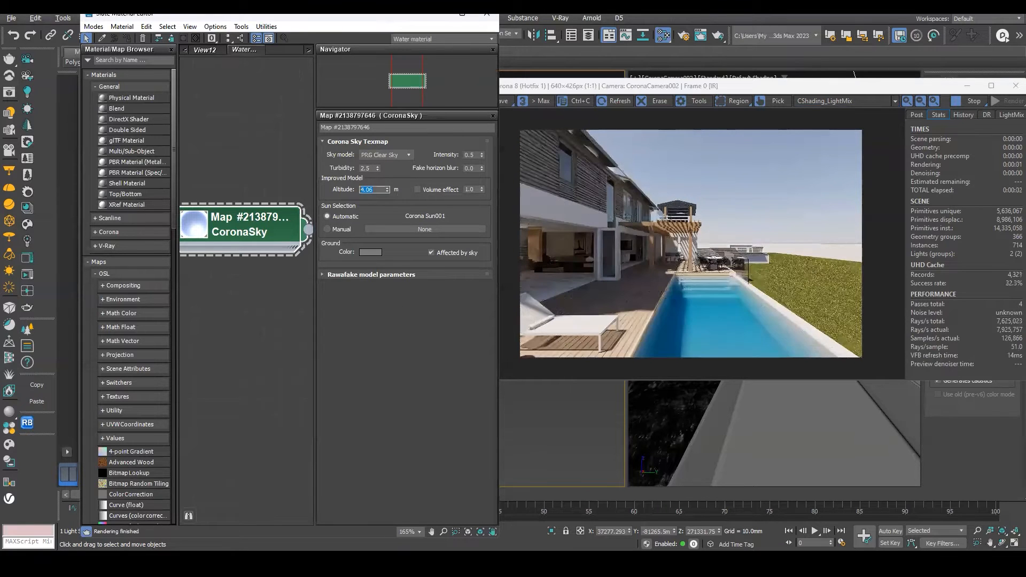
pyautogui.write('500')
pyautogui.press('Return')
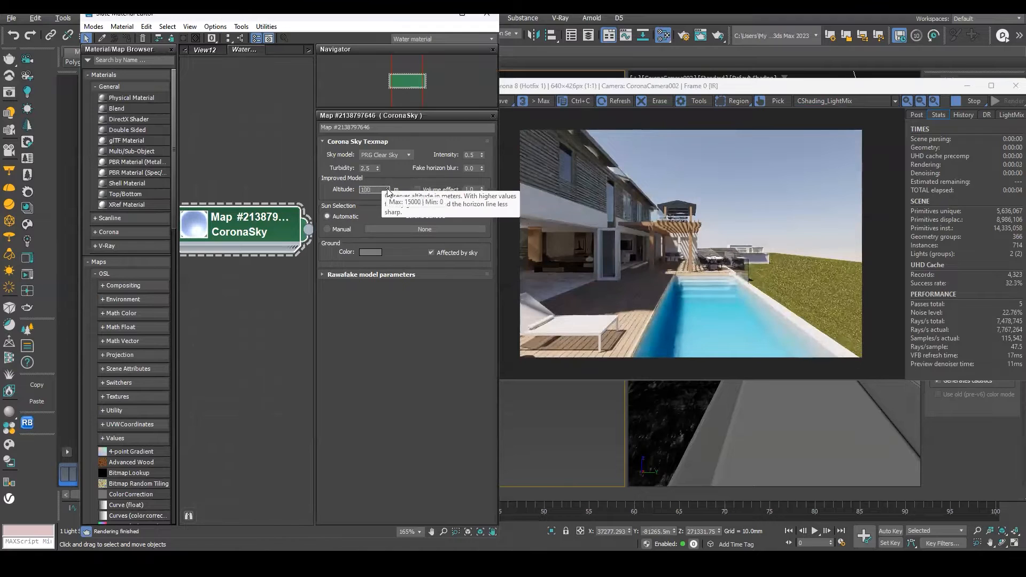
pyautogui.write('1000')
pyautogui.press('Return')
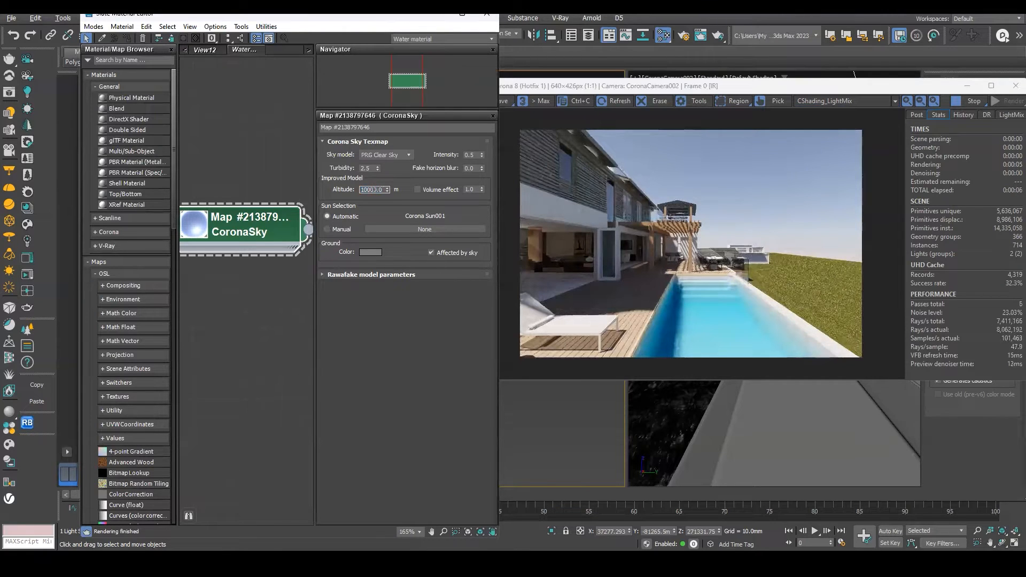
pyautogui.press('Return')
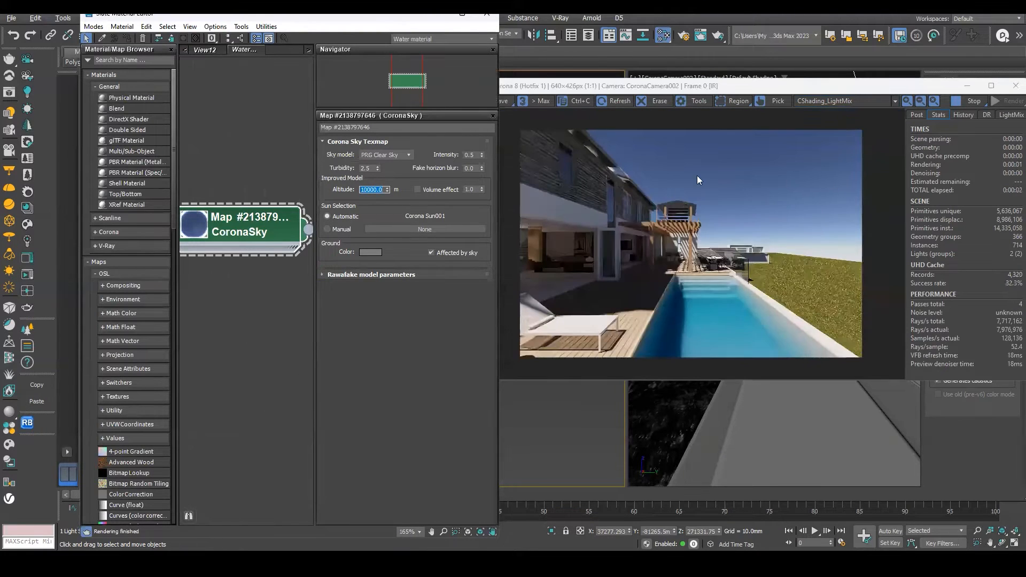
# Enable the CoronaSky volume effect and set its value to 400.
pyautogui.scroll(1, 769, 164)
pyautogui.scroll(-1, 735, 224)
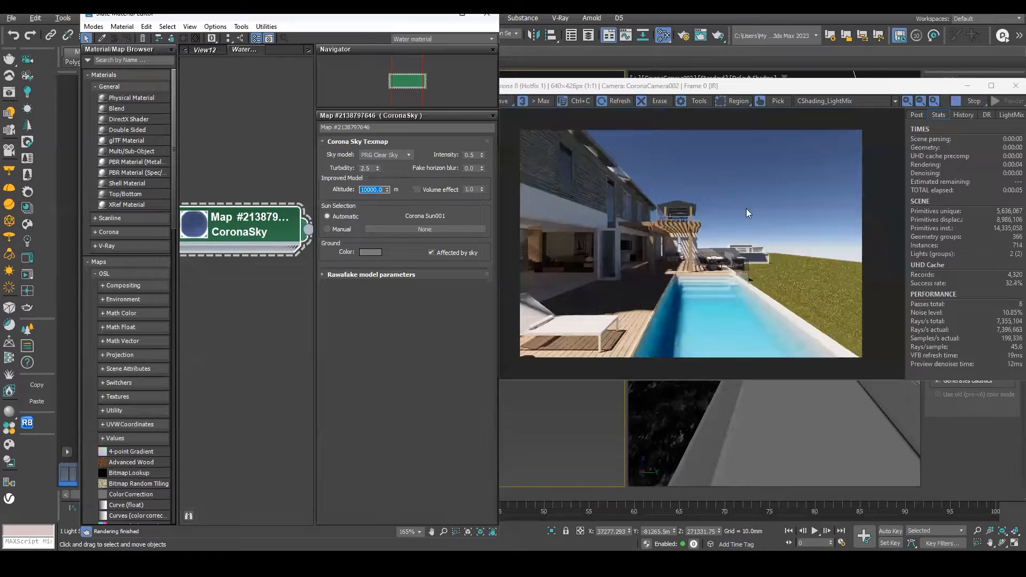
pyautogui.click(417, 190)
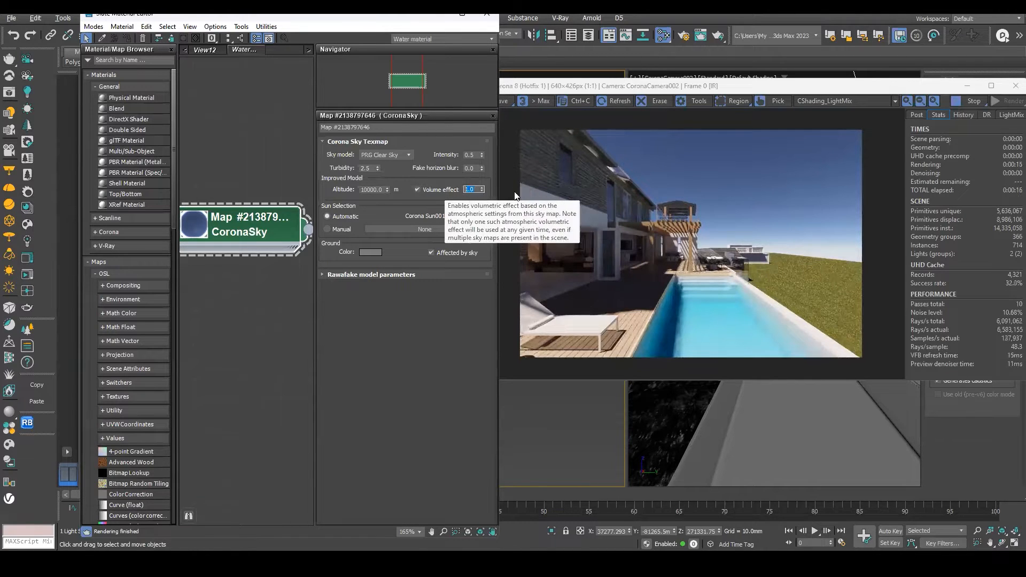
pyautogui.doubleClick(472, 188)
pyautogui.write('400')
pyautogui.press('Return')
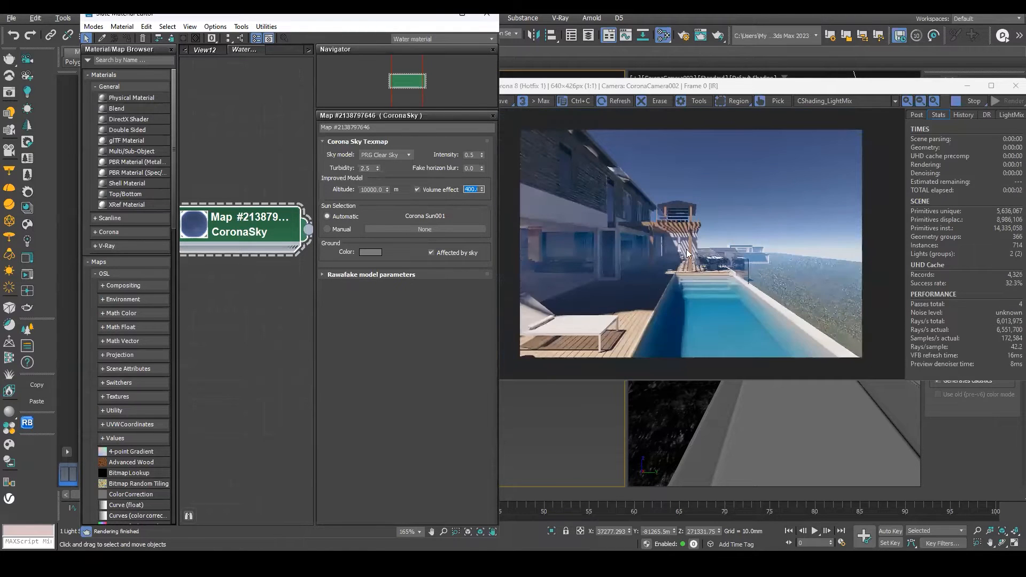
# Set the CoronaSky volume effect to 4000.
pyautogui.moveTo(682, 380); pyautogui.dragTo(703, 421)
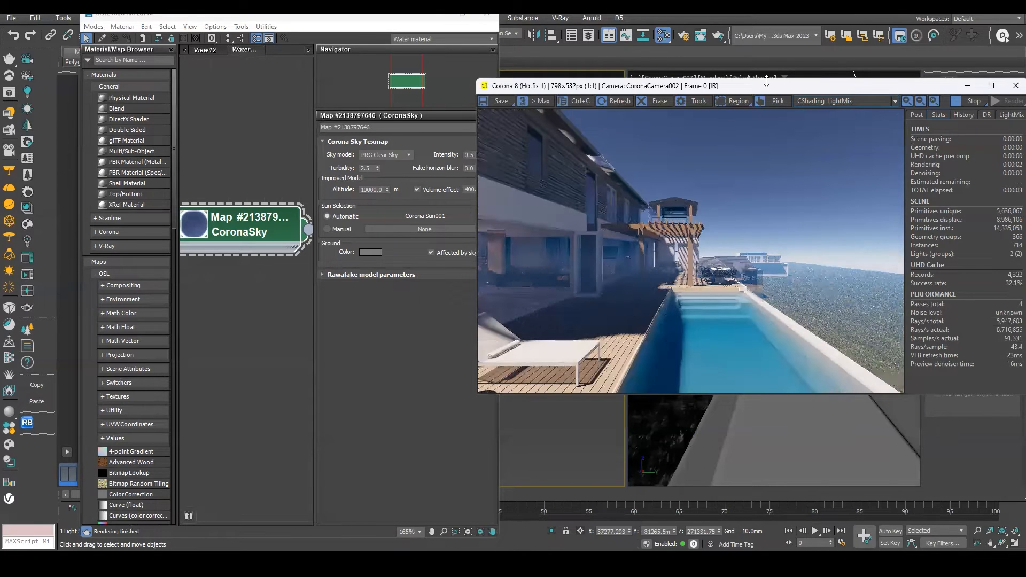
pyautogui.moveTo(780, 37); pyautogui.dragTo(779, 13)
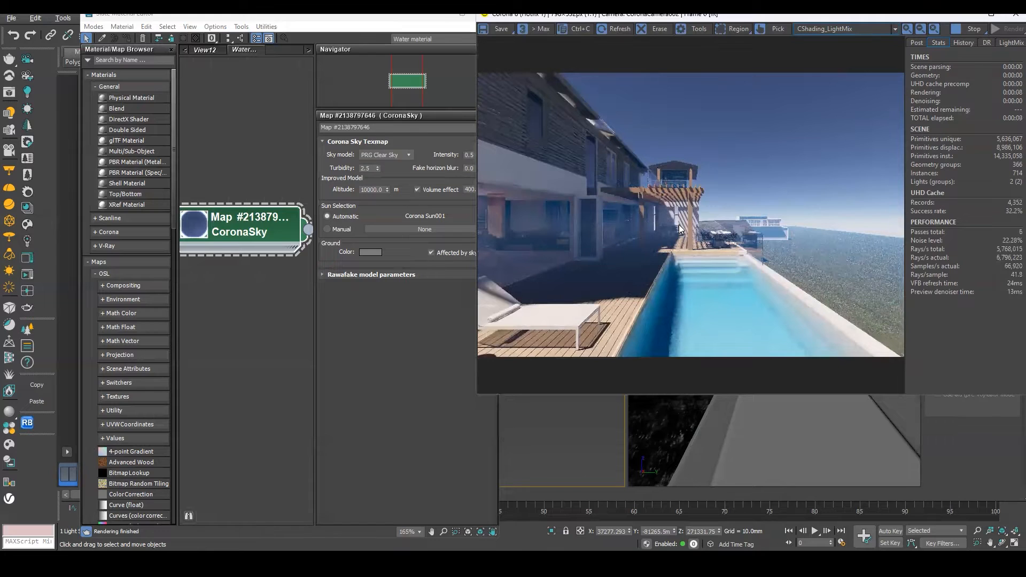
pyautogui.click(322, 25)
pyautogui.moveTo(320, 24); pyautogui.dragTo(243, 64)
pyautogui.doubleClick(393, 229)
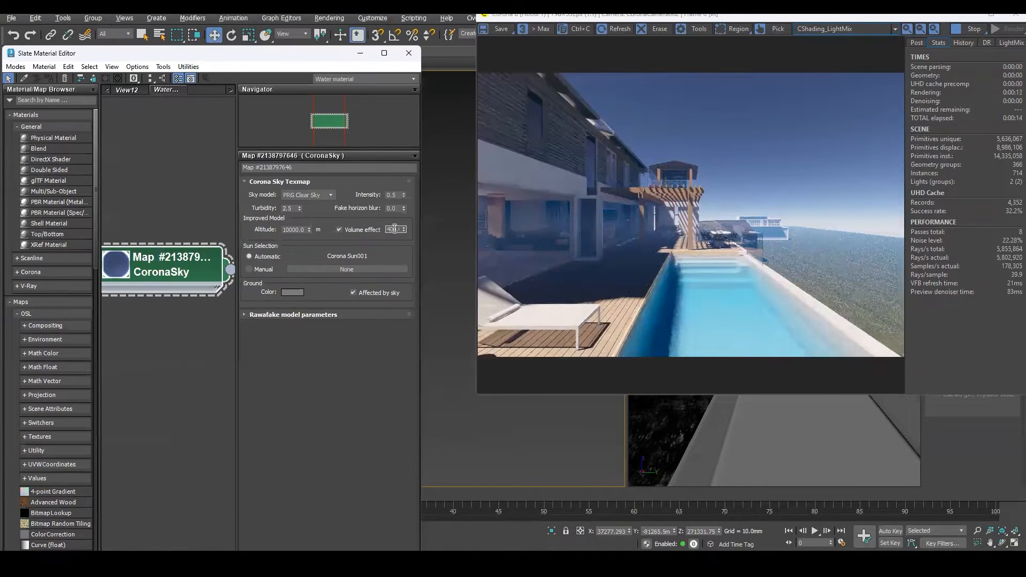
pyautogui.write('4000')
pyautogui.press('Return')
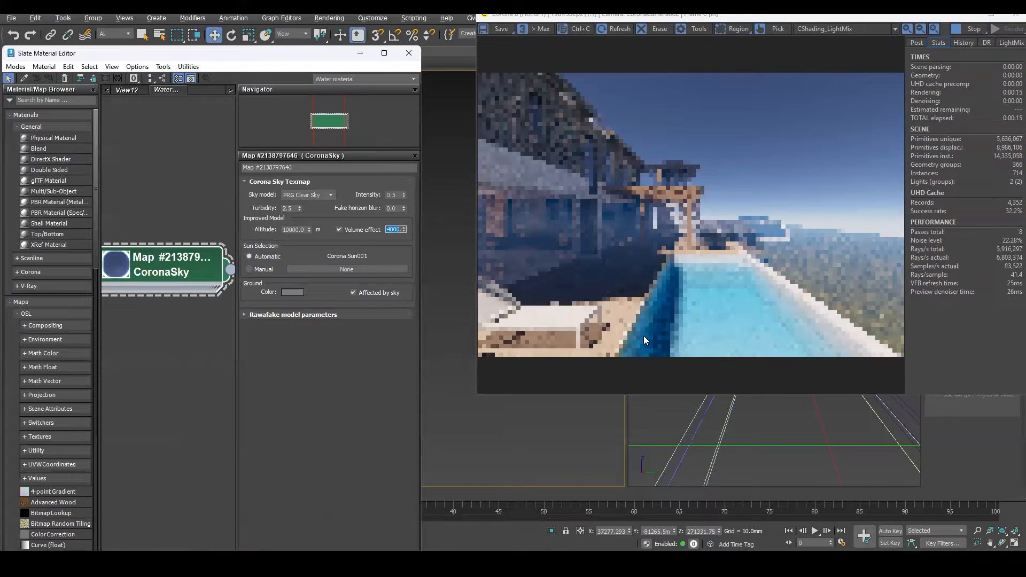
# Set the CoronaSky altitude to 0 m.
pyautogui.click(299, 229)
pyautogui.doubleClick(292, 229)
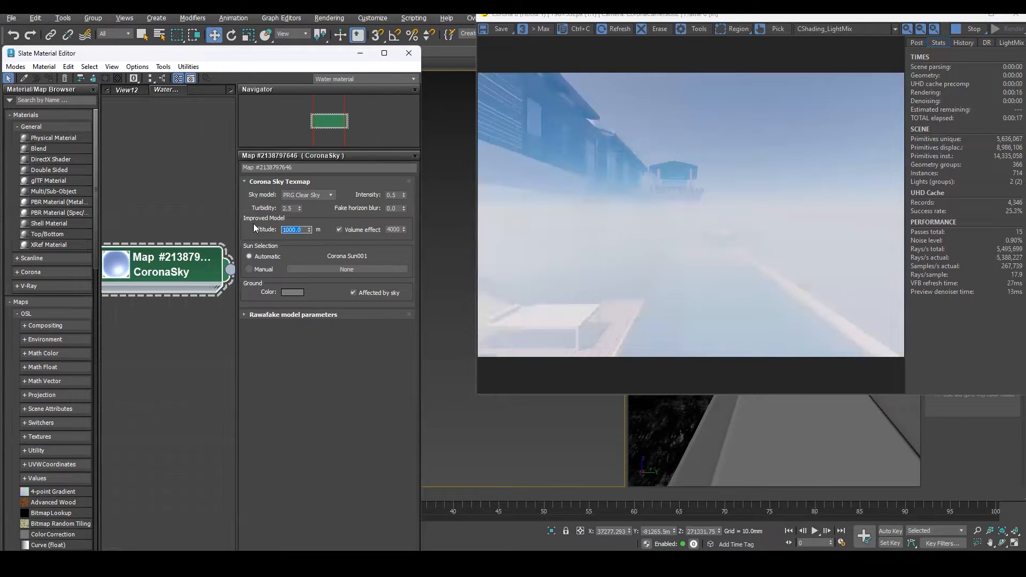
pyautogui.write('0')
pyautogui.press('Return')
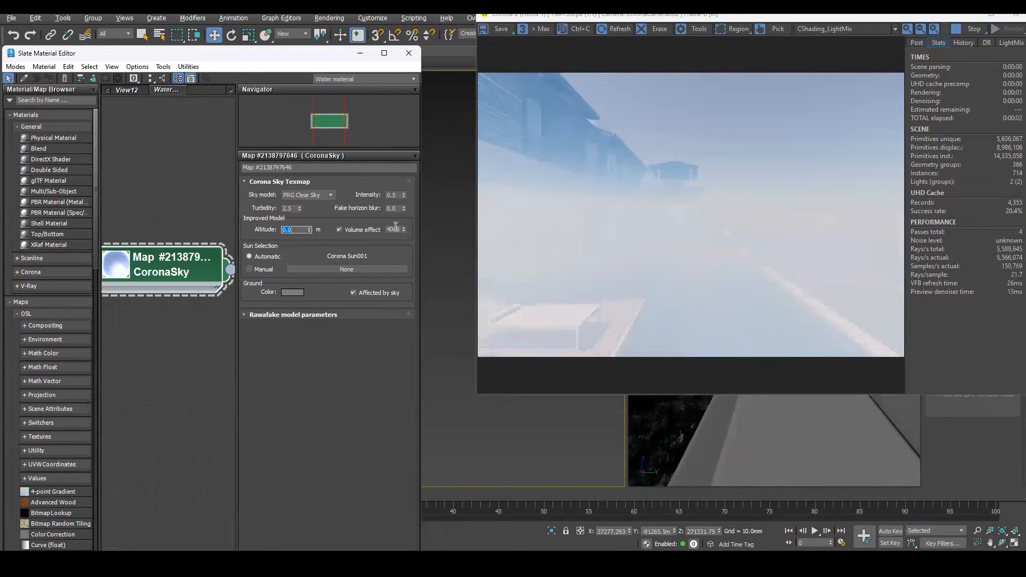
# Set the CoronaSky volume effect to 50.
pyautogui.doubleClick(394, 229)
pyautogui.write('4000')
pyautogui.press('Return')
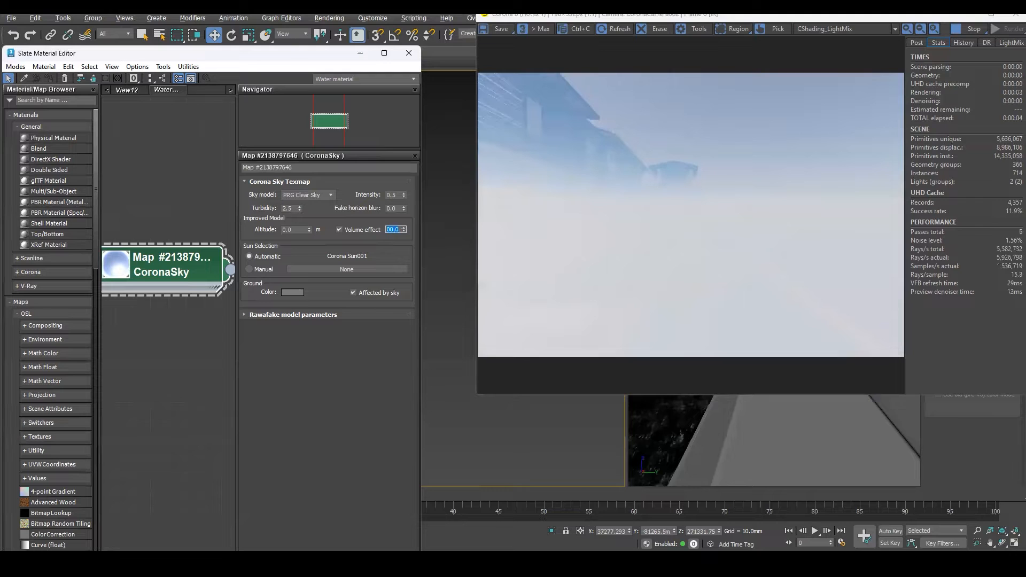
pyautogui.write('50')
pyautogui.press('Return')
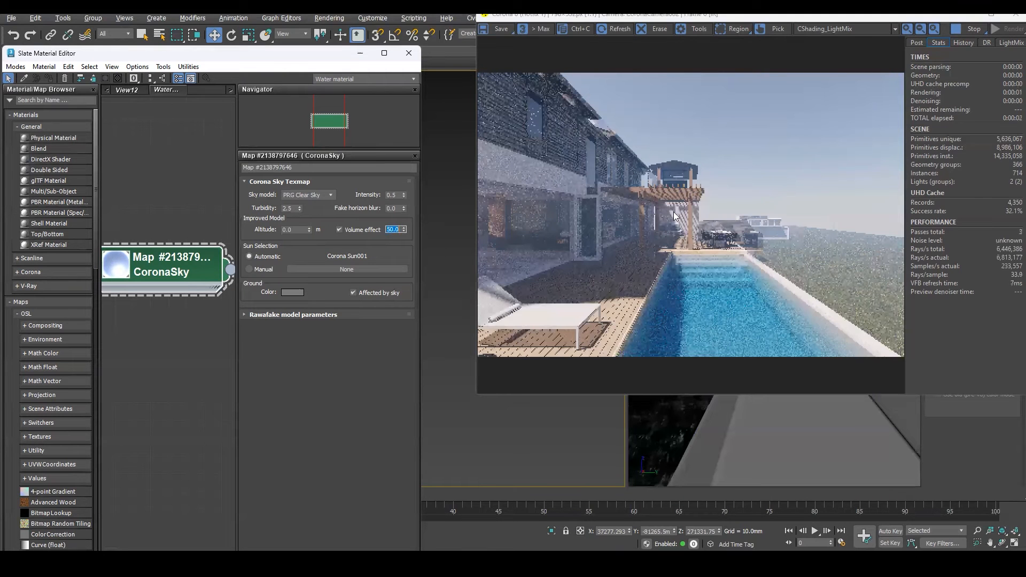
# Set the CoronaSky altitude to 4000 m.
pyautogui.scroll(1, 595, 183)
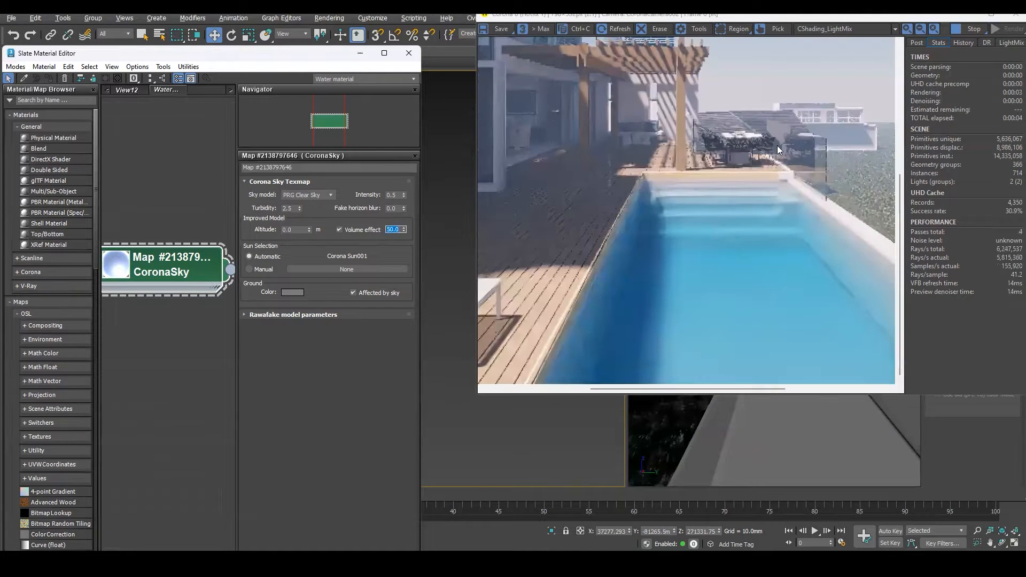
pyautogui.scroll(-1, 777, 145)
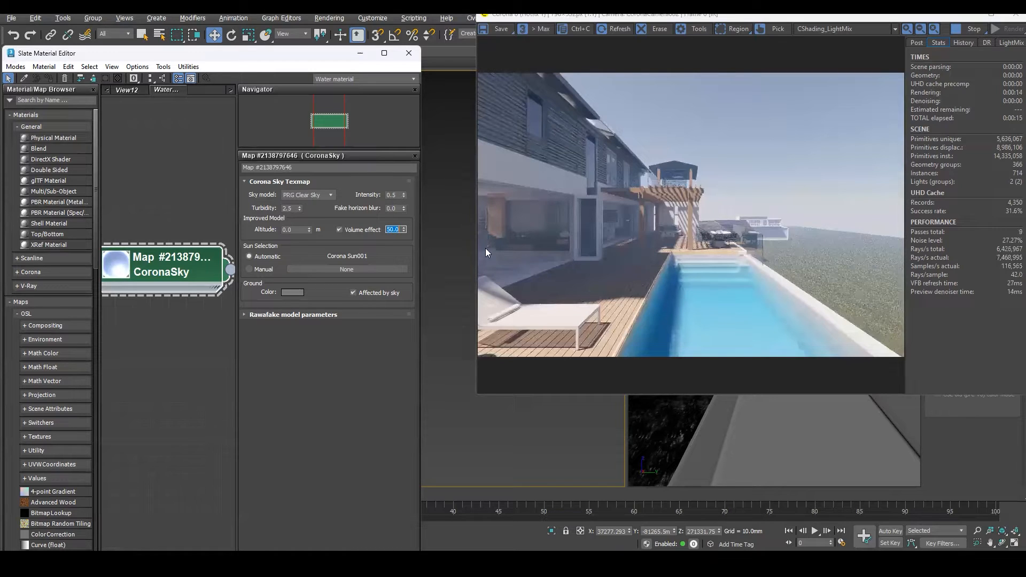
pyautogui.click(293, 229)
pyautogui.write('200')
pyautogui.press('Return')
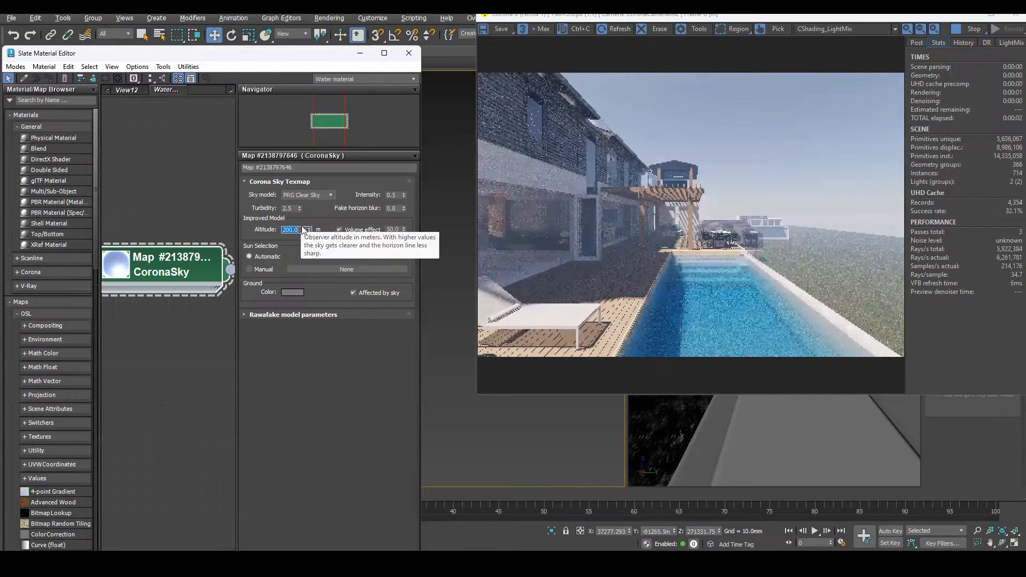
pyautogui.write('4000')
pyautogui.press('Return')
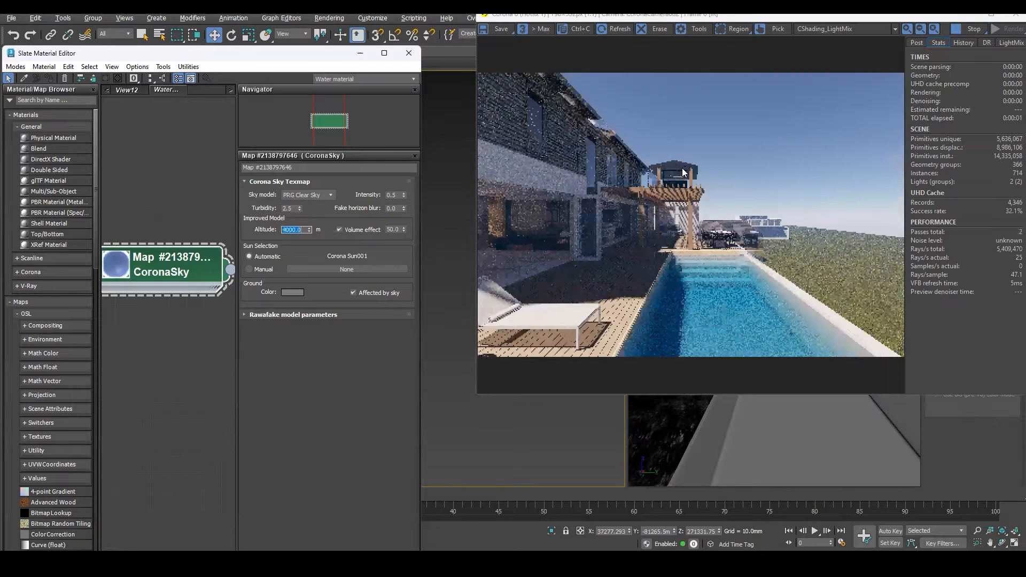
pyautogui.scroll(1, 742, 171)
pyautogui.scroll(-1, 769, 114)
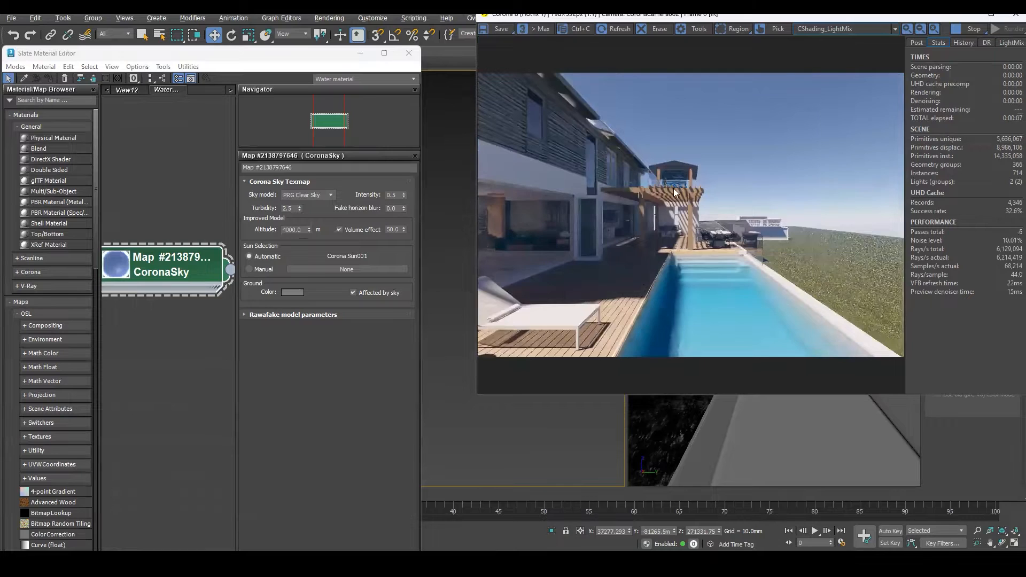
pyautogui.scroll(1, 643, 170)
pyautogui.scroll(-1, 776, 191)
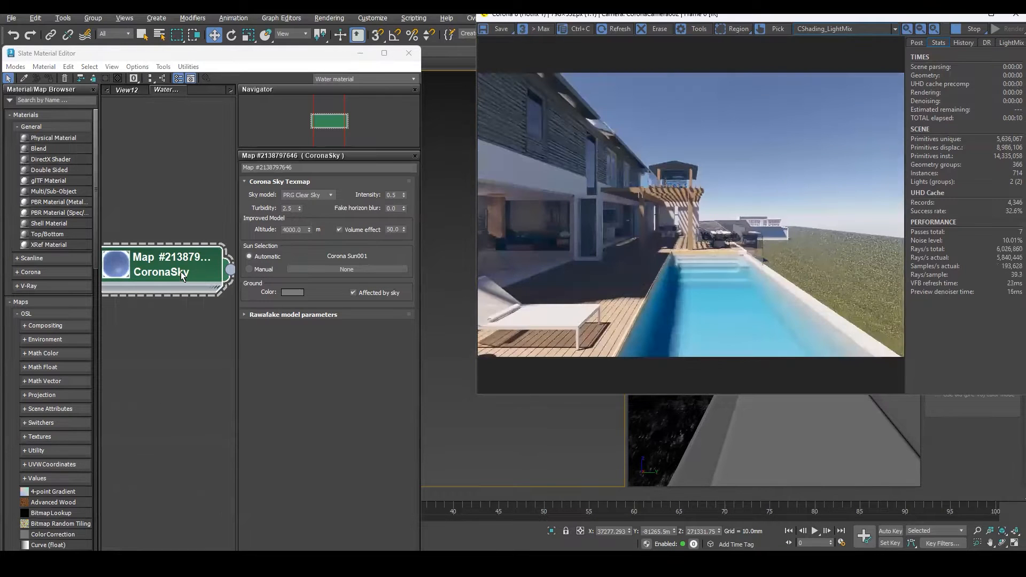
# Try the Hosek & Wilkie and Rawafake sky models on the CoronaSky map, then return to PRG Clear Sky.
pyautogui.moveTo(169, 210); pyautogui.dragTo(151, 157, button='middle')
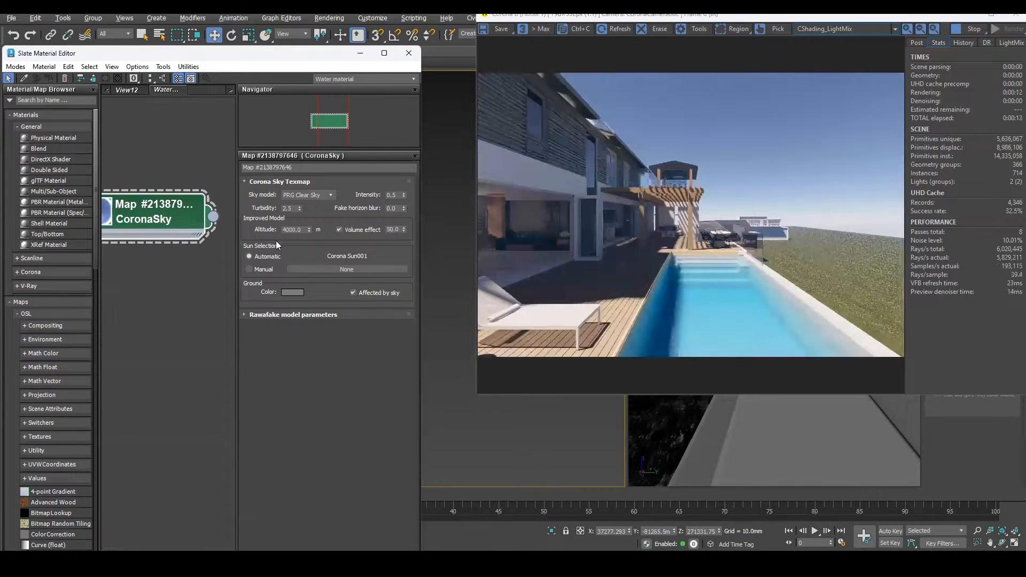
pyautogui.click(331, 195)
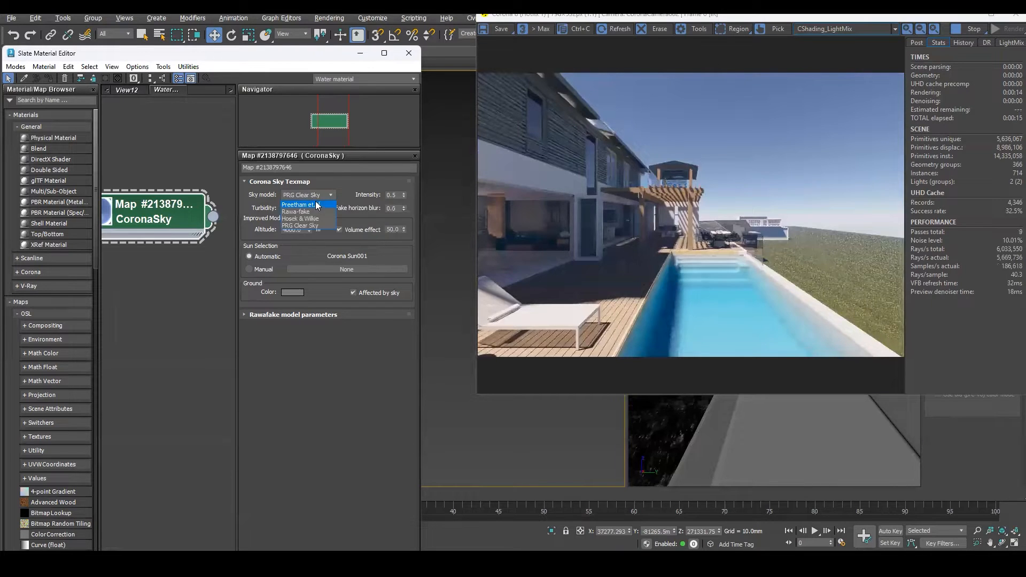
pyautogui.click(307, 218)
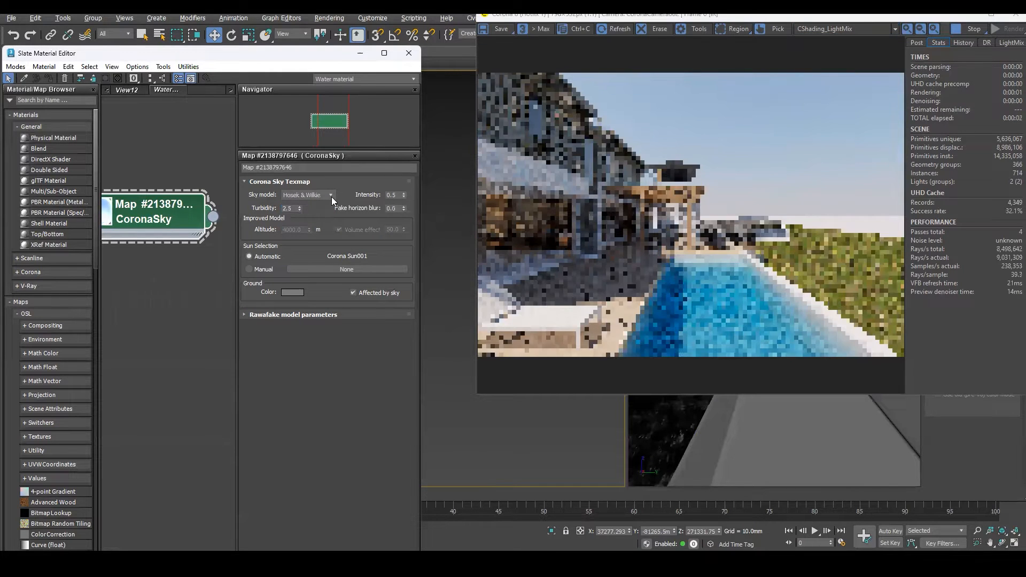
pyautogui.click(331, 196)
pyautogui.click(315, 210)
pyautogui.click(328, 195)
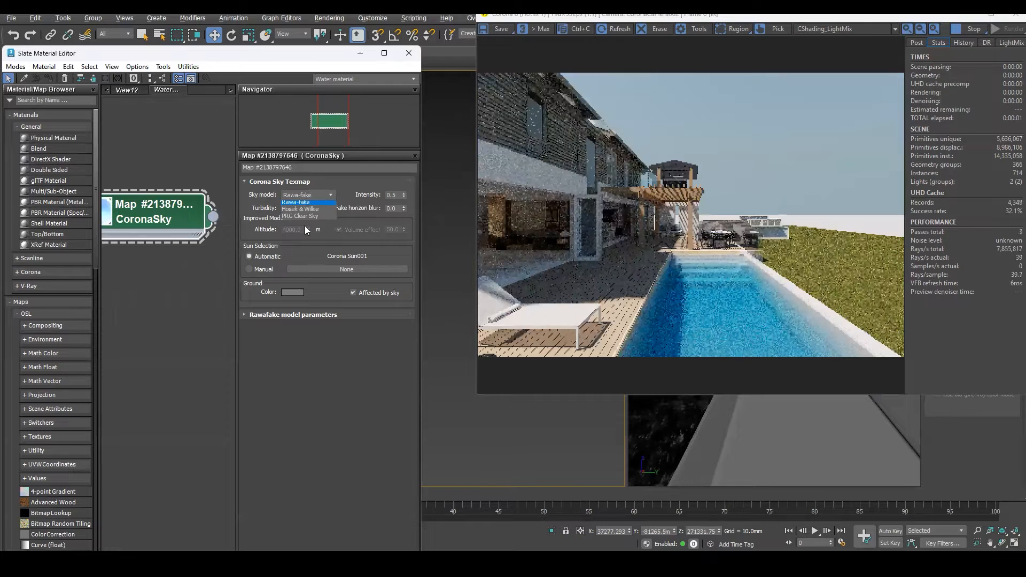
pyautogui.click(290, 226)
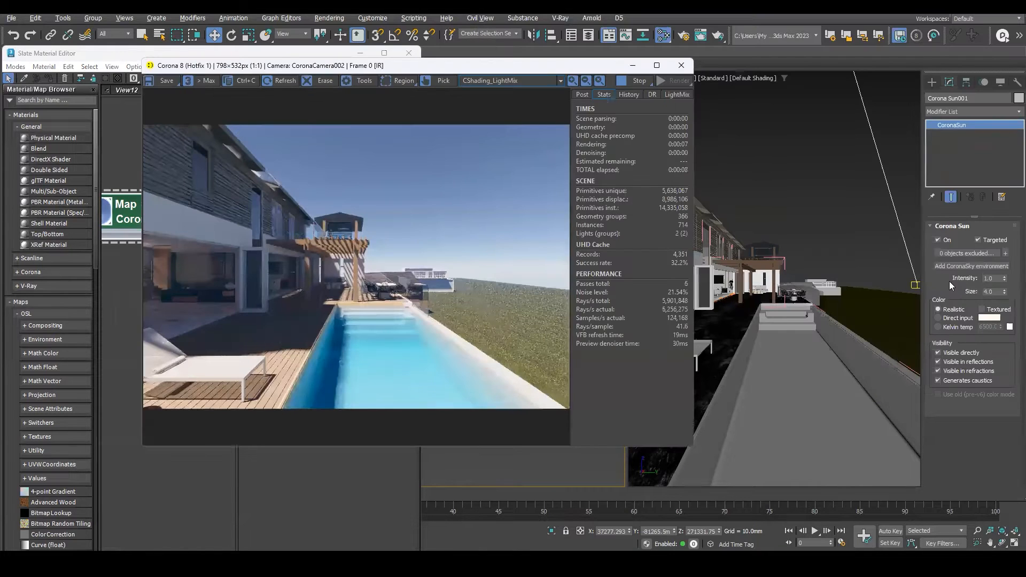
# Try a Direct input colour for the Corona Sun, then switch its colour mode back to Realistic.
pyautogui.click(939, 312)
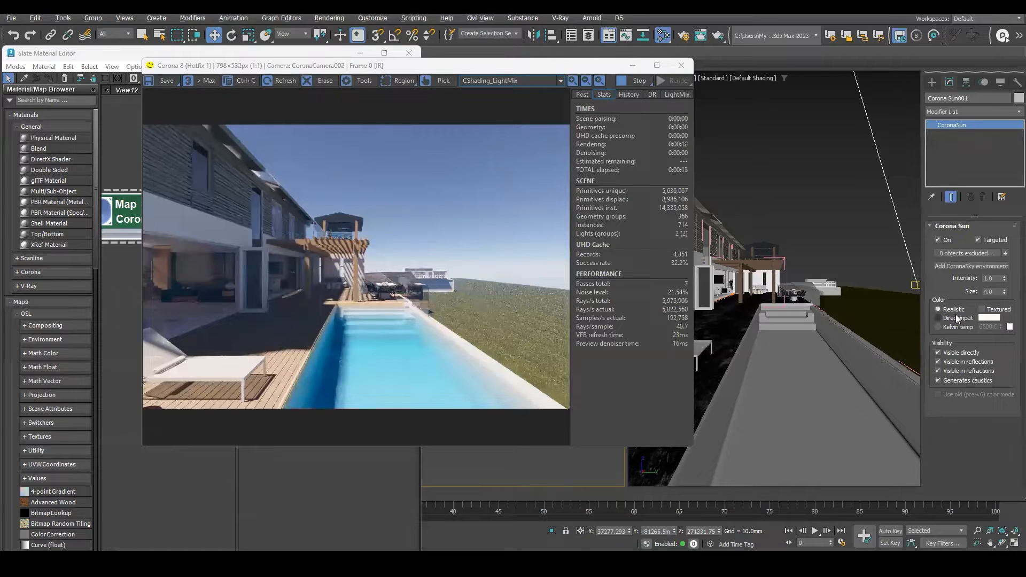
pyautogui.click(938, 318)
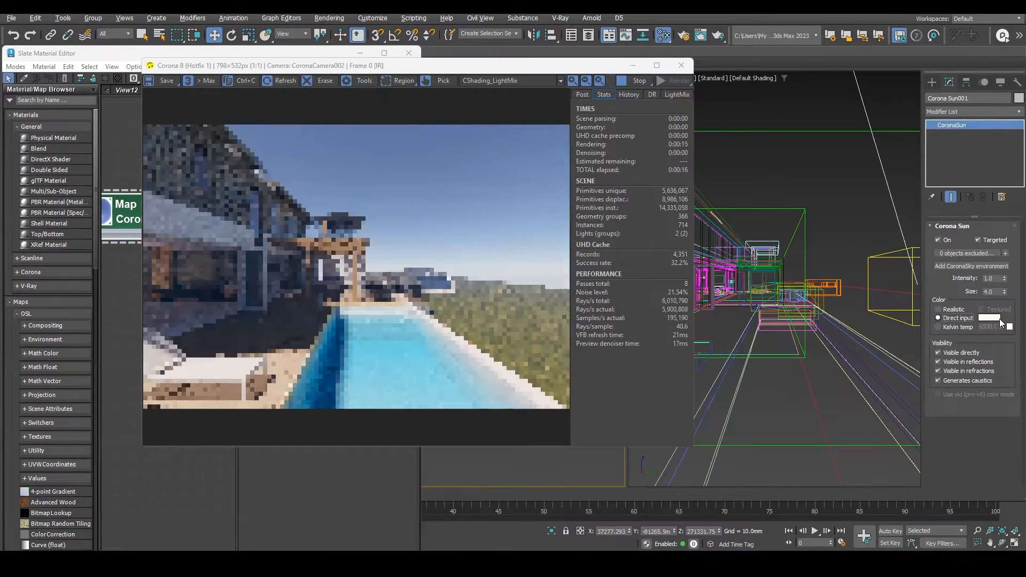
pyautogui.click(989, 318)
pyautogui.click(408, 242)
pyautogui.click(583, 331)
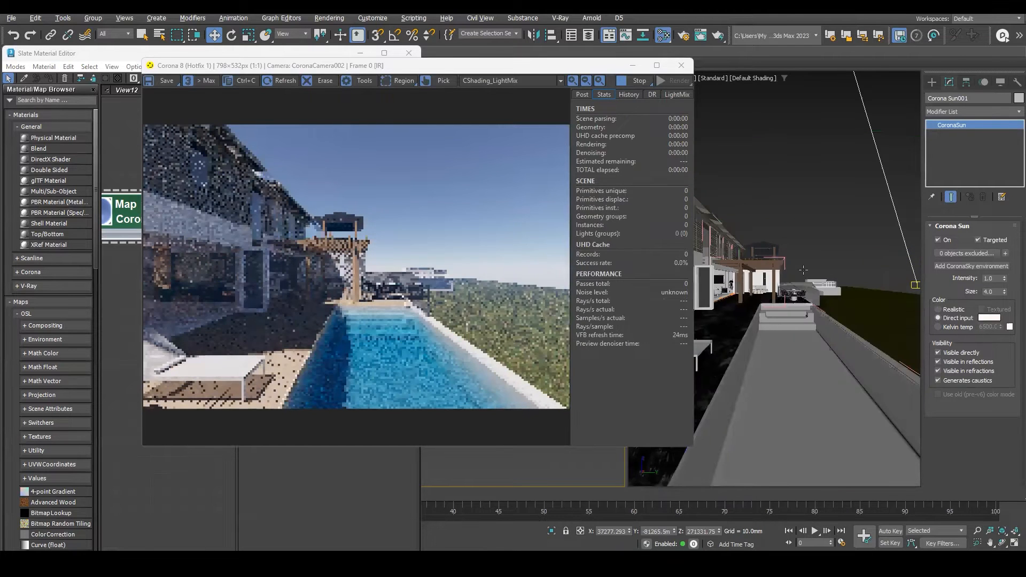
pyautogui.click(937, 309)
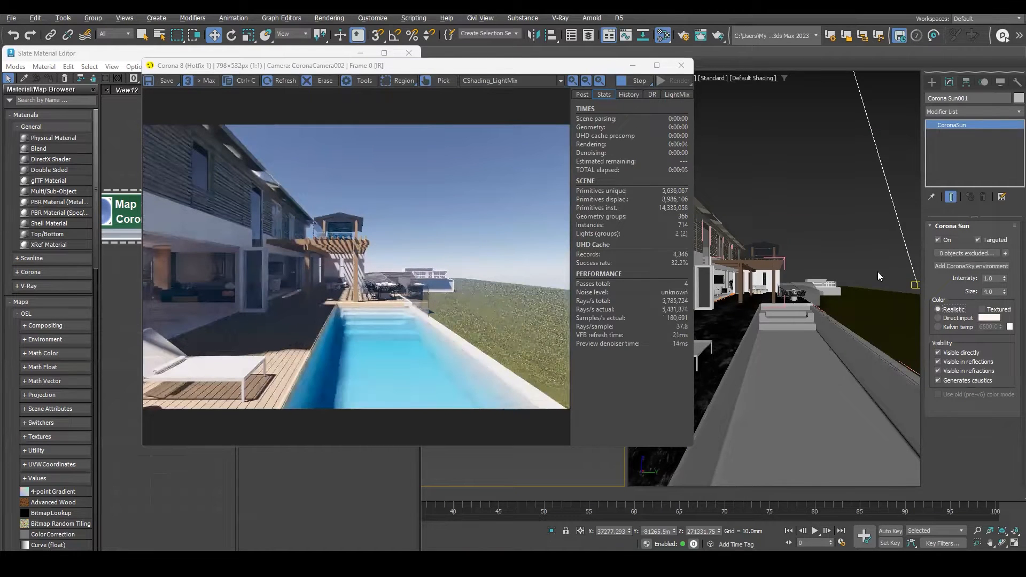
# Set the Corona Sun intensity to 0.5.
pyautogui.doubleClick(989, 278)
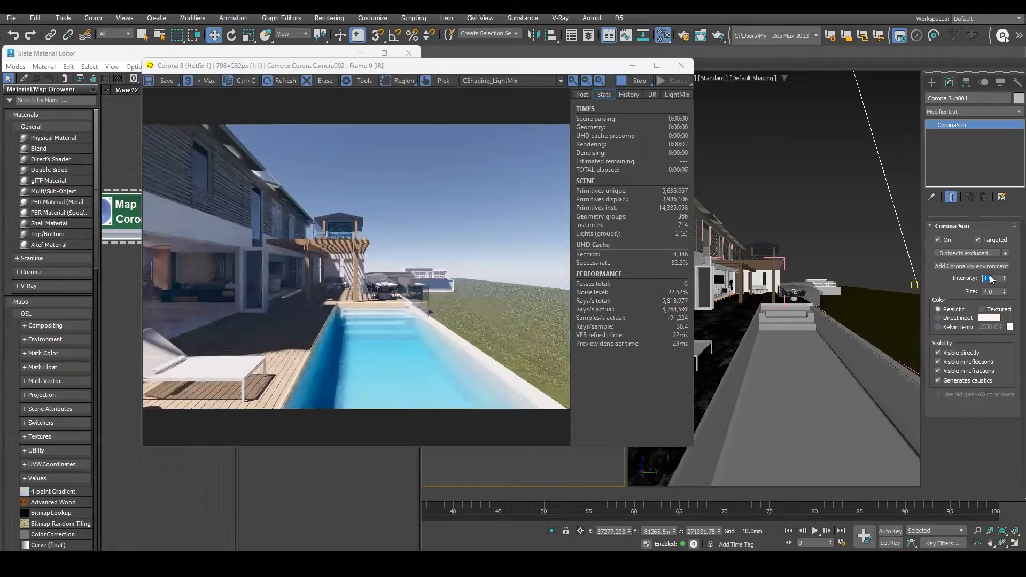
pyautogui.write('0.5')
pyautogui.press('Return')
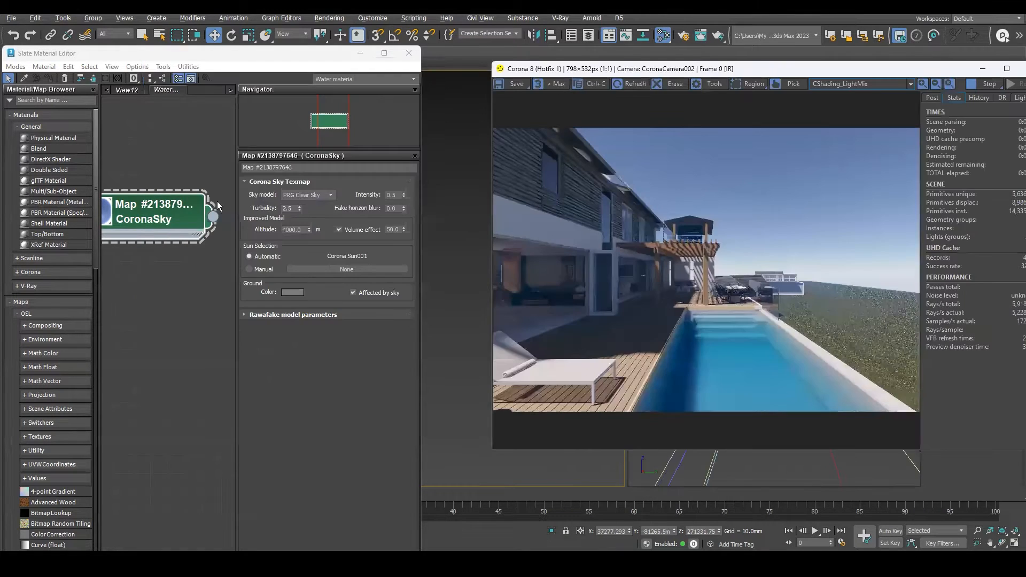
# Close the material editor and move the Corona Sun slightly to the right in the top view.
pyautogui.click(409, 53)
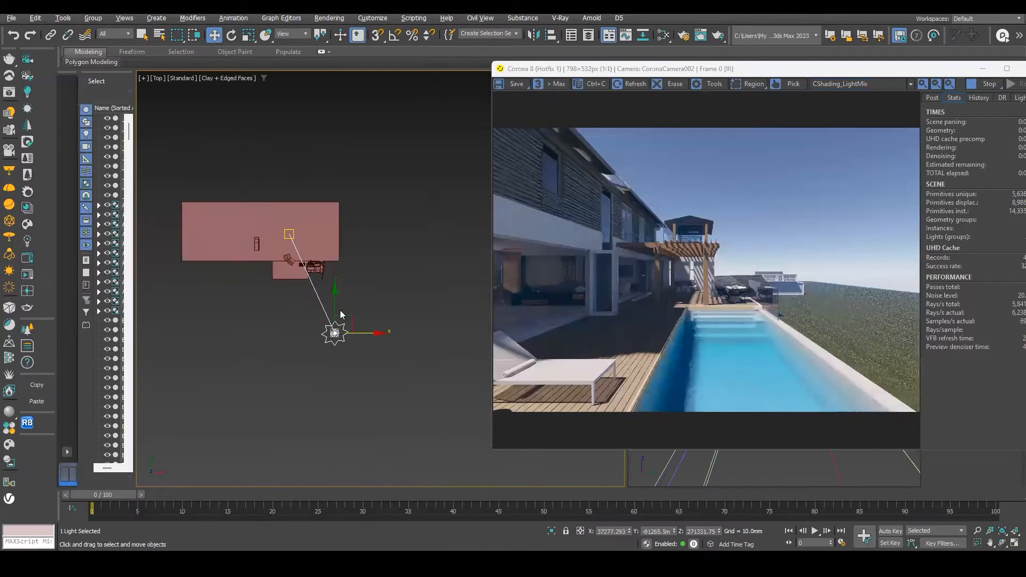
pyautogui.moveTo(361, 279); pyautogui.dragTo(407, 299)
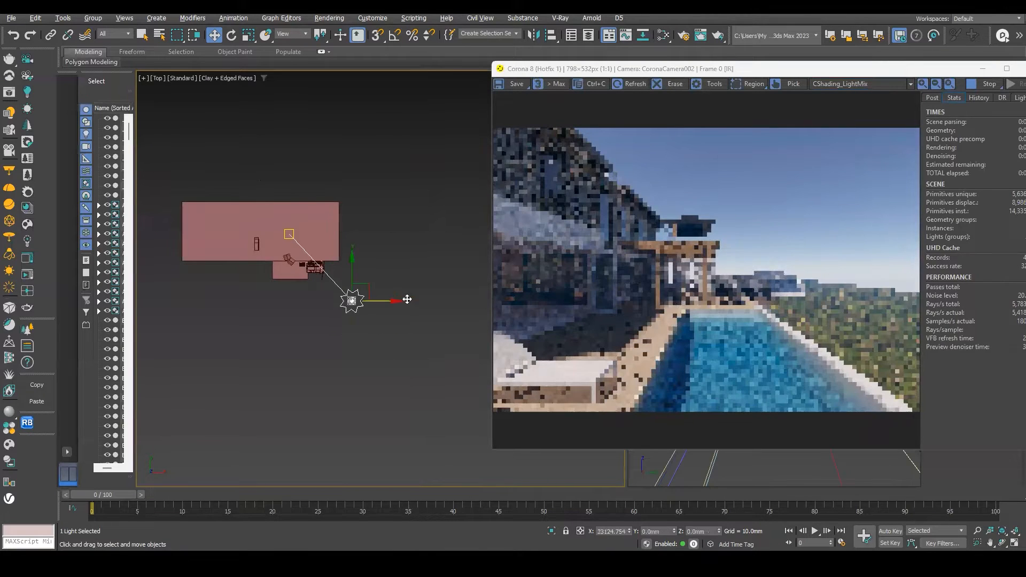
# Lower the Corona Sun close to the horizon in the front view.
pyautogui.press('f')
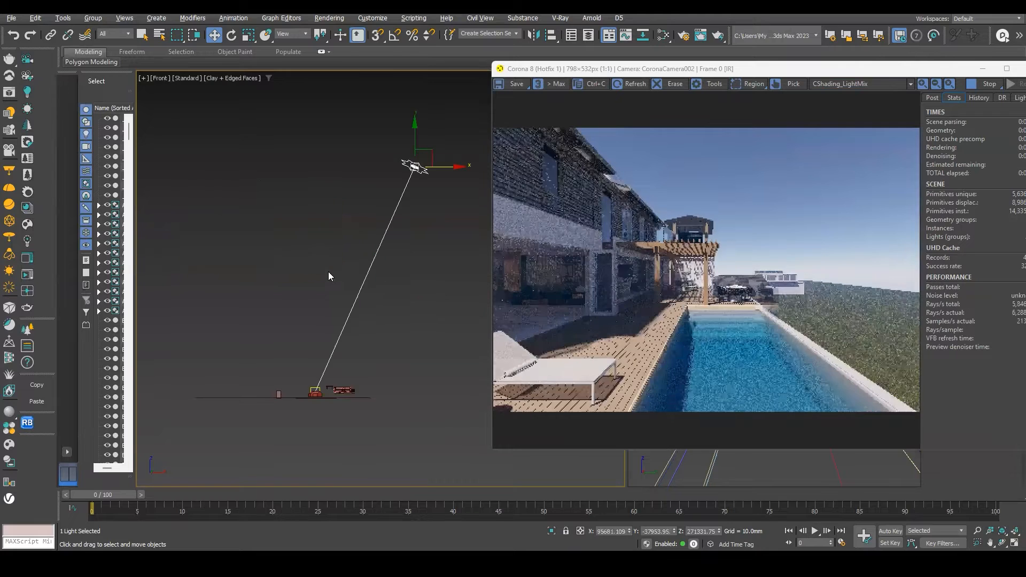
pyautogui.scroll(-2, 390, 173)
pyautogui.moveTo(389, 173); pyautogui.dragTo(393, 274)
pyautogui.moveTo(393, 274); pyautogui.dragTo(356, 224, button='middle')
pyautogui.moveTo(357, 223); pyautogui.dragTo(366, 280)
pyautogui.moveTo(365, 278); pyautogui.dragTo(362, 231, button='middle')
pyautogui.scroll(2, 364, 238)
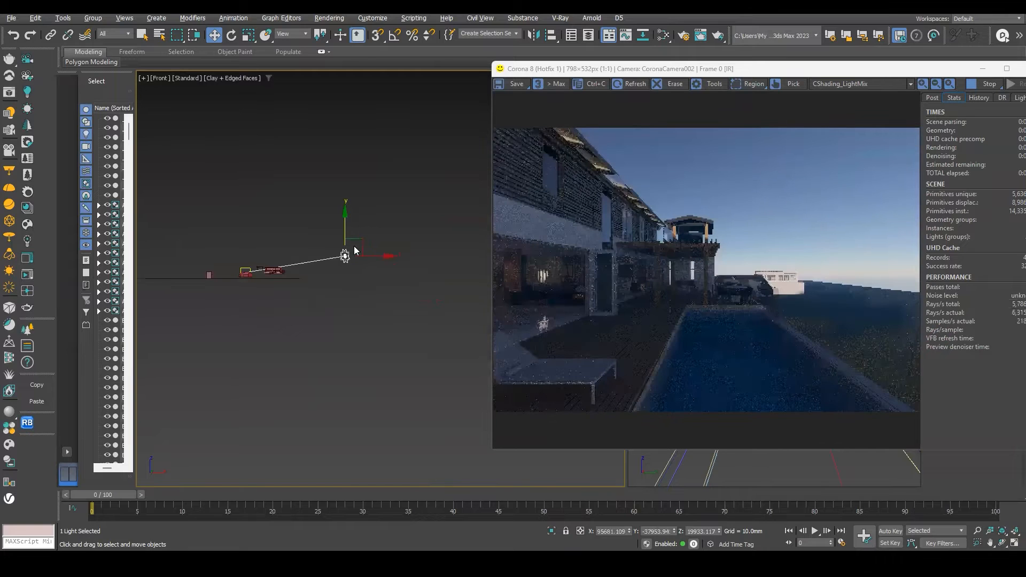
# Raise the Corona Sun slightly above the horizon in the front view.
pyautogui.moveTo(346, 237); pyautogui.dragTo(346, 247)
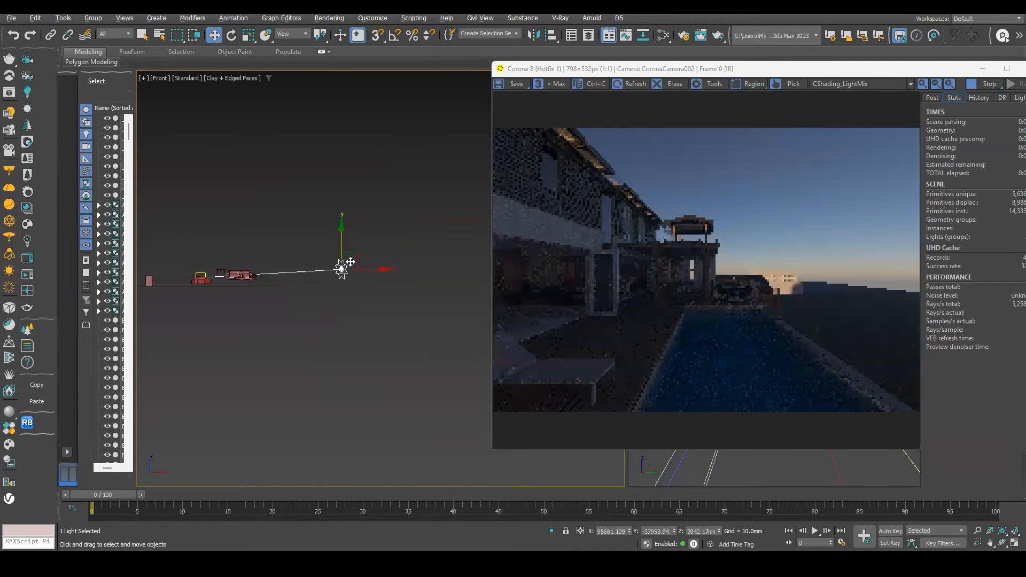
pyautogui.moveTo(351, 249); pyautogui.dragTo(343, 223)
pyautogui.scroll(1, 343, 241)
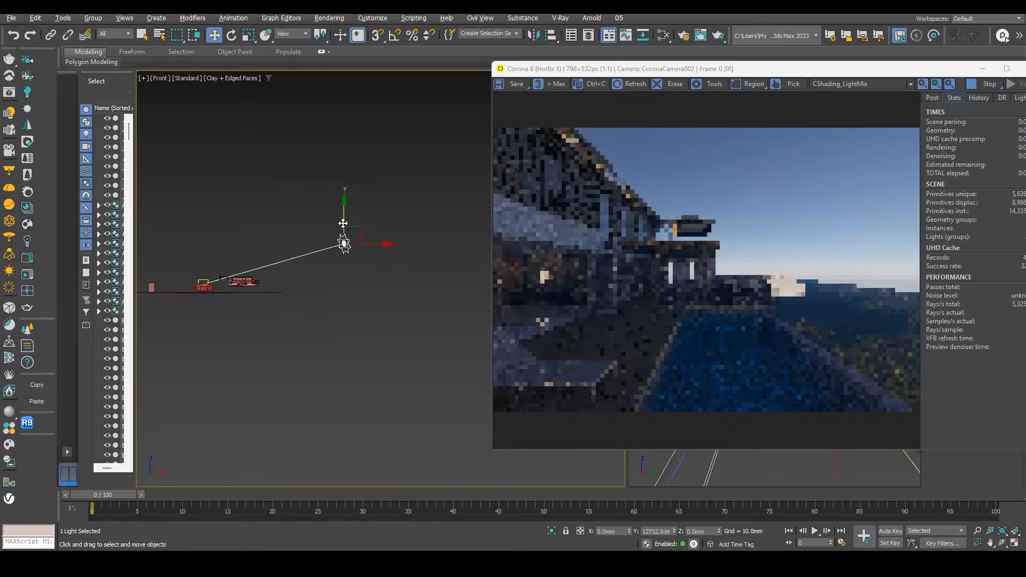
# Move the Corona Sun close beside the house in the top view.
pyautogui.press('t')
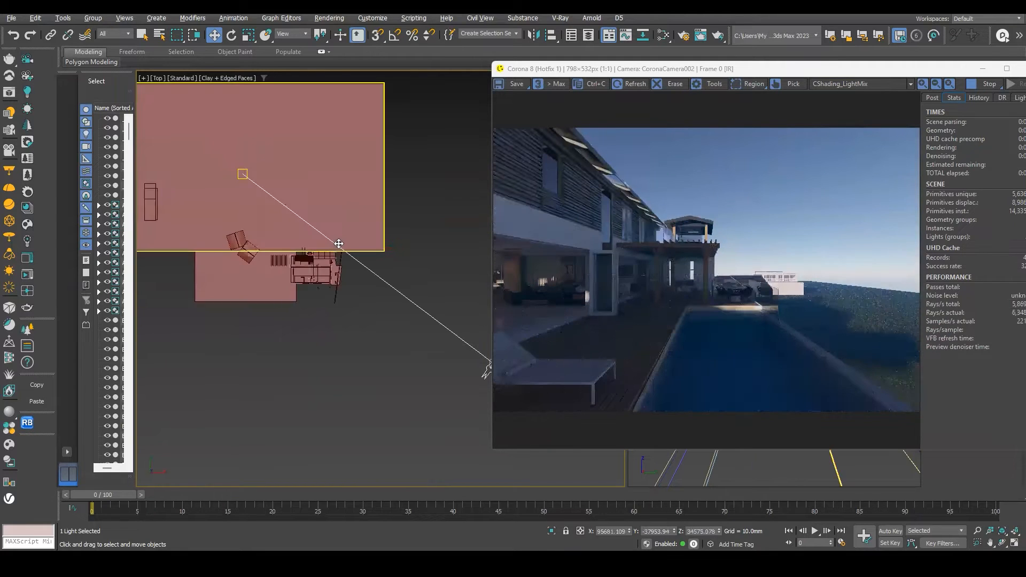
pyautogui.scroll(-3, 338, 246)
pyautogui.moveTo(423, 288); pyautogui.dragTo(280, 220)
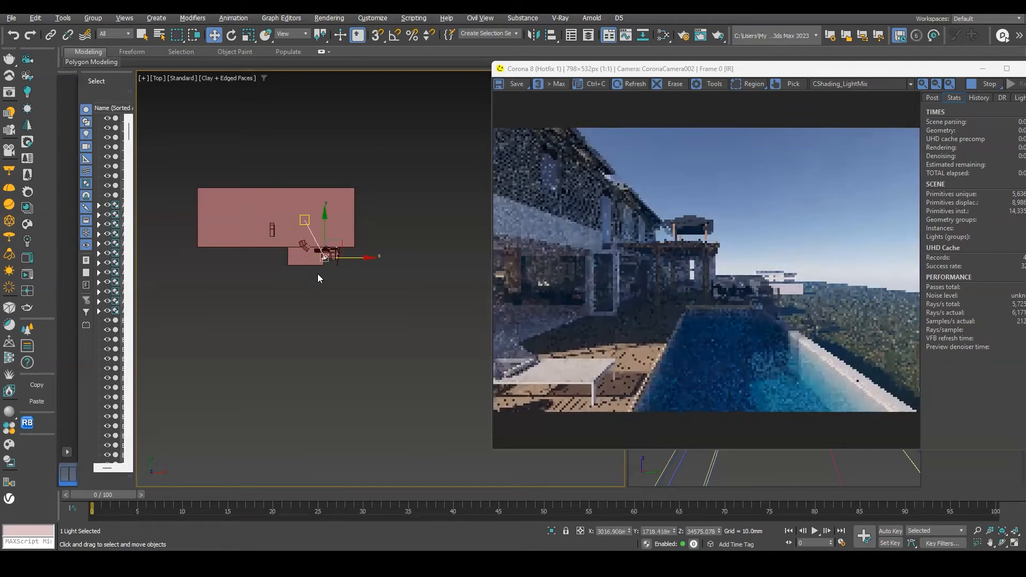
pyautogui.keyDown('alt'); pyautogui.moveTo(318, 273); pyautogui.dragTo(283, 271, button='middle'); pyautogui.keyUp('alt')
# Switch the top view to wireframe display and select the Corona Sun.
pyautogui.press('t')
pyautogui.press('F3')
pyautogui.click(286, 191)
pyautogui.moveTo(230, 152); pyautogui.dragTo(197, 130, button='middle')
pyautogui.scroll(-5, 197, 130)
pyautogui.moveTo(215, 137); pyautogui.dragTo(359, 215)
pyautogui.scroll(3, 232, 222)
pyautogui.scroll(4, 333, 252)
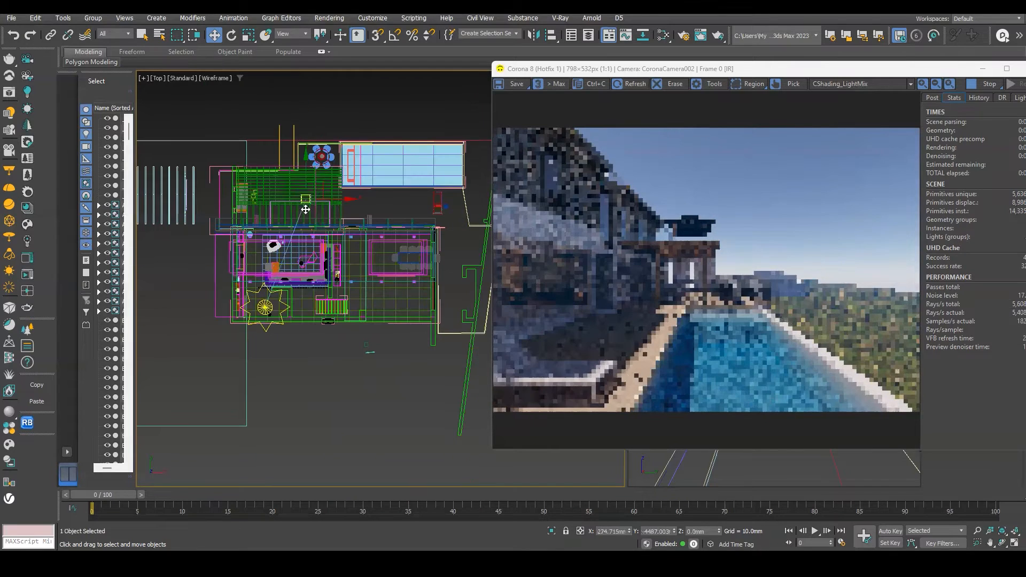
pyautogui.scroll(5, 281, 304)
pyautogui.click(281, 305)
pyautogui.scroll(-7, 199, 238)
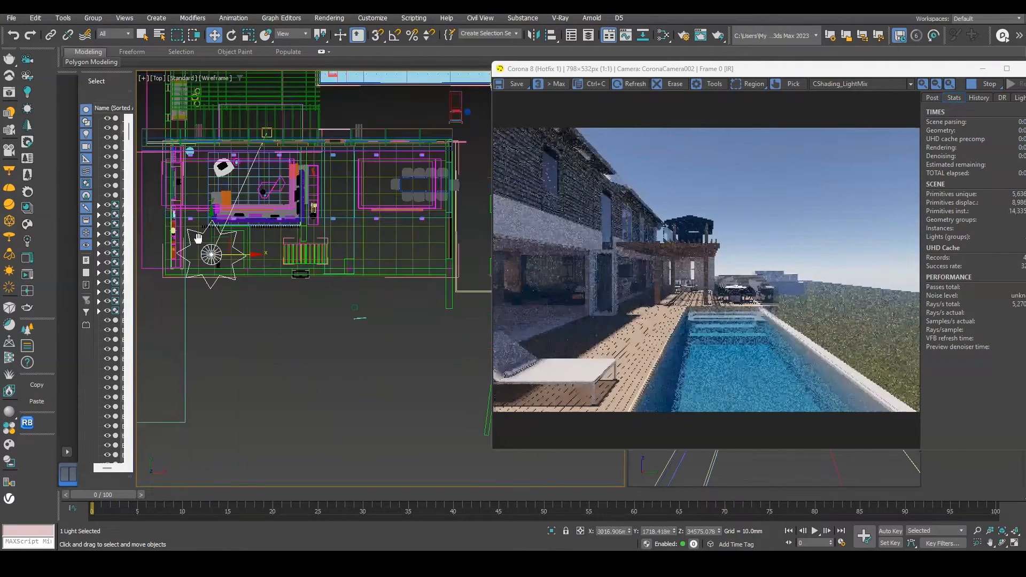
# Move the Corona Sun south of the house in the top view.
pyautogui.moveTo(197, 199); pyautogui.dragTo(205, 345)
pyautogui.moveTo(239, 385); pyautogui.dragTo(350, 407)
pyautogui.scroll(2, 356, 390)
pyautogui.scroll(-4, 369, 425)
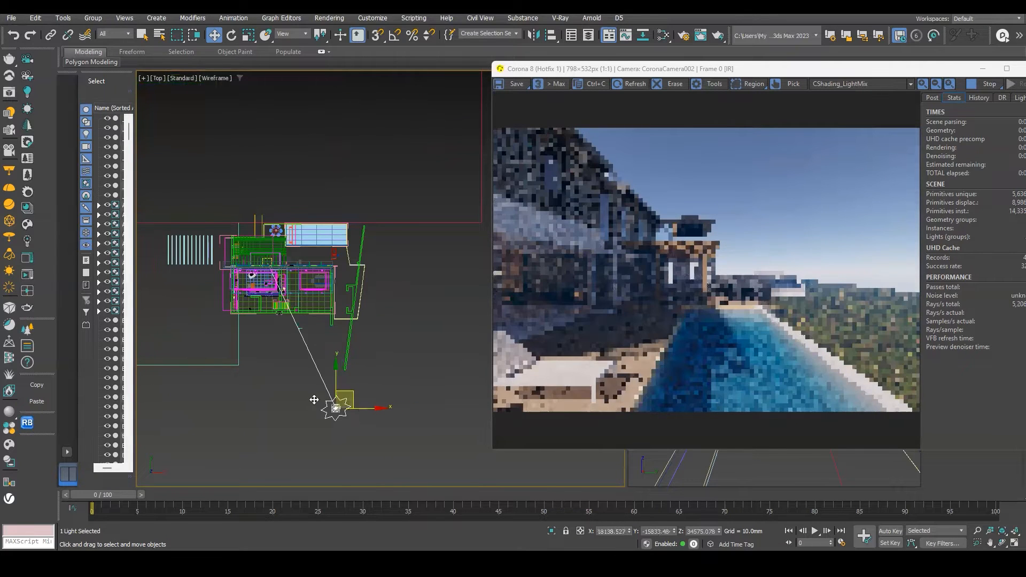
pyautogui.scroll(2, 353, 388)
# Lower the Corona Sun slightly in the front view.
pyautogui.press('f')
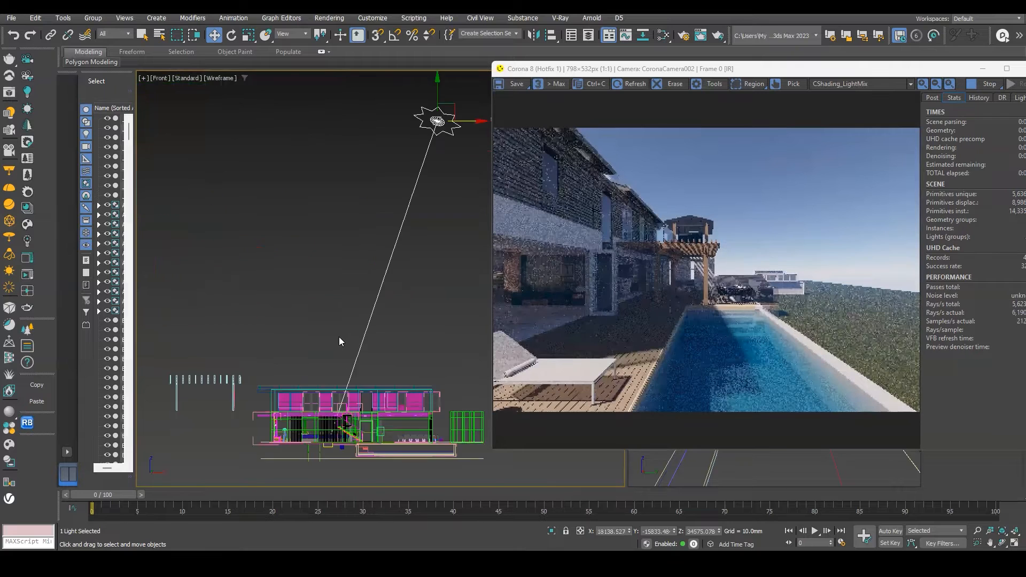
pyautogui.scroll(-4, 337, 344)
pyautogui.moveTo(366, 228)
pyautogui.mouseDown()
pyautogui.moveTo(366, 293)
pyautogui.moveTo(365, 244)
pyautogui.mouseUp()
pyautogui.scroll(2, 366, 293)
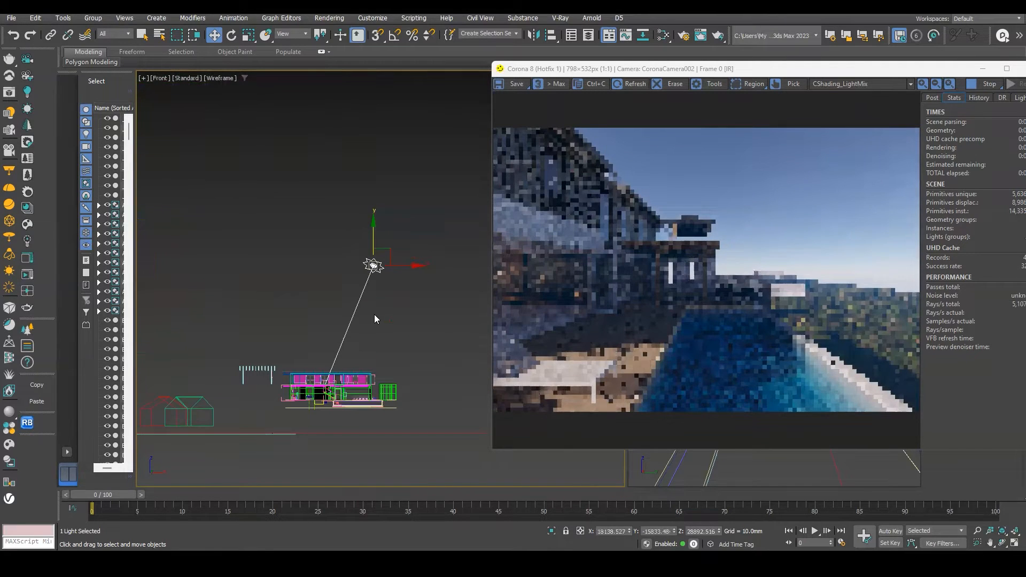
# Reselect the Corona Sun and move it to the northeast of the house in the top view.
pyautogui.press('t')
pyautogui.scroll(-2, 328, 278)
pyautogui.scroll(8, 299, 210)
pyautogui.scroll(-3, 299, 210)
pyautogui.click(298, 211)
pyautogui.scroll(-6, 294, 204)
pyautogui.moveTo(301, 203); pyautogui.dragTo(300, 248)
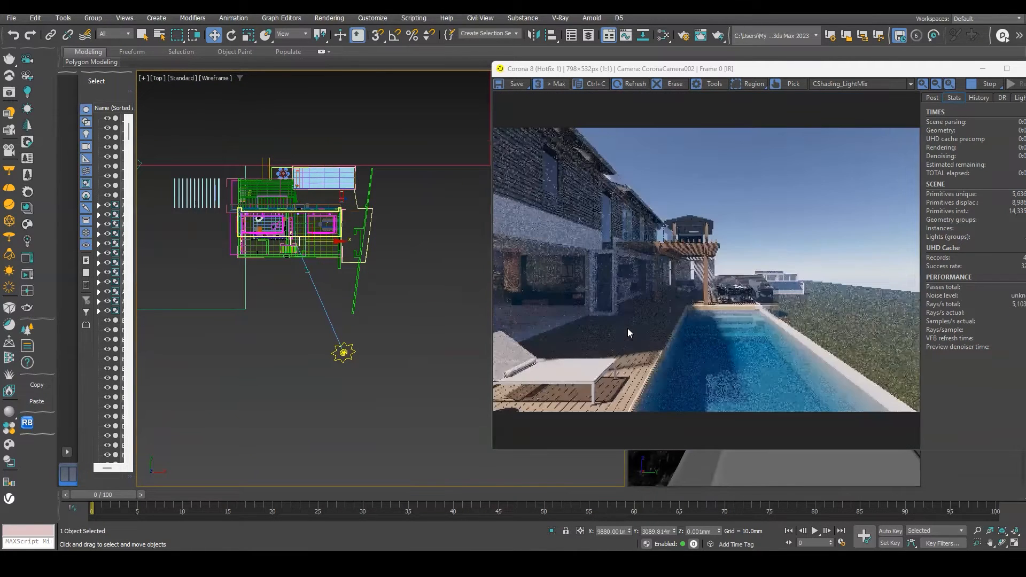
pyautogui.scroll(1, 671, 245)
pyautogui.scroll(-1, 671, 246)
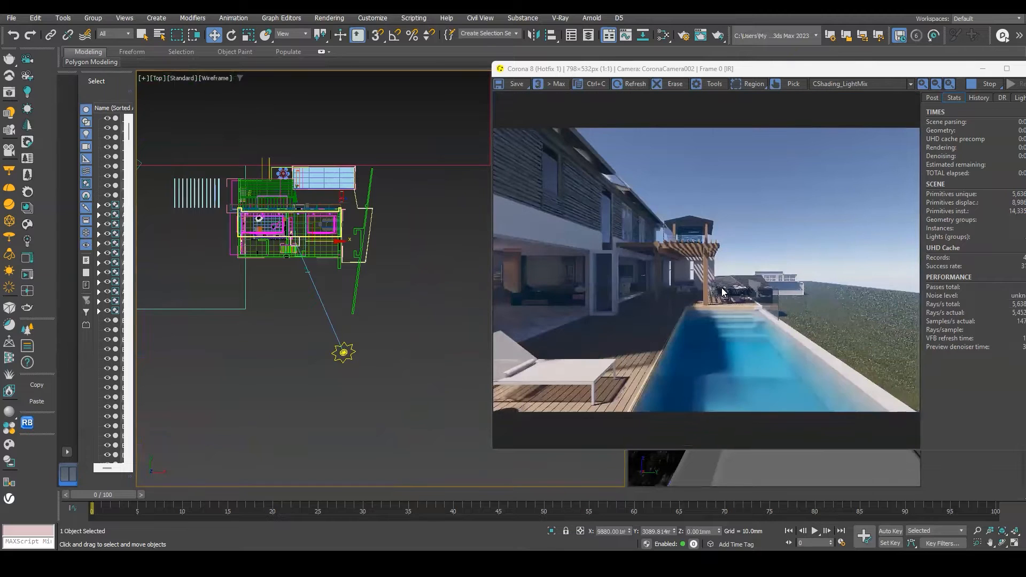
pyautogui.click(344, 352)
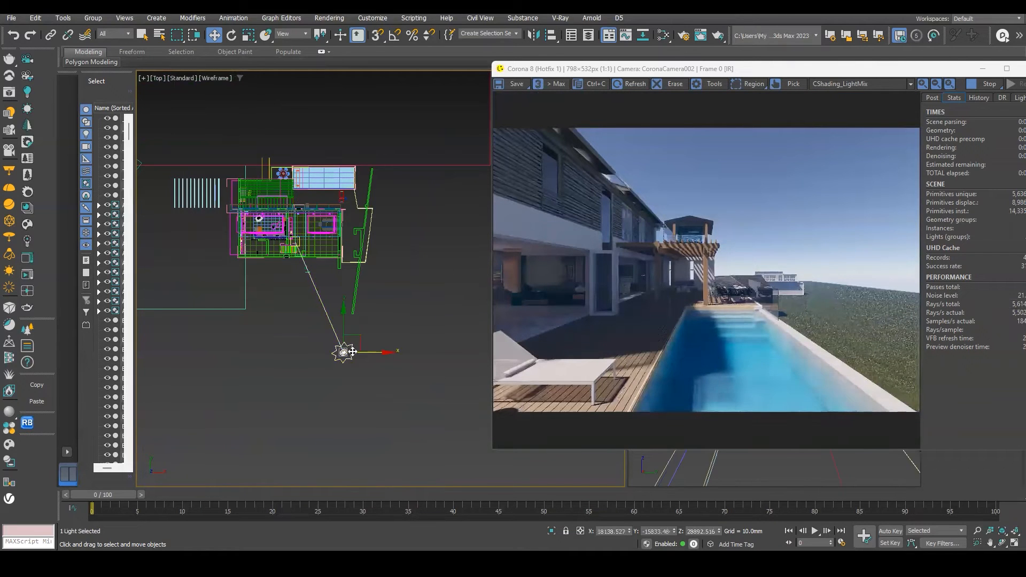
pyautogui.moveTo(341, 351); pyautogui.dragTo(234, 352)
pyautogui.moveTo(229, 309); pyautogui.dragTo(229, 83)
pyautogui.moveTo(266, 126); pyautogui.dragTo(272, 216, button='middle')
pyautogui.moveTo(272, 216); pyautogui.dragTo(475, 212)
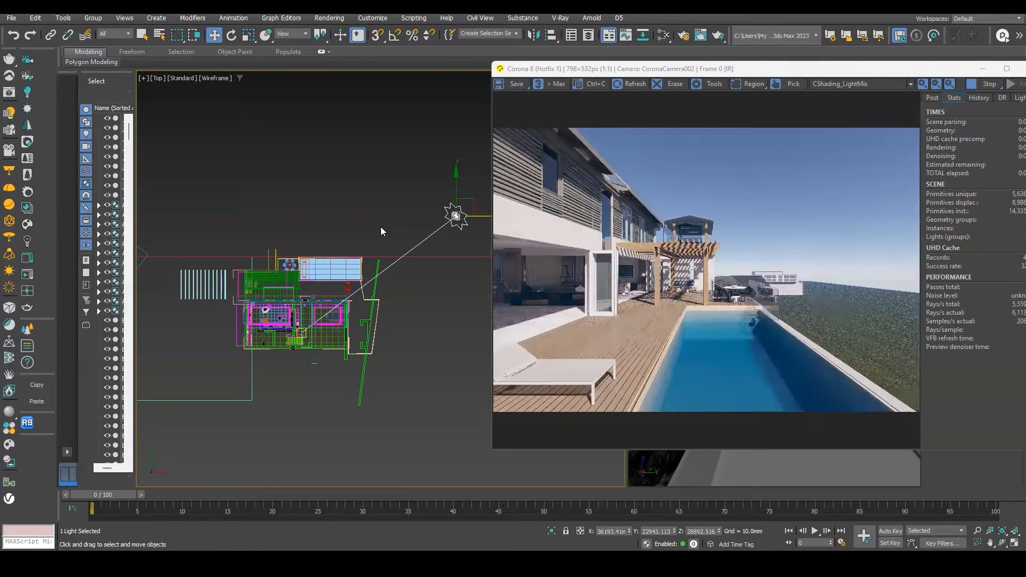
# Lower the Corona Sun nearly to the horizon in the front view and reselect it.
pyautogui.press('f')
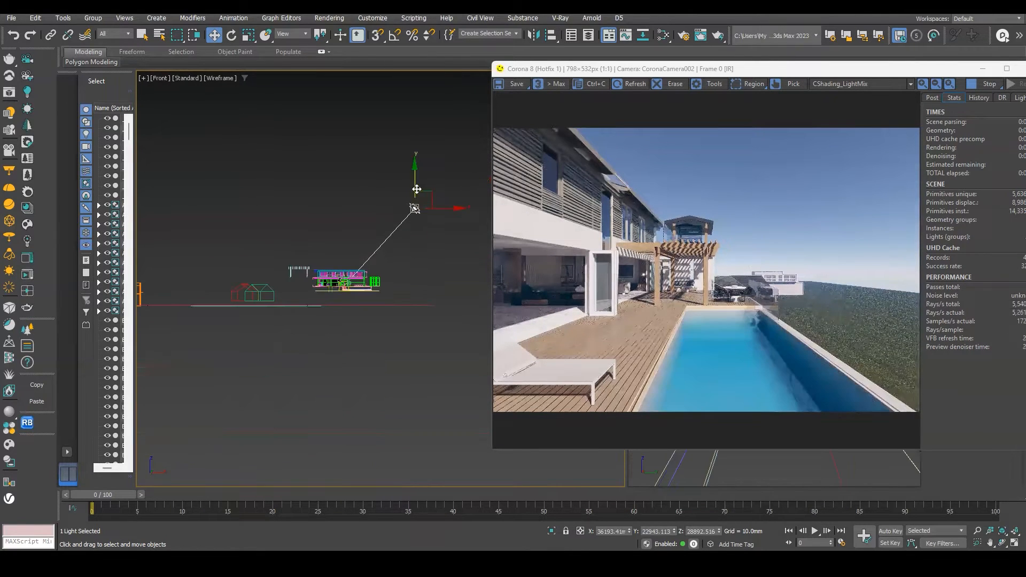
pyautogui.moveTo(420, 213); pyautogui.dragTo(415, 255)
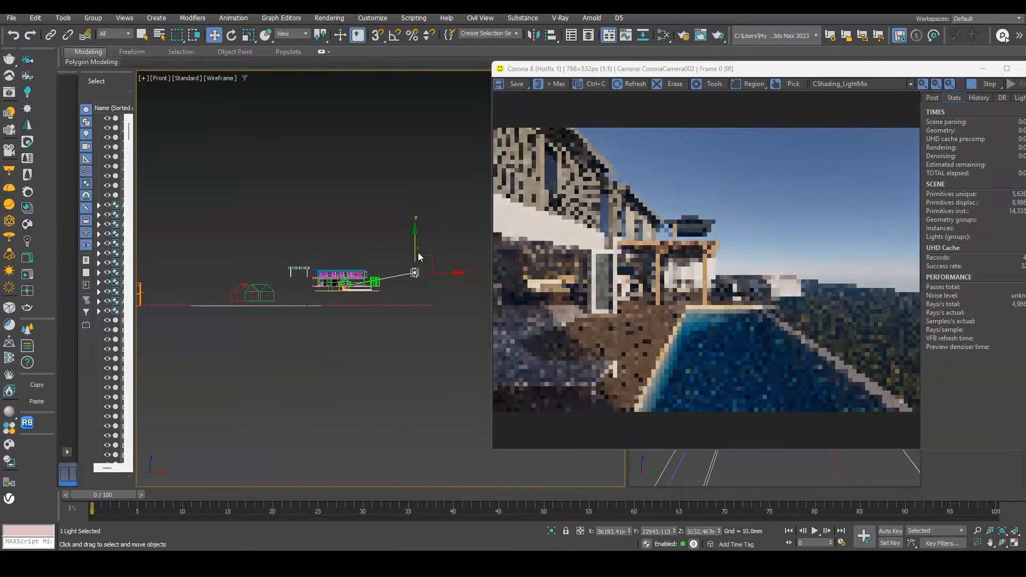
pyautogui.click(419, 260)
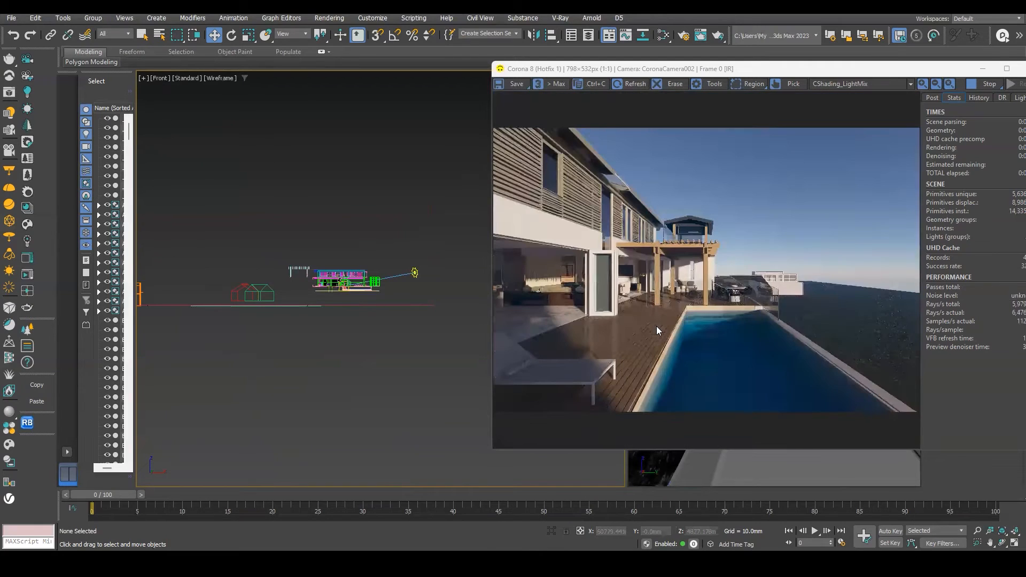
pyautogui.click(414, 272)
# Move the Corona Sun north of the house in the top view.
pyautogui.press('t')
pyautogui.scroll(5, 415, 263)
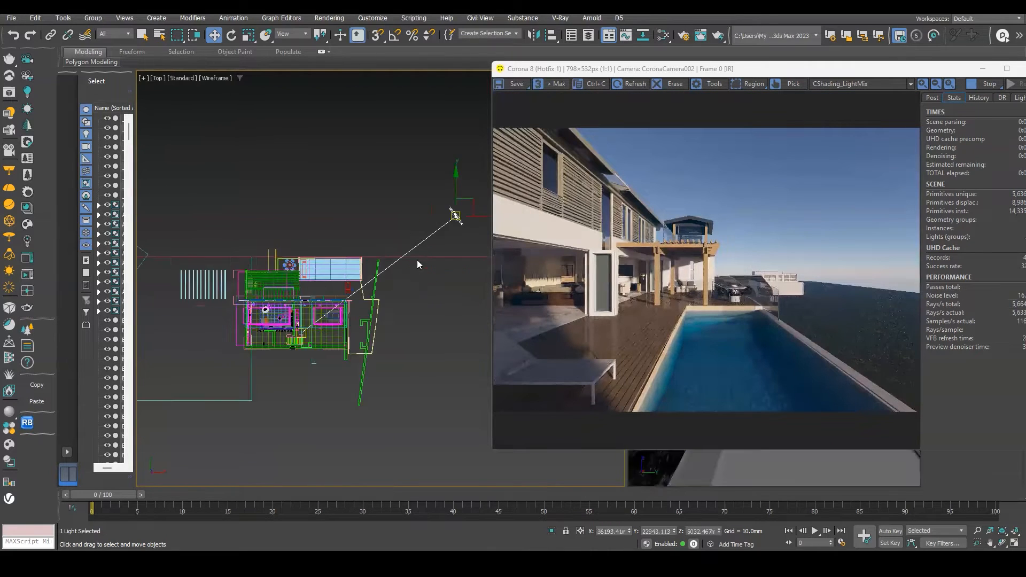
pyautogui.moveTo(378, 214); pyautogui.dragTo(341, 211)
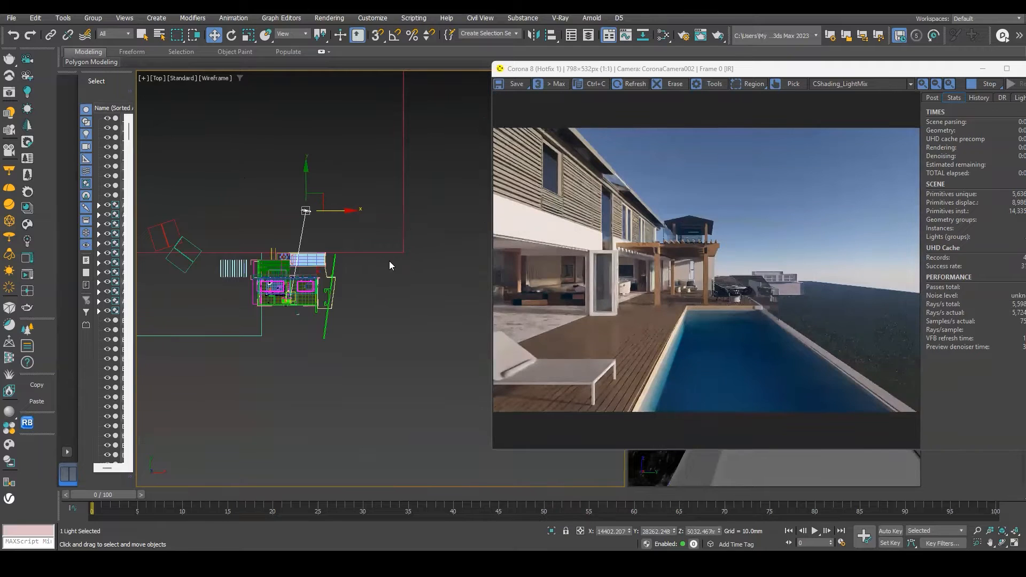
# Raise the Corona Sun high above the house in the front view.
pyautogui.press('f')
pyautogui.scroll(-2, 347, 227)
pyautogui.moveTo(386, 186); pyautogui.dragTo(374, 81)
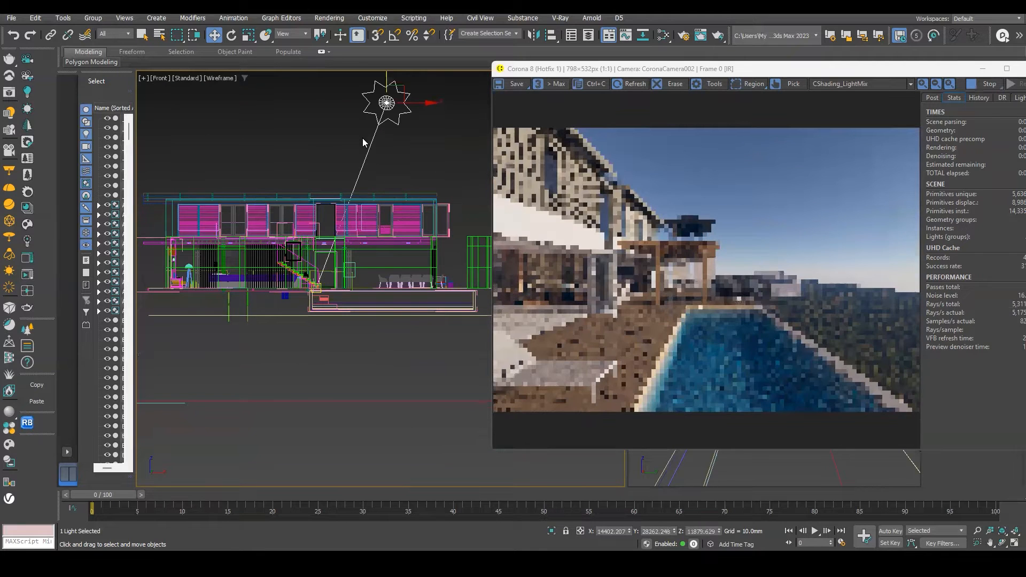
pyautogui.moveTo(361, 169); pyautogui.dragTo(355, 208, button='middle')
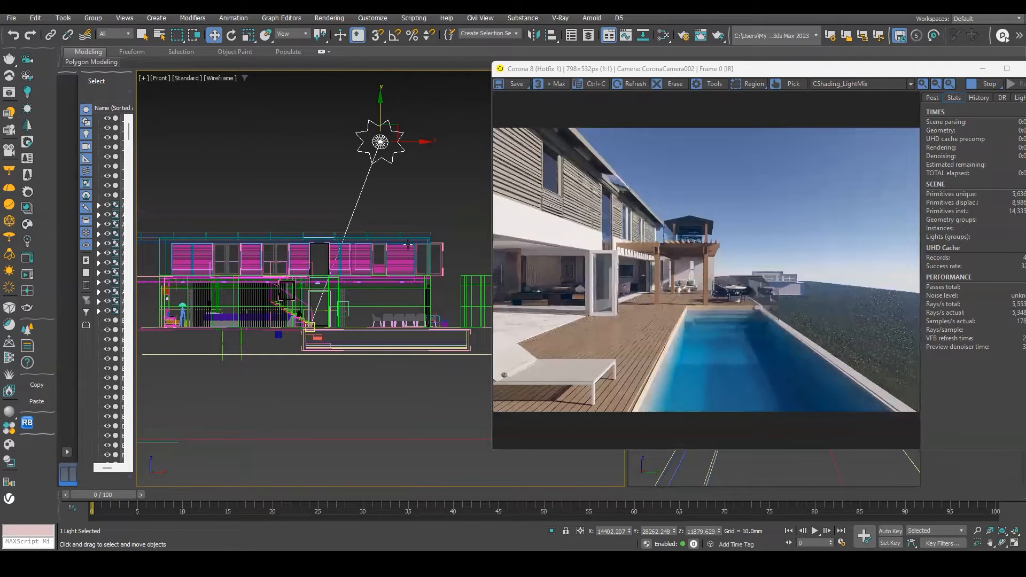
# Move the Corona Sun to the west of the house in the top view.
pyautogui.press('t')
pyautogui.scroll(2, 368, 236)
pyautogui.moveTo(382, 188); pyautogui.dragTo(268, 302)
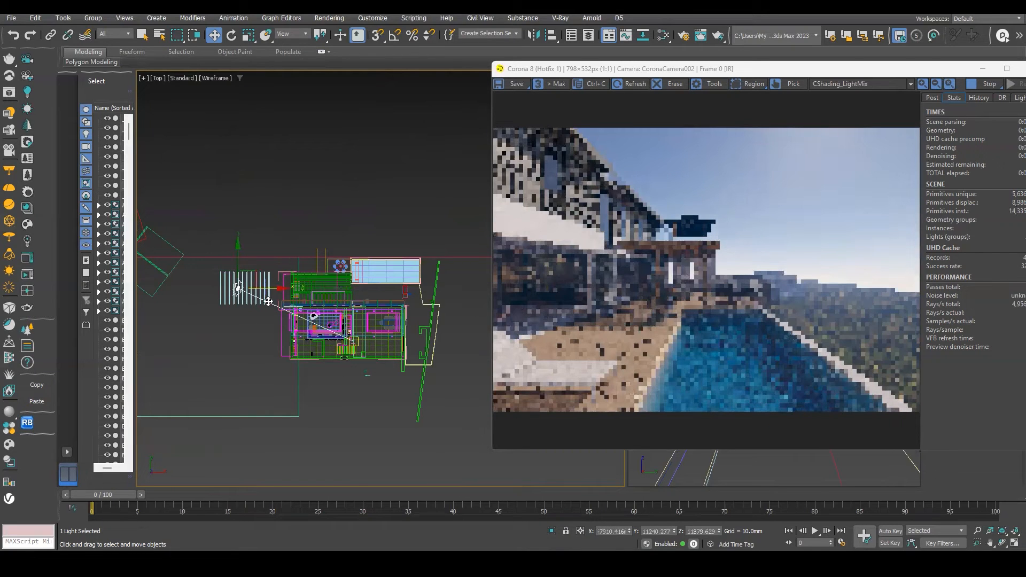
# Lower the Corona Sun somewhat in the front view while checking the sun in the render.
pyautogui.press('f')
pyautogui.scroll(5, 259, 267)
pyautogui.scroll(-3, 259, 268)
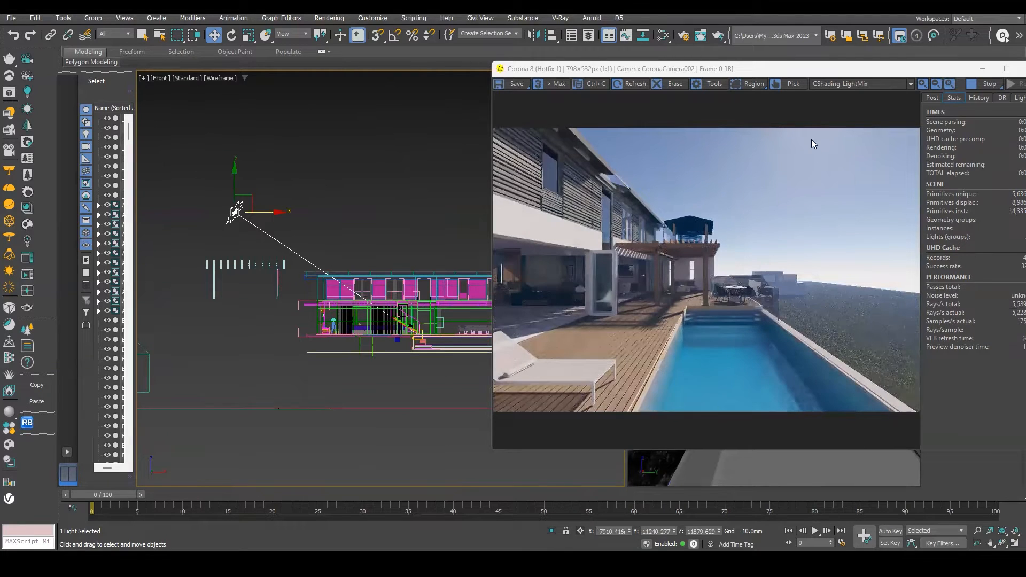
pyautogui.moveTo(235, 184); pyautogui.dragTo(236, 251)
pyautogui.scroll(1, 842, 191)
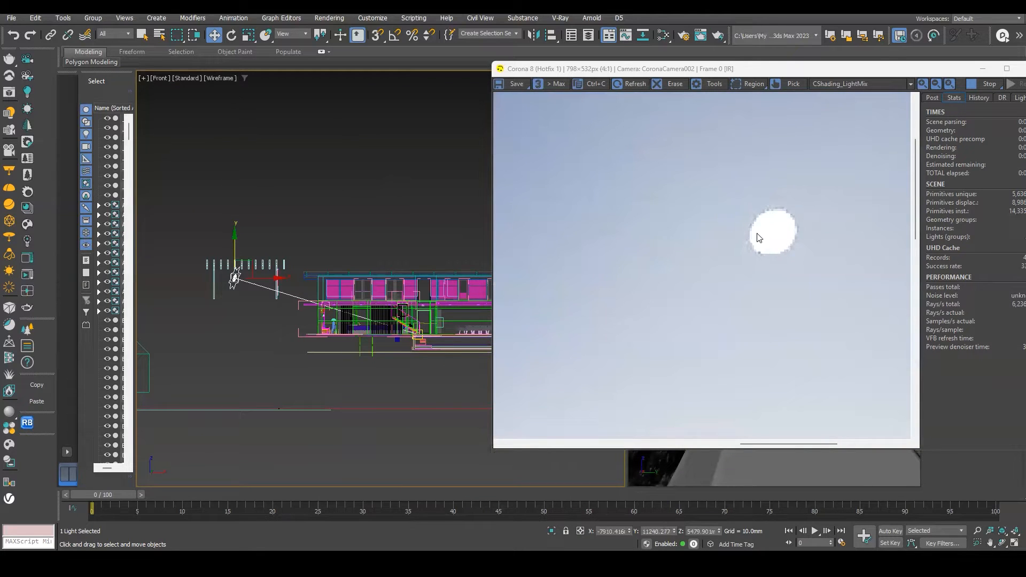
pyautogui.scroll(-1, 755, 233)
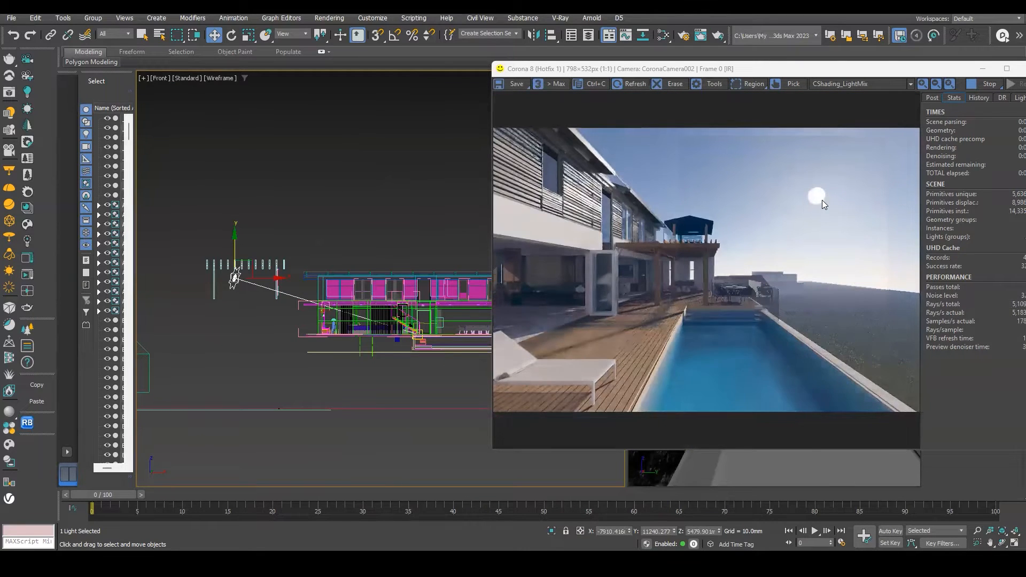
pyautogui.scroll(1, 820, 199)
pyautogui.scroll(-1, 826, 196)
# Try Bloom and Glare on the render with a size of 10, then 5, and switch it off again.
pyautogui.moveTo(871, 71); pyautogui.dragTo(730, 72)
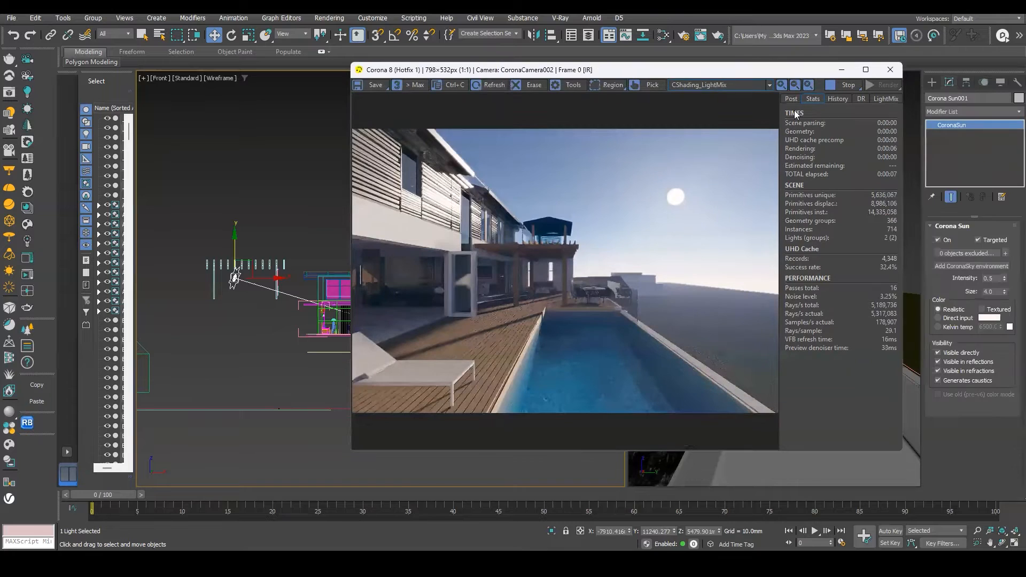
pyautogui.click(792, 99)
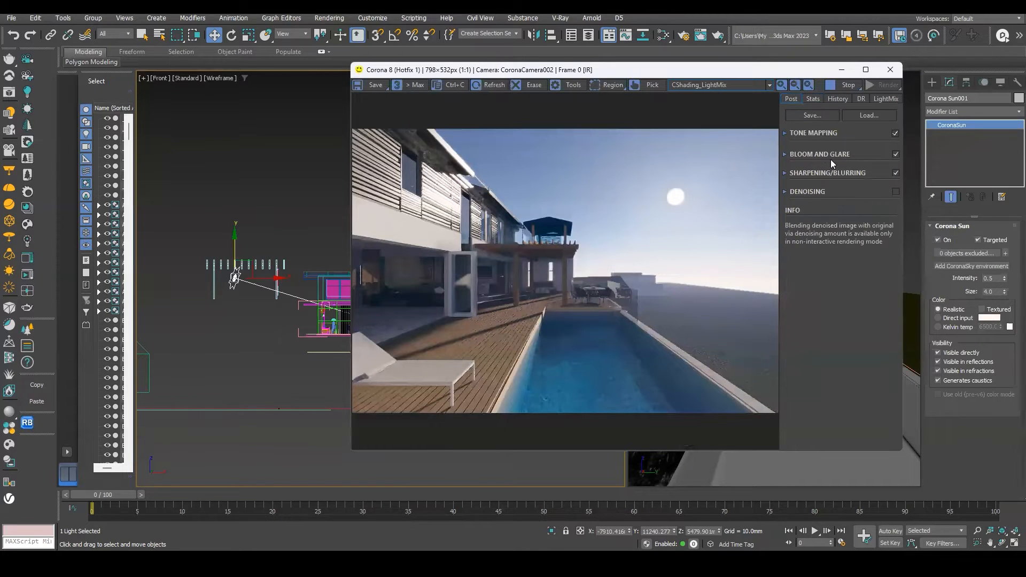
pyautogui.click(896, 155)
pyautogui.click(896, 154)
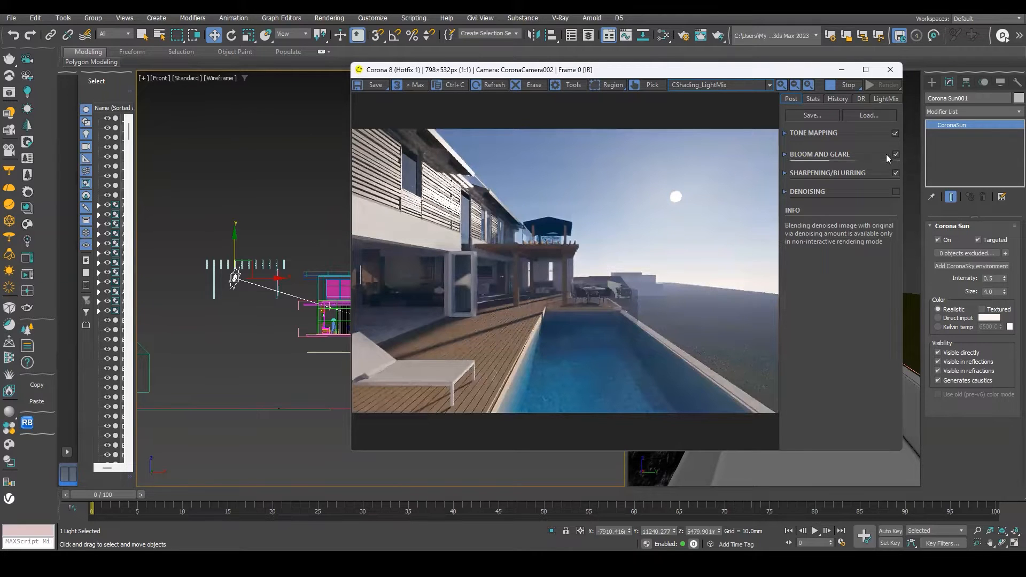
pyautogui.click(785, 154)
pyautogui.doubleClick(867, 173)
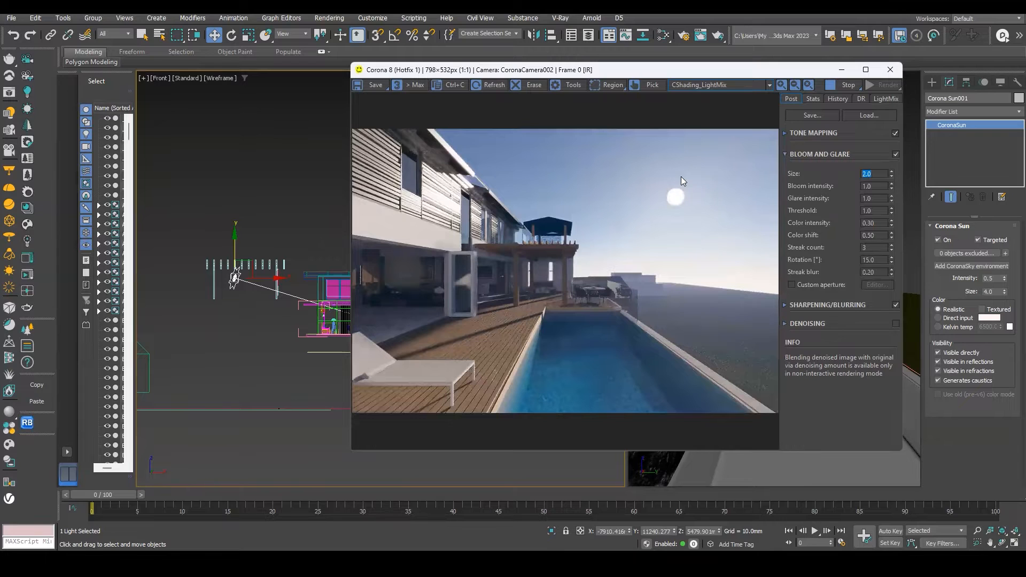
pyautogui.write('10')
pyautogui.press('Return')
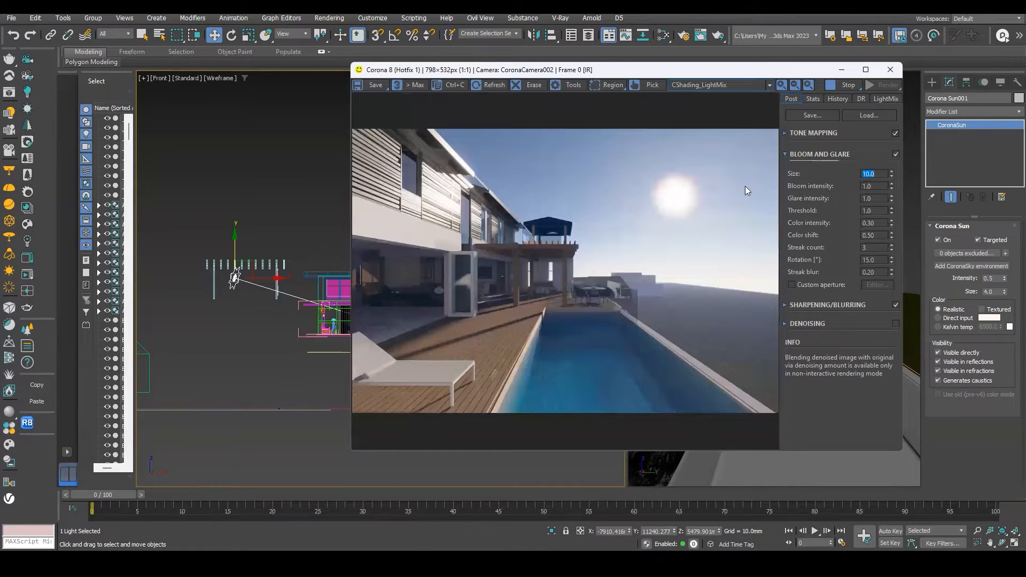
pyautogui.press('Return')
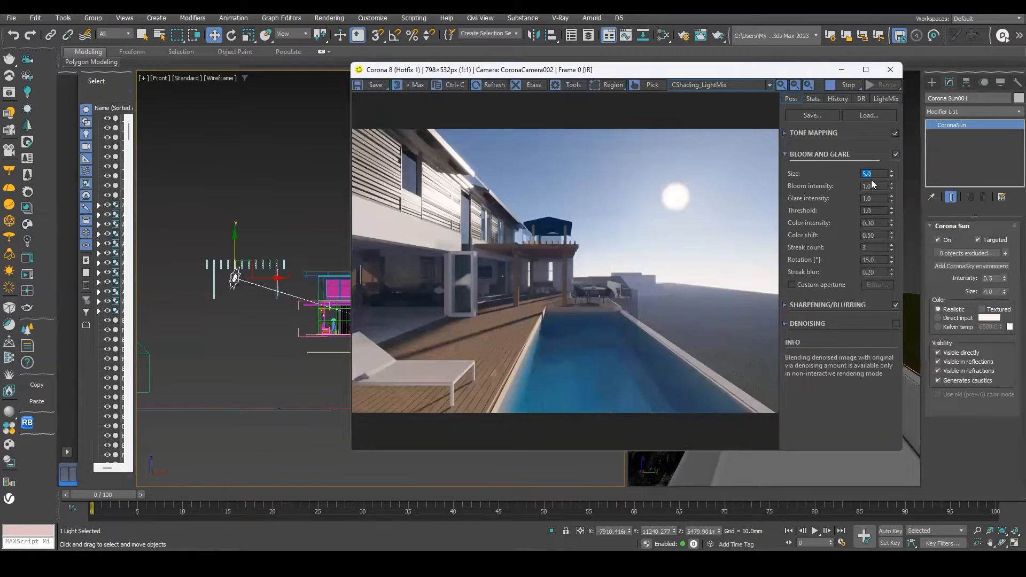
pyautogui.click(895, 154)
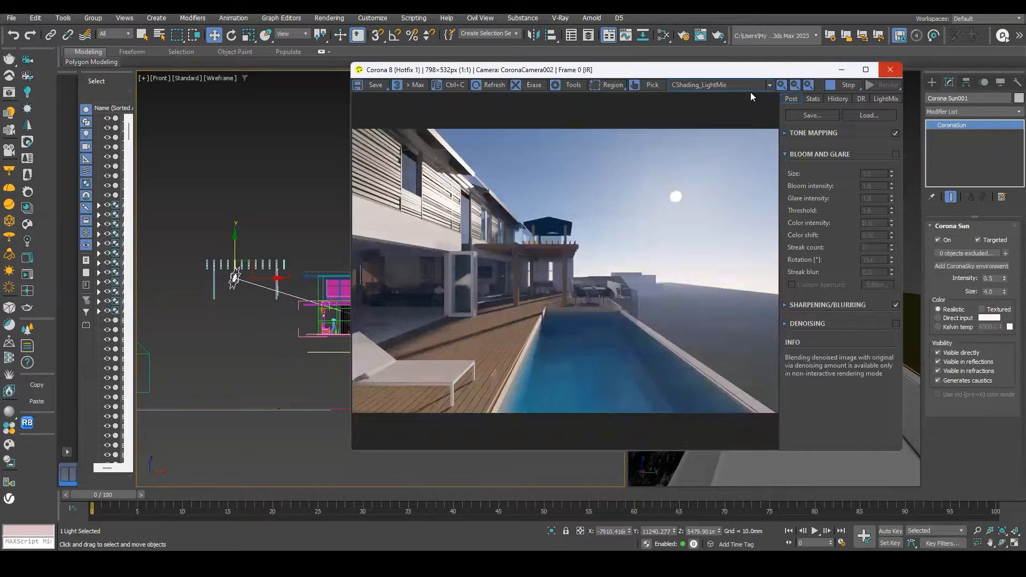
# Lower the Corona Sun down to the horizon in the front view for a sunset look.
pyautogui.moveTo(617, 75); pyautogui.dragTo(674, 86)
pyautogui.moveTo(236, 255); pyautogui.dragTo(236, 303)
pyautogui.scroll(1, 725, 277)
pyautogui.scroll(-1, 725, 277)
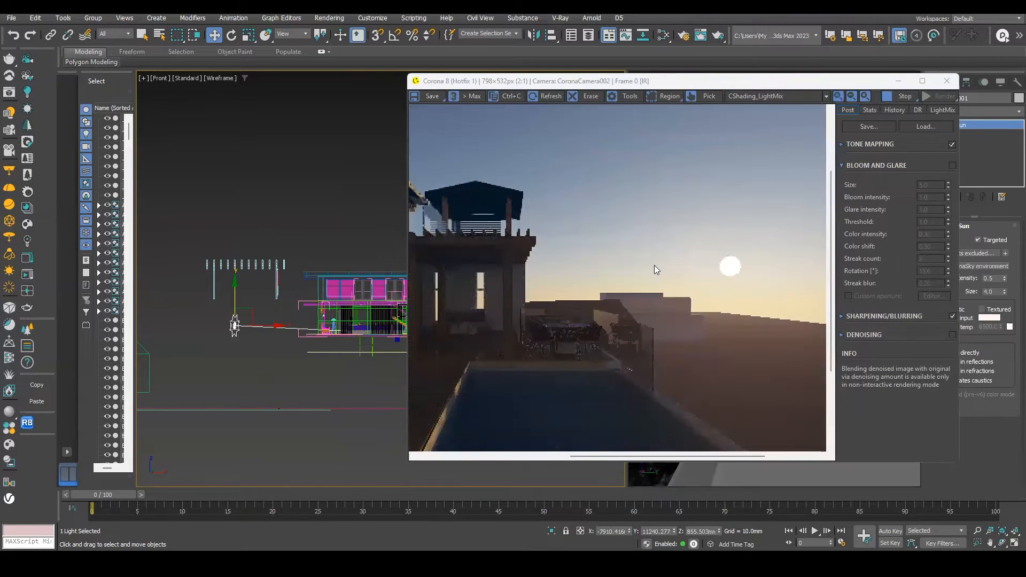
pyautogui.moveTo(235, 300); pyautogui.dragTo(235, 309)
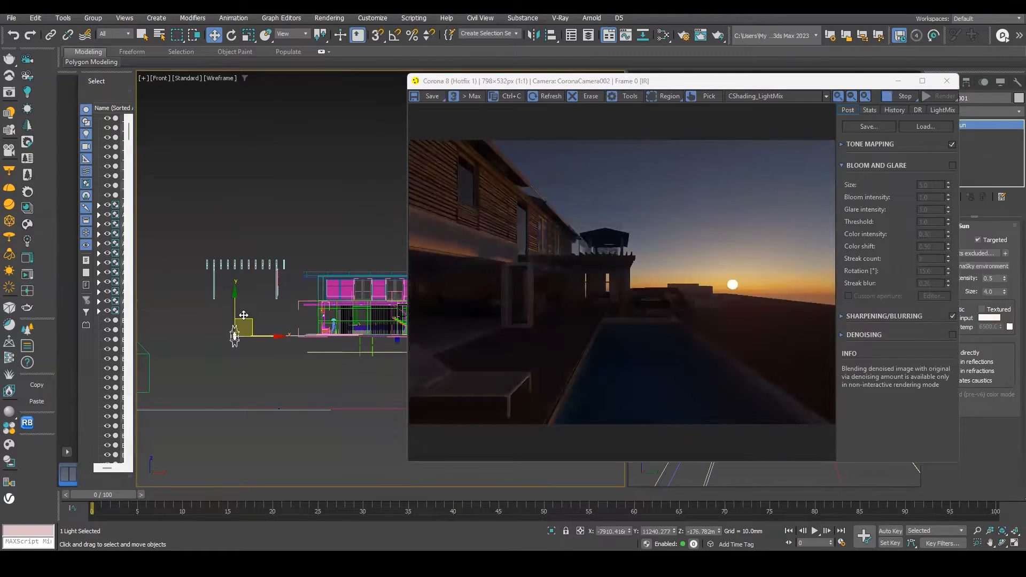
pyautogui.moveTo(235, 310); pyautogui.dragTo(235, 315)
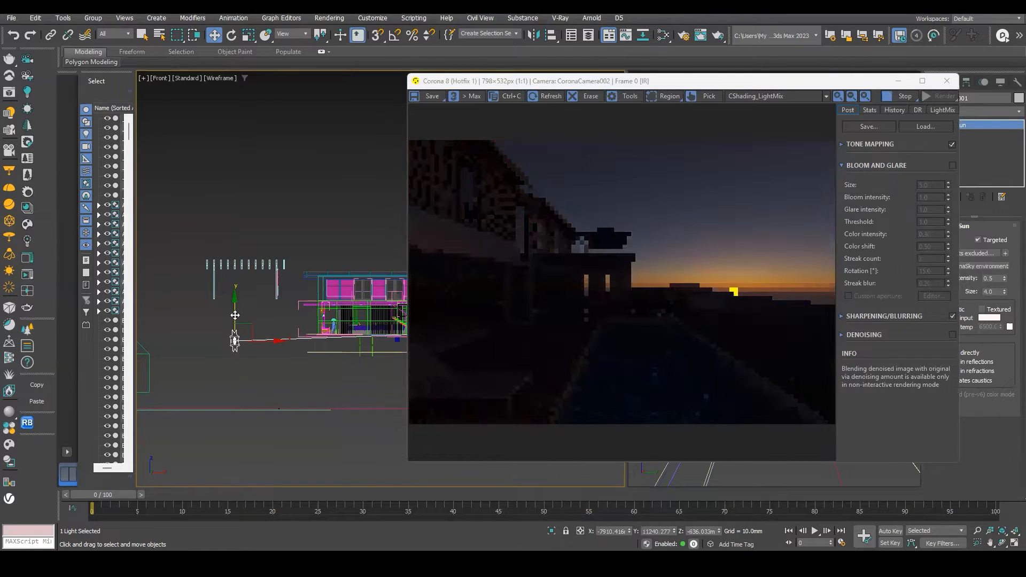
pyautogui.scroll(1, 592, 292)
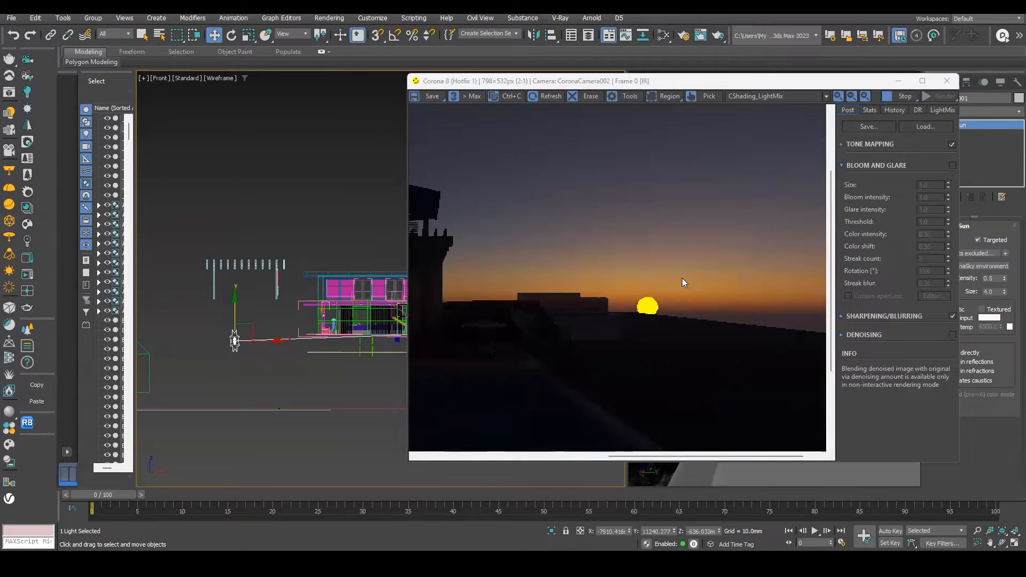
pyautogui.scroll(-1, 682, 284)
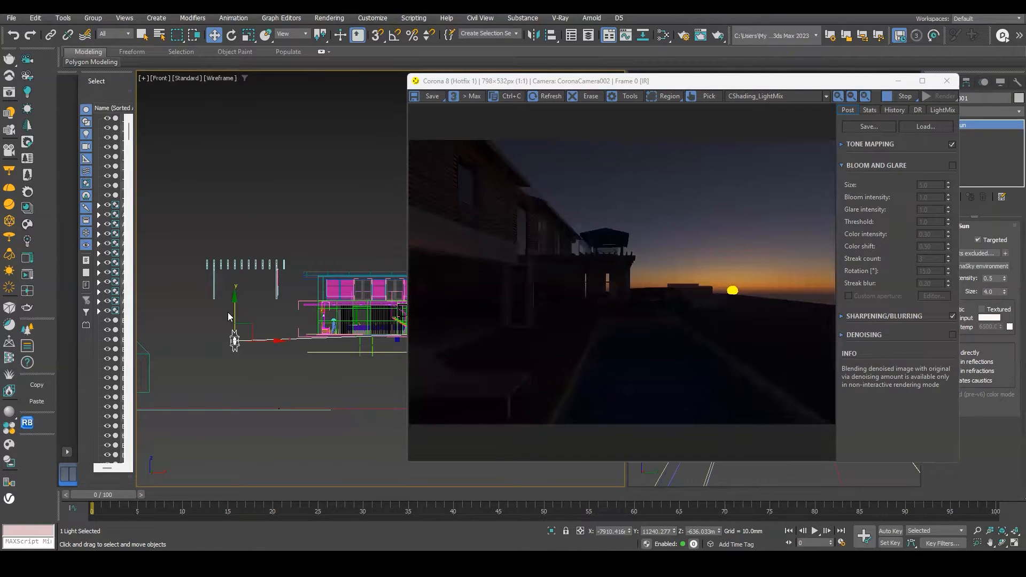
pyautogui.moveTo(234, 319)
pyautogui.mouseDown()
pyautogui.moveTo(236, 310)
pyautogui.moveTo(235, 327)
pyautogui.moveTo(238, 307)
pyautogui.moveTo(240, 315)
pyautogui.mouseUp()
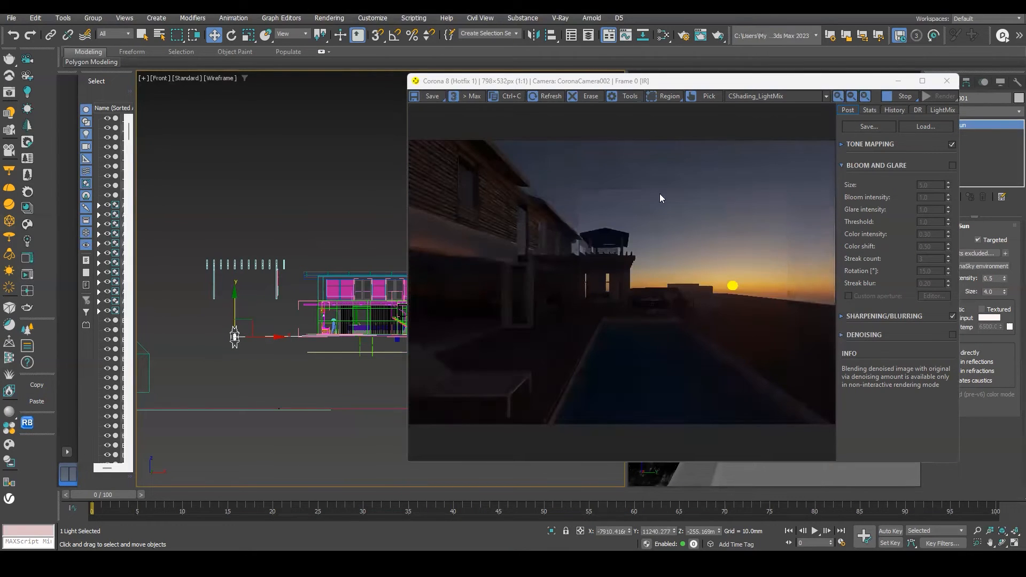
# Raise the Corona Sun back above the horizon in the front view and review the maximized render.
pyautogui.moveTo(234, 303); pyautogui.dragTo(255, 273)
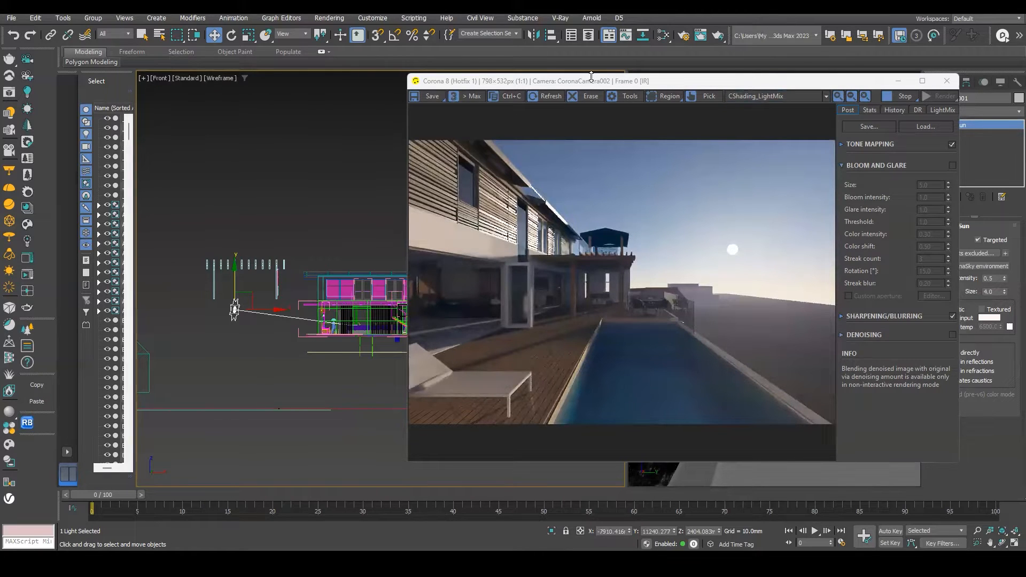
pyautogui.moveTo(740, 84); pyautogui.dragTo(685, 64)
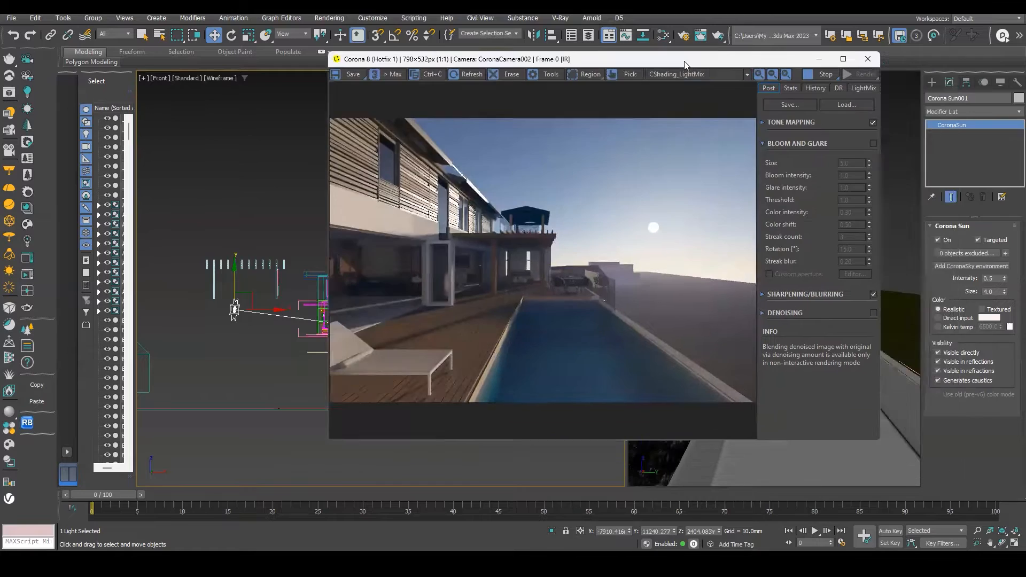
pyautogui.click(843, 59)
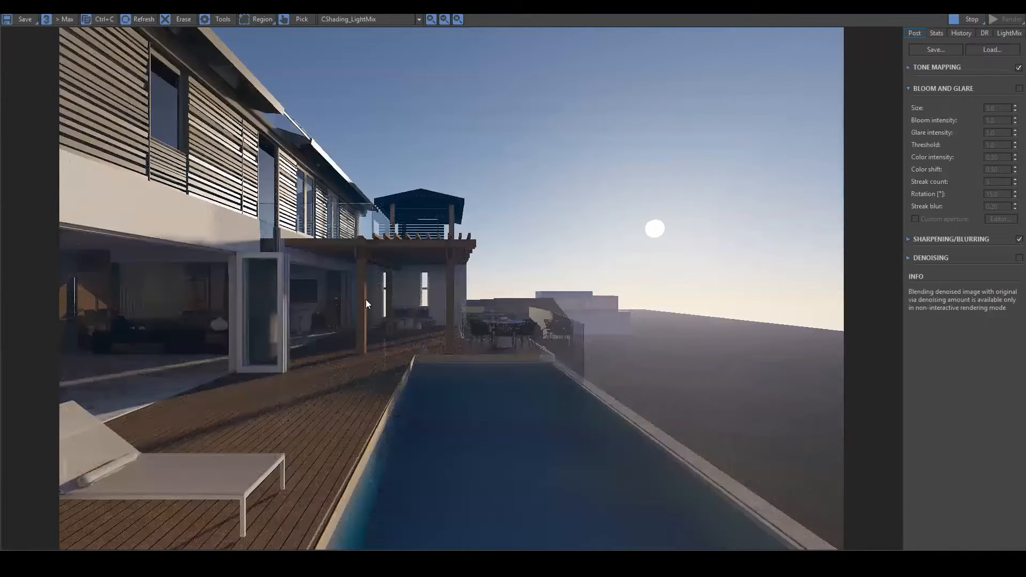
pyautogui.scroll(2, 697, 343)
pyautogui.scroll(-2, 697, 343)
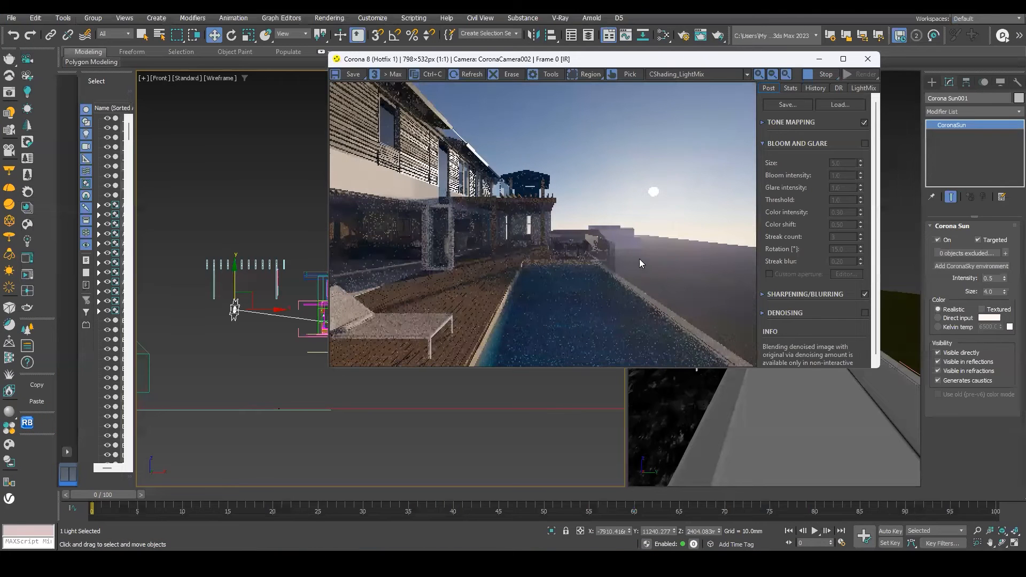
# Open the CoronaSky map in the material editor and toggle its Volume effect off and back on.
pyautogui.press('m')
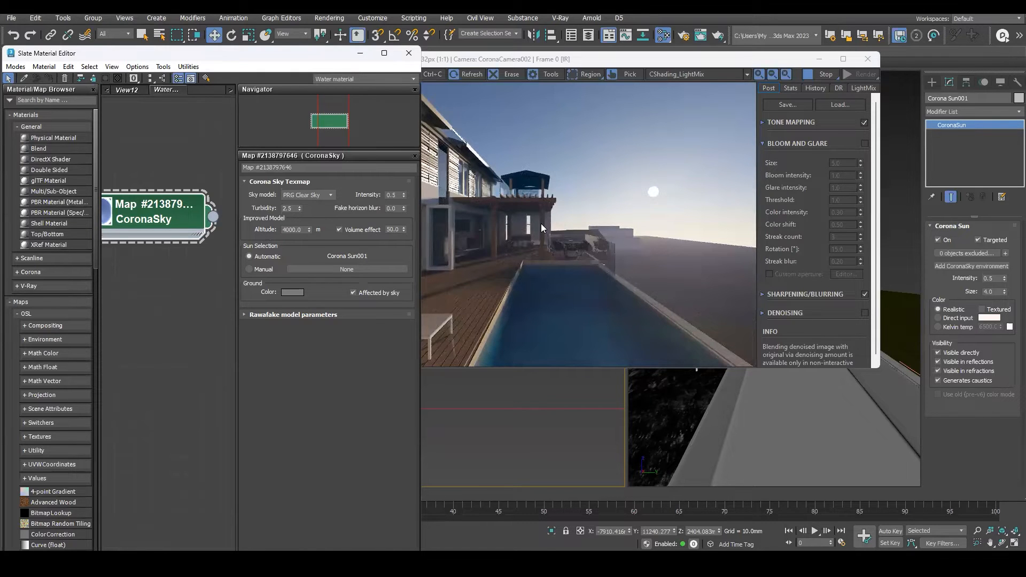
pyautogui.click(339, 230)
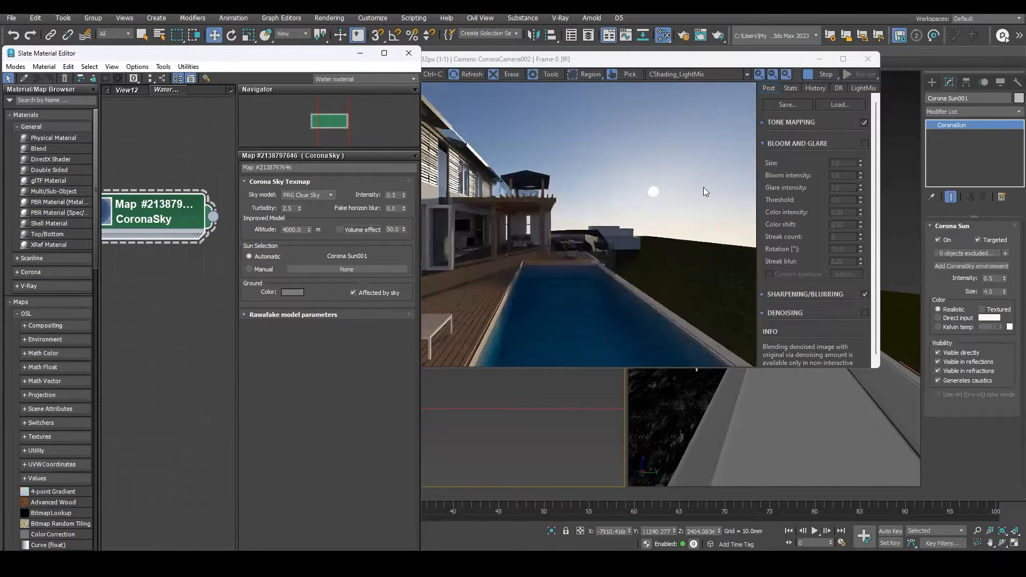
pyautogui.click(339, 230)
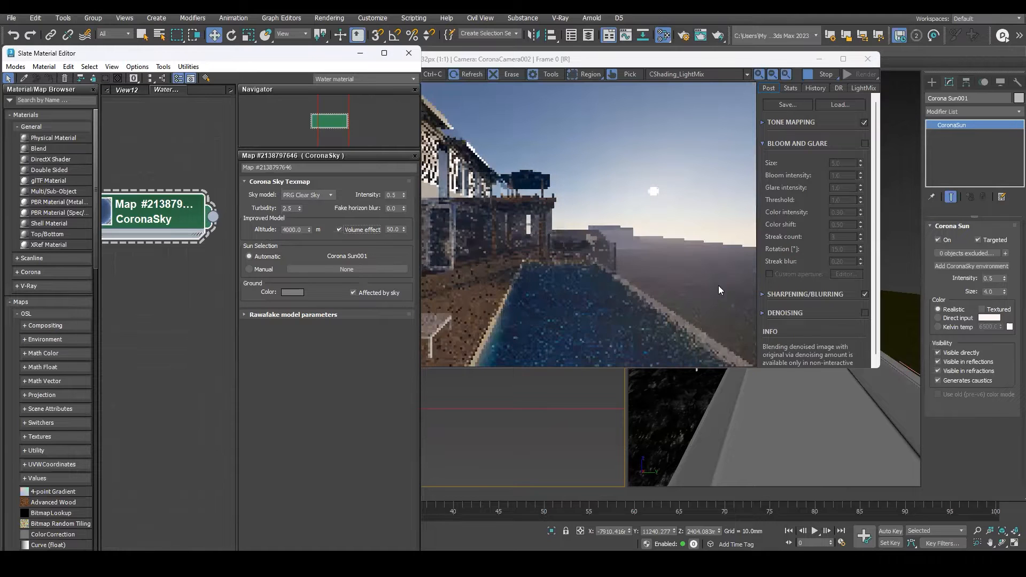
# Enlarge and reposition the render window to inspect the sky and sun.
pyautogui.scroll(1, 664, 241)
pyautogui.scroll(-1, 623, 217)
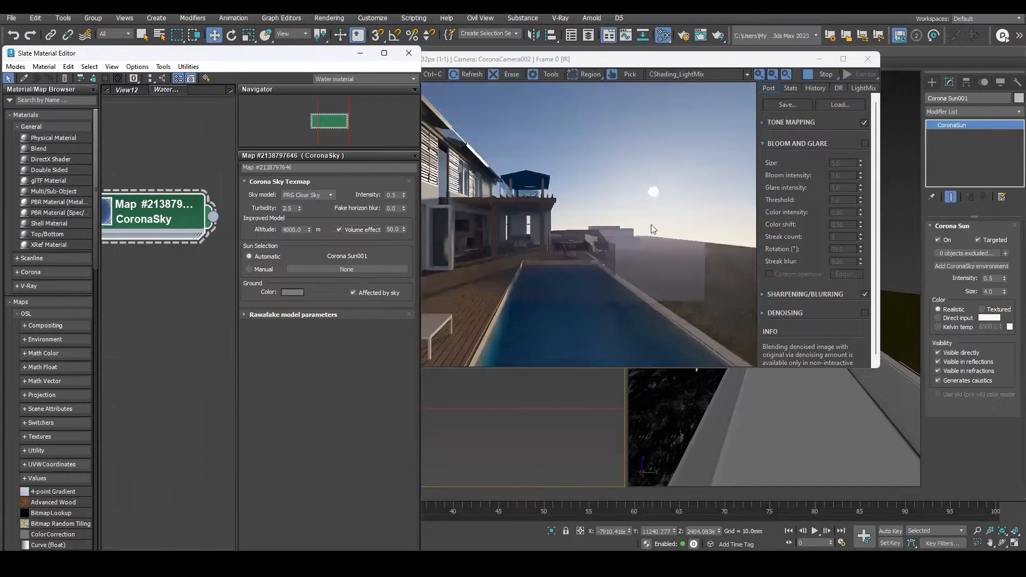
pyautogui.moveTo(716, 60); pyautogui.dragTo(436, 92)
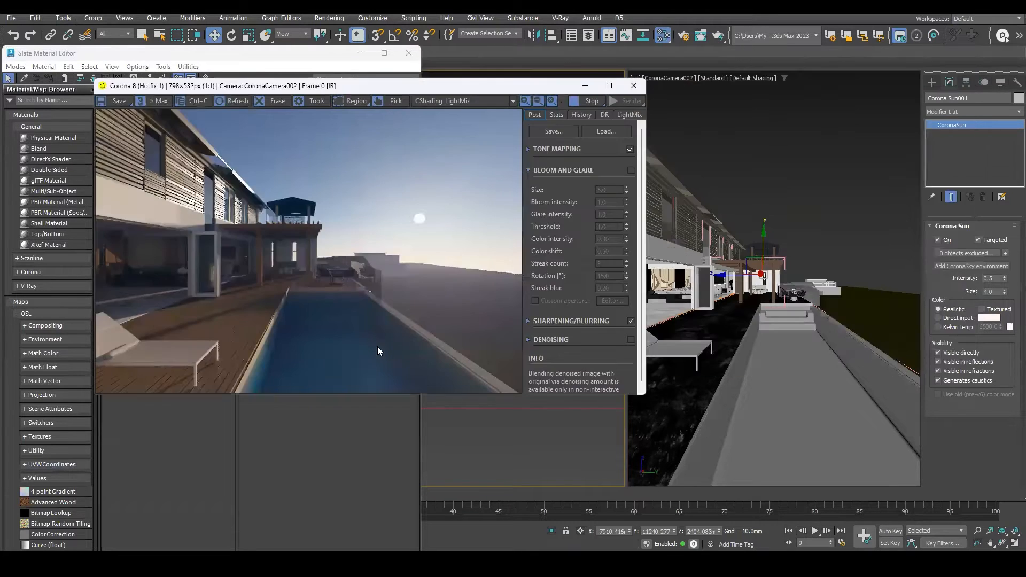
pyautogui.scroll(1, 334, 318)
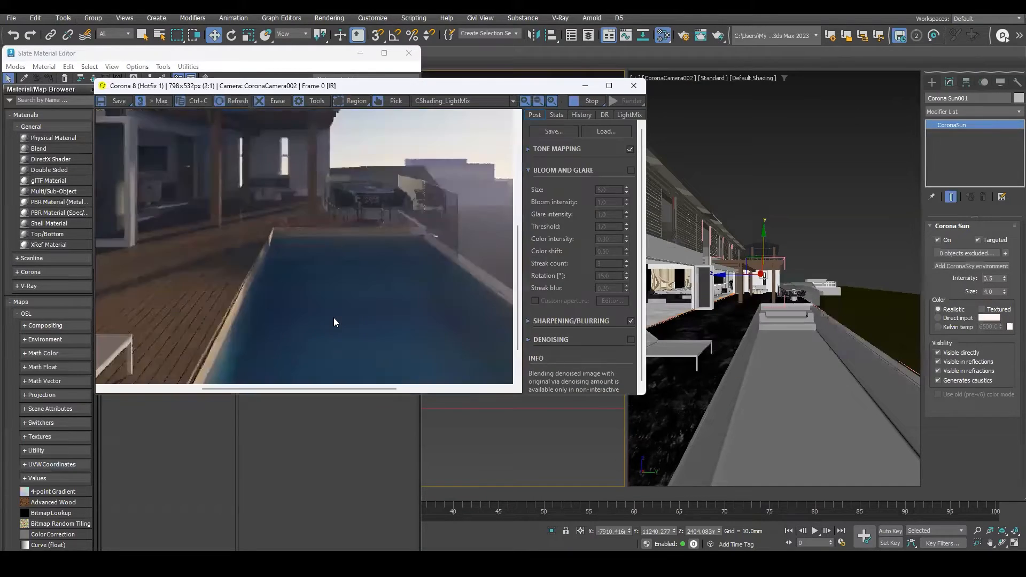
pyautogui.doubleClick(352, 398)
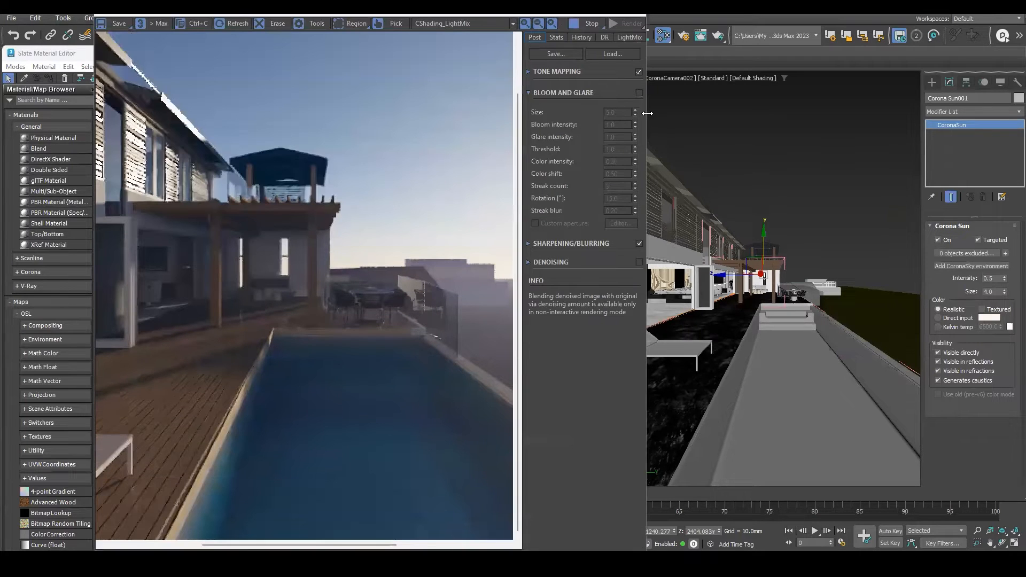
pyautogui.moveTo(648, 113); pyautogui.dragTo(779, 109)
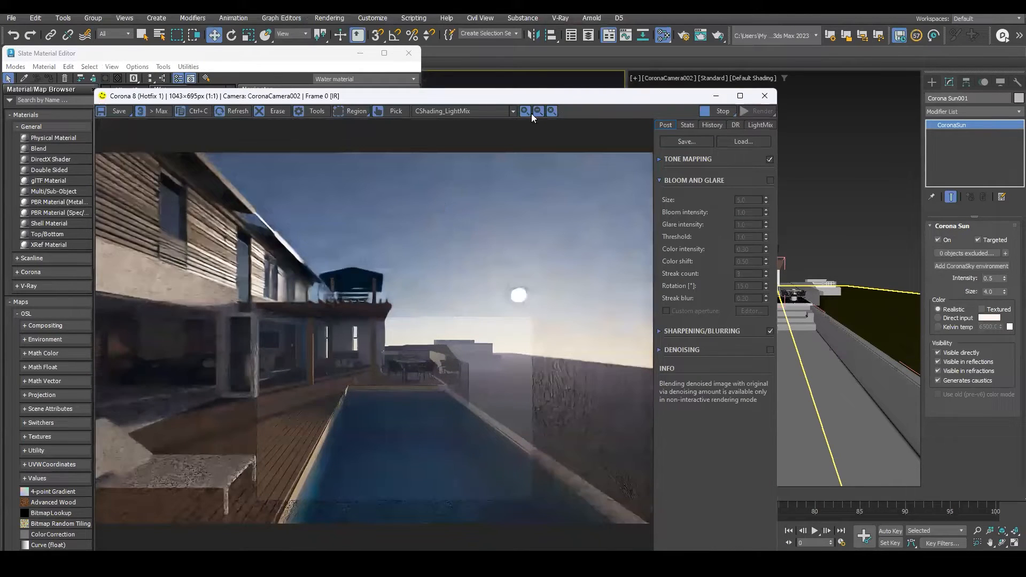
pyautogui.moveTo(524, 87); pyautogui.dragTo(611, 21)
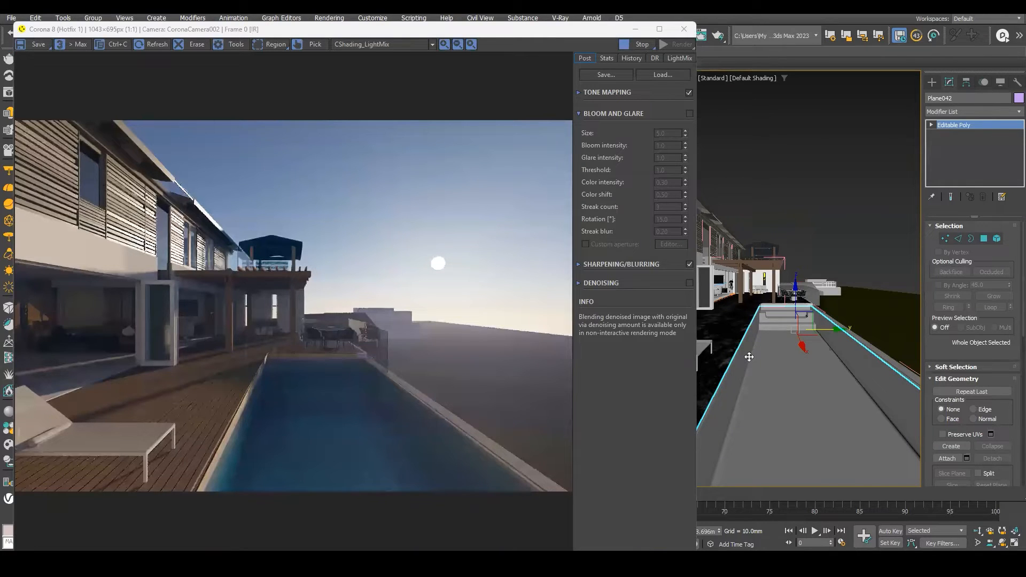
# Expand Tone Mapping and set Simple Exposure to about -1.984 and Vignette to about 1.311.
pyautogui.click(578, 92)
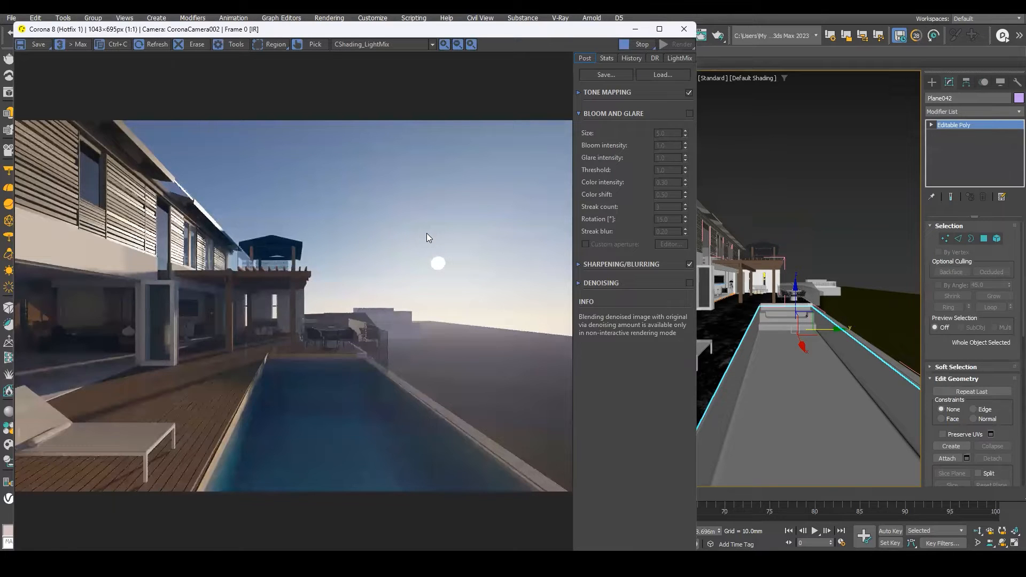
pyautogui.click(579, 93)
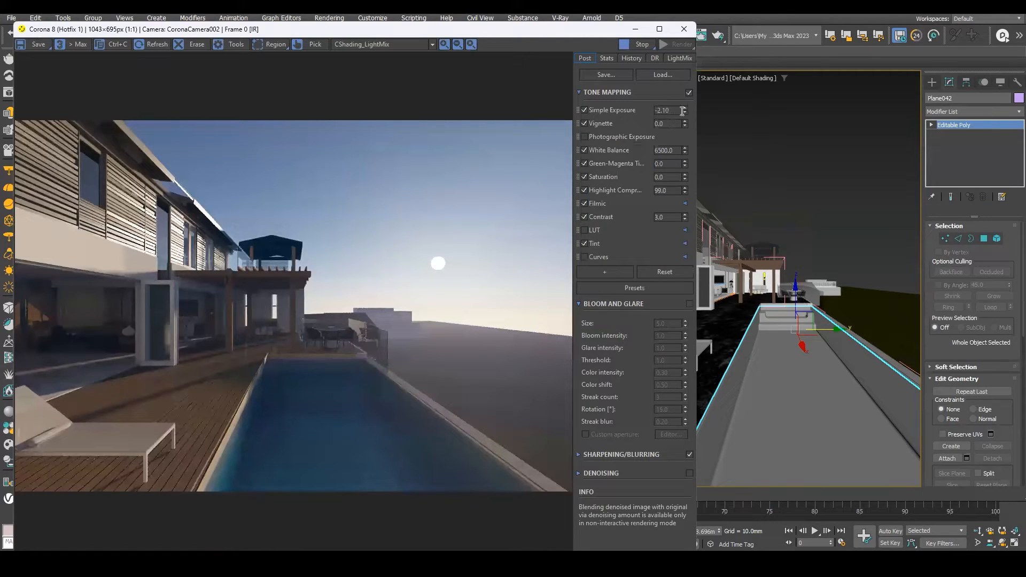
pyautogui.moveTo(684, 109); pyautogui.dragTo(695, 549)
pyautogui.moveTo(753, 474); pyautogui.dragTo(623, 328)
pyautogui.moveTo(684, 121); pyautogui.dragTo(748, 422)
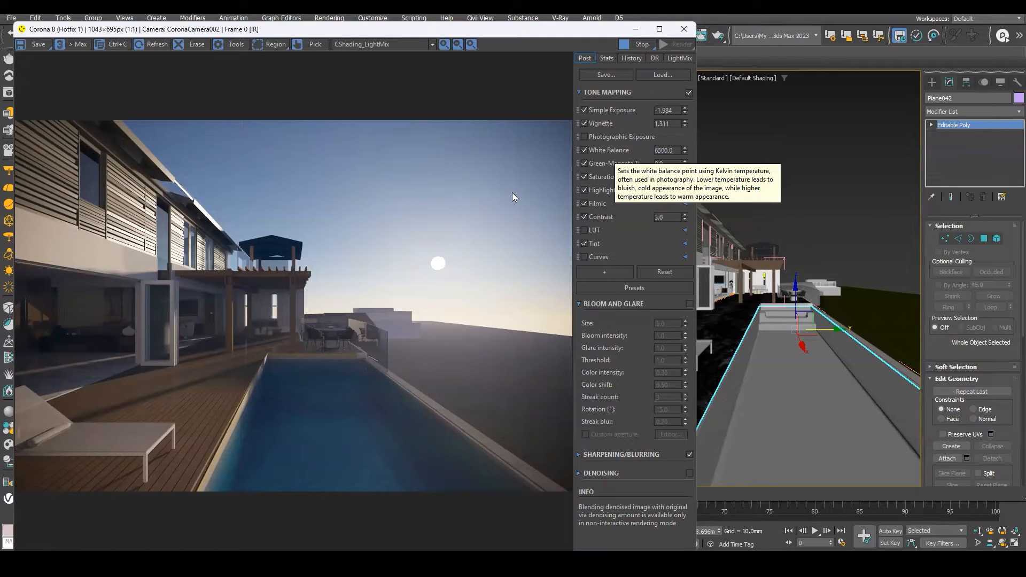
# Add a Curves operator to the tone mapping stack, cancelling an accidental reset prompt.
pyautogui.click(660, 177)
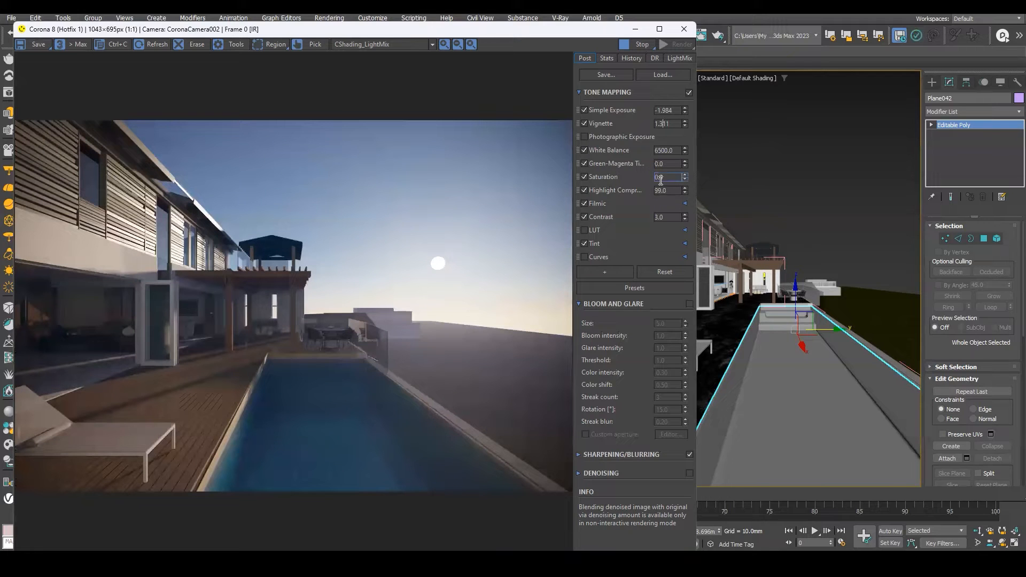
pyautogui.click(603, 270)
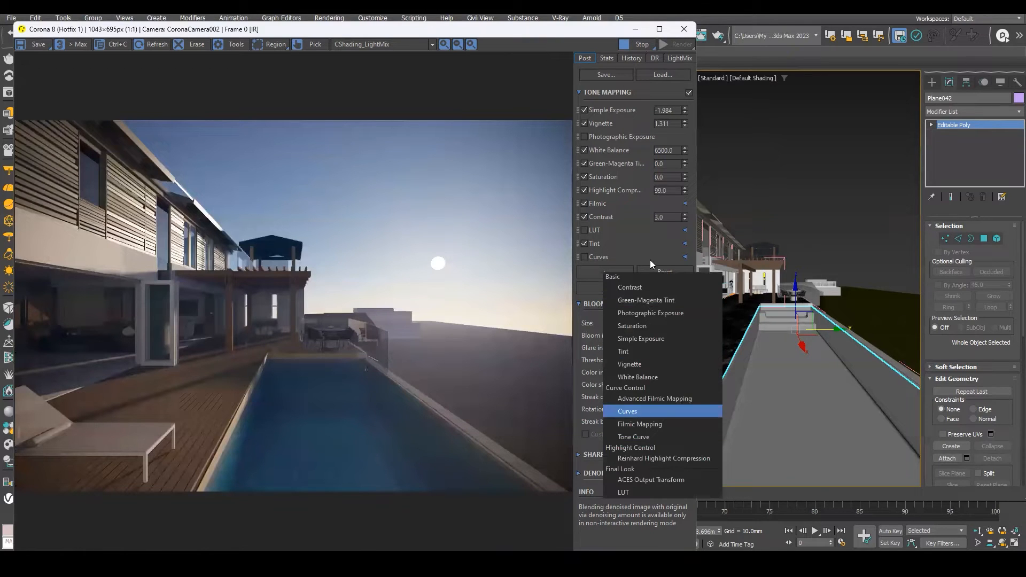
pyautogui.click(639, 412)
pyautogui.click(657, 286)
pyautogui.click(564, 248)
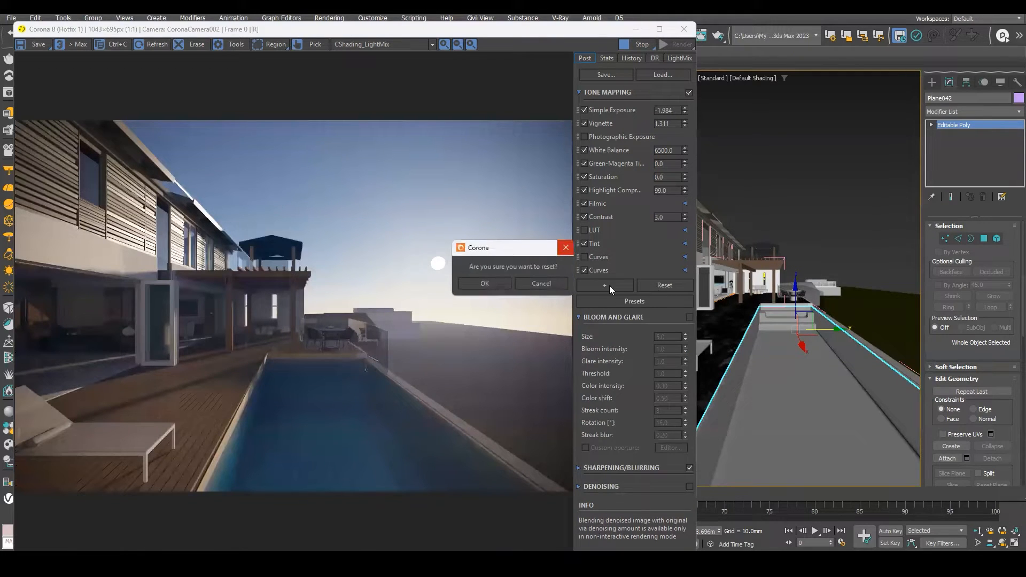
# Open the Curves editor and bend the brightness curve into an S-shape with two added points.
pyautogui.click(609, 270)
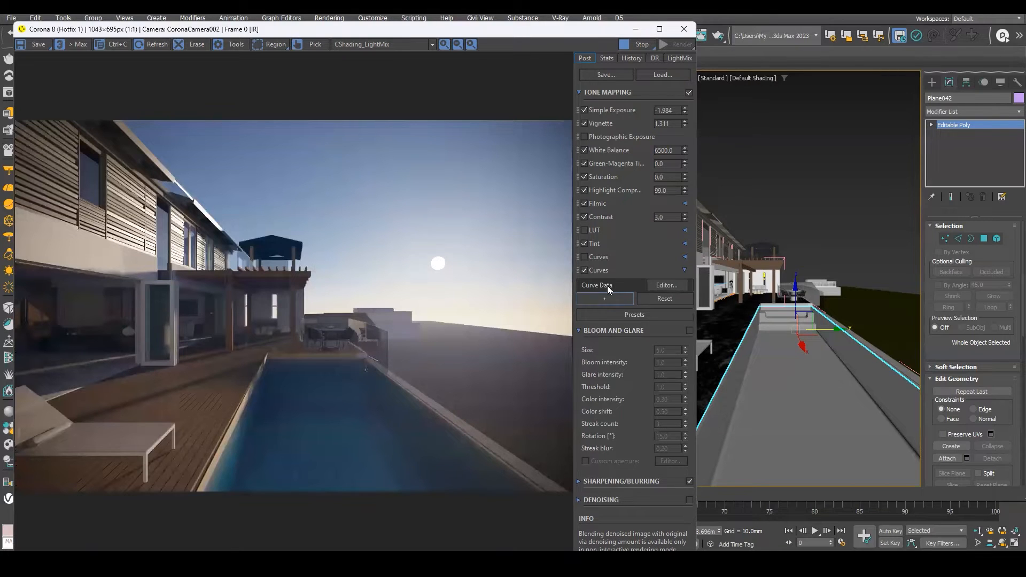
pyautogui.click(654, 283)
pyautogui.moveTo(747, 218); pyautogui.dragTo(747, 222)
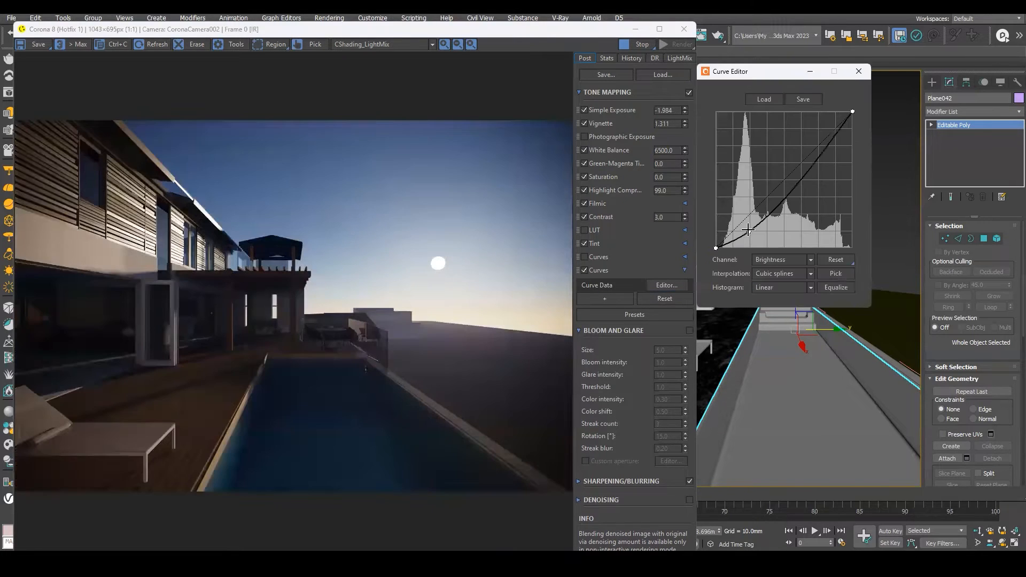
pyautogui.moveTo(827, 151); pyautogui.dragTo(816, 132)
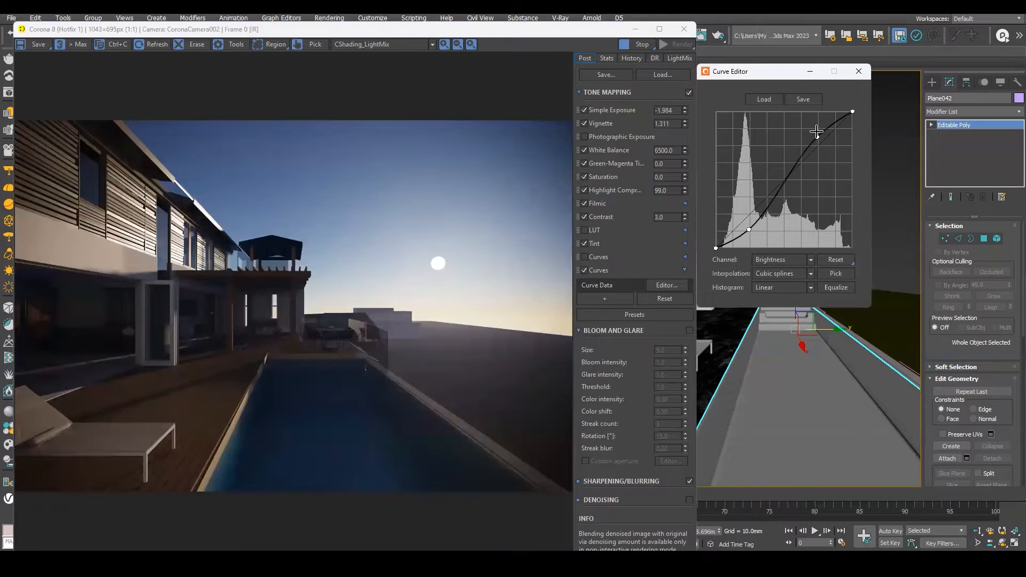
pyautogui.click(848, 114)
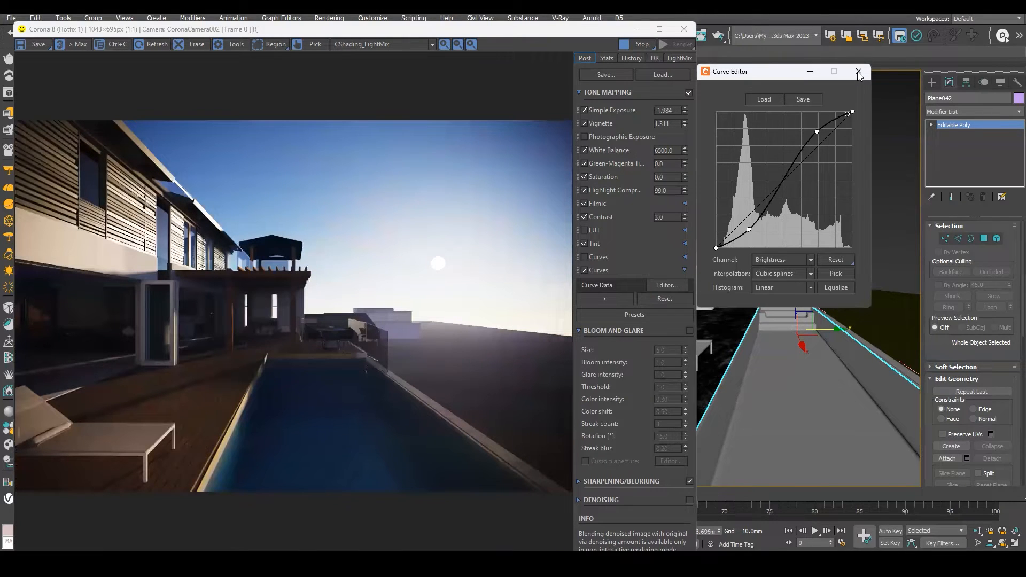
# Reset the tone mapping to its defaults and lower Simple Exposure to about -3.988.
pyautogui.click(657, 288)
pyautogui.click(660, 300)
pyautogui.click(484, 286)
pyautogui.moveTo(685, 113); pyautogui.dragTo(699, 212)
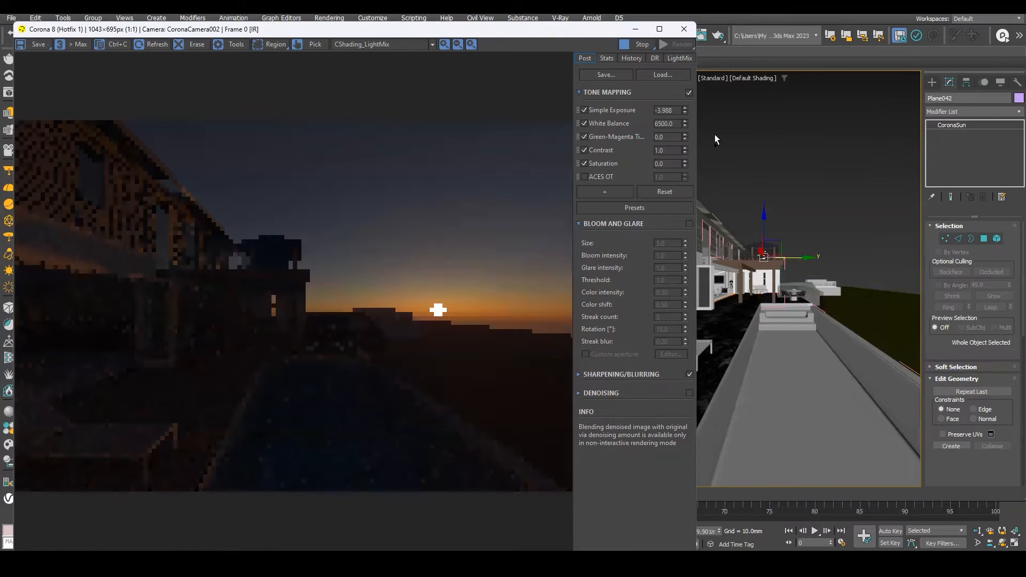
# Drag the Corona Sun upward in the viewport, then undo the recent sun moves.
pyautogui.moveTo(764, 215); pyautogui.dragTo(763, 186)
pyautogui.hotkey('ctrl', 'z')
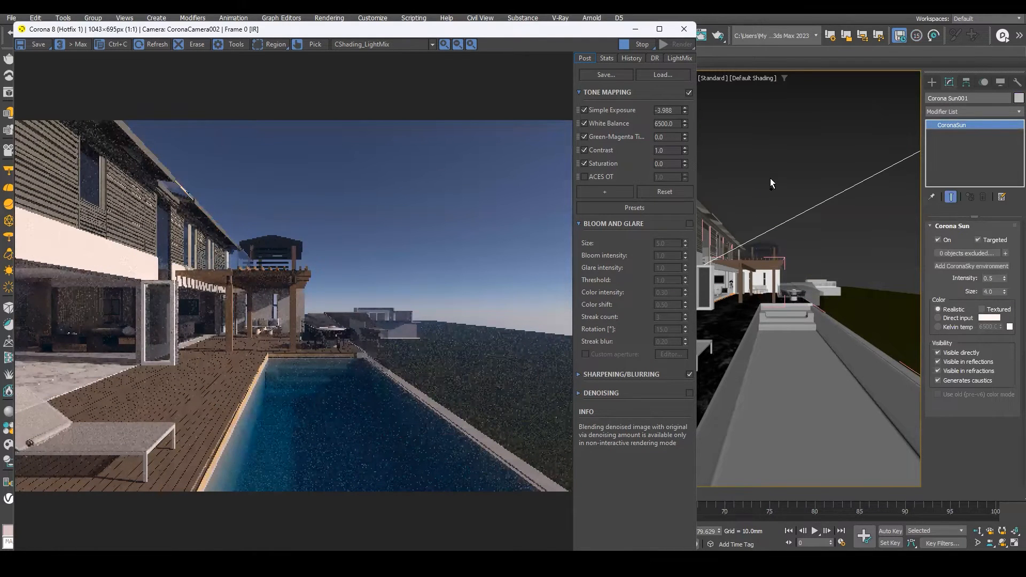
pyautogui.hotkey('ctrl', 'z')
pyautogui.hotkey('ctrl', 'z')
pyautogui.hotkey('ctrl', 'z')
pyautogui.hotkey('ctrl', 'z')
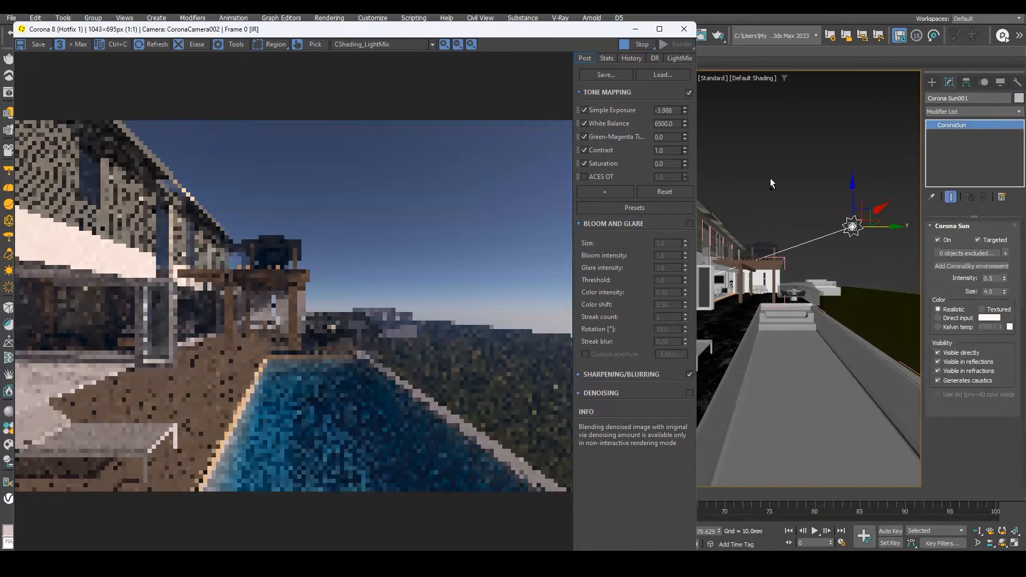
pyautogui.hotkey('ctrl', 'z')
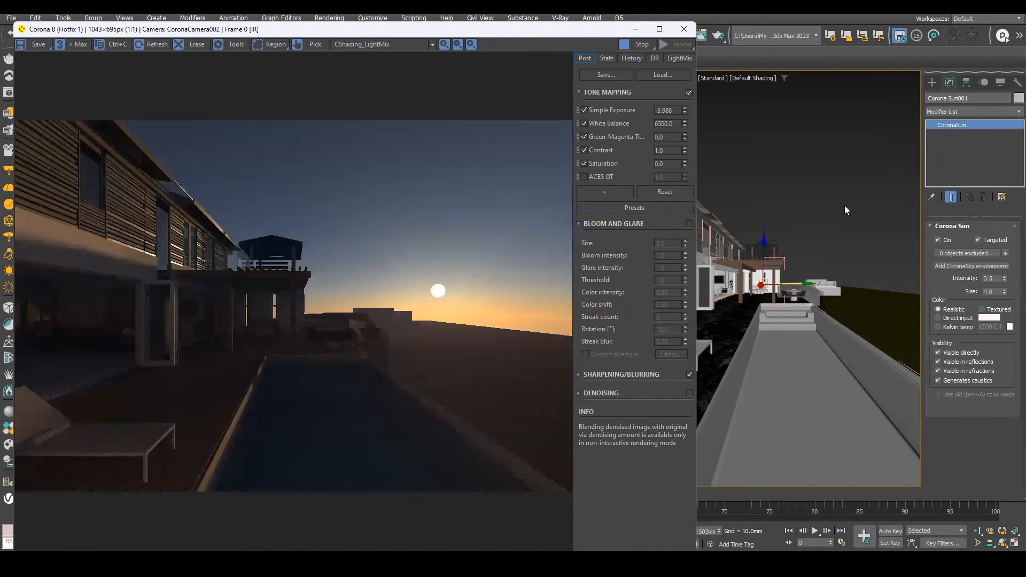
# Set Simple Exposure to -2.
pyautogui.click(759, 263)
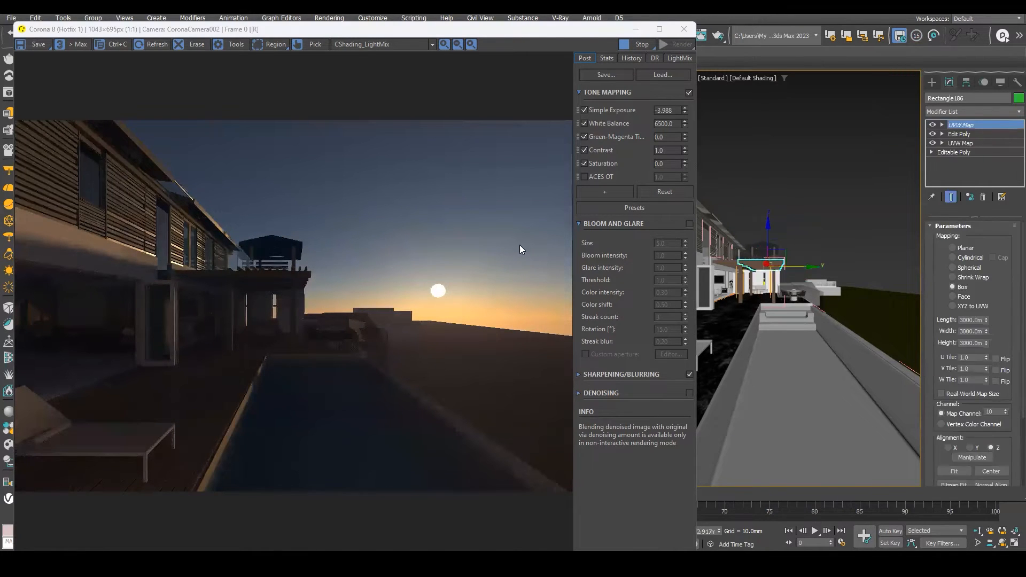
pyautogui.doubleClick(668, 110)
pyautogui.write('-2')
pyautogui.press('Return')
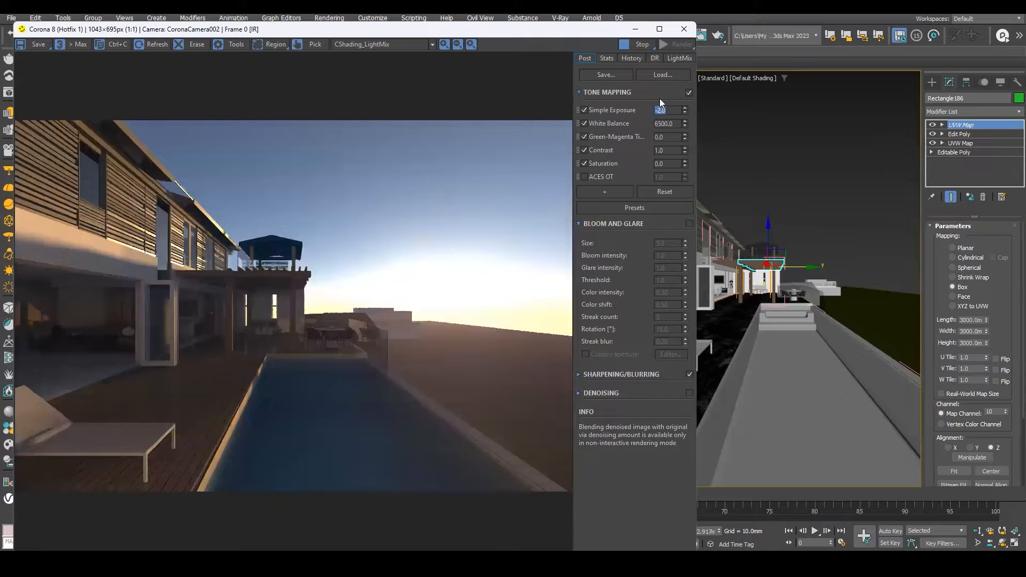
# Set Simple Exposure to -4.124.
pyautogui.click(668, 109)
pyautogui.write('64')
pyautogui.moveTo(697, 175); pyautogui.dragTo(698, 206)
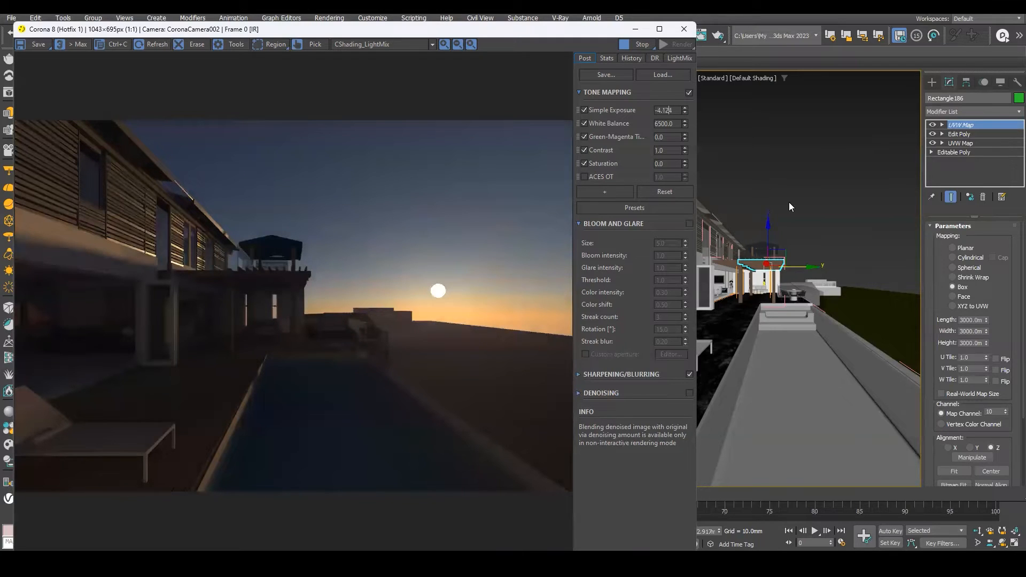
pyautogui.click(789, 202)
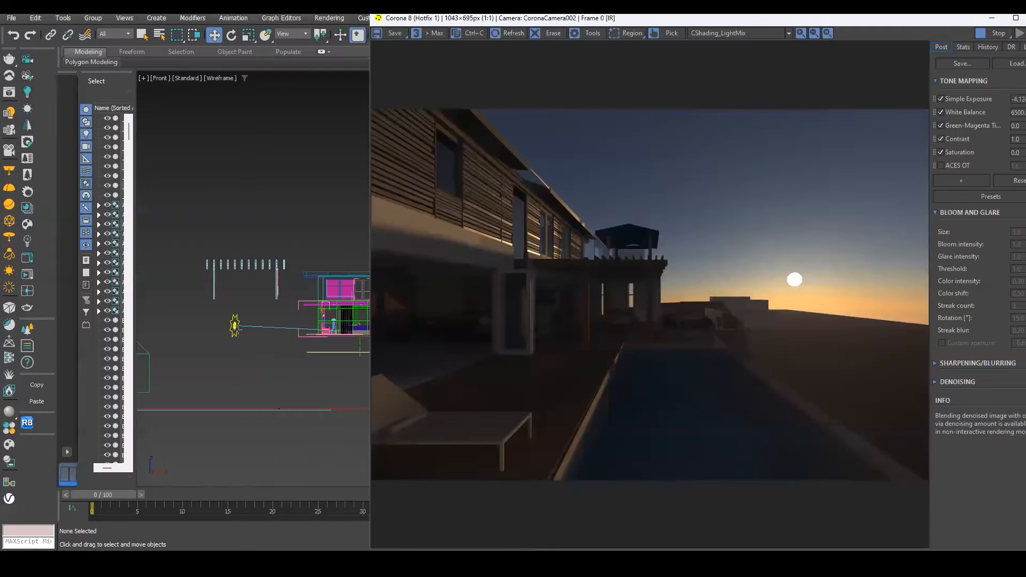
# Raise the Corona Sun higher above the horizon and move the render window aside.
pyautogui.moveTo(236, 330); pyautogui.dragTo(235, 245)
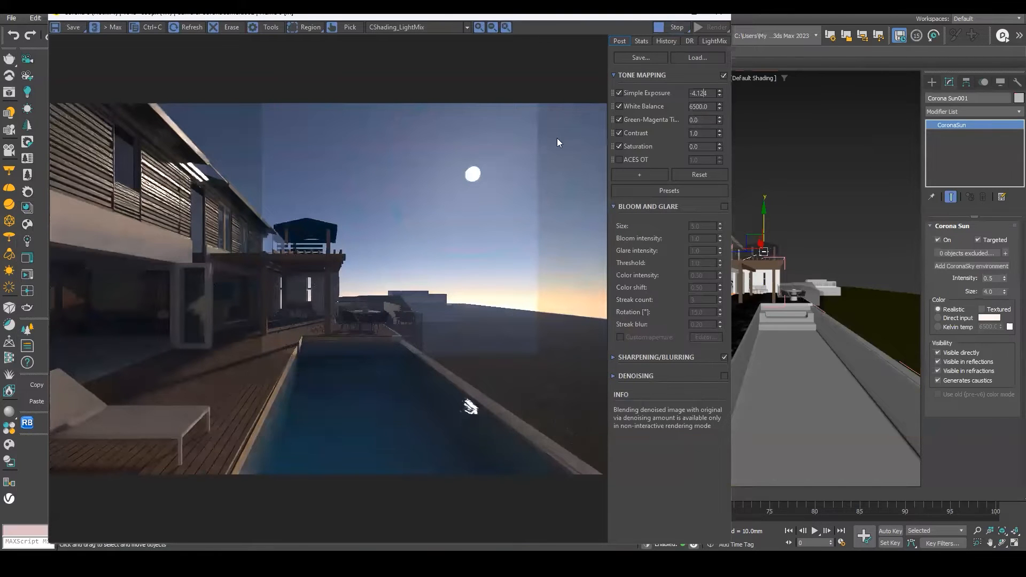
pyautogui.moveTo(454, 17); pyautogui.dragTo(352, 26)
# Select the pool surface and open its water material in the Slate Material Editor.
pyautogui.click(767, 369)
pyautogui.press('m')
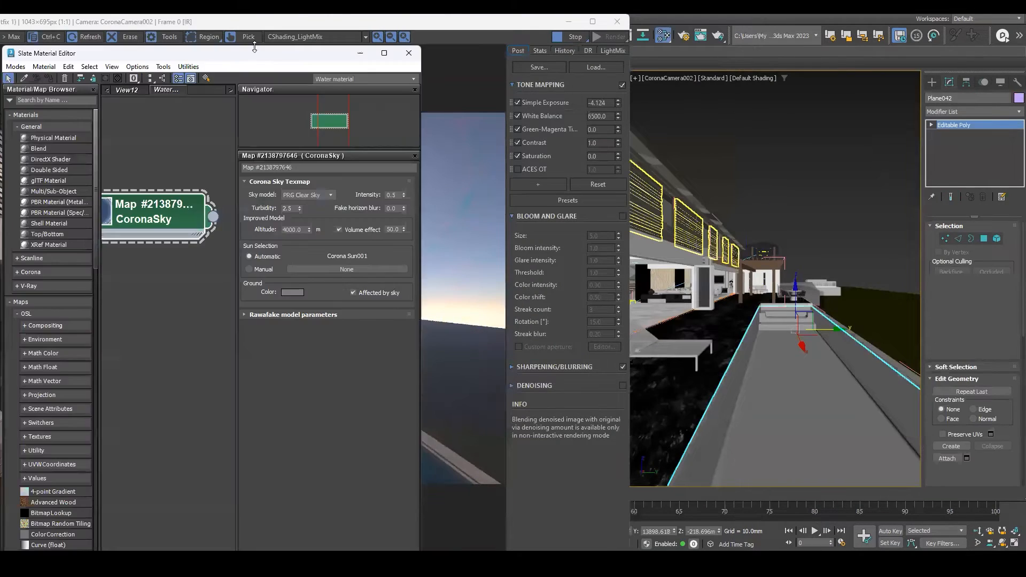
pyautogui.moveTo(252, 53); pyautogui.dragTo(409, 30)
pyautogui.scroll(-1, 318, 229)
pyautogui.moveTo(318, 228); pyautogui.dragTo(344, 184, button='middle')
pyautogui.click(181, 55)
pyautogui.click(848, 418)
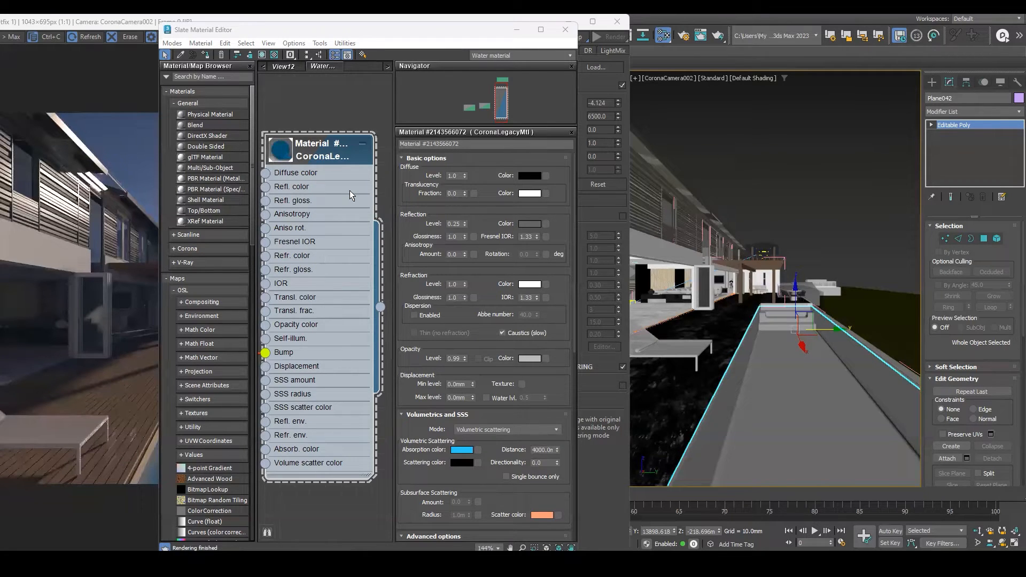
pyautogui.moveTo(386, 32); pyautogui.dragTo(455, 32)
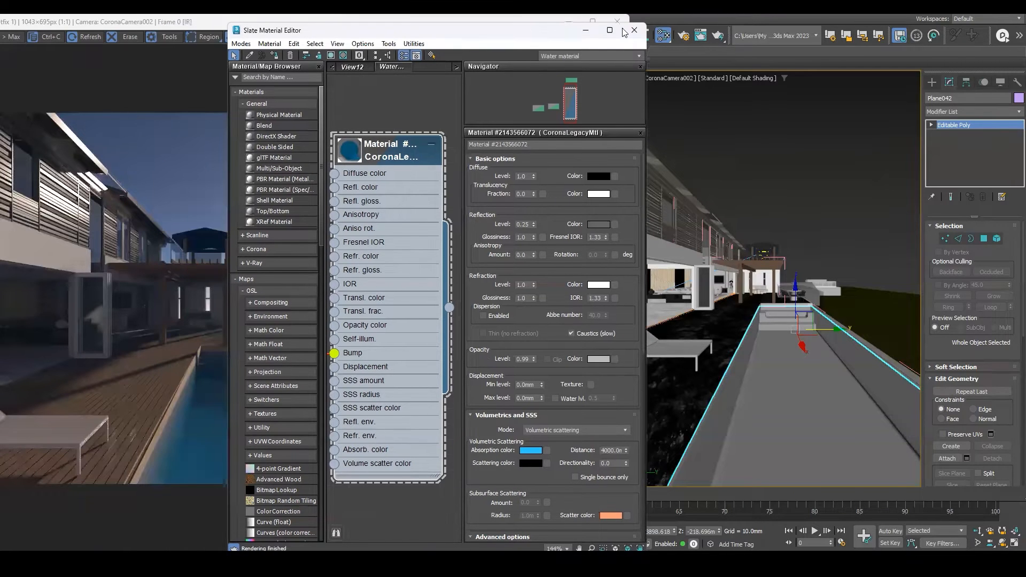
pyautogui.click(609, 30)
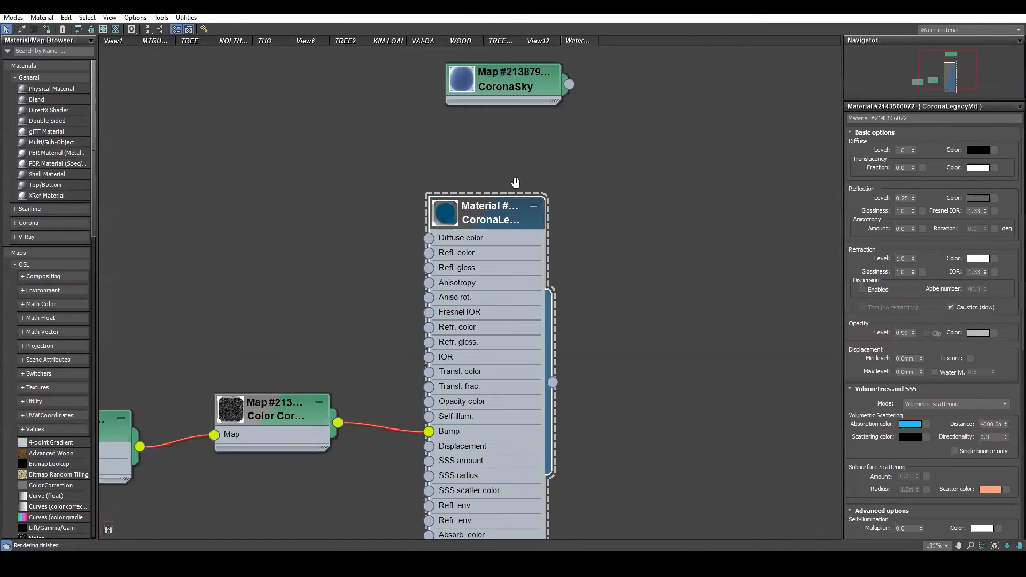
pyautogui.scroll(-2, 396, 280)
pyautogui.moveTo(451, 252); pyautogui.dragTo(398, 265, button='middle')
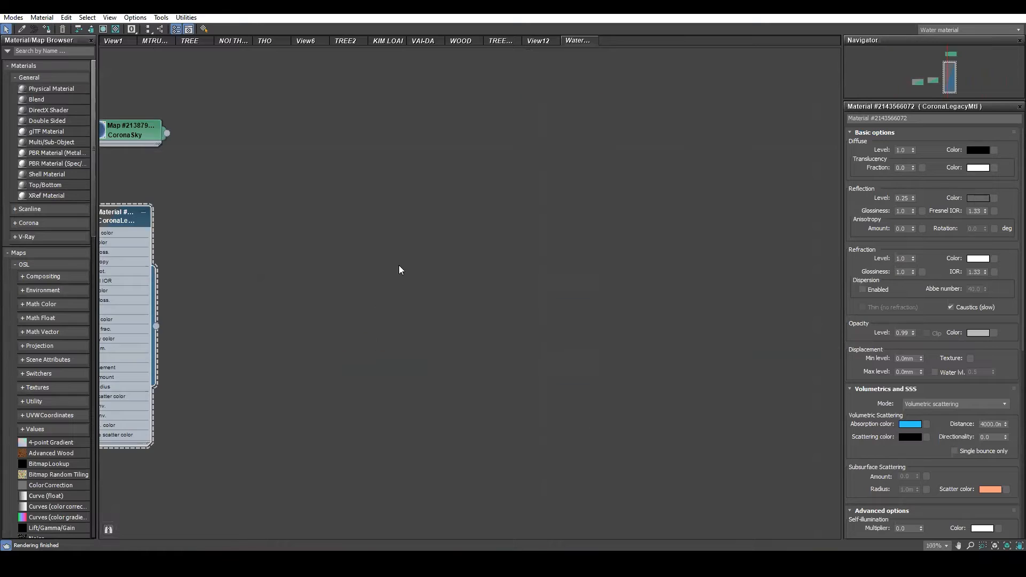
pyautogui.scroll(1, 590, 264)
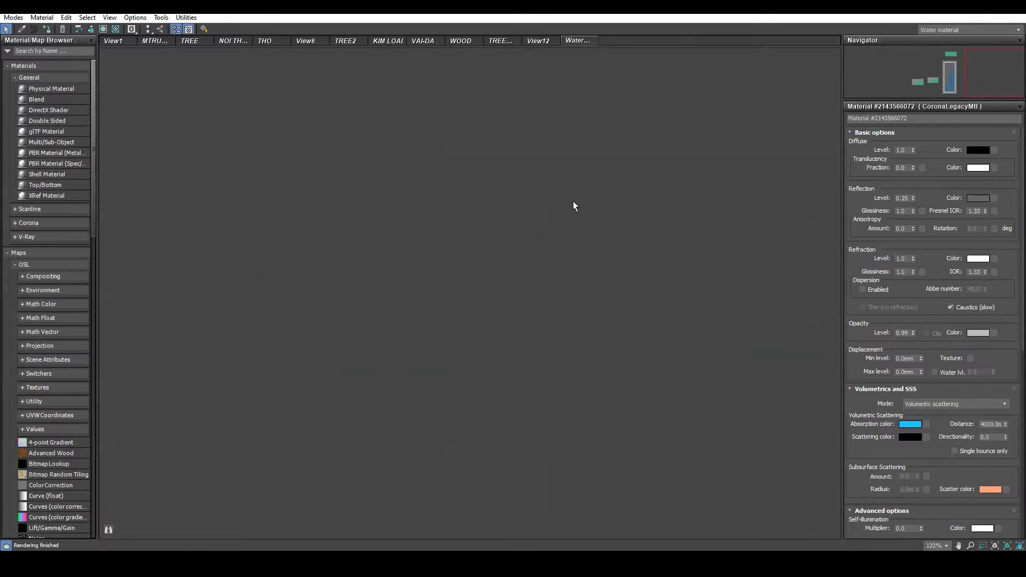
pyautogui.click(980, 16)
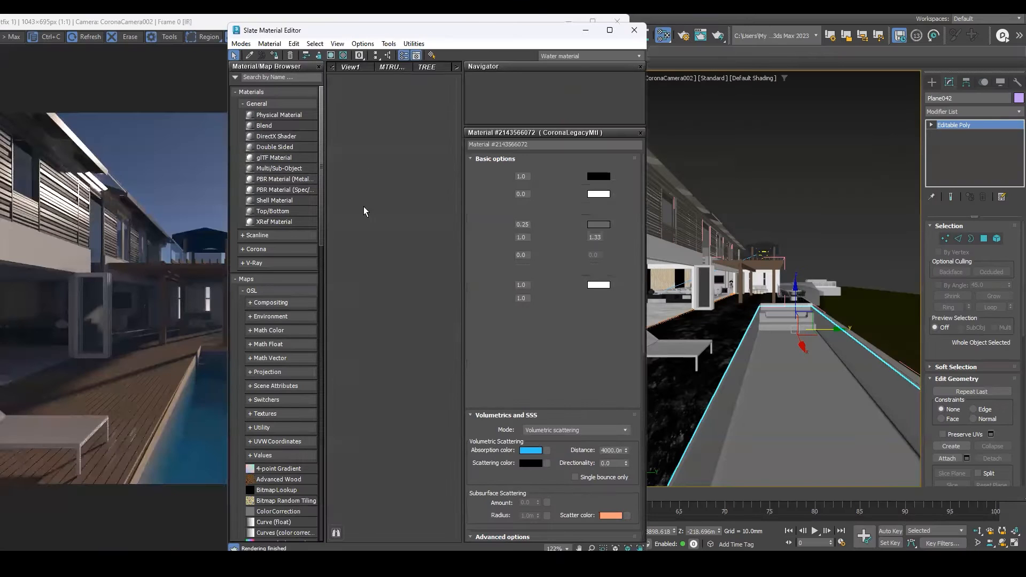
pyautogui.moveTo(518, 36); pyautogui.dragTo(387, 58)
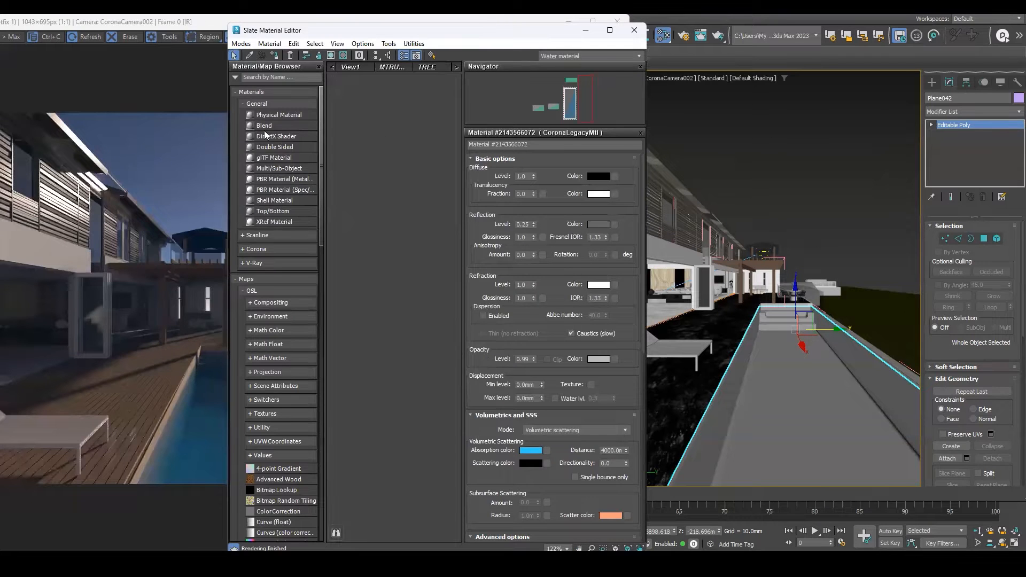
pyautogui.moveTo(96, 116); pyautogui.dragTo(3, 115)
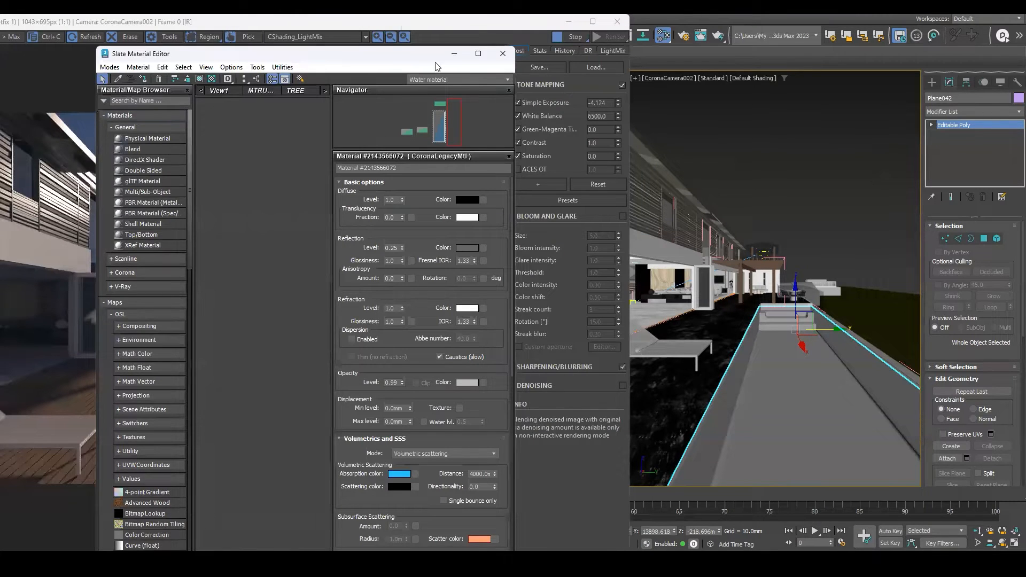
pyautogui.moveTo(388, 60); pyautogui.dragTo(507, 53)
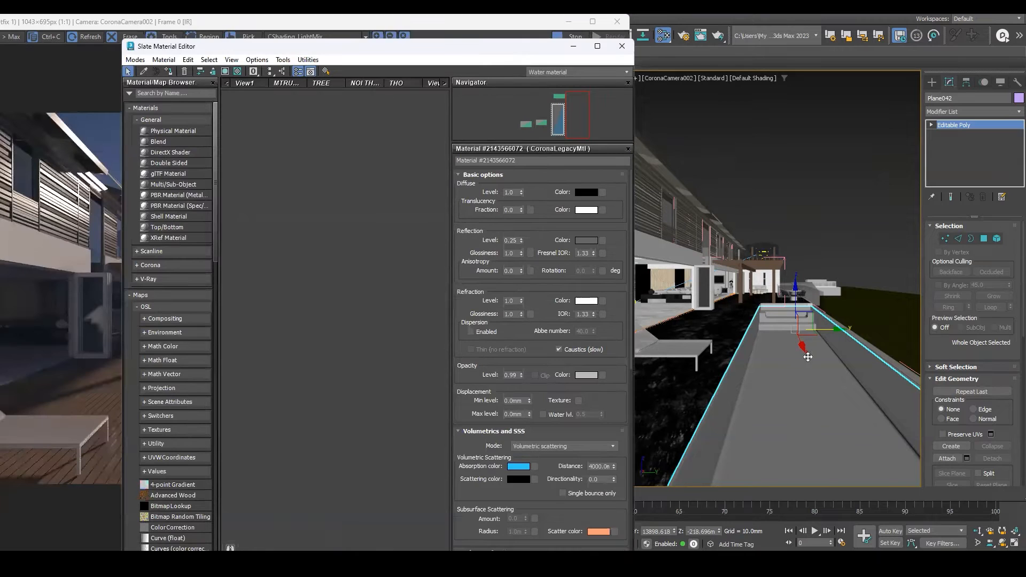
# Create a new Corona legacy material in the Slate editor and assign it to the pool surface.
pyautogui.click(786, 375)
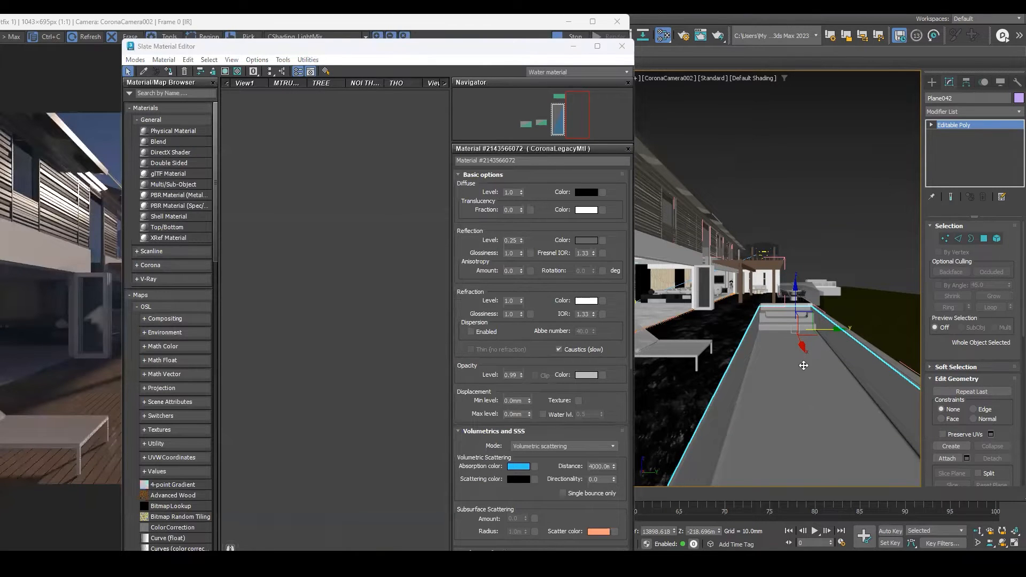
pyautogui.rightClick(358, 272)
pyautogui.moveTo(402, 290)
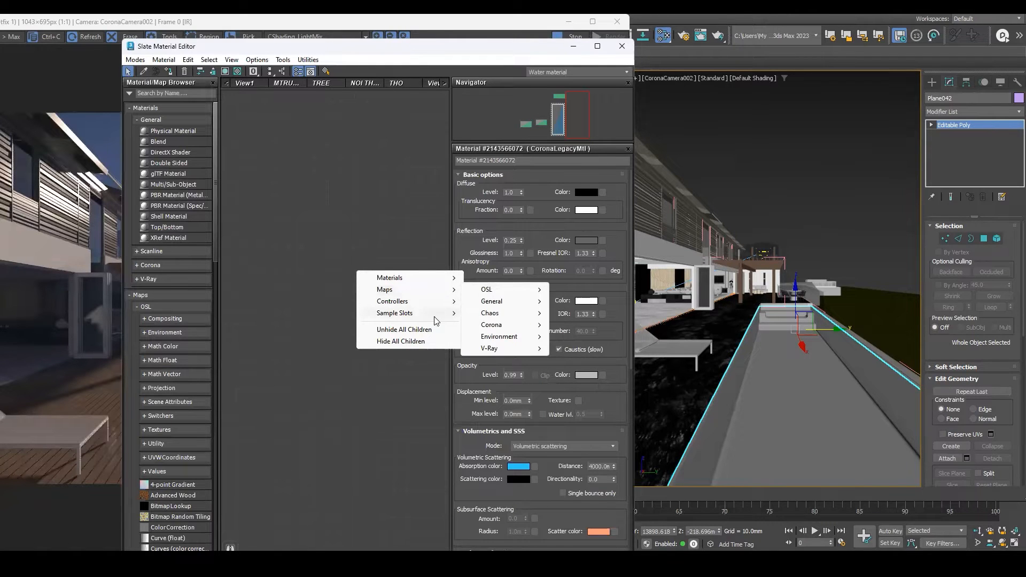
pyautogui.moveTo(430, 279)
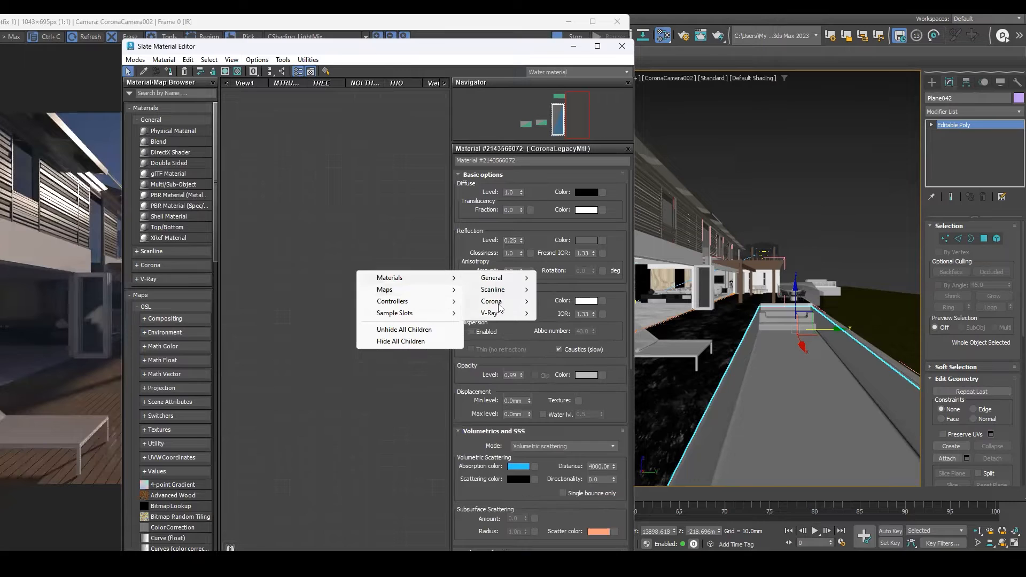
pyautogui.moveTo(499, 302)
pyautogui.click(579, 333)
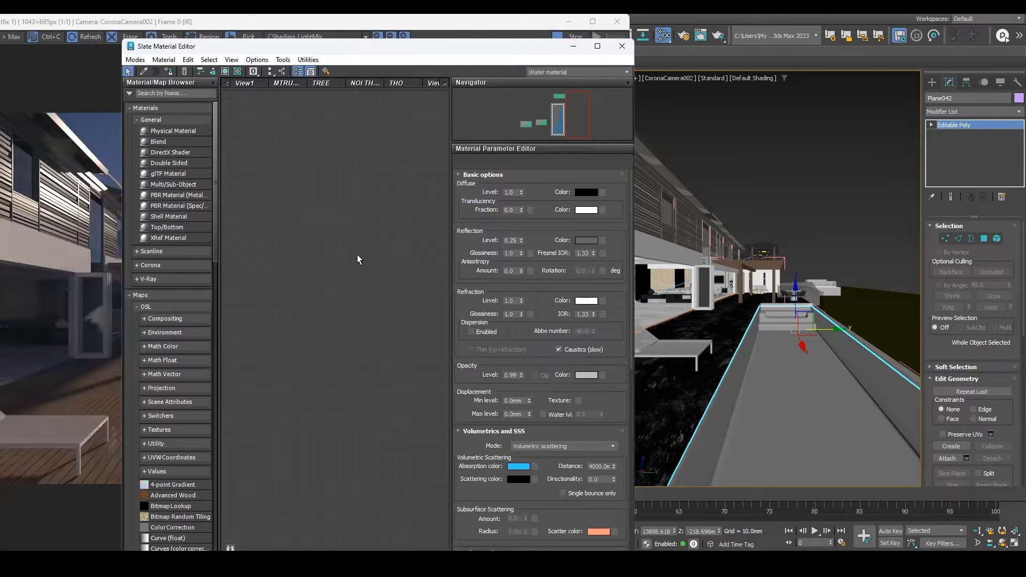
pyautogui.moveTo(351, 269); pyautogui.dragTo(350, 126)
pyautogui.moveTo(401, 264); pyautogui.dragTo(760, 409)
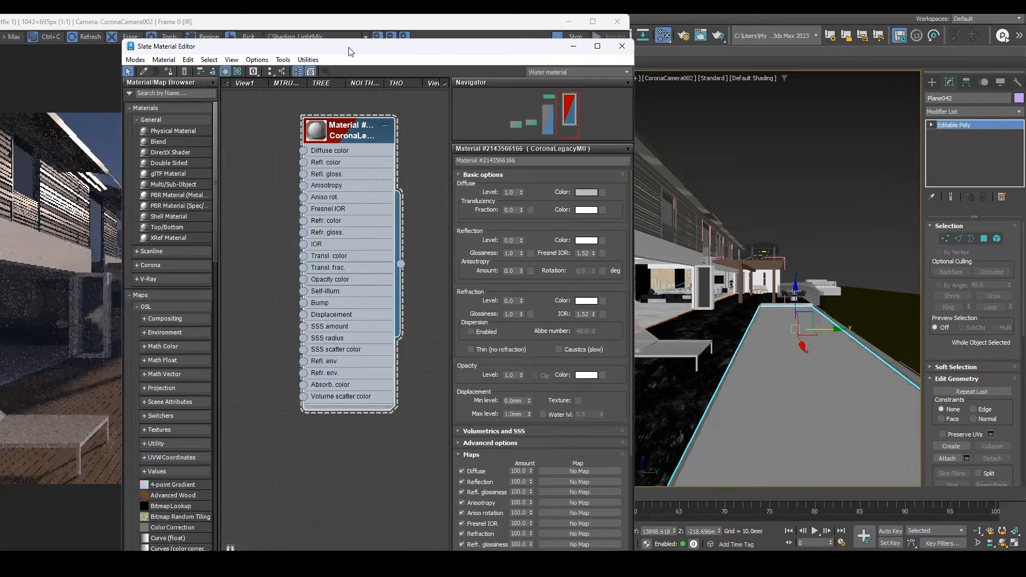
pyautogui.moveTo(350, 48); pyautogui.dragTo(674, 82)
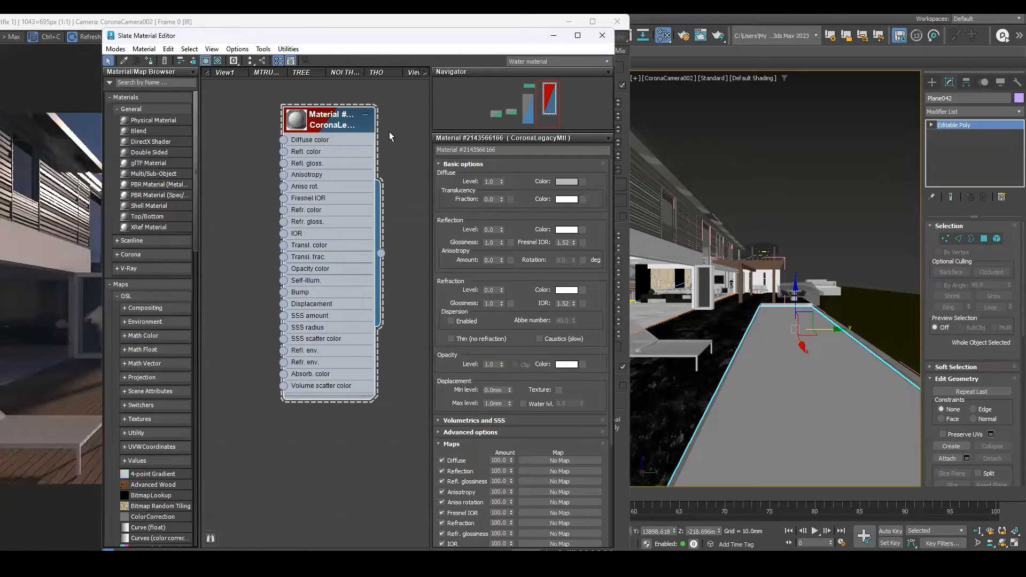
pyautogui.rightClick(376, 180)
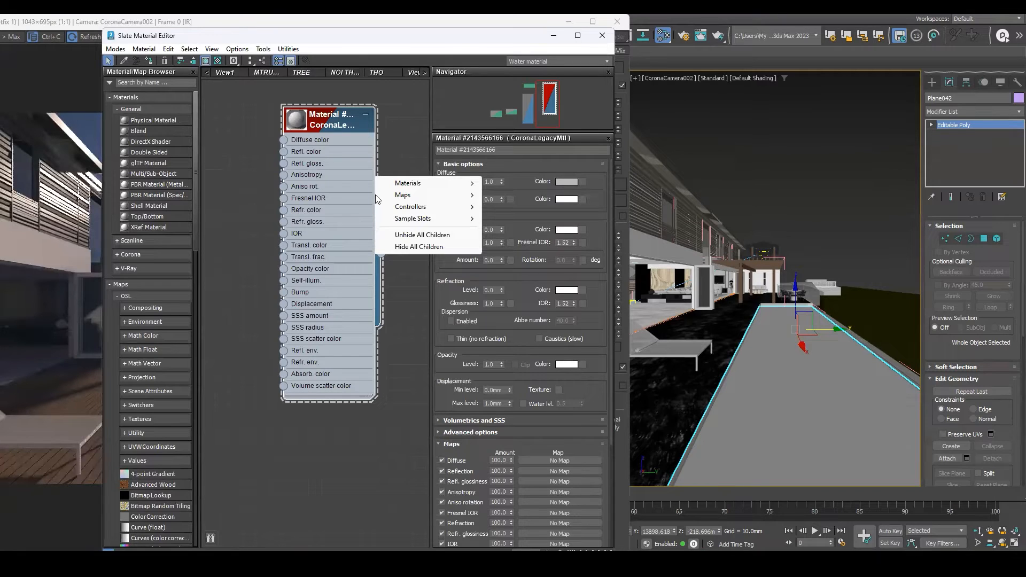
pyautogui.moveTo(378, 187)
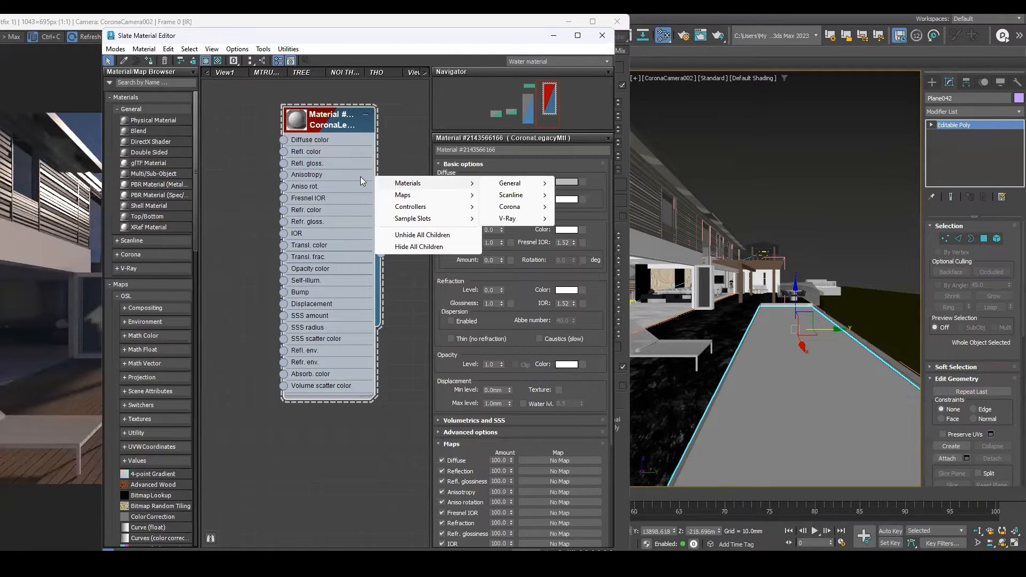
pyautogui.moveTo(330, 171); pyautogui.dragTo(332, 197)
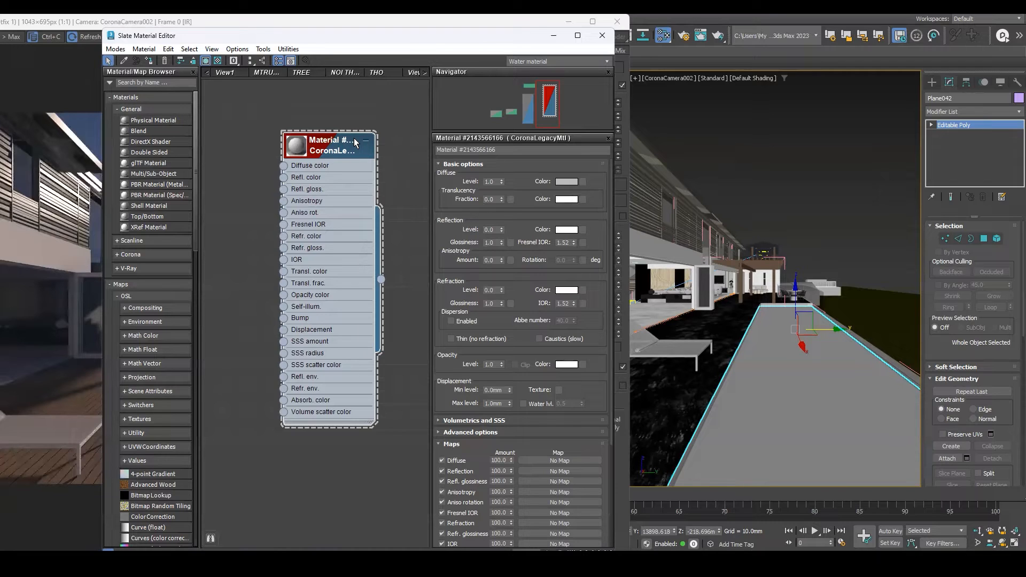
# Set the pool water material's diffuse color to black.
pyautogui.moveTo(333, 155); pyautogui.dragTo(307, 144)
pyautogui.moveTo(355, 266); pyautogui.dragTo(757, 406)
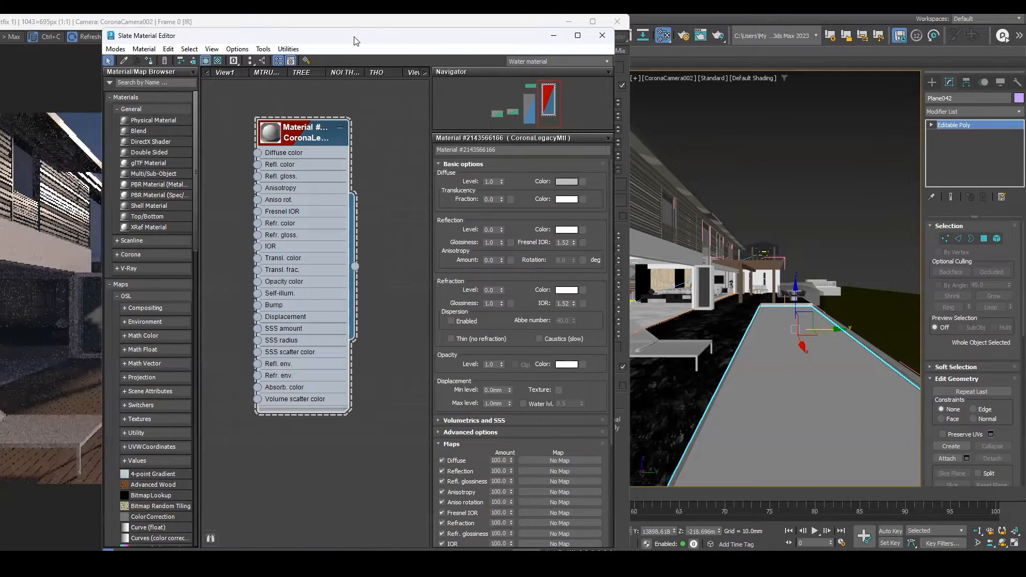
pyautogui.moveTo(126, 39); pyautogui.dragTo(354, 37)
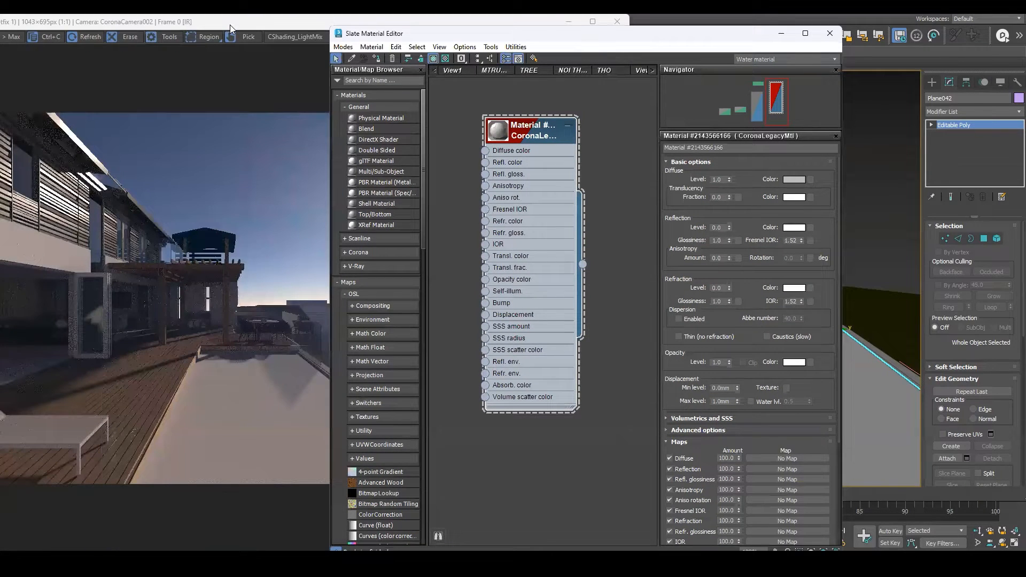
pyautogui.moveTo(230, 27); pyautogui.dragTo(52, 23)
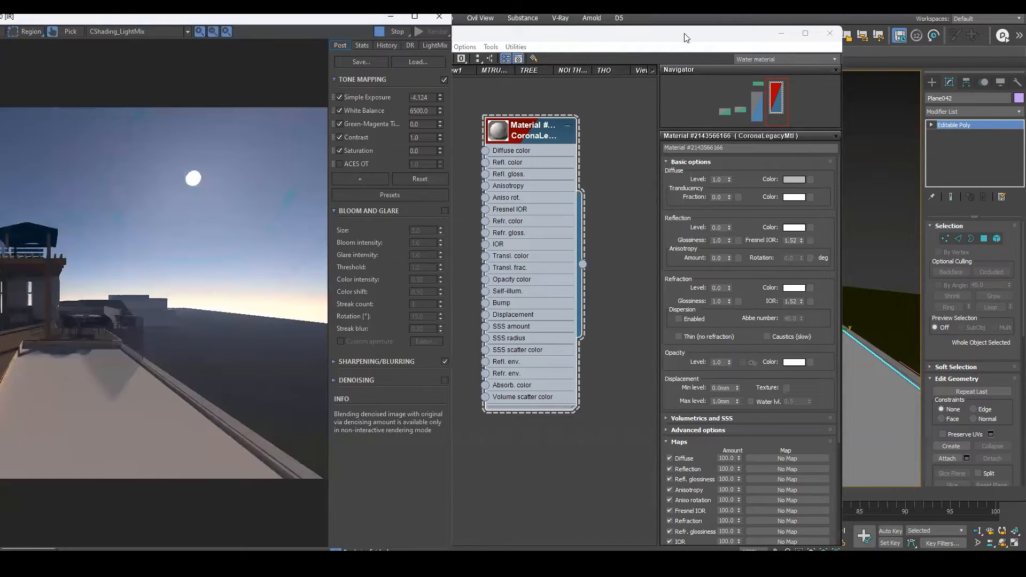
pyautogui.moveTo(685, 34); pyautogui.dragTo(502, 17)
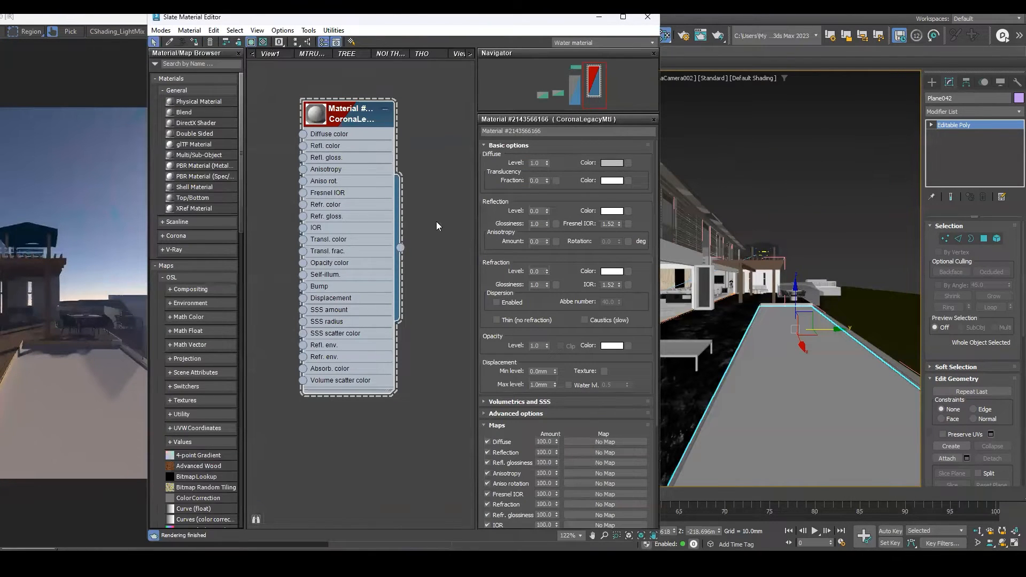
pyautogui.click(613, 162)
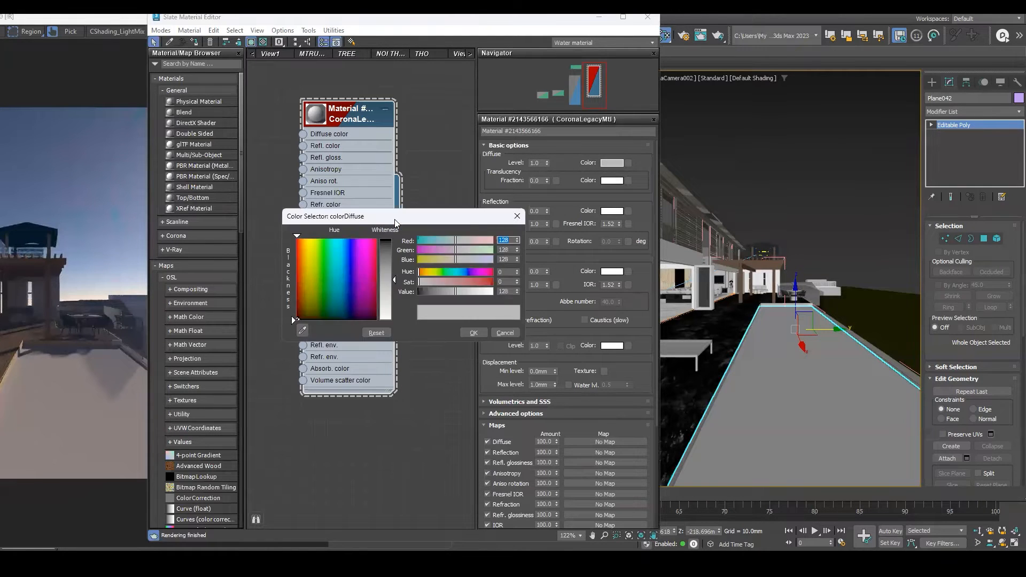
pyautogui.moveTo(535, 245); pyautogui.dragTo(534, 204)
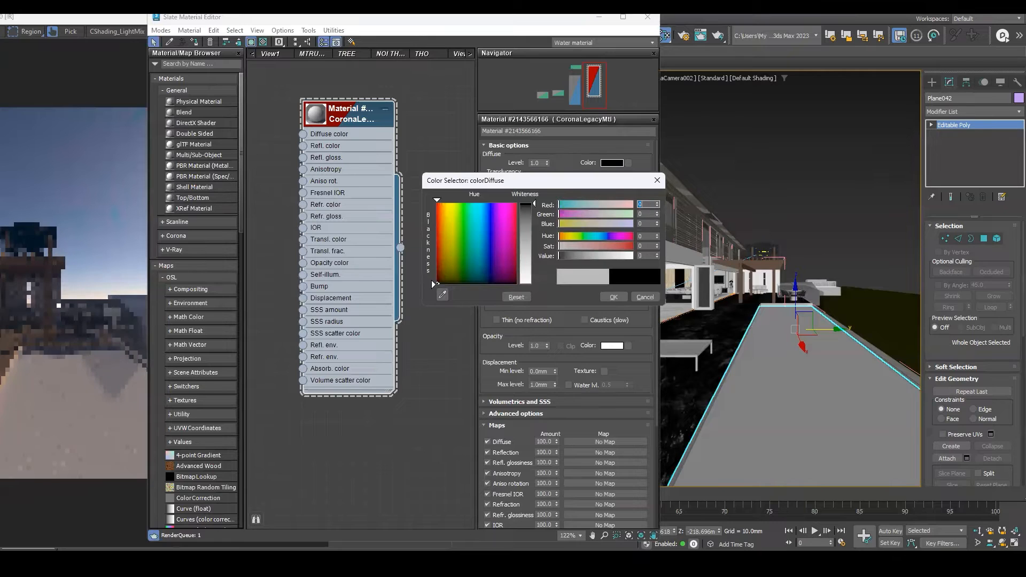
pyautogui.click(613, 301)
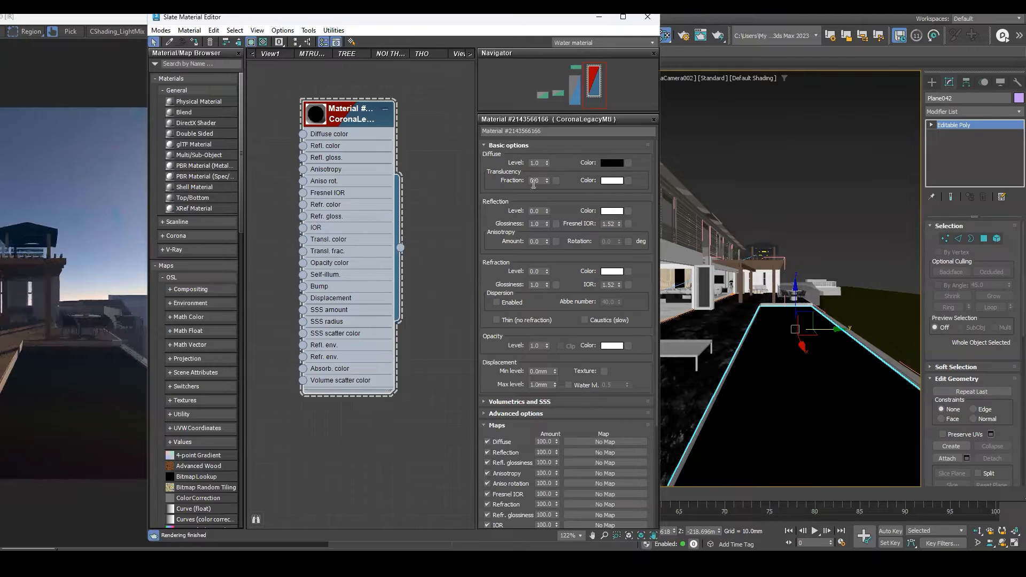
# Set the water material's refraction level to 0.9, leaving reflection and refraction colors white.
pyautogui.click(611, 211)
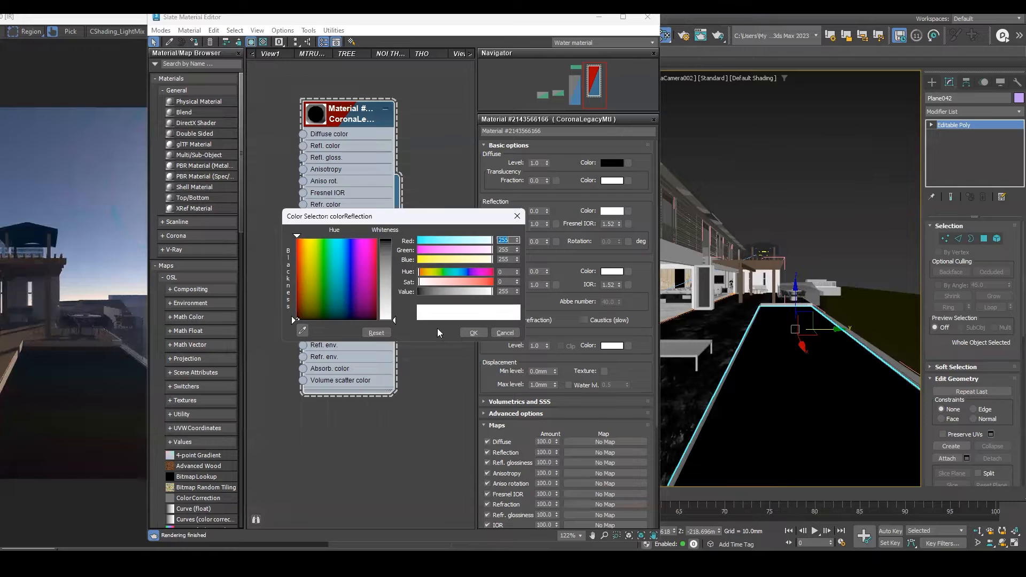
pyautogui.click(473, 332)
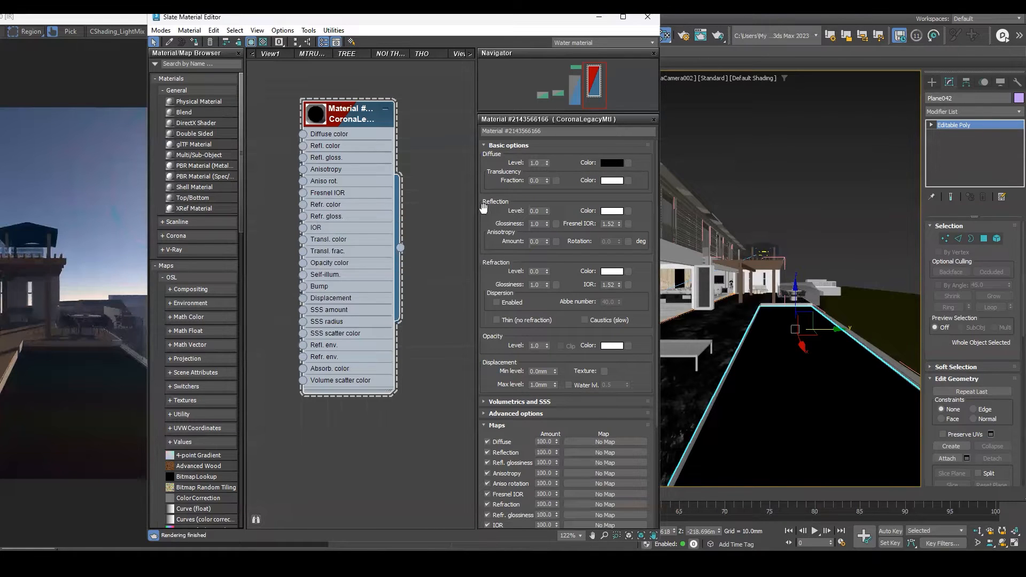
pyautogui.click(612, 211)
pyautogui.click(504, 331)
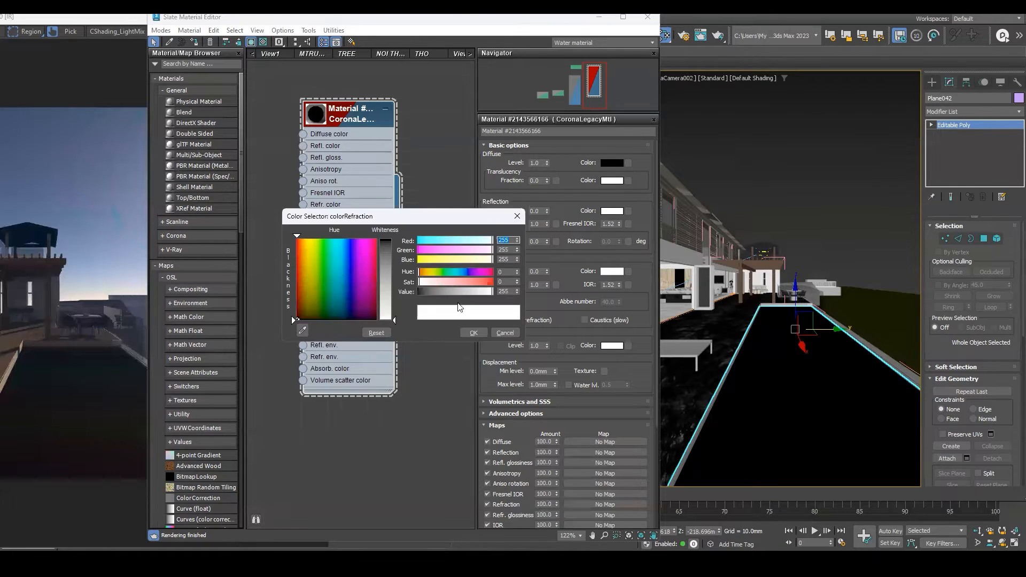
pyautogui.click(515, 216)
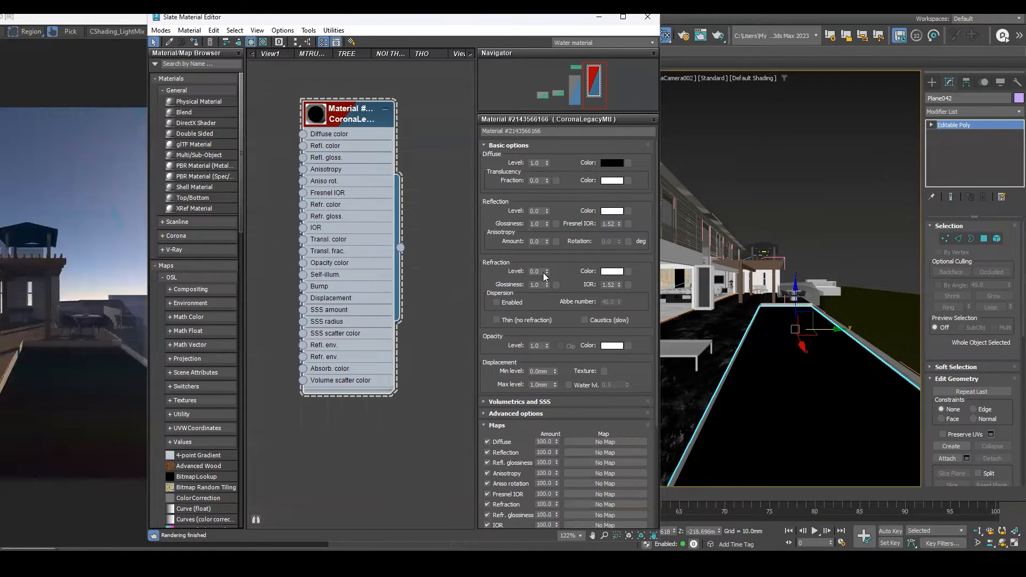
pyautogui.moveTo(545, 257); pyautogui.dragTo(538, 215)
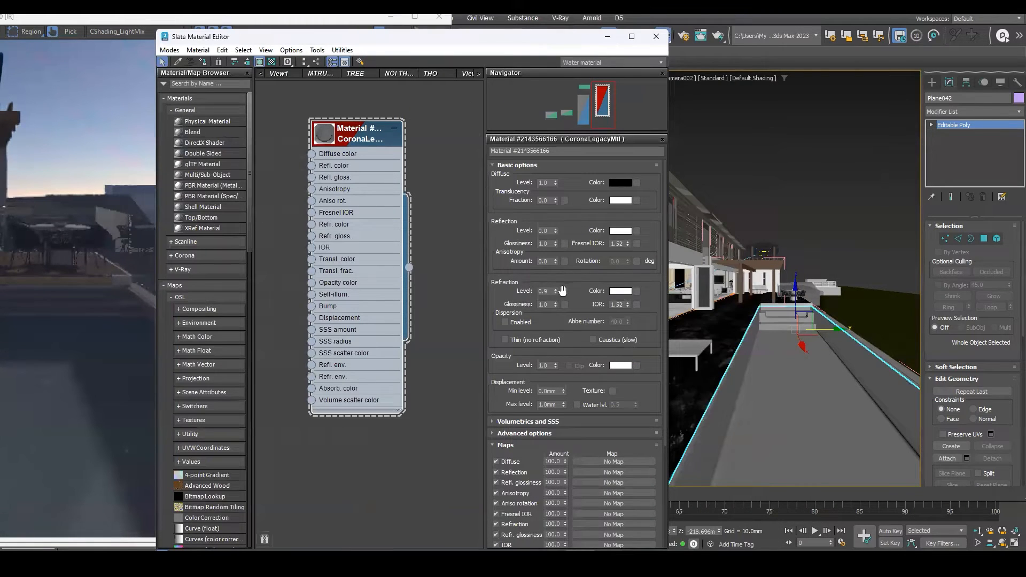
# Examine the pool water in the interactive render window.
pyautogui.moveTo(555, 230); pyautogui.dragTo(554, 163)
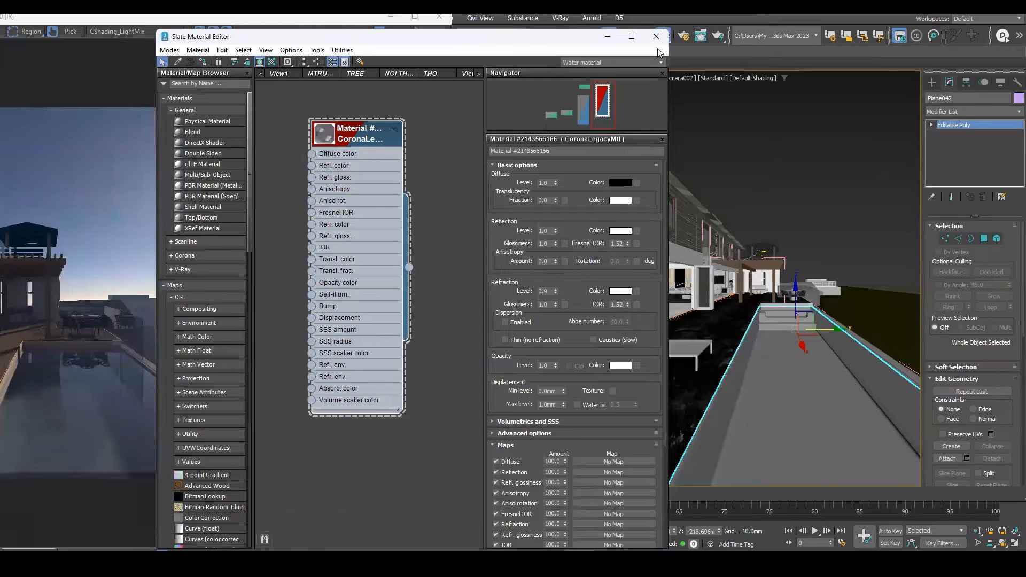
pyautogui.moveTo(491, 42); pyautogui.dragTo(761, 42)
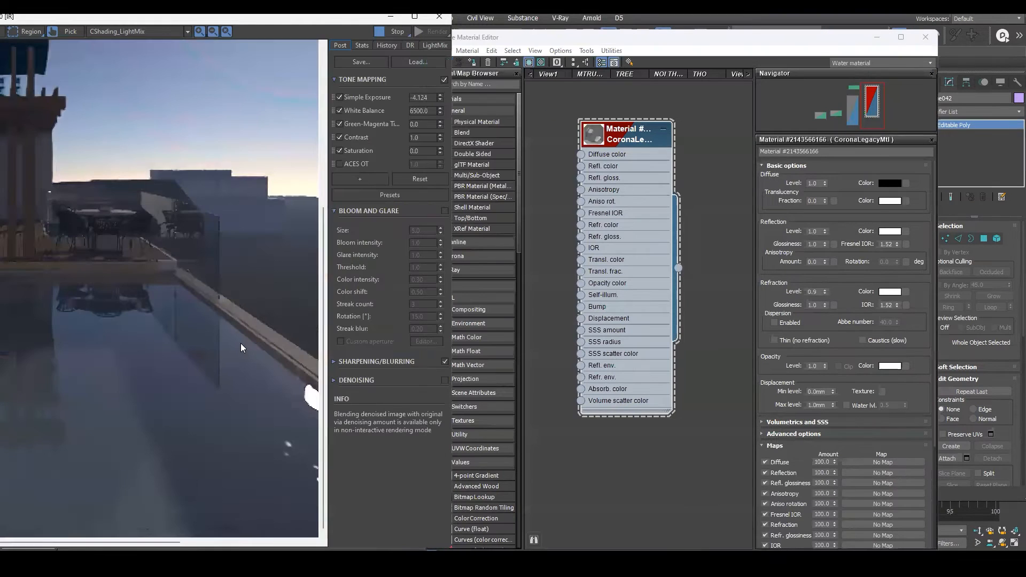
pyautogui.scroll(-1, 210, 339)
pyautogui.scroll(1, 92, 422)
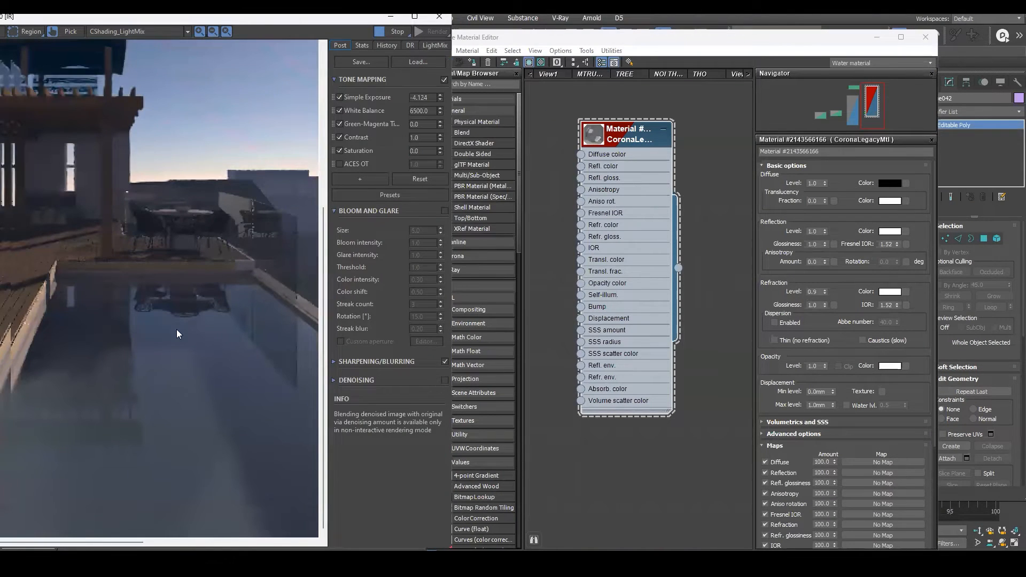
pyautogui.scroll(-1, 75, 409)
pyautogui.scroll(1, 222, 357)
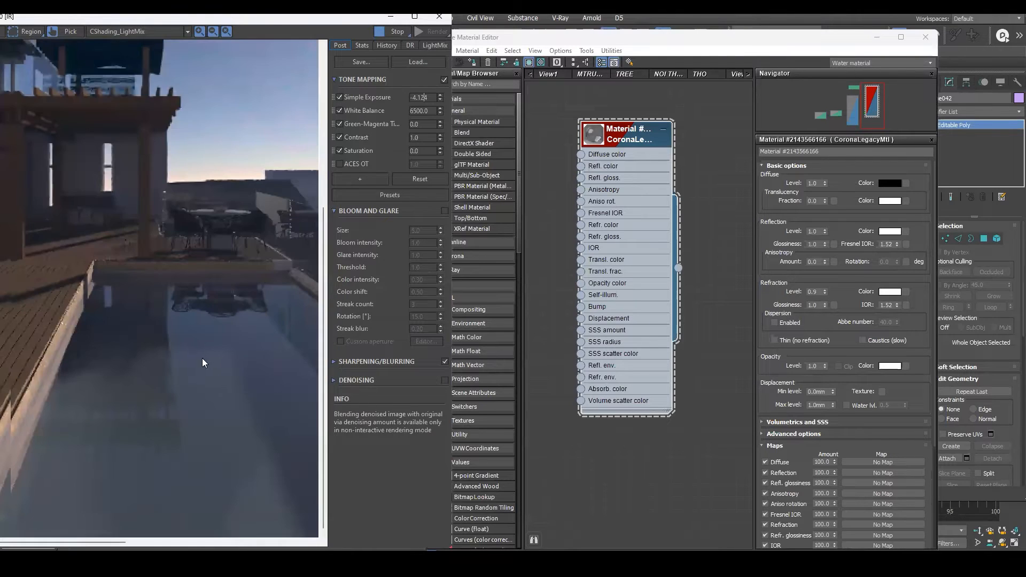
pyautogui.scroll(-1, 112, 378)
pyautogui.scroll(1, 120, 374)
pyautogui.scroll(-1, 120, 374)
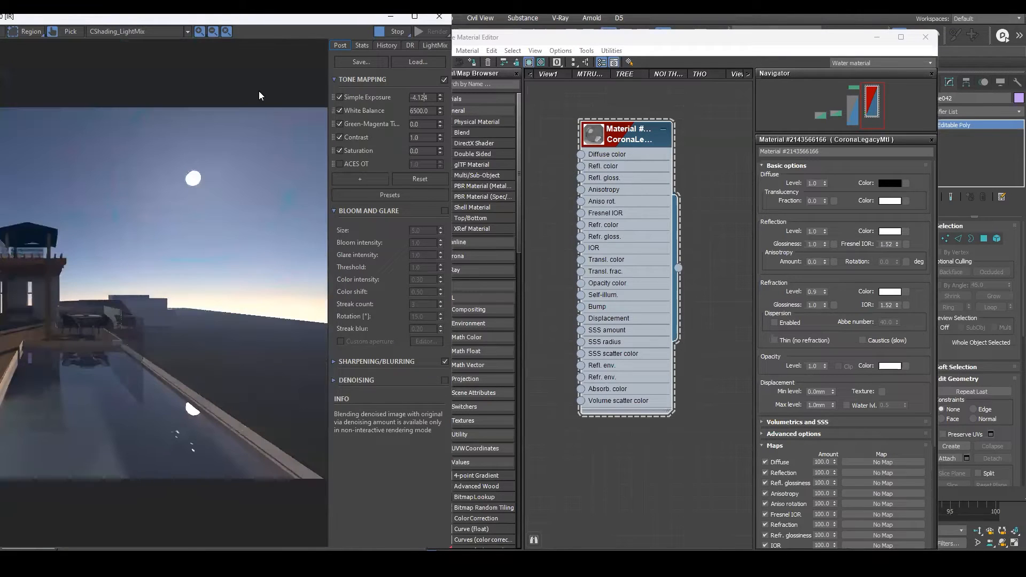
pyautogui.moveTo(261, 20); pyautogui.dragTo(415, 18)
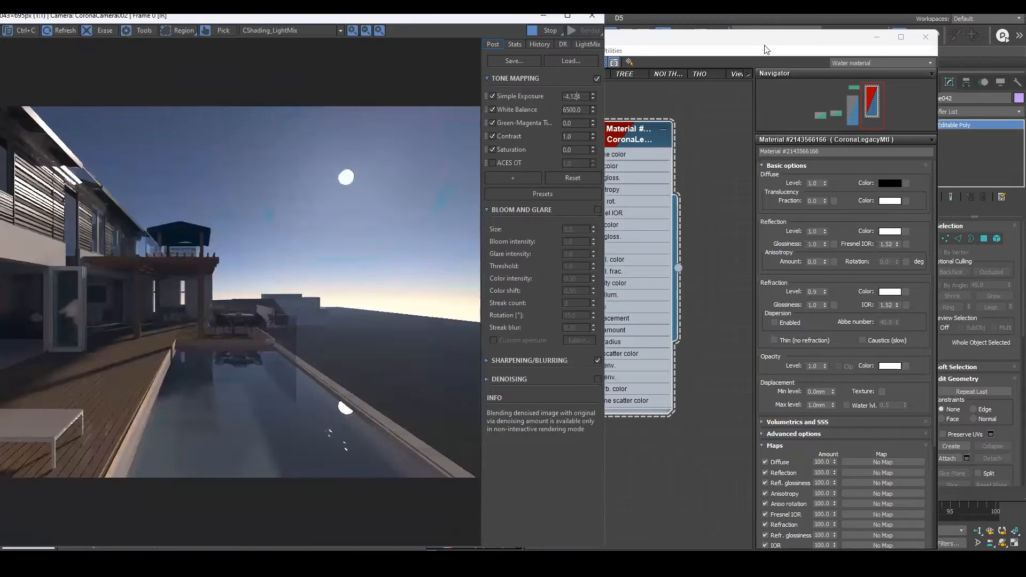
pyautogui.moveTo(764, 47); pyautogui.dragTo(770, 28)
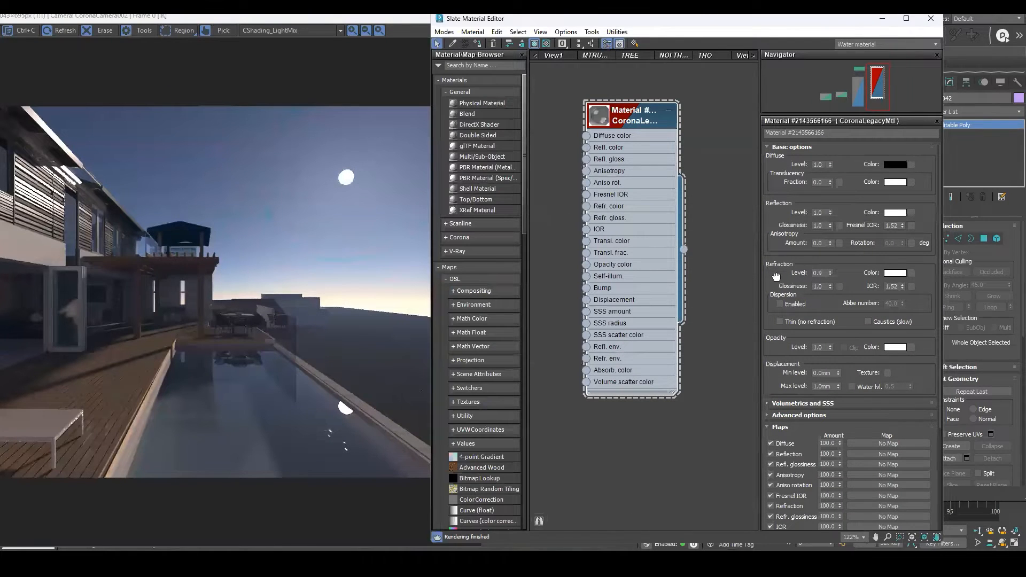
# Add a Noise map and connect it to the water material's Bump input.
pyautogui.scroll(-2, 778, 233)
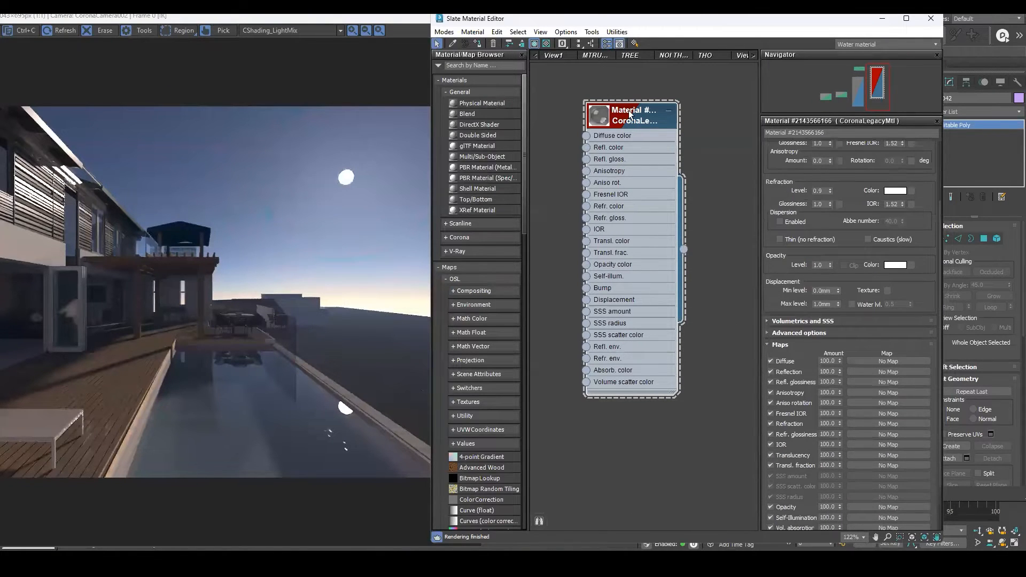
pyautogui.moveTo(629, 111); pyautogui.dragTo(708, 123)
pyautogui.moveTo(578, 226); pyautogui.dragTo(595, 261, button='middle')
pyautogui.rightClick(581, 232)
pyautogui.moveTo(623, 250)
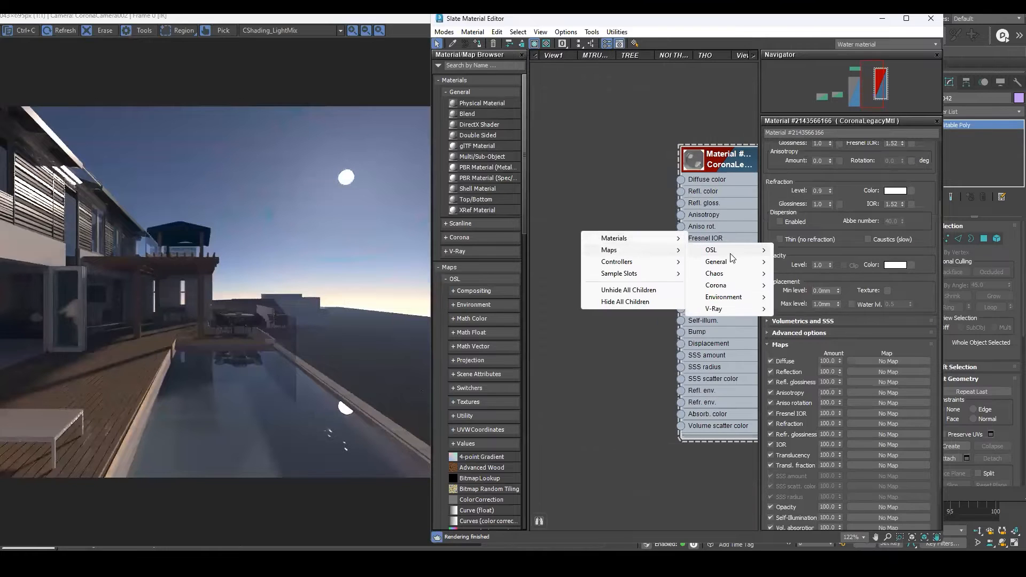
pyautogui.moveTo(736, 286)
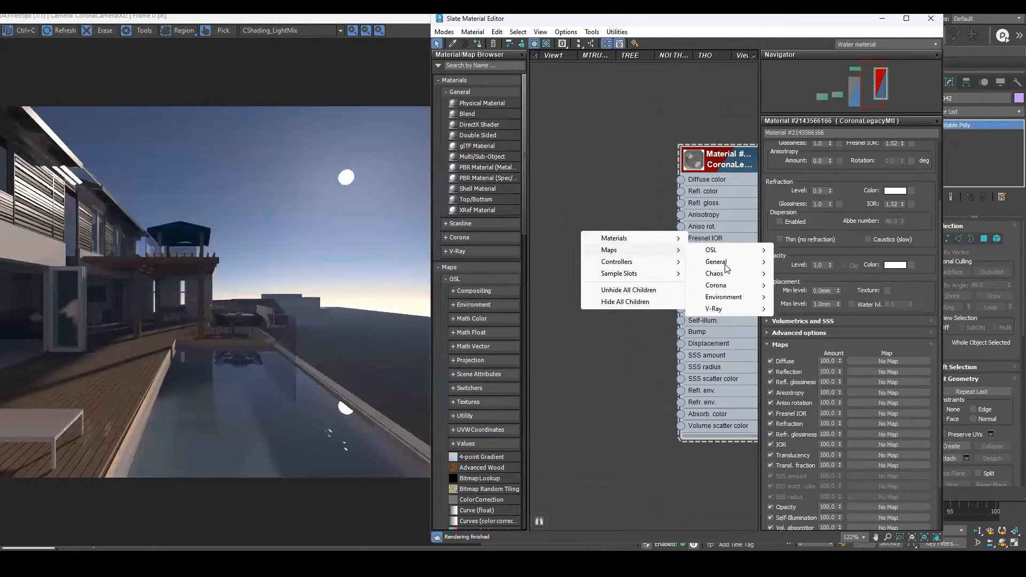
pyautogui.moveTo(727, 268)
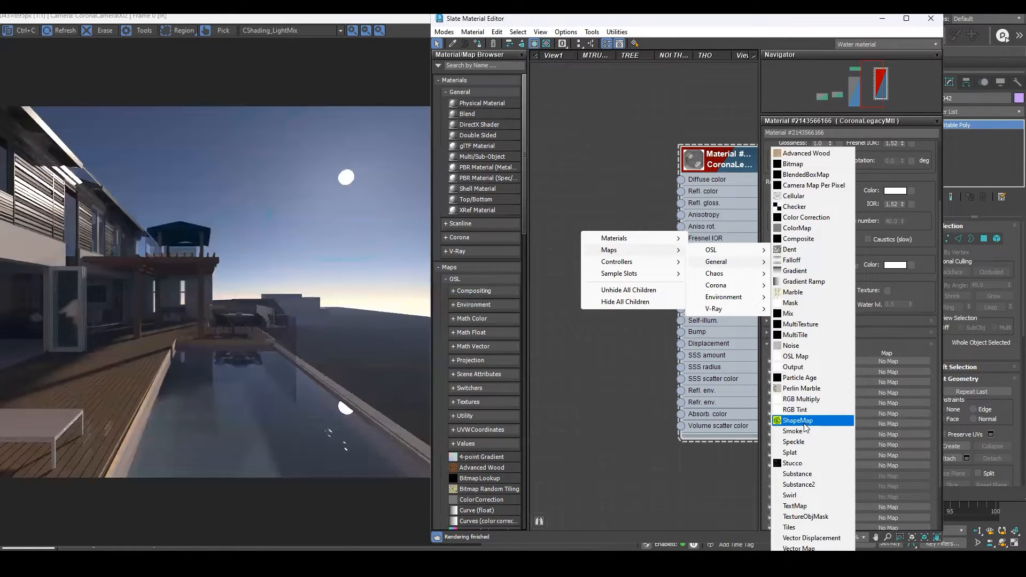
pyautogui.click(790, 345)
pyautogui.moveTo(582, 243); pyautogui.dragTo(582, 100)
pyautogui.moveTo(621, 340); pyautogui.dragTo(654, 364)
pyautogui.moveTo(672, 251); pyautogui.dragTo(682, 331)
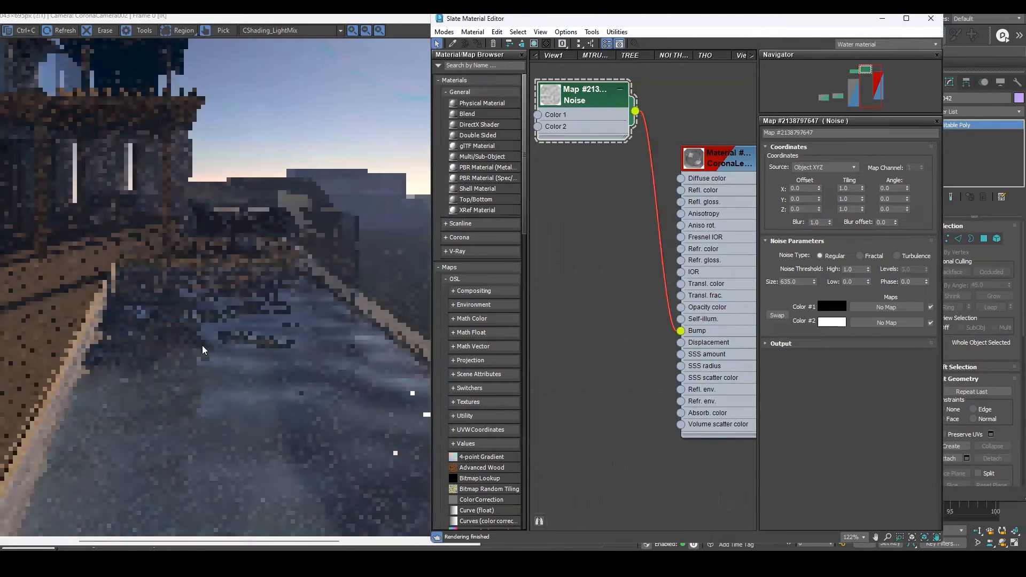
# Inspect the bumped water surface up close in the interactive render.
pyautogui.click(202, 350)
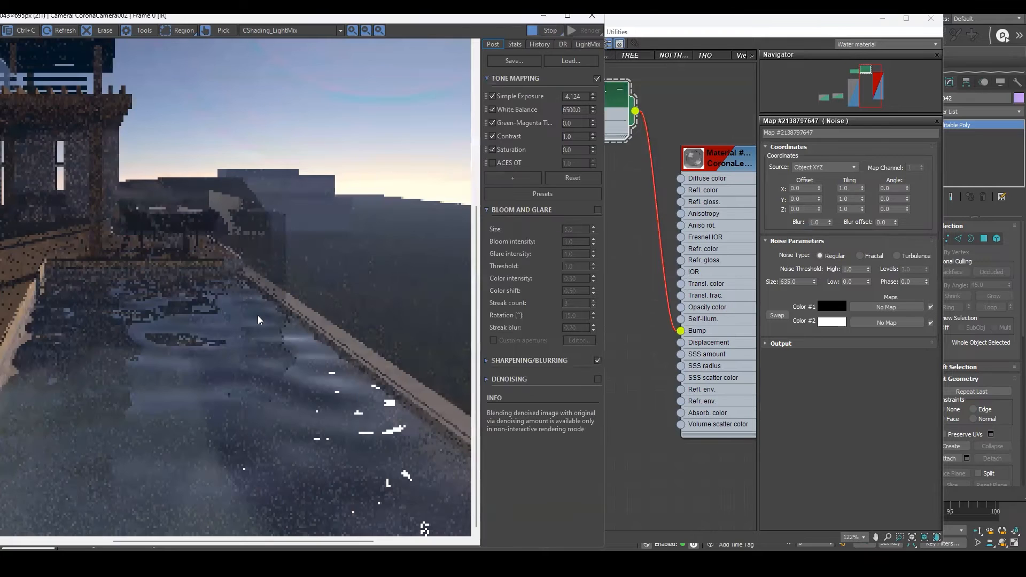
pyautogui.scroll(1, 226, 383)
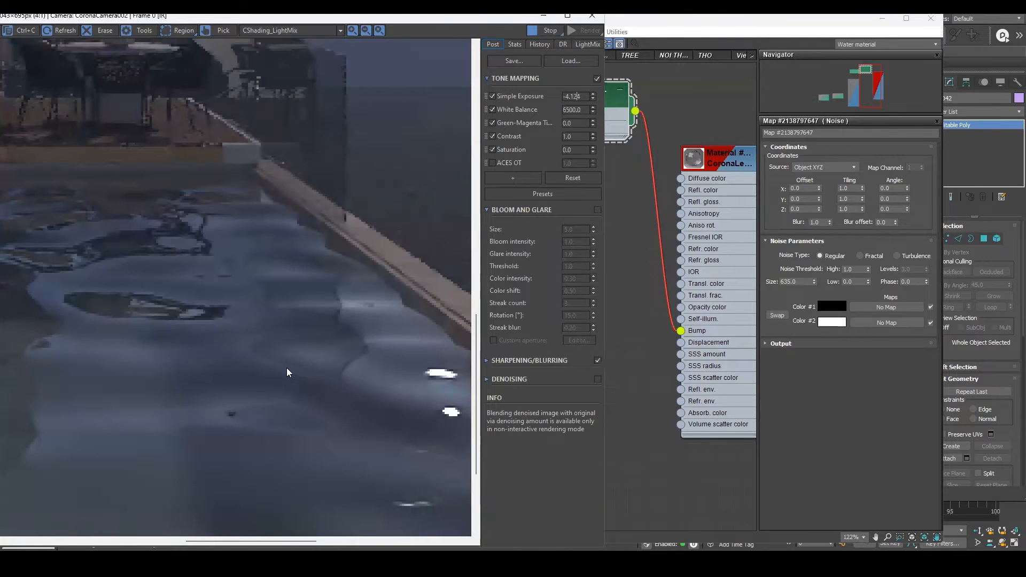
pyautogui.scroll(-1, 284, 368)
pyautogui.moveTo(670, 100); pyautogui.dragTo(705, 132, button='middle')
pyautogui.moveTo(639, 119); pyautogui.dragTo(615, 278)
pyautogui.moveTo(650, 254); pyautogui.dragTo(635, 211, button='middle')
pyautogui.scroll(-1, 752, 206)
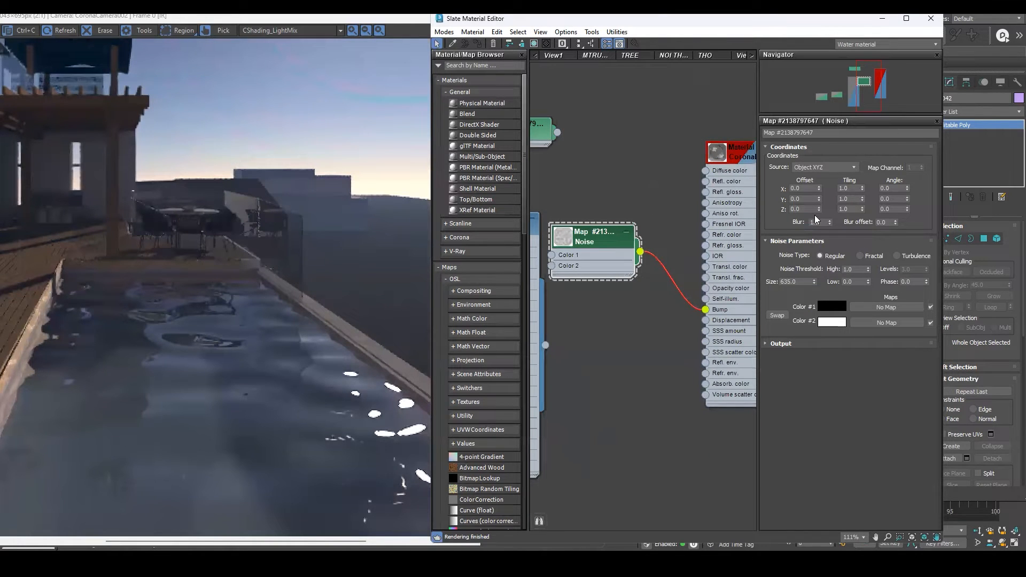
# Set the Noise map's X, Y and Z coordinate offsets to 50.
pyautogui.click(827, 147)
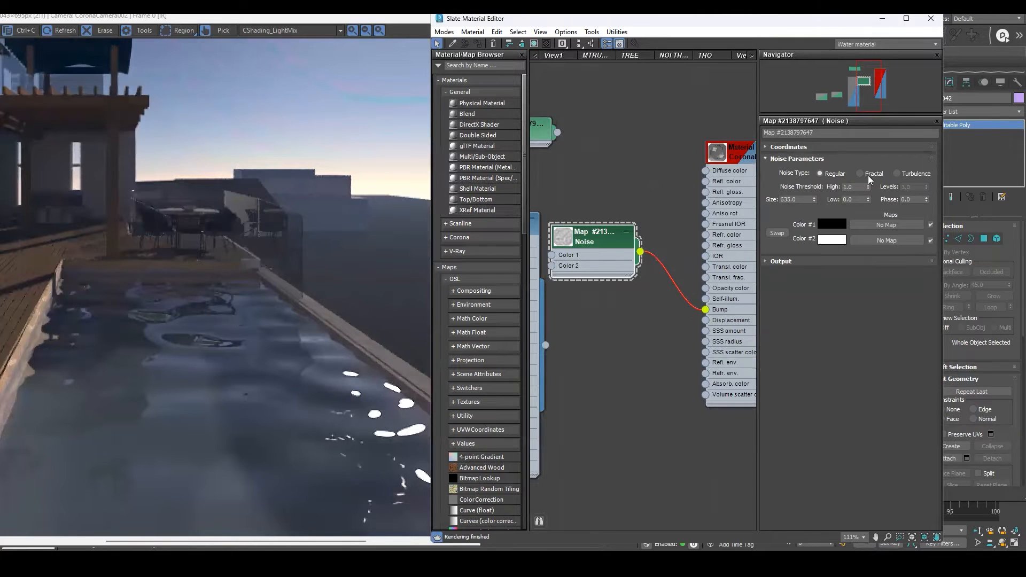
pyautogui.moveTo(873, 217); pyautogui.dragTo(869, 50)
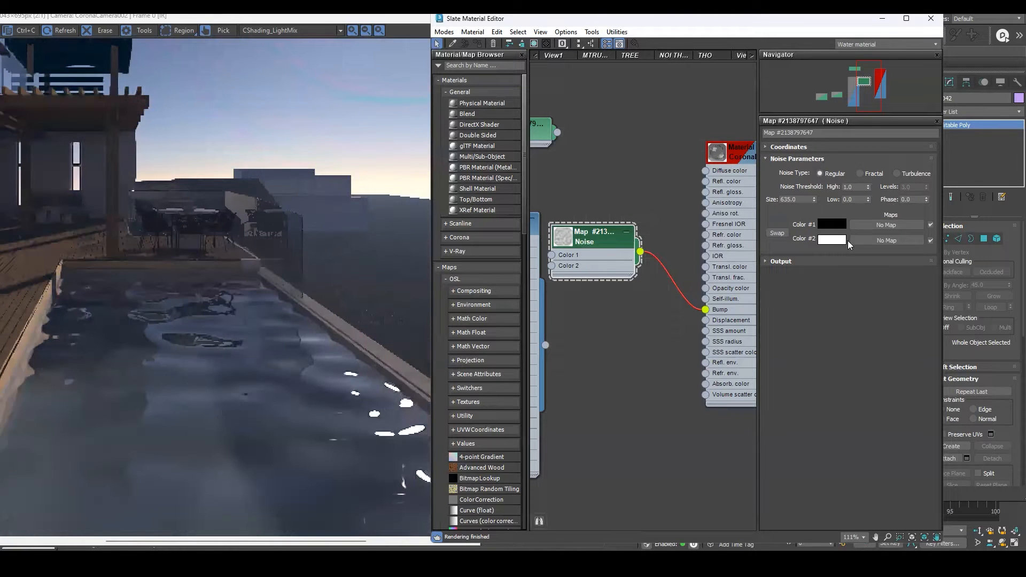
pyautogui.click(765, 261)
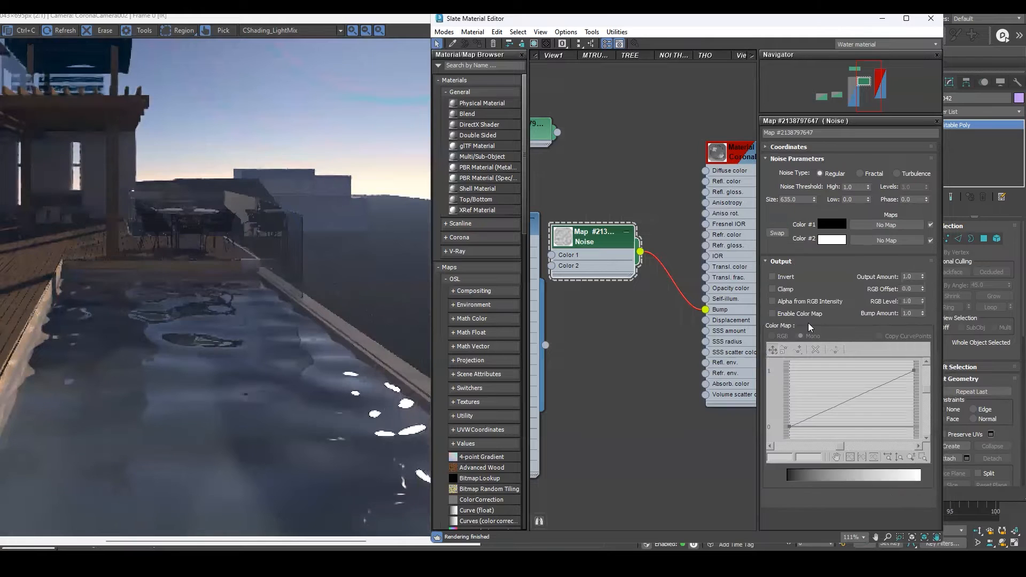
pyautogui.click(771, 147)
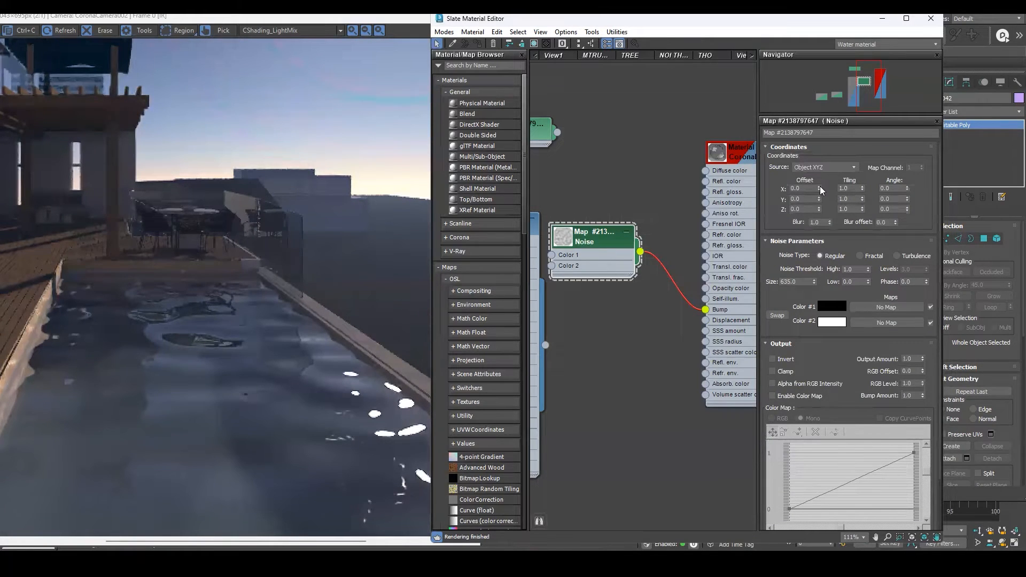
pyautogui.moveTo(810, 146); pyautogui.dragTo(811, 124)
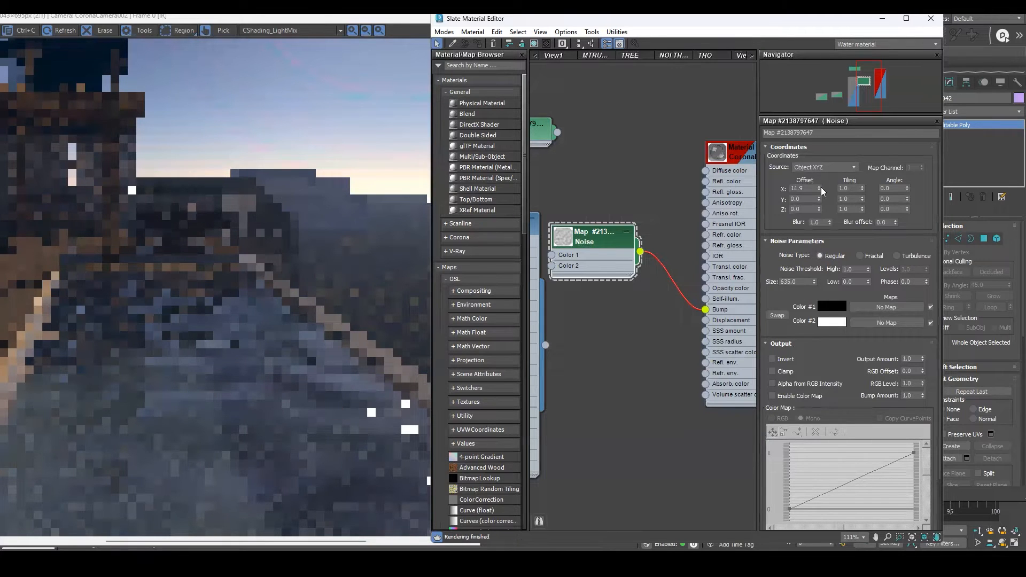
pyautogui.write('50')
pyautogui.press('Tab')
pyautogui.write('50')
pyautogui.press('Return')
pyautogui.press('Tab')
pyautogui.write('5')
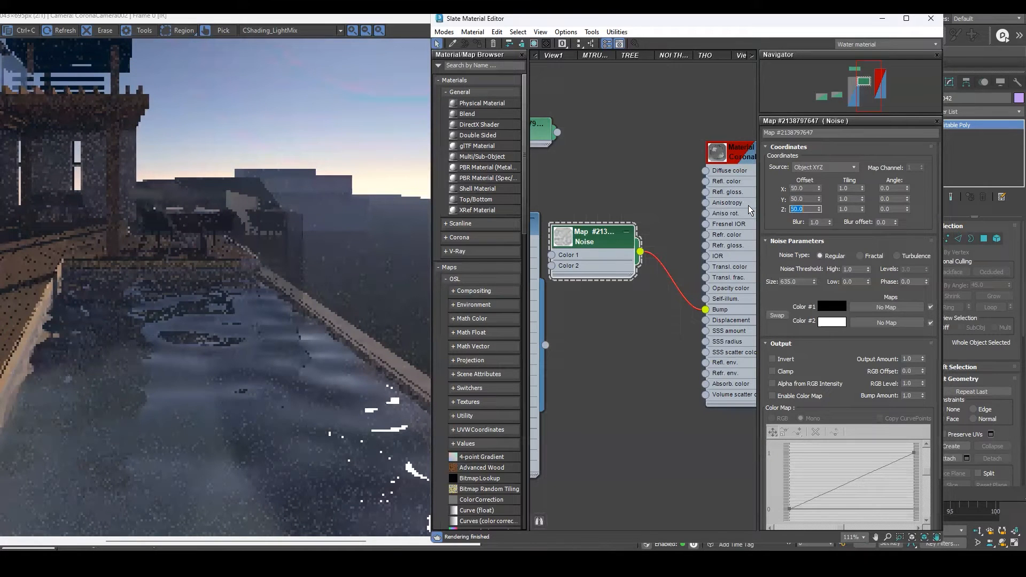
pyautogui.click(829, 169)
pyautogui.click(810, 183)
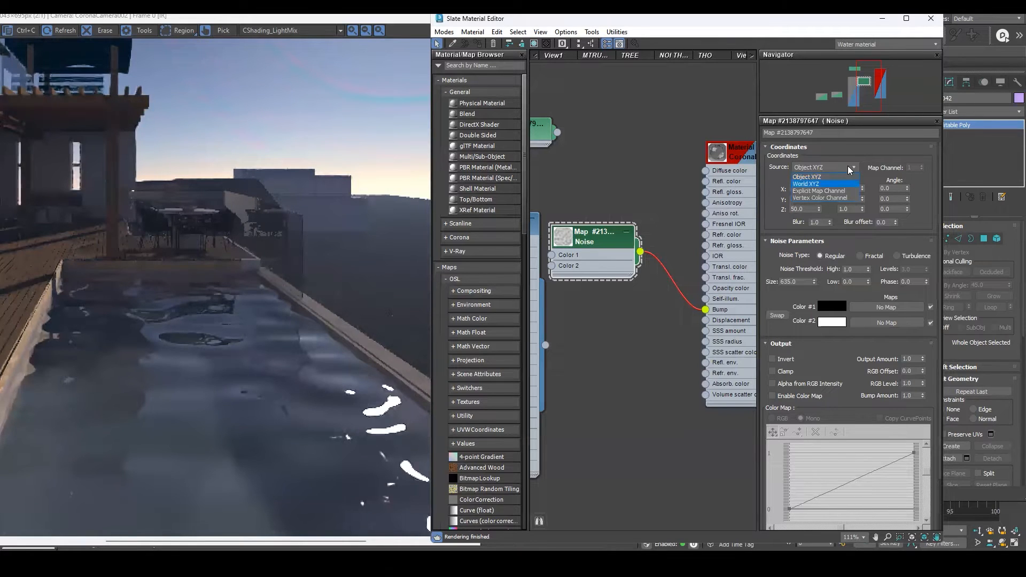
pyautogui.click(829, 167)
pyautogui.click(809, 177)
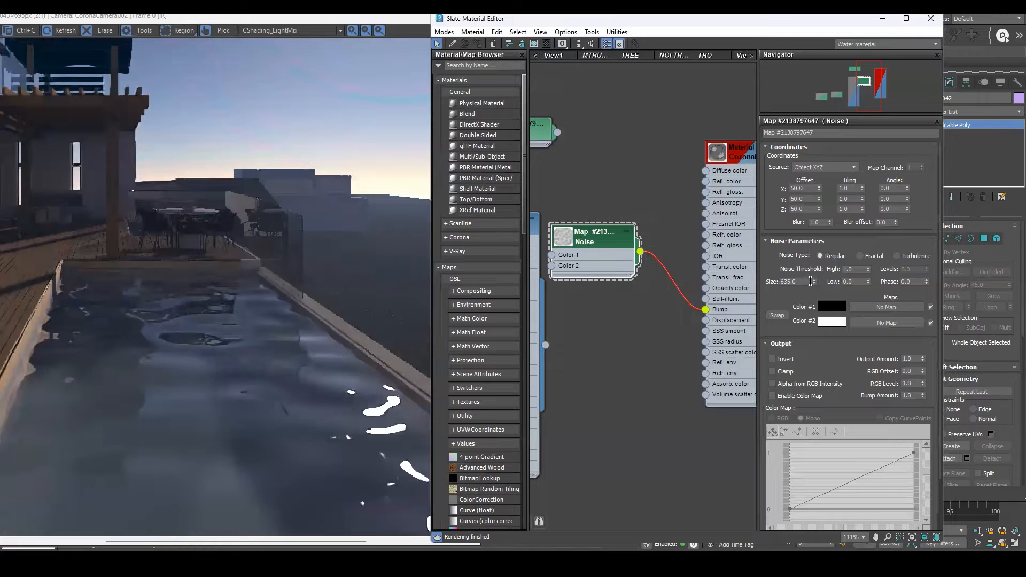
# Lower the Noise map's size to about 608 while watching the interactive render.
pyautogui.moveTo(814, 282); pyautogui.dragTo(819, 342)
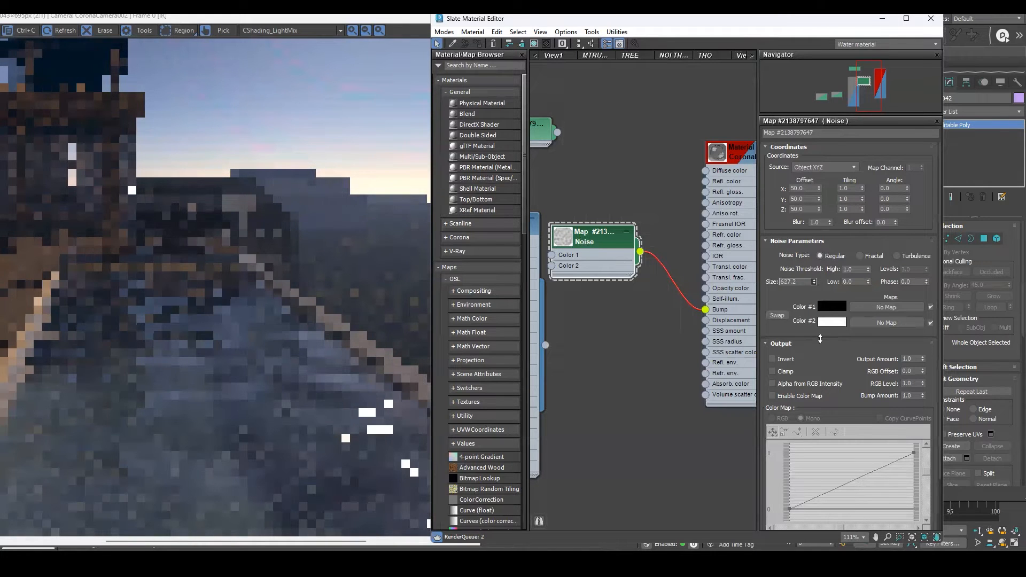
pyautogui.click(361, 25)
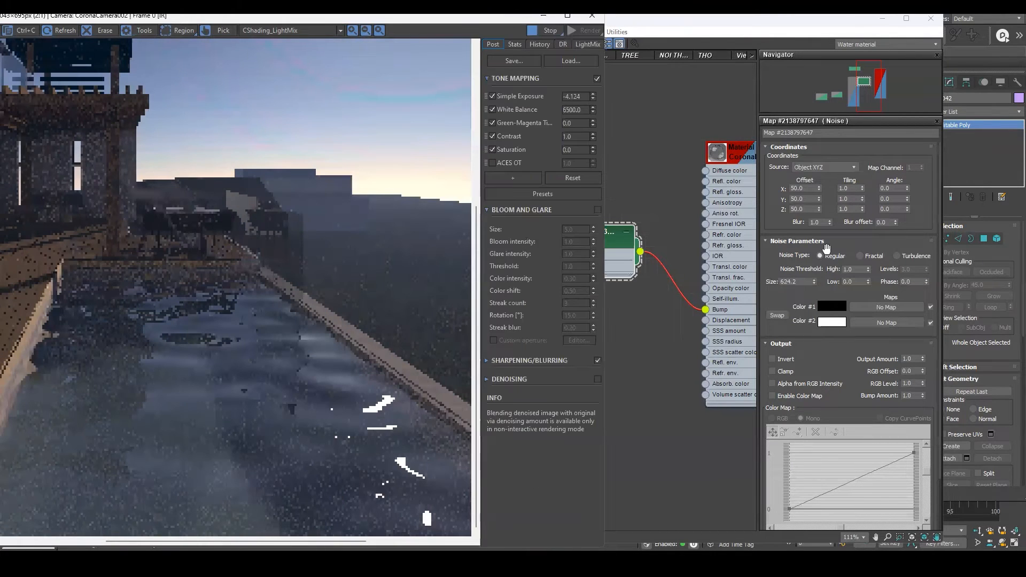
pyautogui.moveTo(814, 281); pyautogui.dragTo(824, 370)
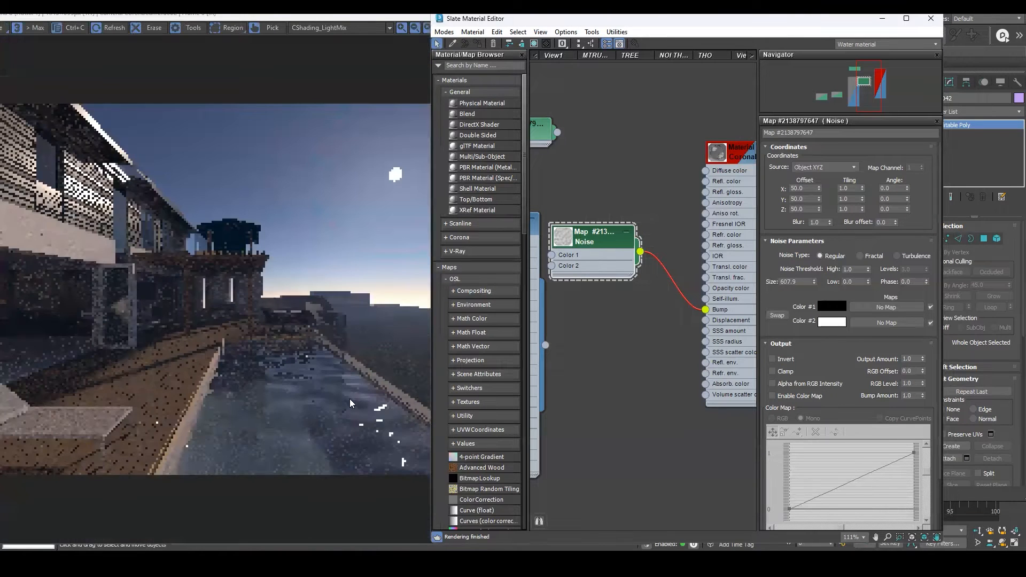
pyautogui.click(233, 307)
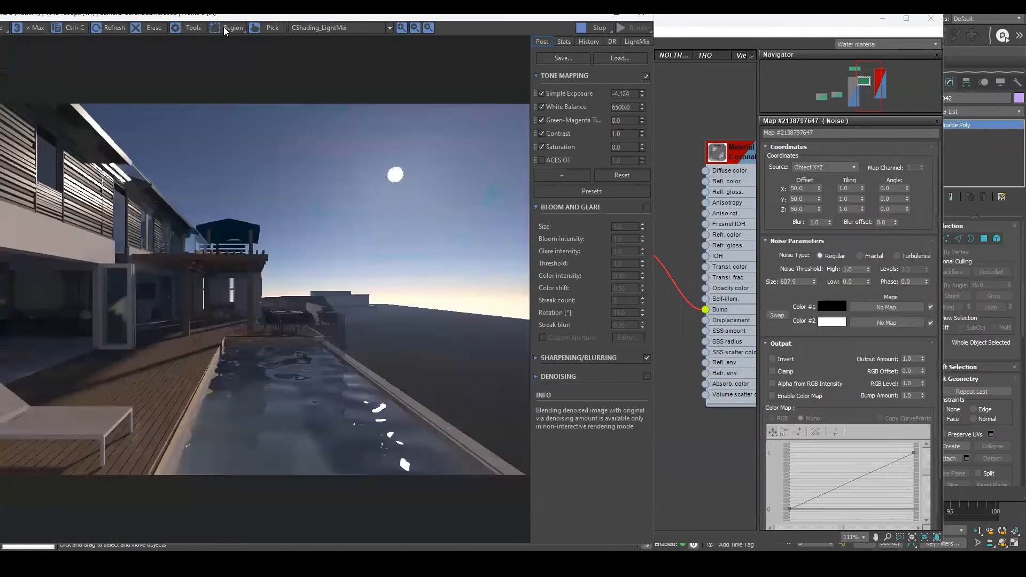
# Restrict the interactive render to a region around the pool water.
pyautogui.click(226, 30)
pyautogui.moveTo(176, 315); pyautogui.dragTo(520, 474)
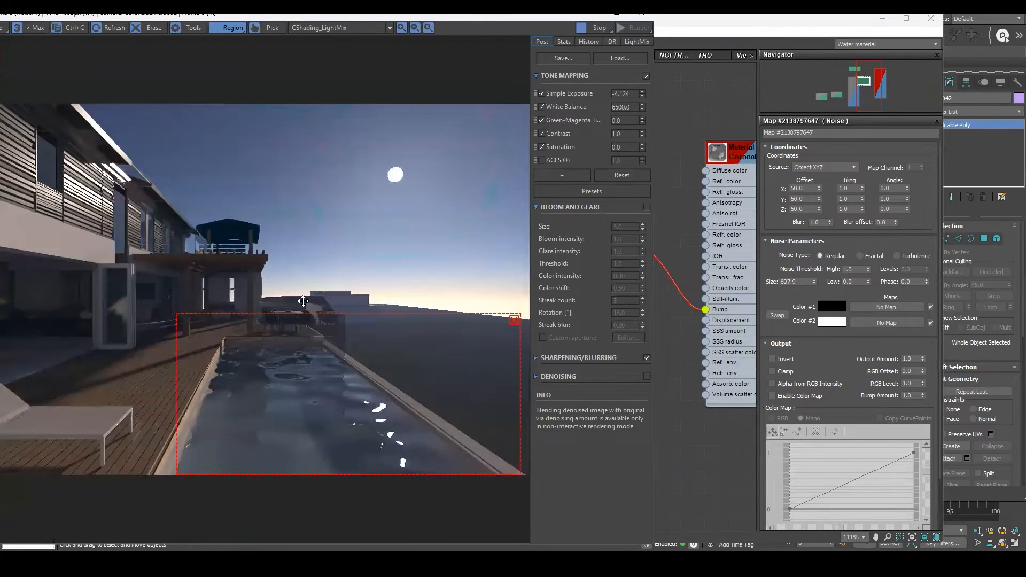
pyautogui.scroll(2, 303, 301)
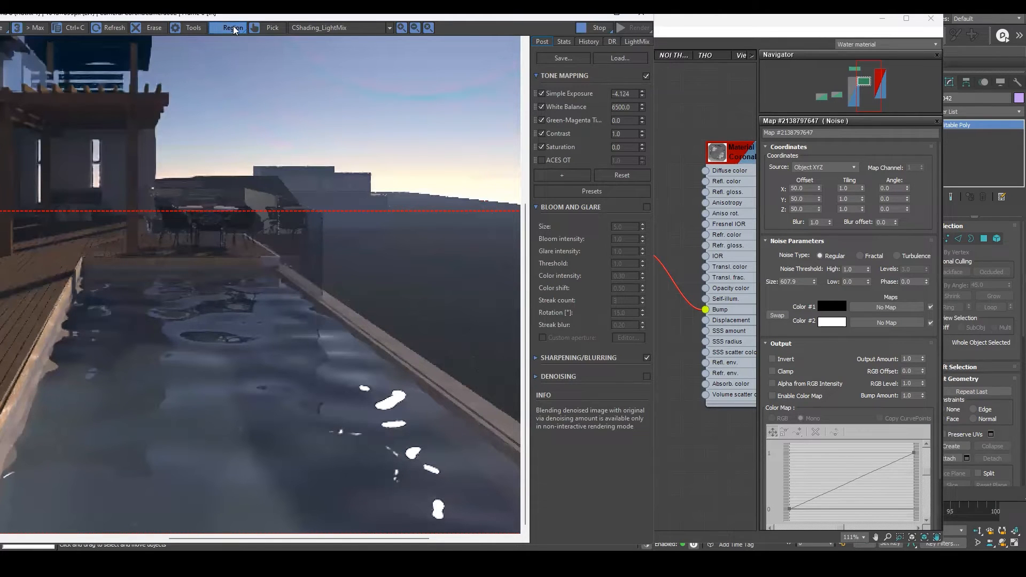
pyautogui.scroll(-2, 209, 205)
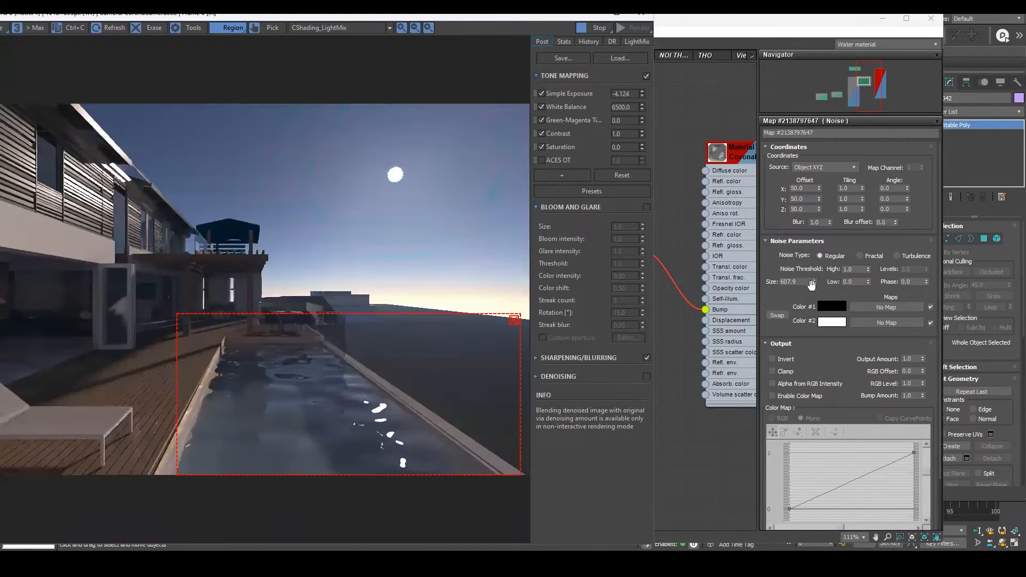
# Try Noise map sizes of 1000 and then 50000.
pyautogui.doubleClick(796, 282)
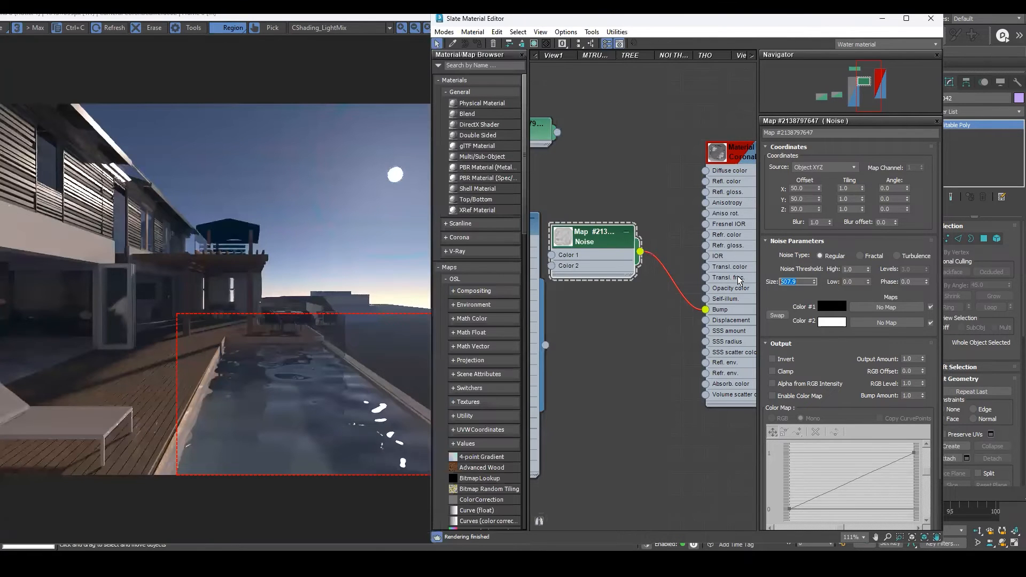
pyautogui.write('1000')
pyautogui.press('Return')
pyautogui.write('50000')
pyautogui.press('Return')
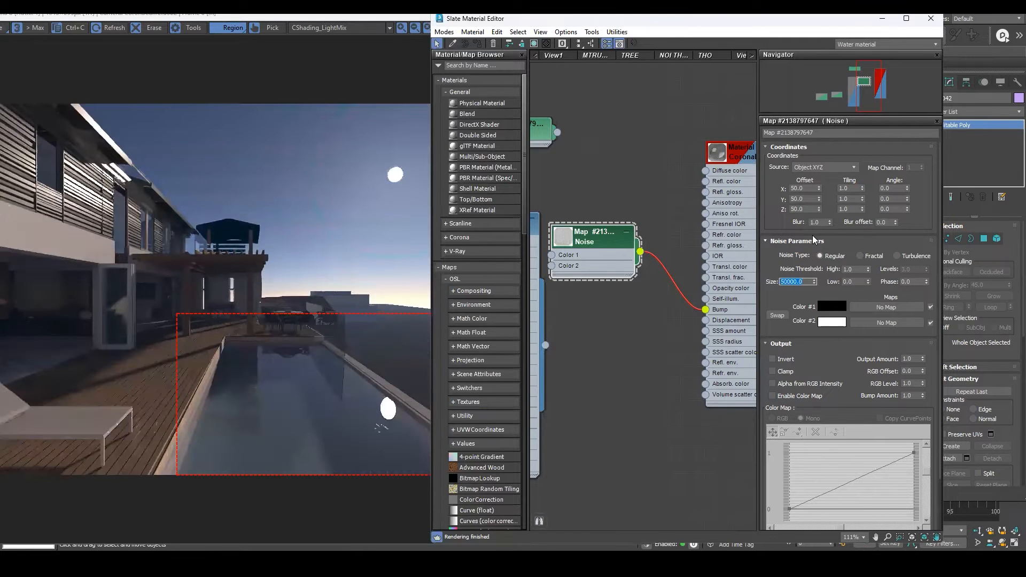
# Set the Noise map's size to 100.
pyautogui.write('100')
pyautogui.press('Return')
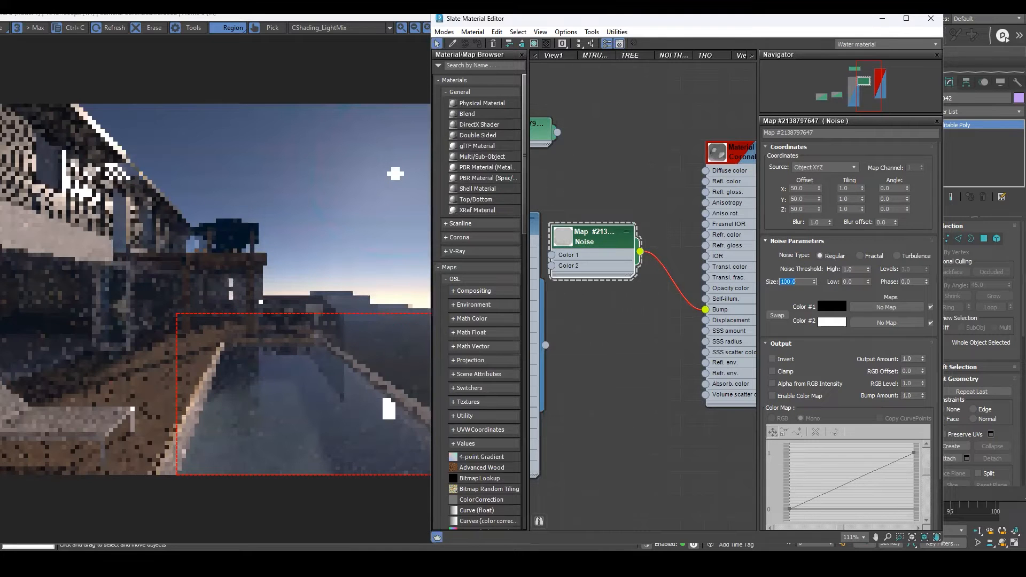
pyautogui.scroll(1, 365, 336)
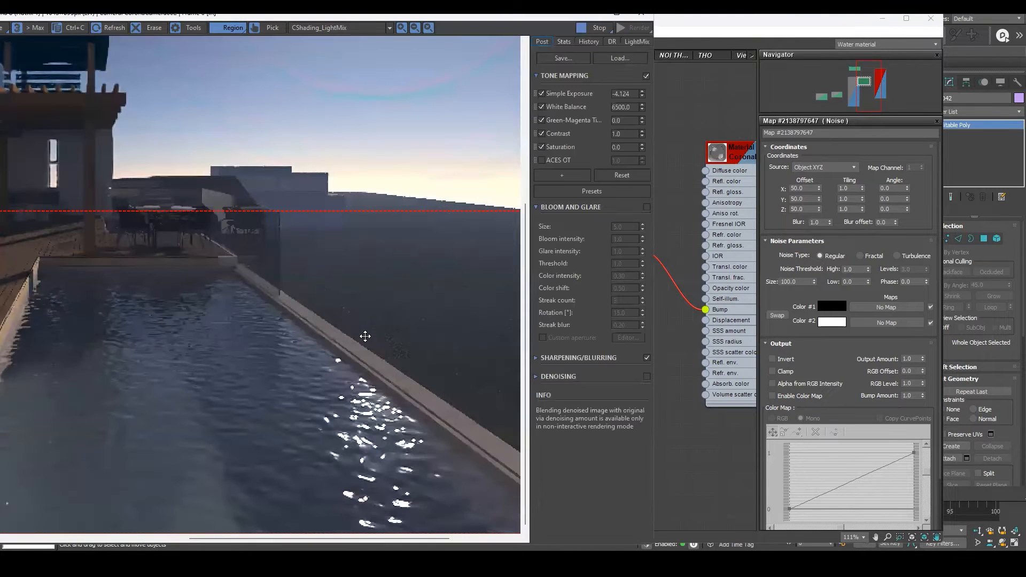
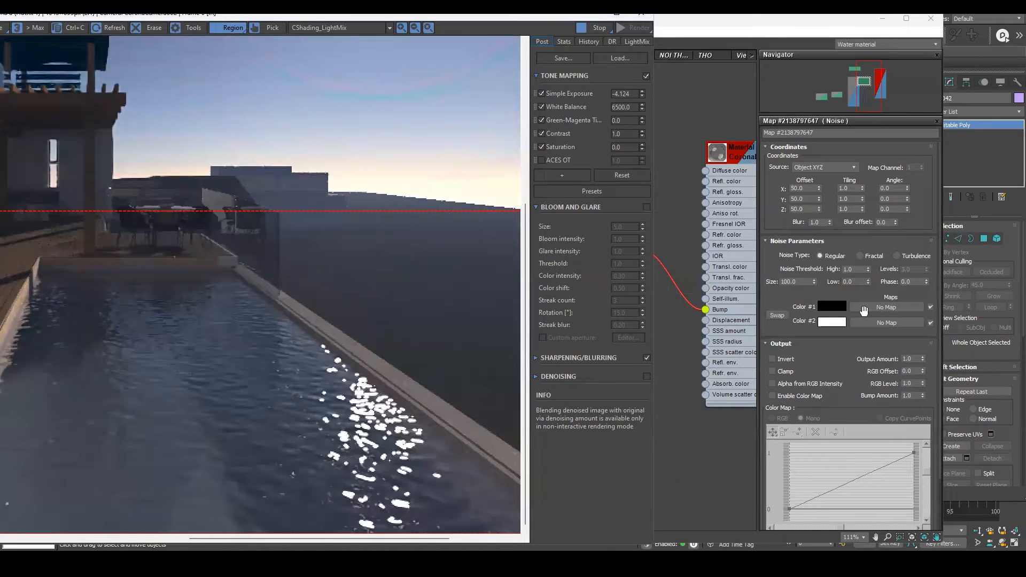
# Try Noise map sizes of 60 and then 120 on the water bump.
pyautogui.click(811, 273)
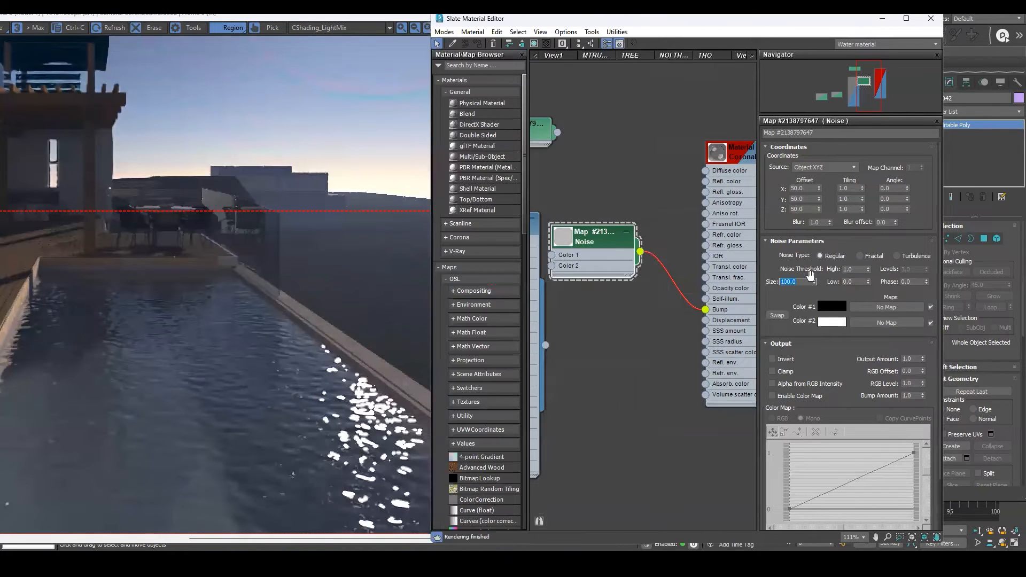
pyautogui.write('60')
pyautogui.press('Return')
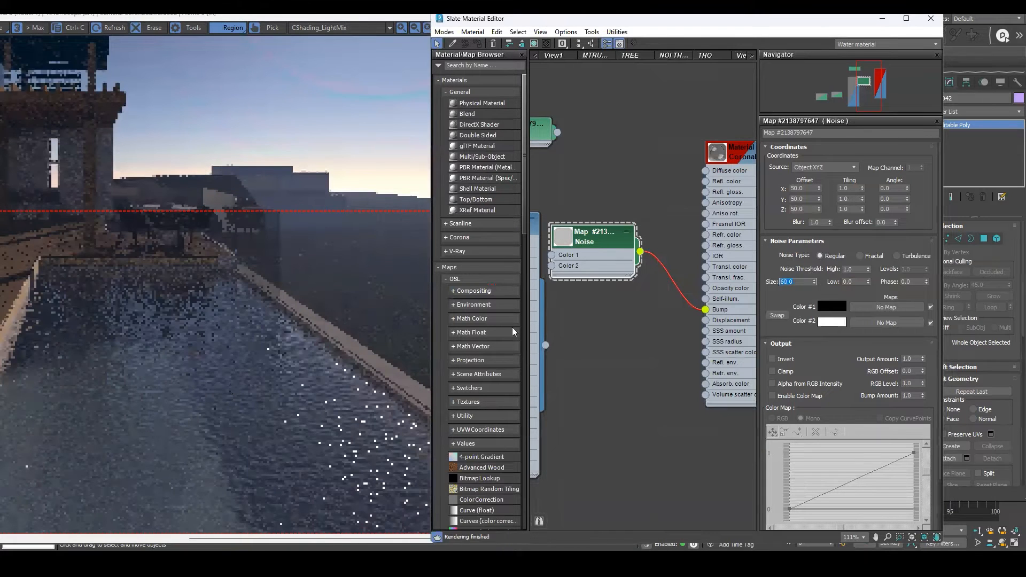
pyautogui.write('120')
pyautogui.press('Return')
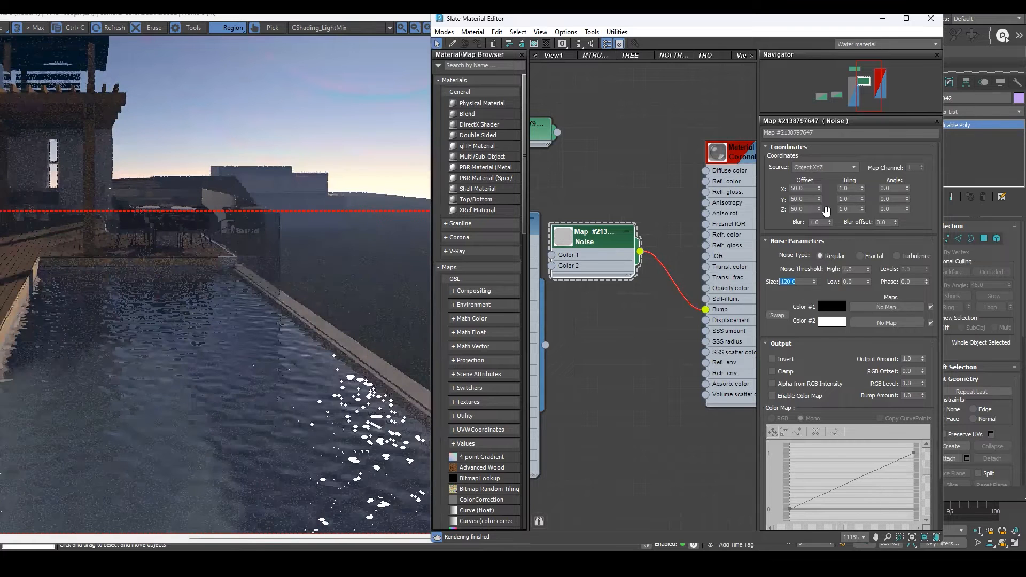
# Set the Noise map's size to 150 and inspect the water in the interactive render.
pyautogui.write('150')
pyautogui.press('Return')
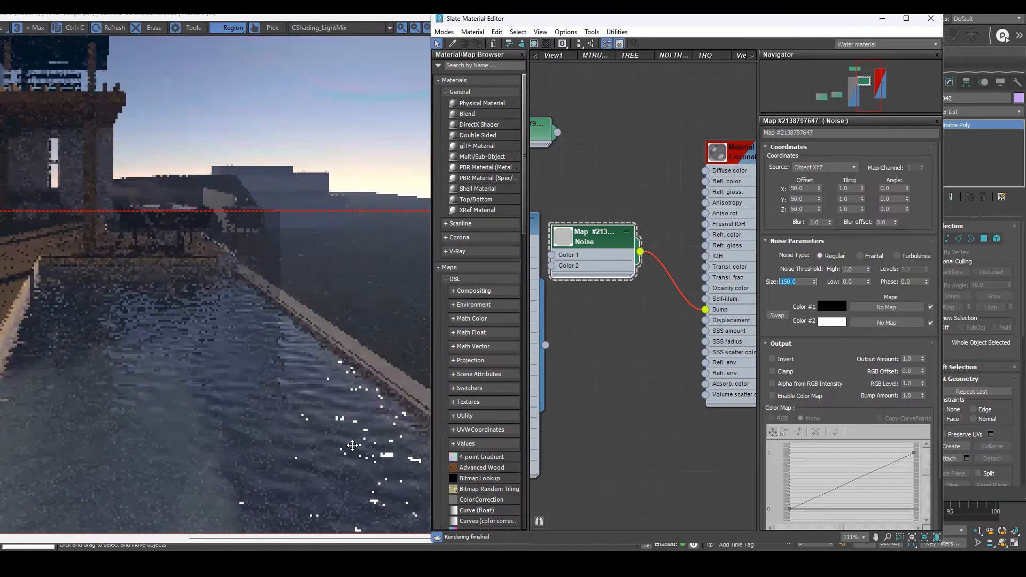
pyautogui.click(352, 445)
pyautogui.scroll(3, 333, 389)
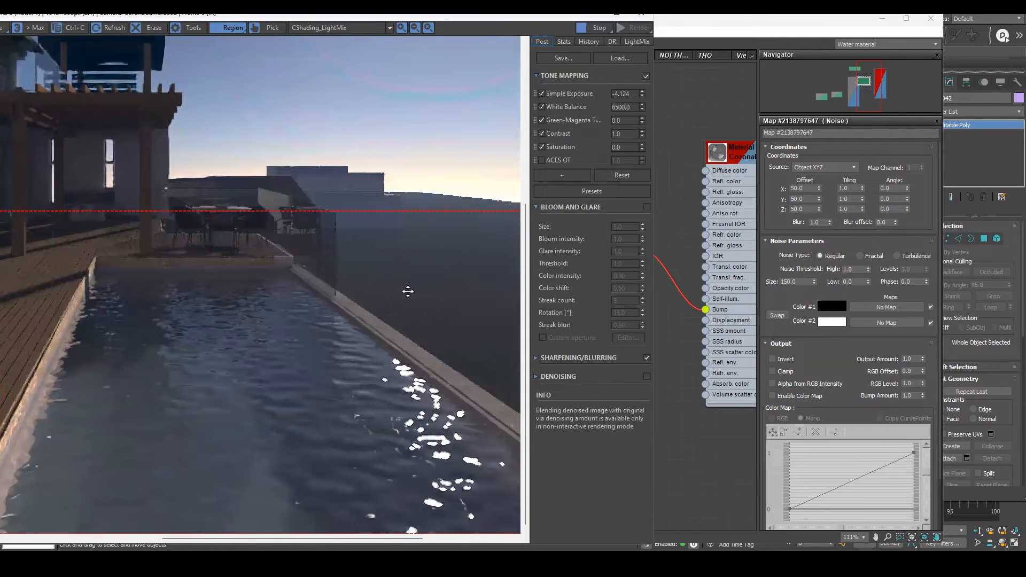
pyautogui.scroll(-3, 359, 373)
pyautogui.scroll(4, 369, 313)
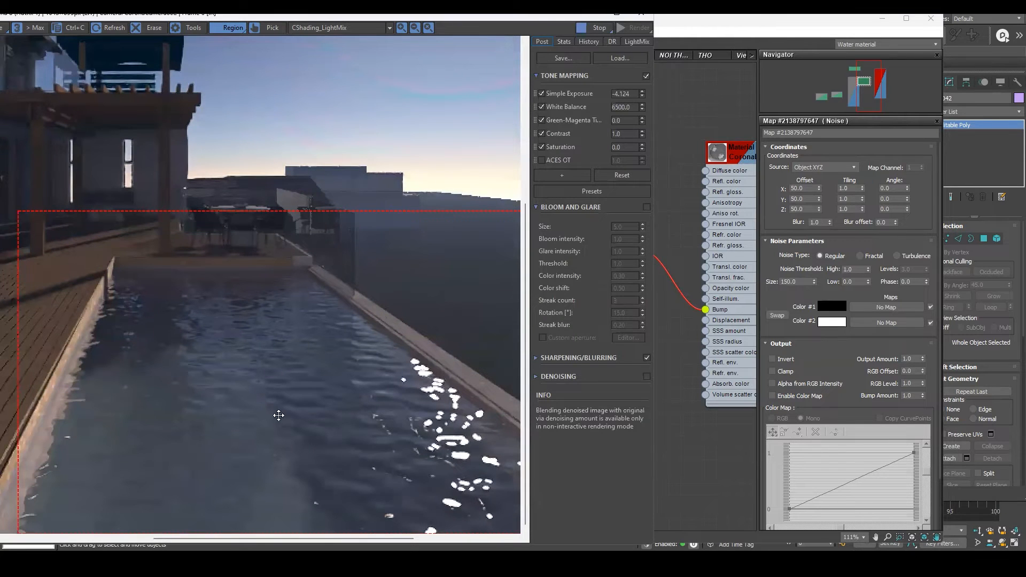
pyautogui.scroll(-3, 310, 385)
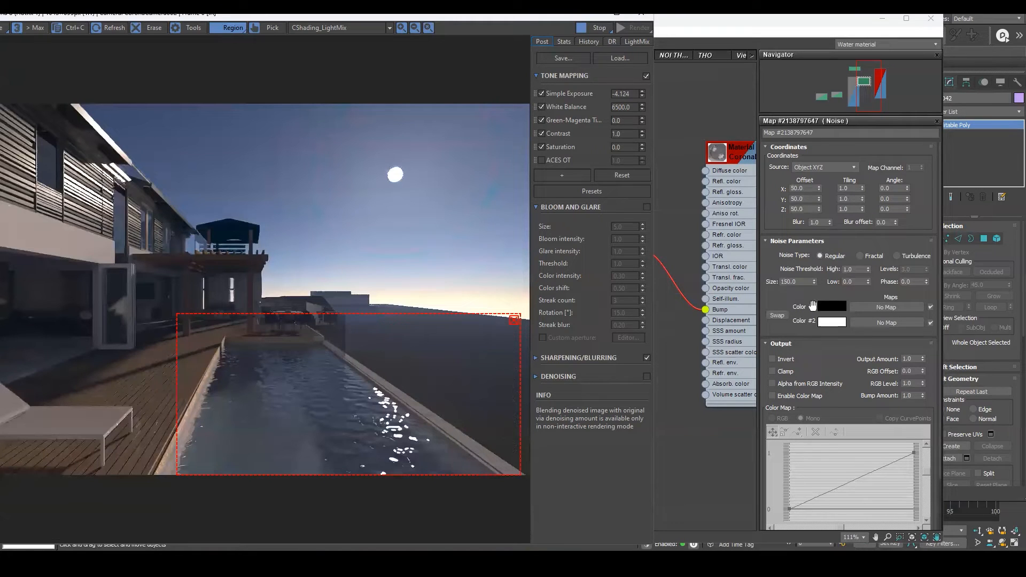
pyautogui.scroll(-3, 676, 282)
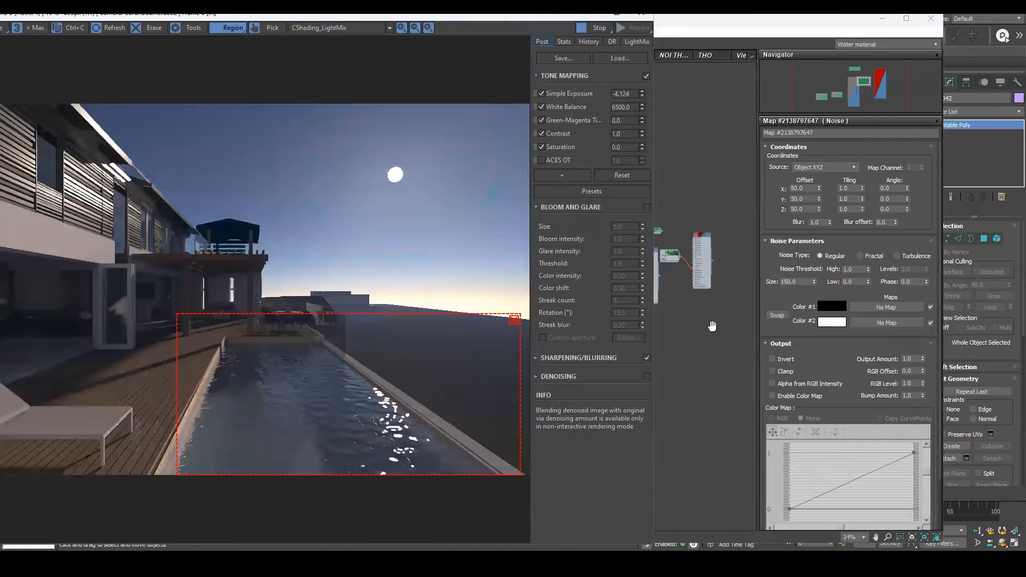
# Change the Noise map's Color #1 to a light blue, then swap the two noise colors.
pyautogui.click(691, 270)
pyautogui.scroll(5, 564, 275)
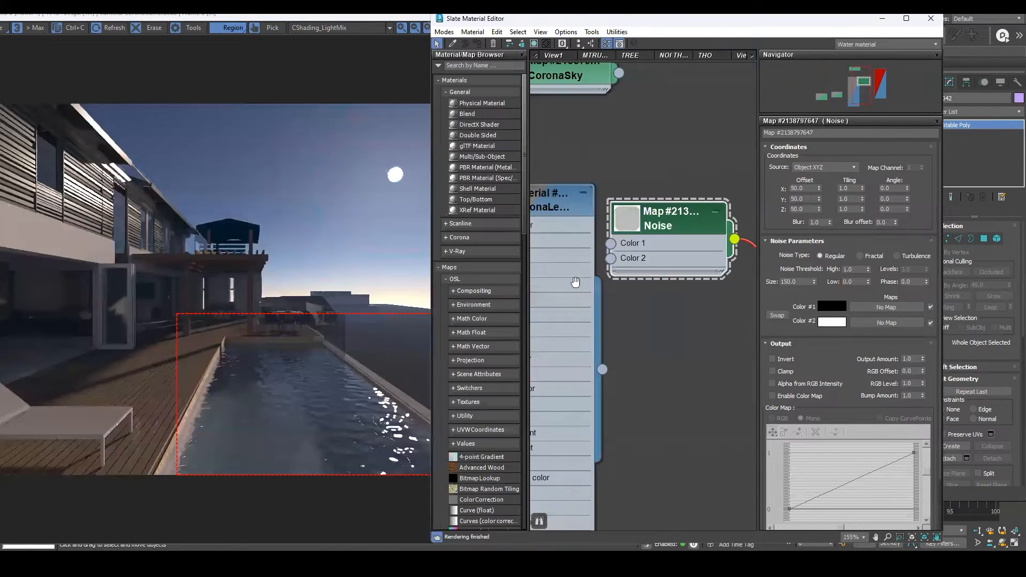
pyautogui.moveTo(607, 301); pyautogui.dragTo(658, 332, button='middle')
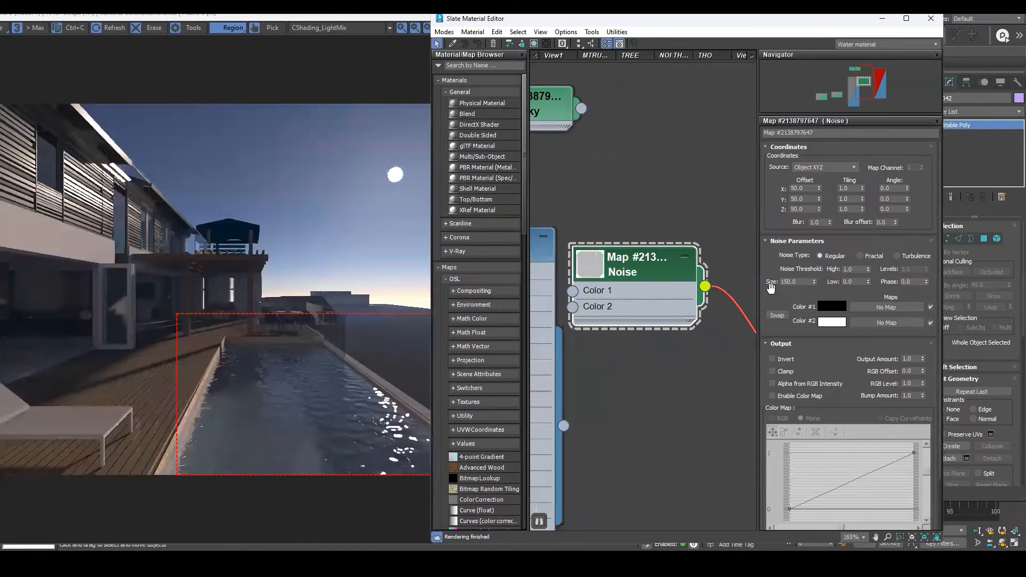
pyautogui.click(830, 306)
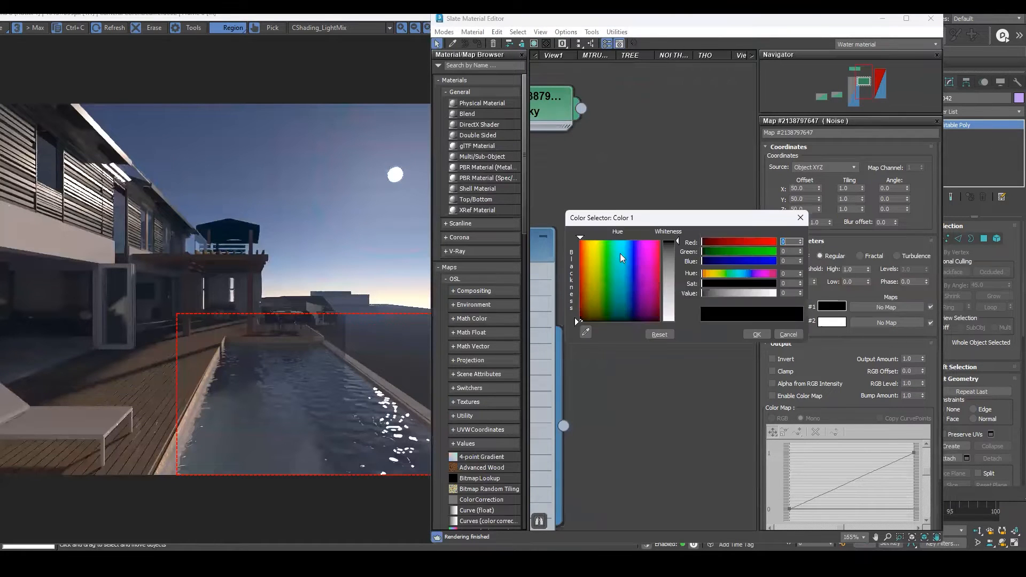
pyautogui.click(624, 245)
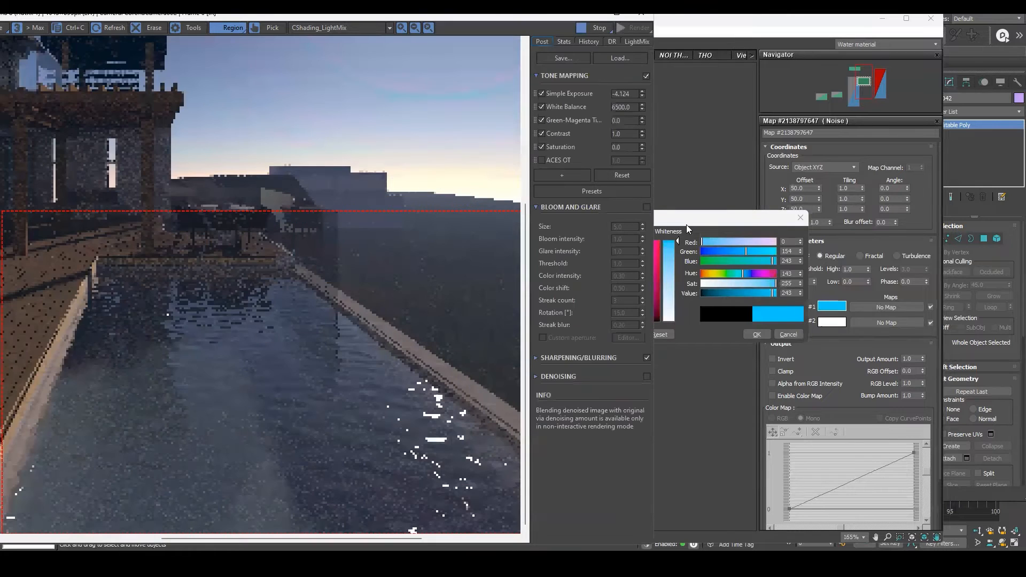
pyautogui.moveTo(688, 218); pyautogui.dragTo(635, 243)
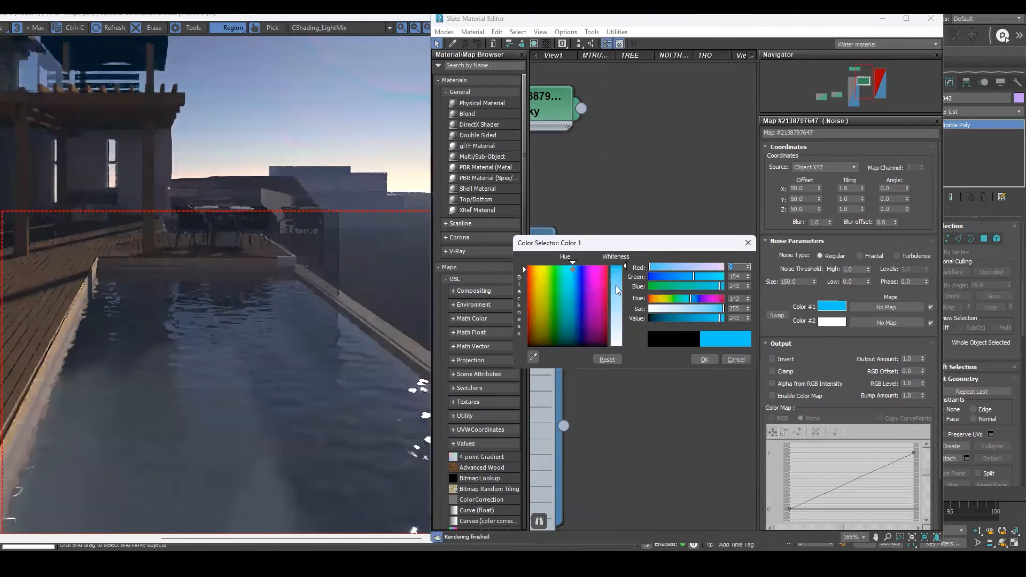
pyautogui.click(661, 279)
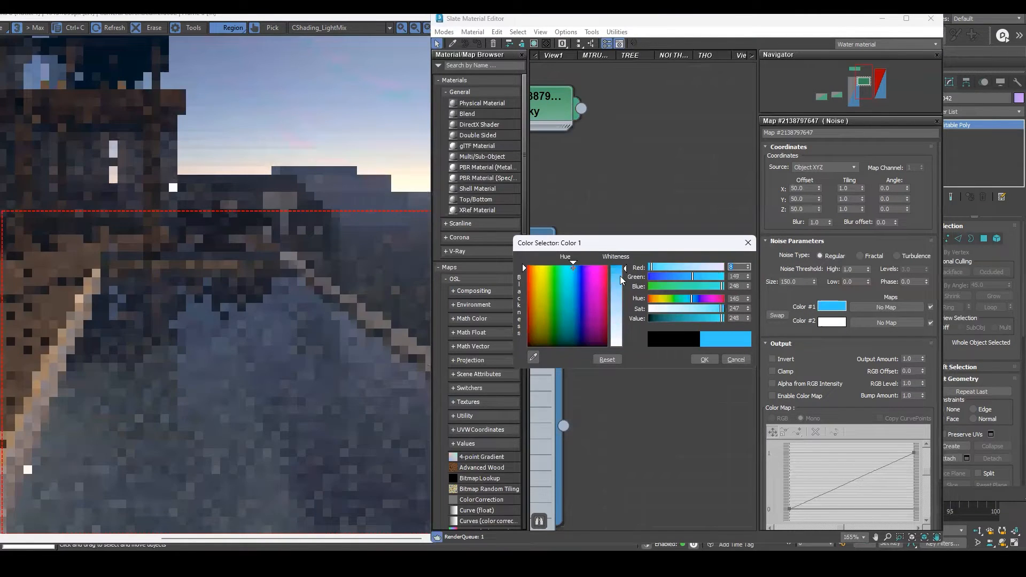
pyautogui.click(736, 359)
pyautogui.click(771, 317)
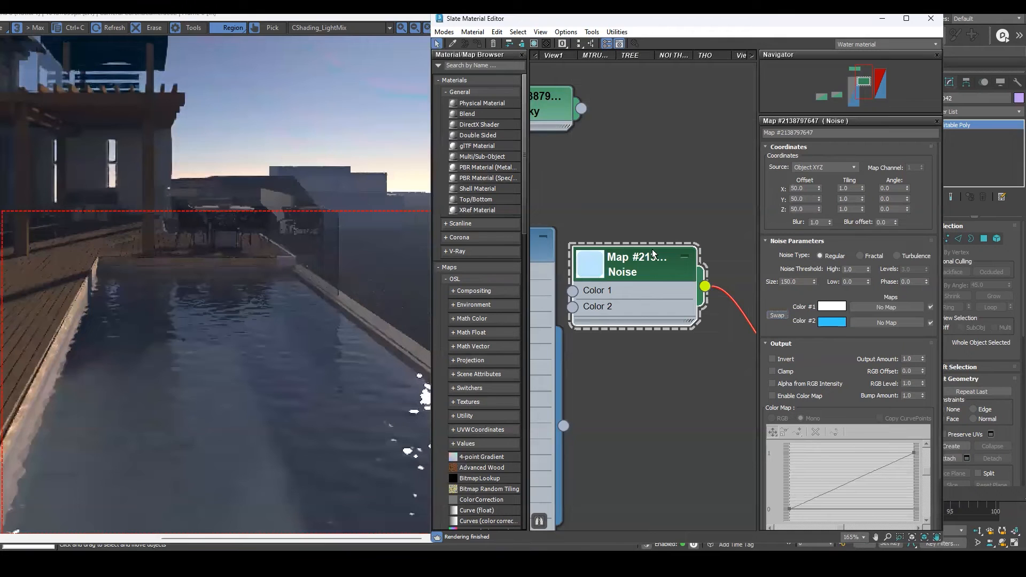
# Open the water material's Volumetrics and SSS settings and set the absorption color to a dark blue.
pyautogui.scroll(-2, 793, 111)
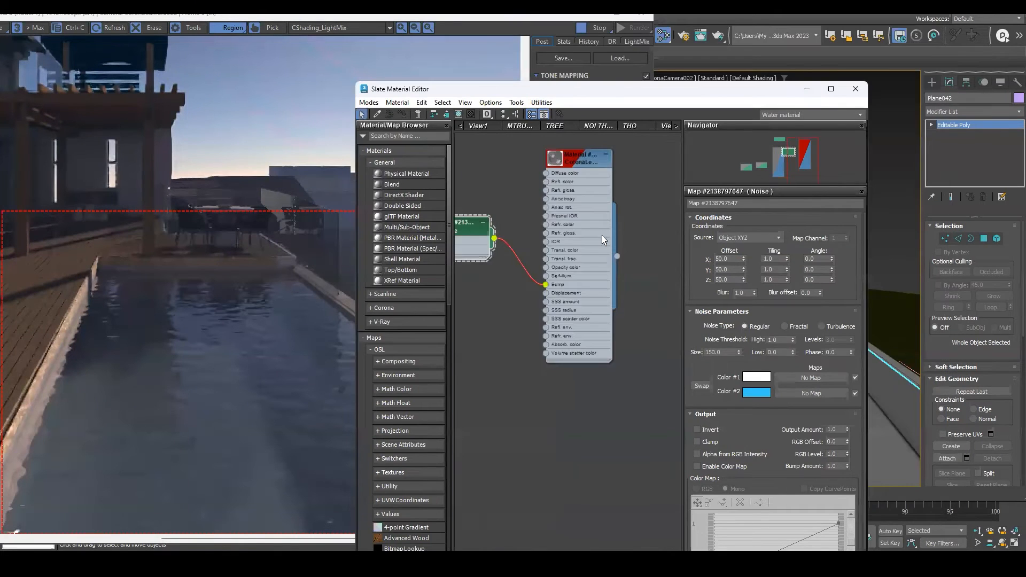
pyautogui.scroll(4, 630, 256)
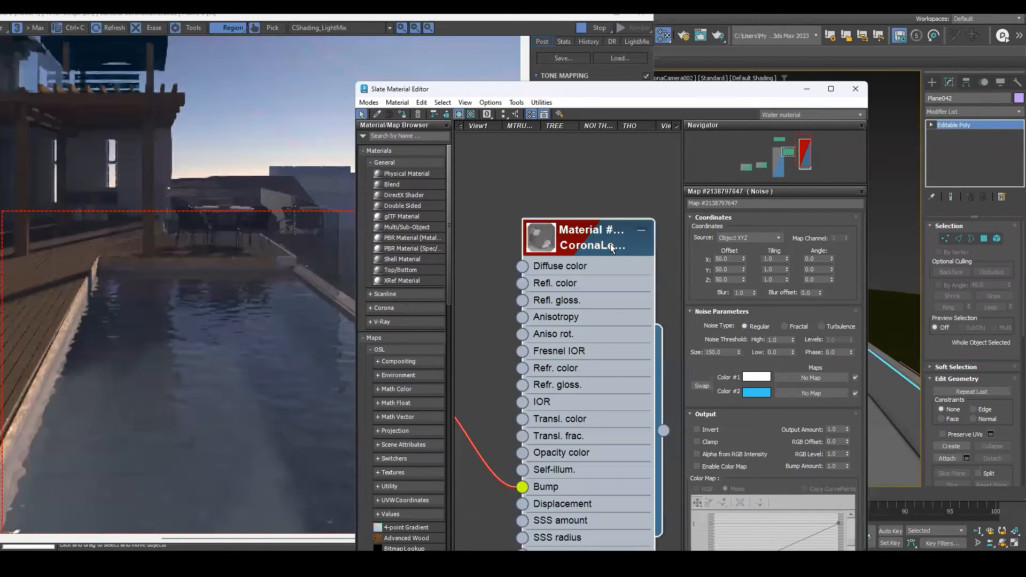
pyautogui.doubleClick(574, 243)
pyautogui.scroll(1, 588, 243)
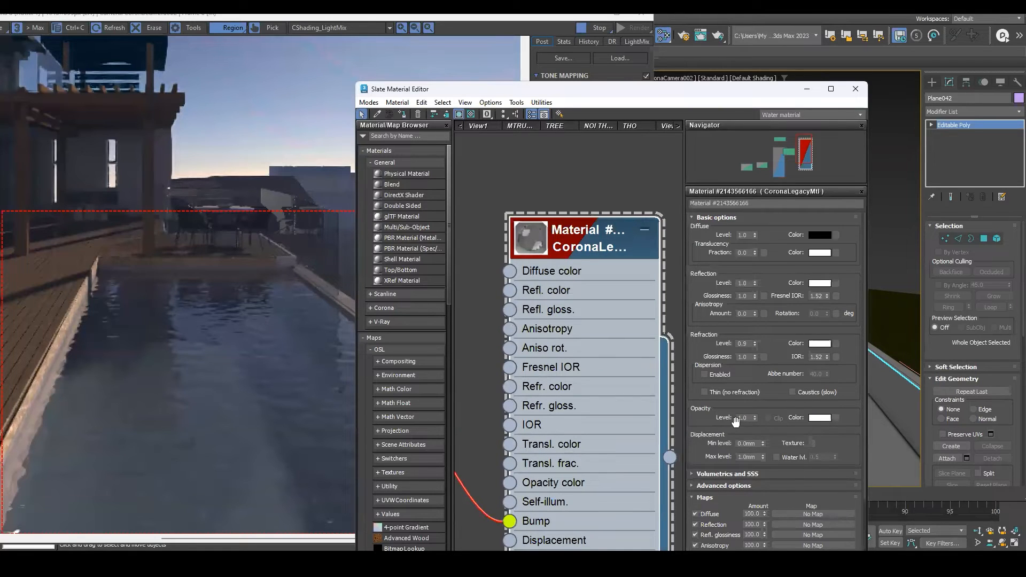
pyautogui.scroll(-3, 699, 344)
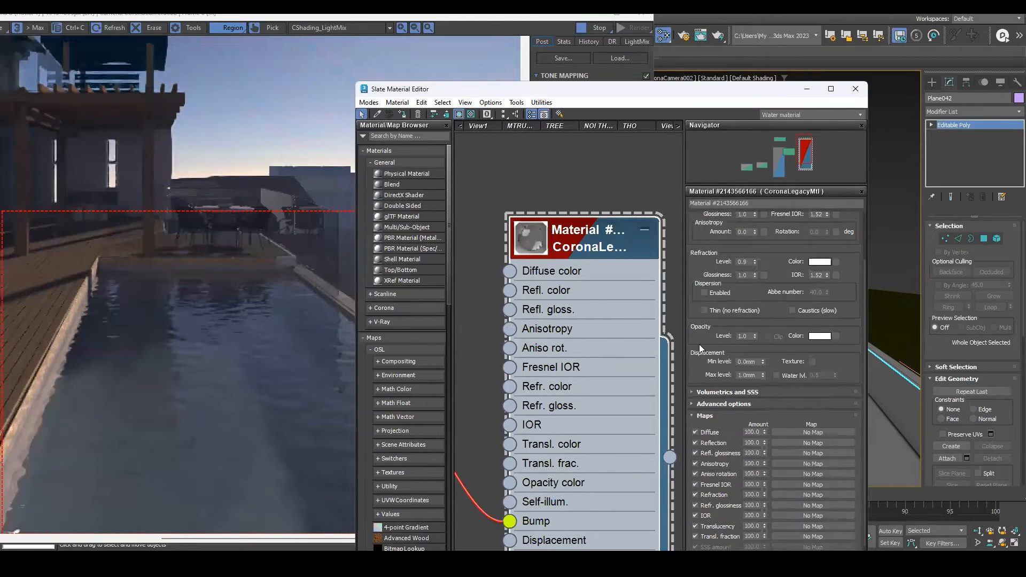
pyautogui.scroll(-2, 699, 344)
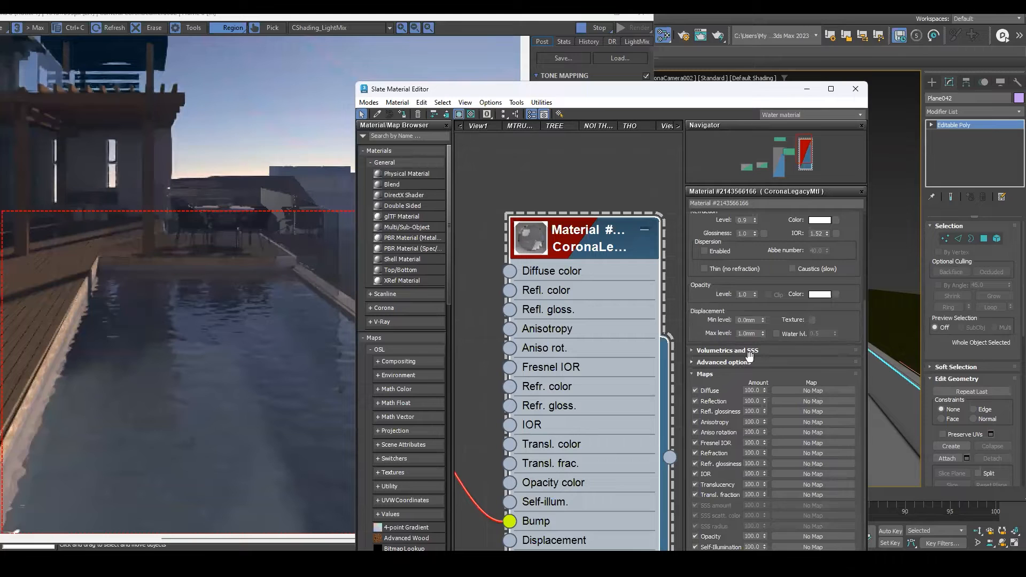
pyautogui.click(749, 351)
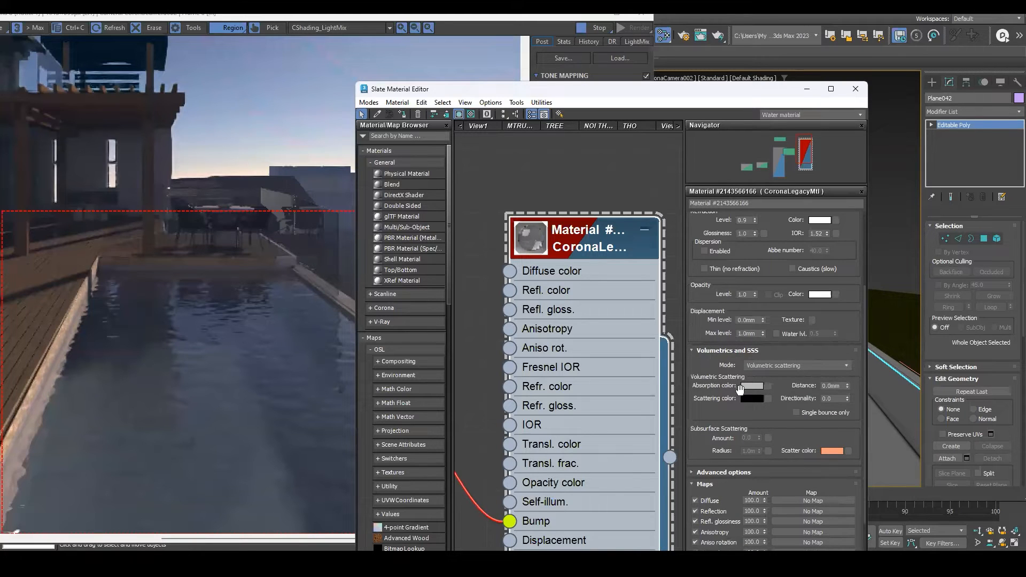
pyautogui.scroll(-2, 714, 319)
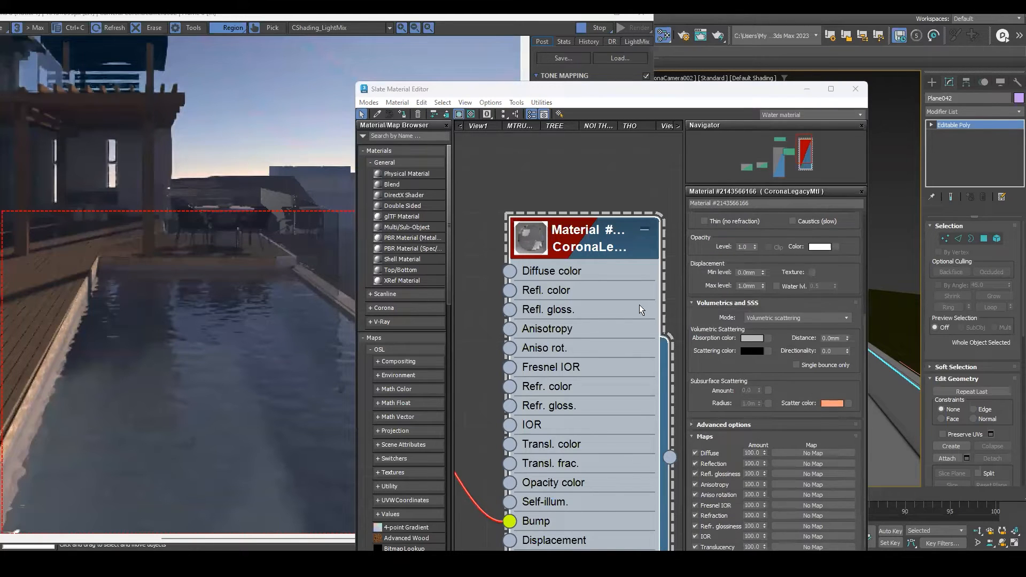
pyautogui.click(752, 338)
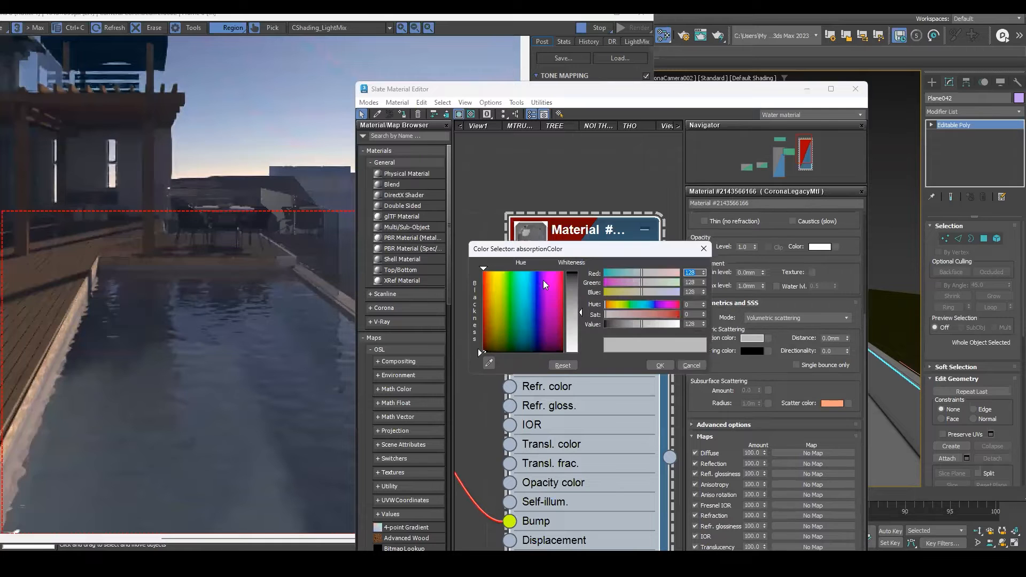
pyautogui.click(531, 273)
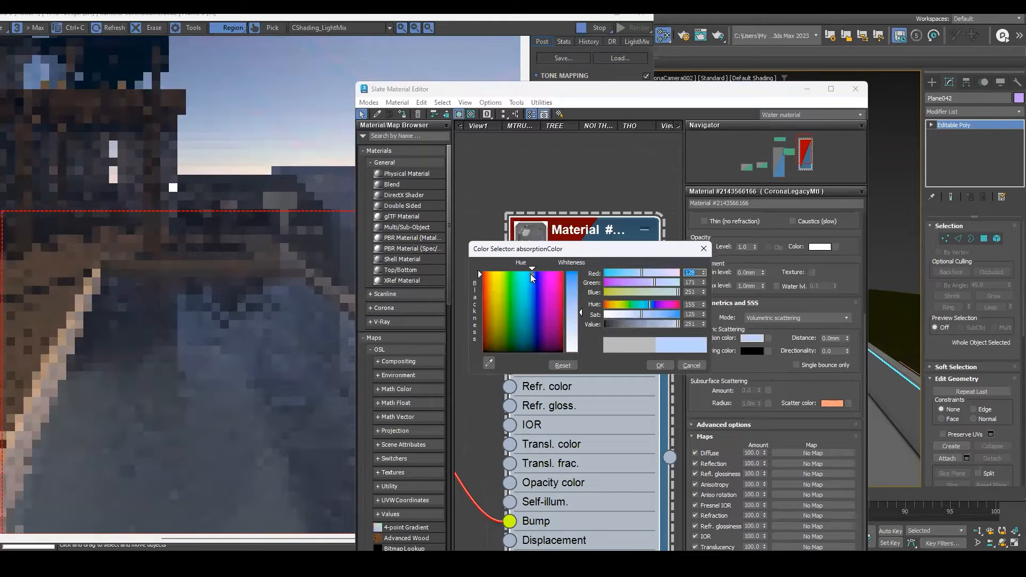
pyautogui.click(573, 286)
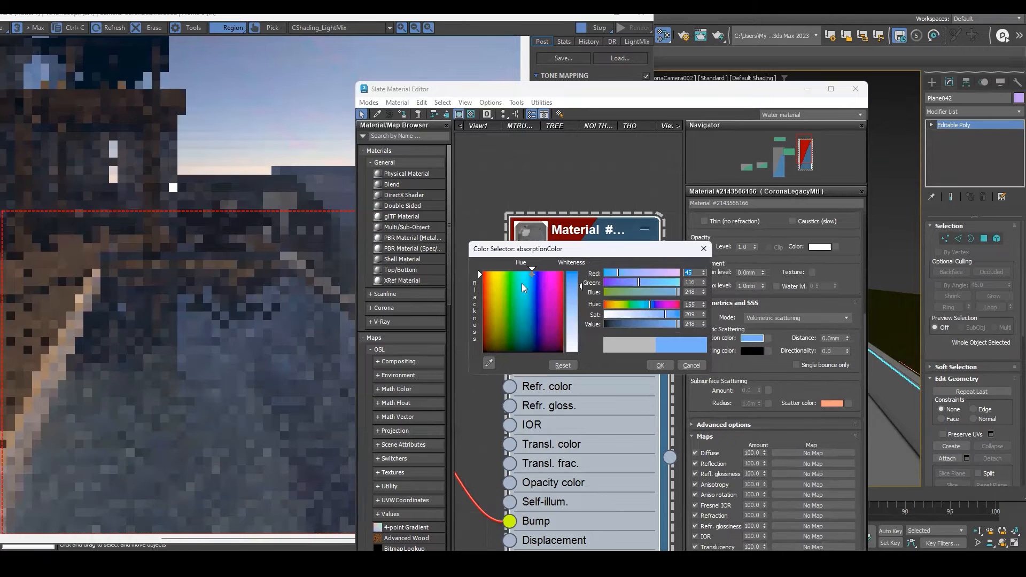
pyautogui.click(535, 326)
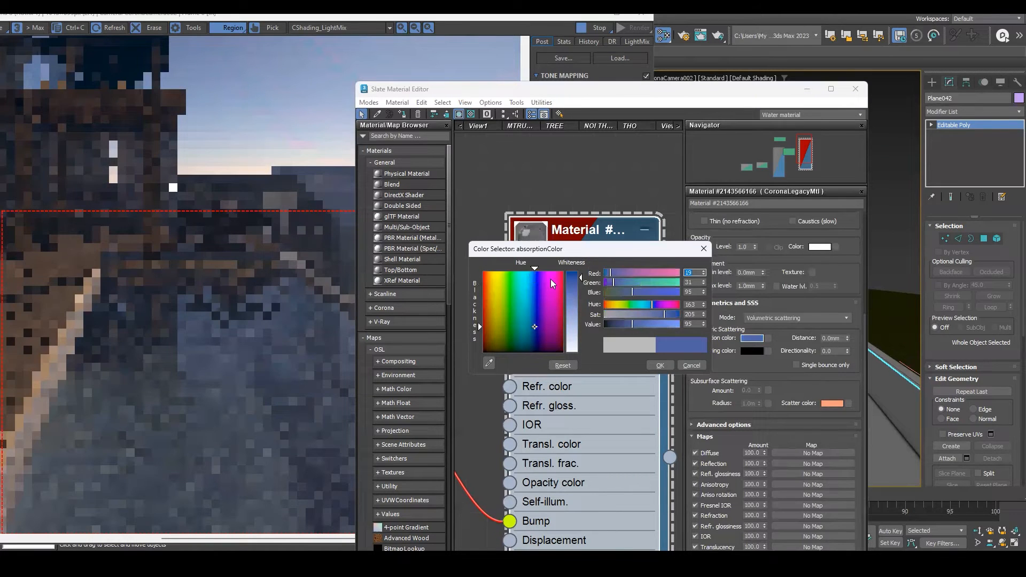
pyautogui.click(658, 367)
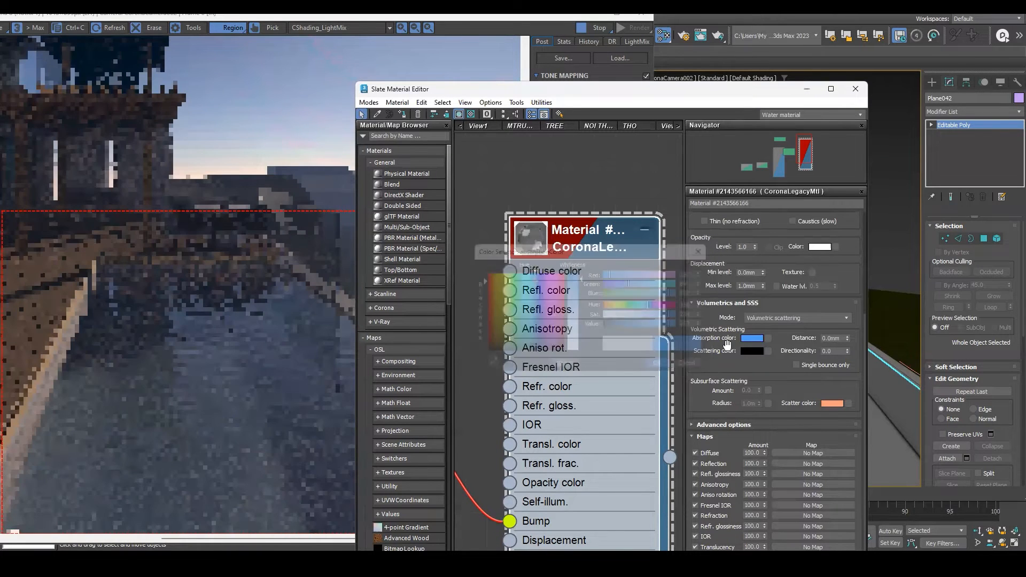
# Set the water material's volumetric scattering color to a teal cyan.
pyautogui.click(747, 352)
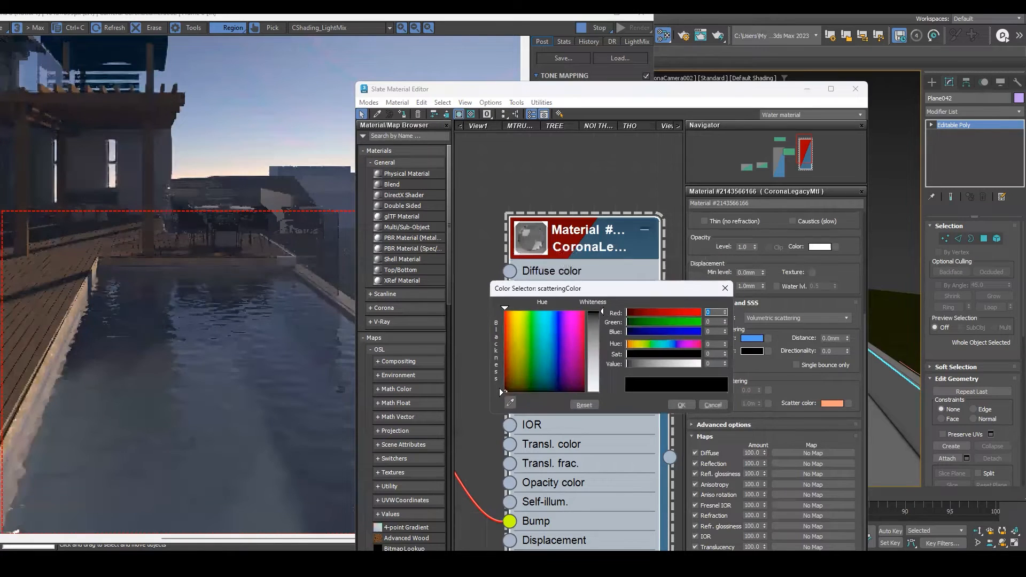
pyautogui.click(542, 342)
pyautogui.click(681, 405)
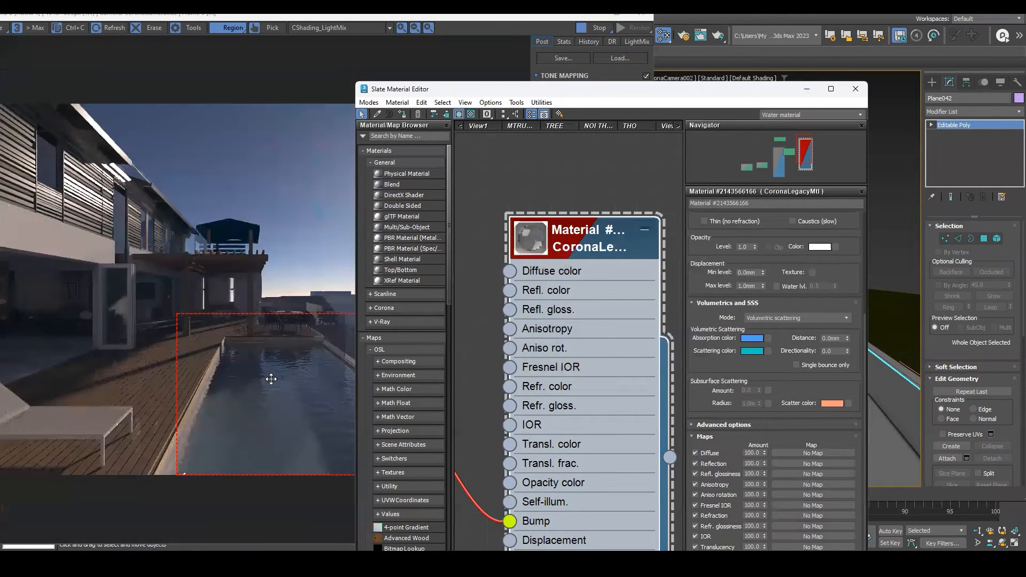
pyautogui.click(271, 379)
pyautogui.scroll(2, 417, 405)
pyautogui.moveTo(452, 412); pyautogui.dragTo(421, 378, button='middle')
pyautogui.scroll(-1, 421, 378)
# Try raising the volumetric scattering distance to about 185 m while checking the render.
pyautogui.moveTo(847, 338); pyautogui.dragTo(847, 313)
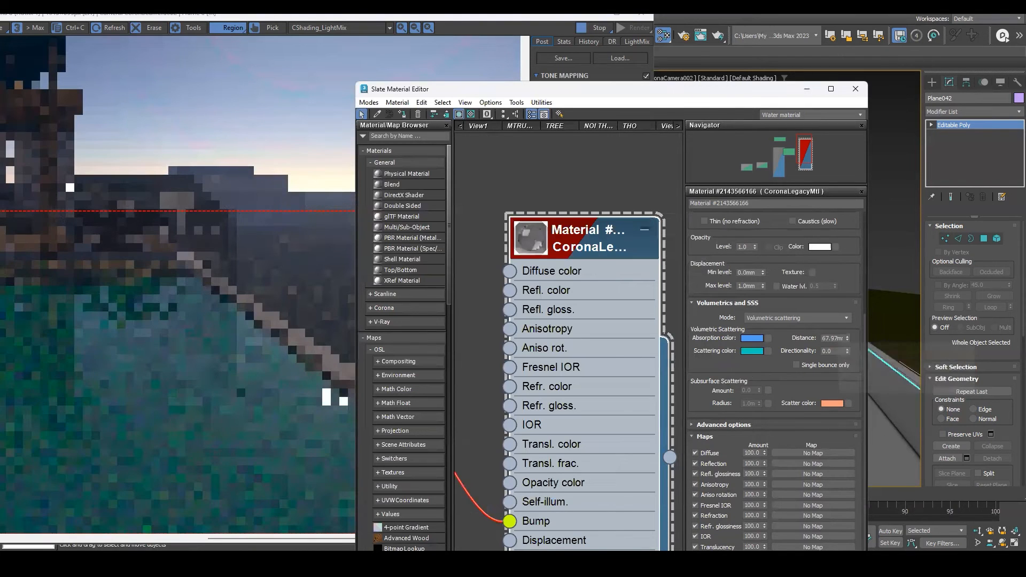
pyautogui.scroll(-1, 166, 263)
pyautogui.scroll(1, 268, 399)
pyautogui.moveTo(268, 399); pyautogui.dragTo(213, 393, button='middle')
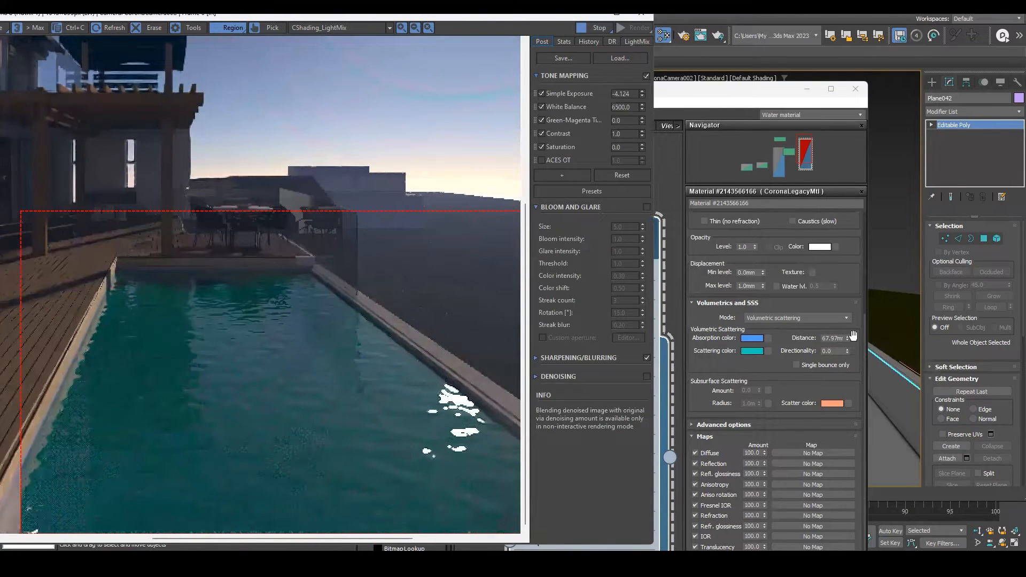
pyautogui.moveTo(848, 338); pyautogui.dragTo(847, 318)
pyautogui.scroll(-1, 329, 347)
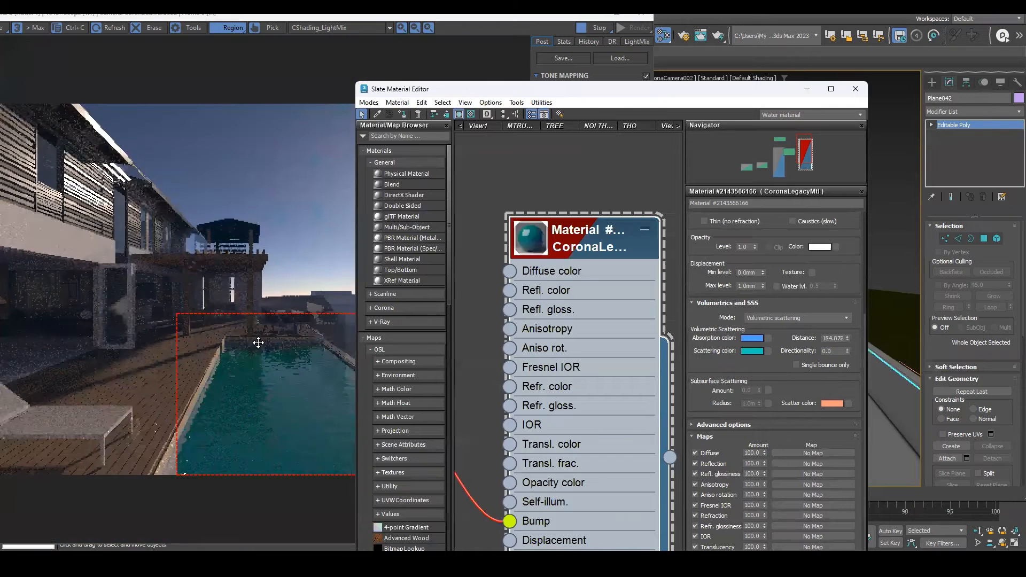
pyautogui.click(258, 343)
# Set the volumetric directionality to 0.99 and reset the scattering distance to 0 m.
pyautogui.moveTo(848, 351); pyautogui.dragTo(816, 540)
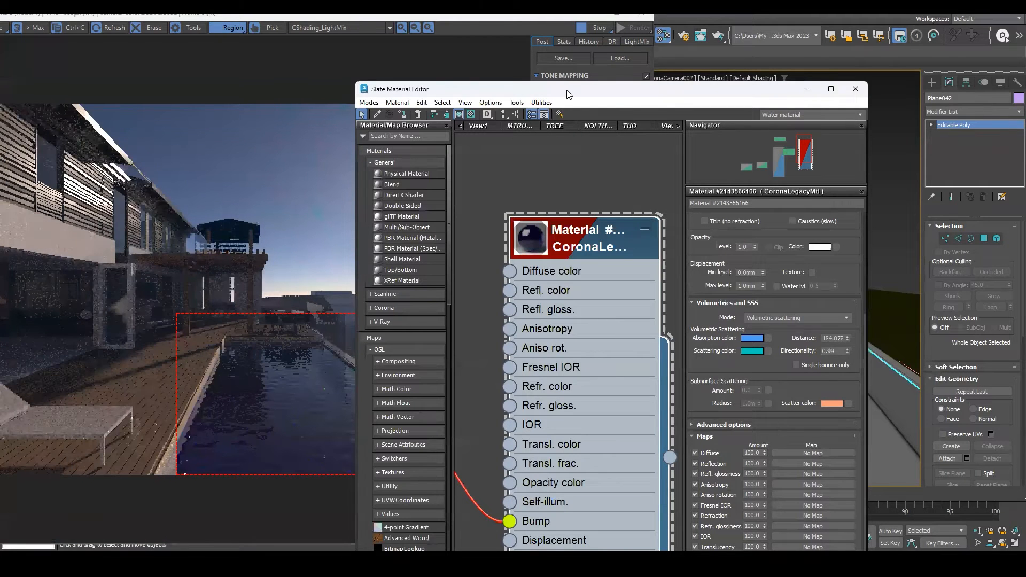
pyautogui.moveTo(567, 90); pyautogui.dragTo(707, 58)
pyautogui.scroll(1, 339, 403)
pyautogui.moveTo(315, 394); pyautogui.dragTo(211, 371, button='middle')
pyautogui.scroll(-1, 211, 370)
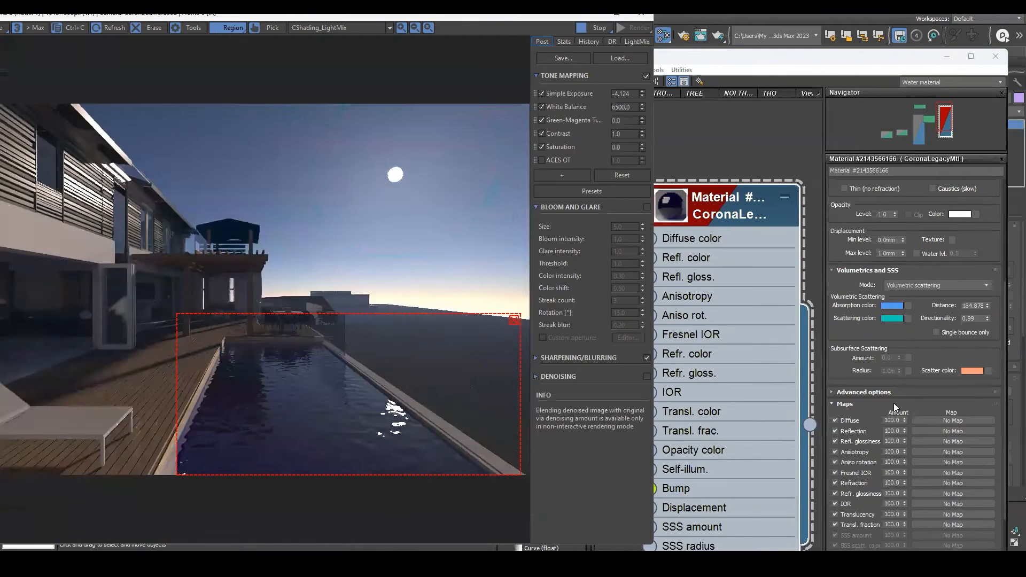
pyautogui.rightClick(980, 313)
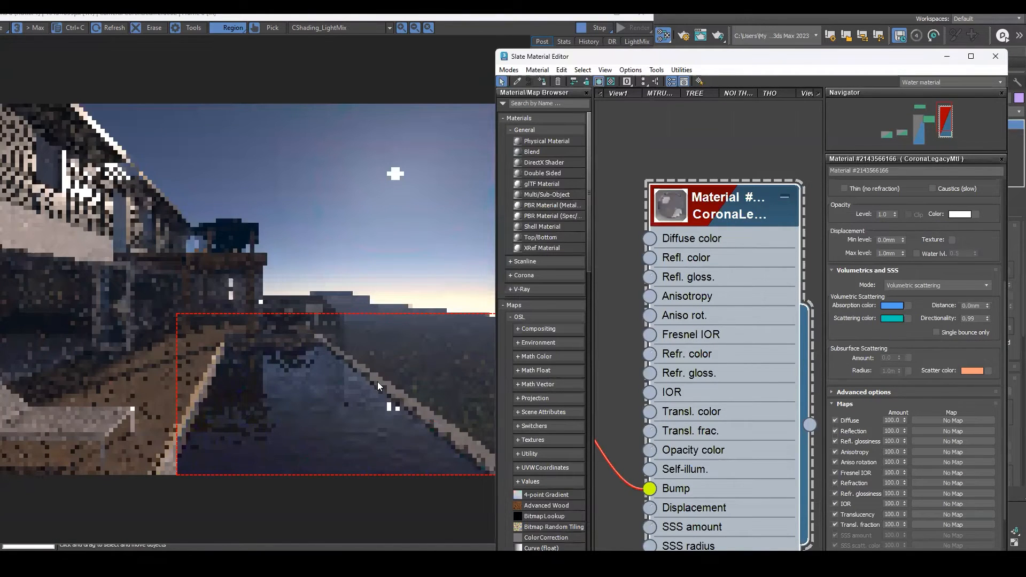
# Set the water material's refraction level to 1.0.
pyautogui.scroll(1, 847, 340)
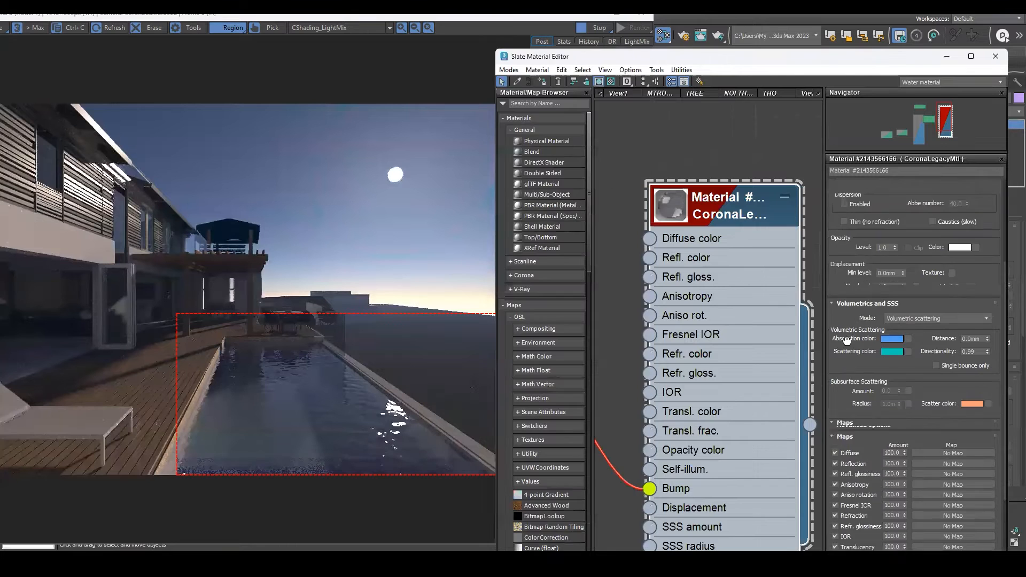
pyautogui.scroll(1, 846, 340)
pyautogui.click(892, 328)
pyautogui.click(904, 328)
pyautogui.moveTo(839, 325); pyautogui.dragTo(841, 244)
pyautogui.moveTo(841, 328); pyautogui.dragTo(849, 413)
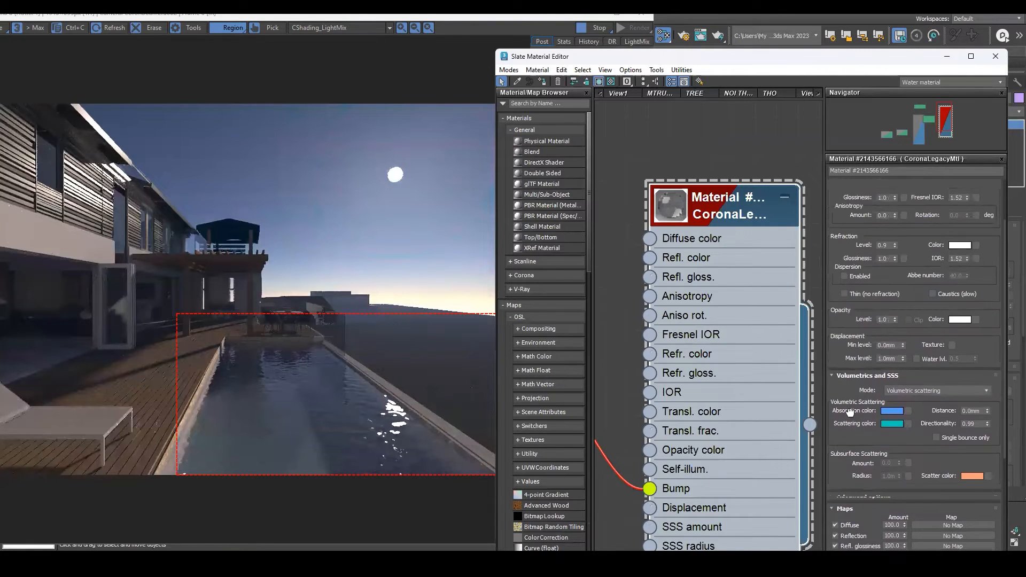
pyautogui.moveTo(837, 284); pyautogui.dragTo(844, 324)
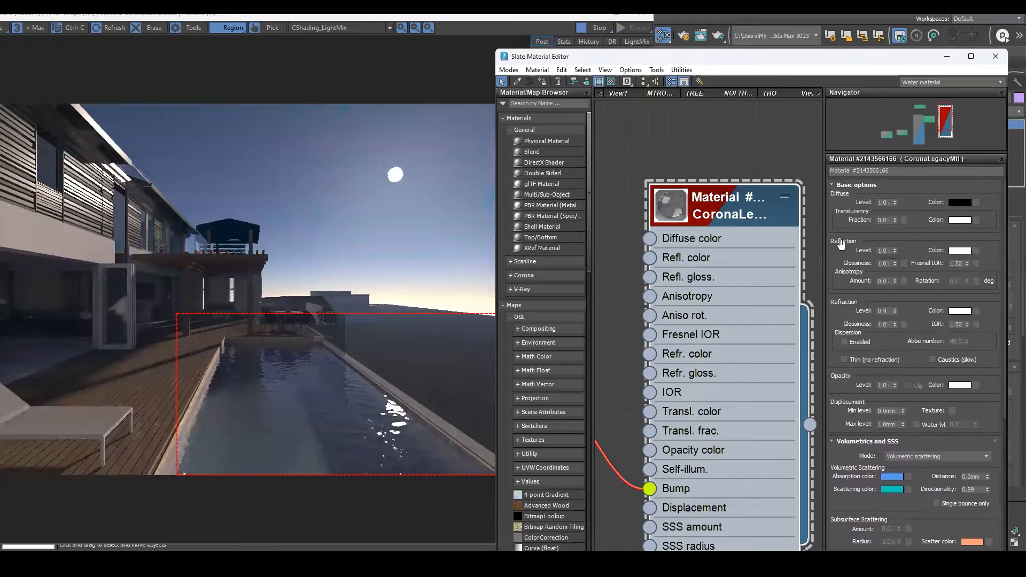
pyautogui.click(895, 308)
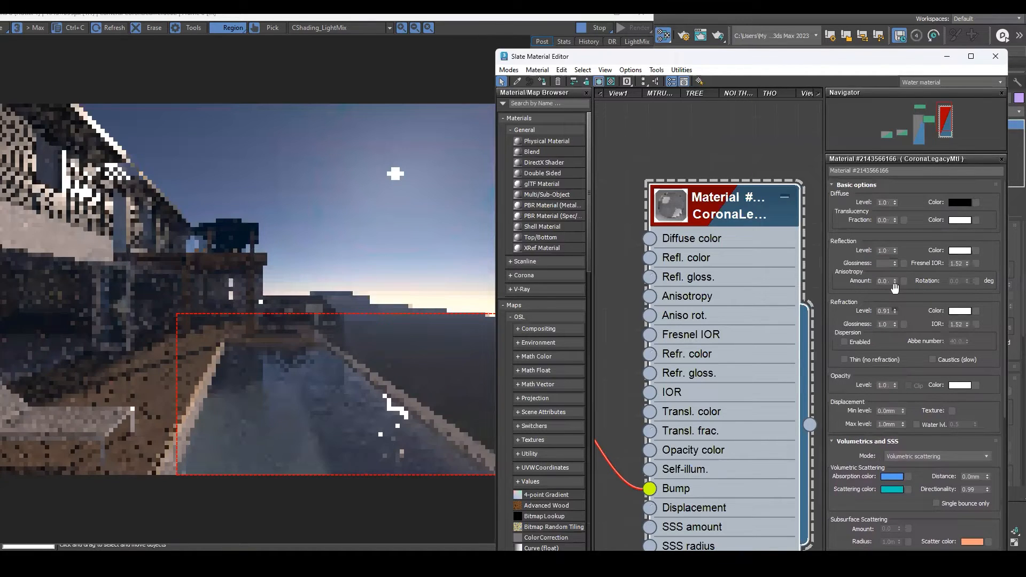
pyautogui.scroll(2, 465, 363)
pyautogui.scroll(-2, 465, 362)
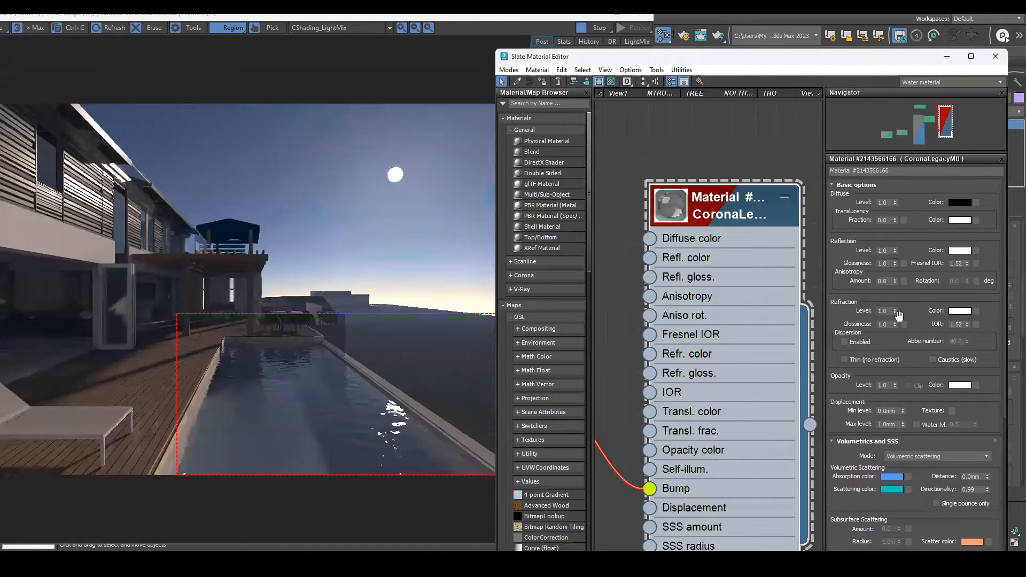
# Tint the water material's refraction color a very faint cyan.
pyautogui.click(960, 311)
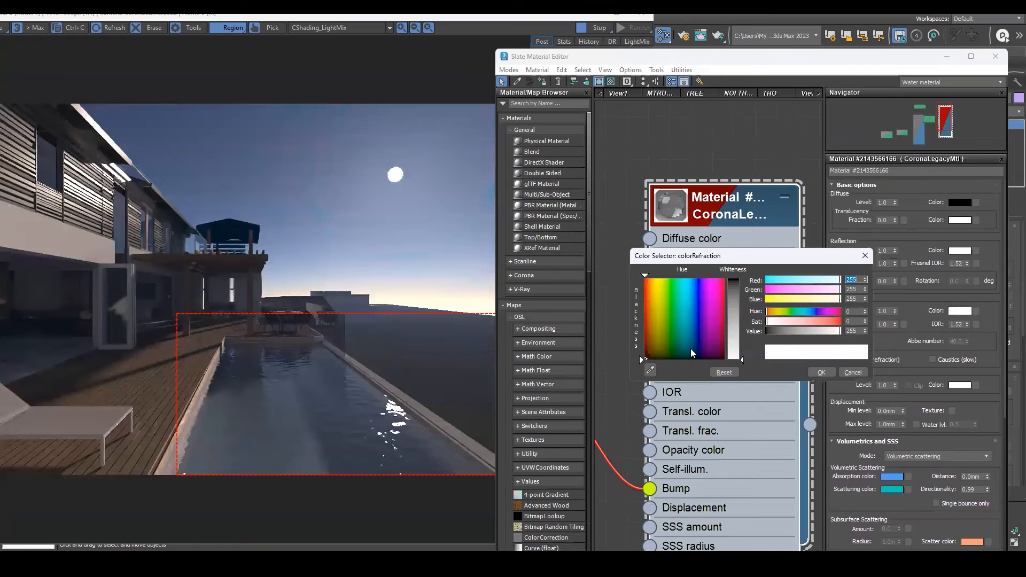
pyautogui.click(680, 293)
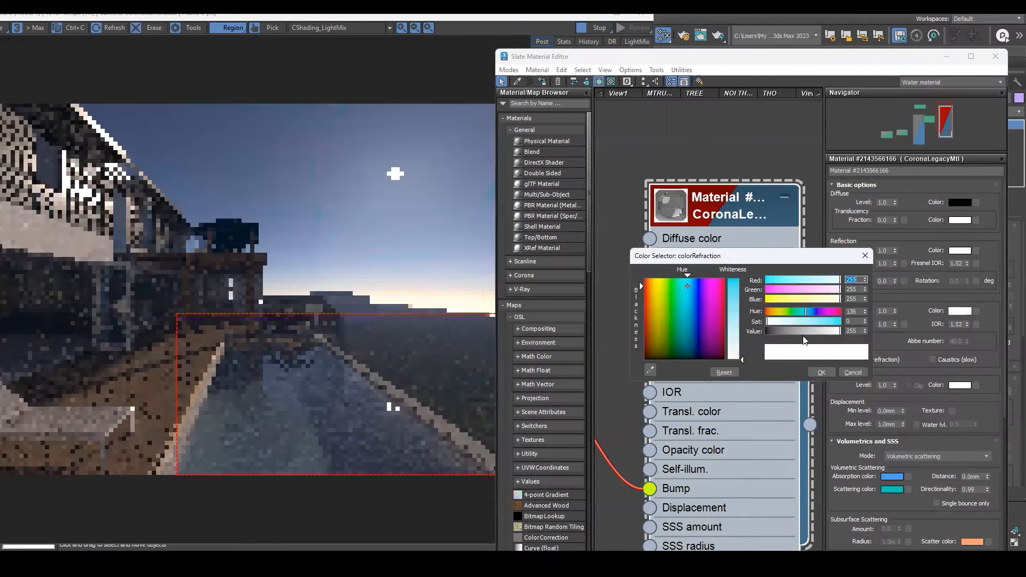
pyautogui.click(816, 371)
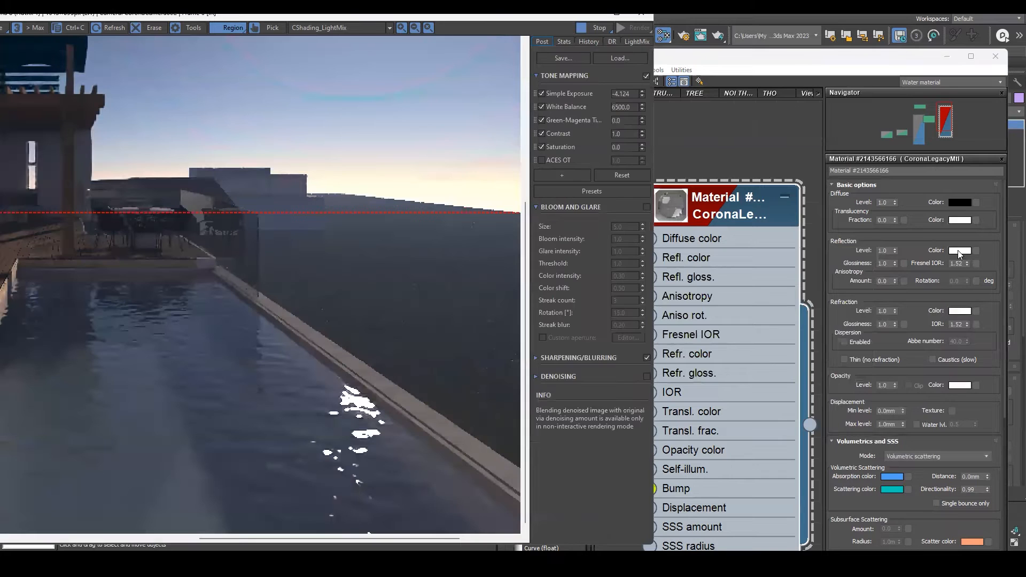
# Set the water material's reflection color to a light blue.
pyautogui.click(960, 250)
pyautogui.click(736, 298)
pyautogui.click(825, 373)
pyautogui.click(318, 393)
# Tint the water material's opacity color a very faint blue.
pyautogui.scroll(-1, 323, 364)
pyautogui.click(923, 303)
pyautogui.moveTo(923, 299); pyautogui.dragTo(926, 214)
pyautogui.moveTo(917, 271); pyautogui.dragTo(919, 239)
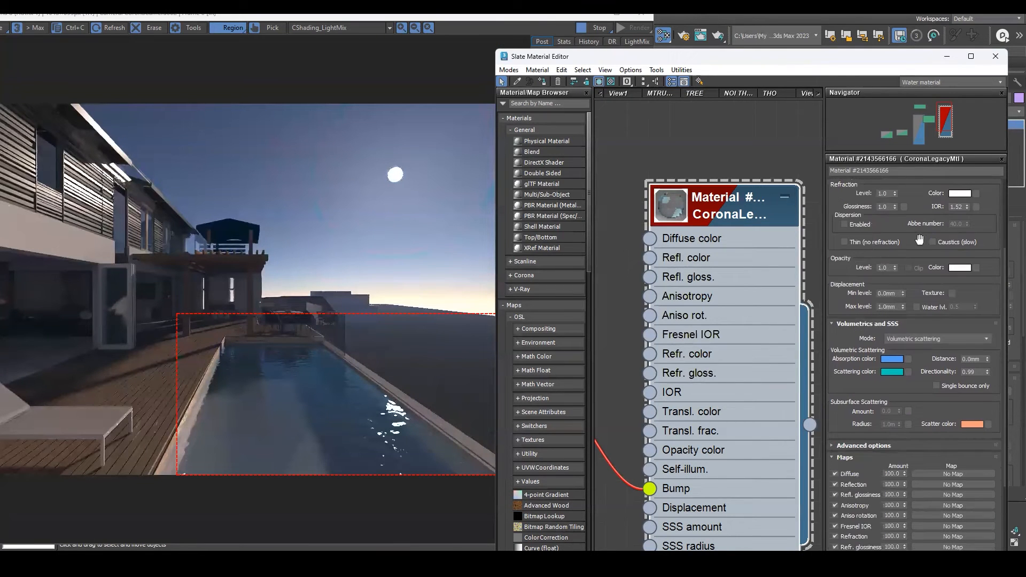
pyautogui.click(959, 267)
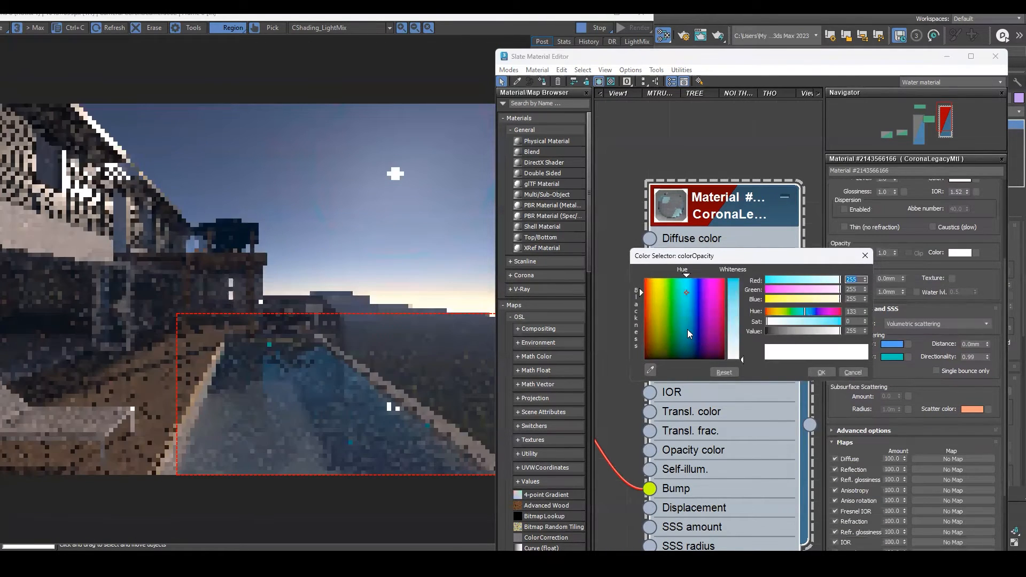
pyautogui.click(680, 282)
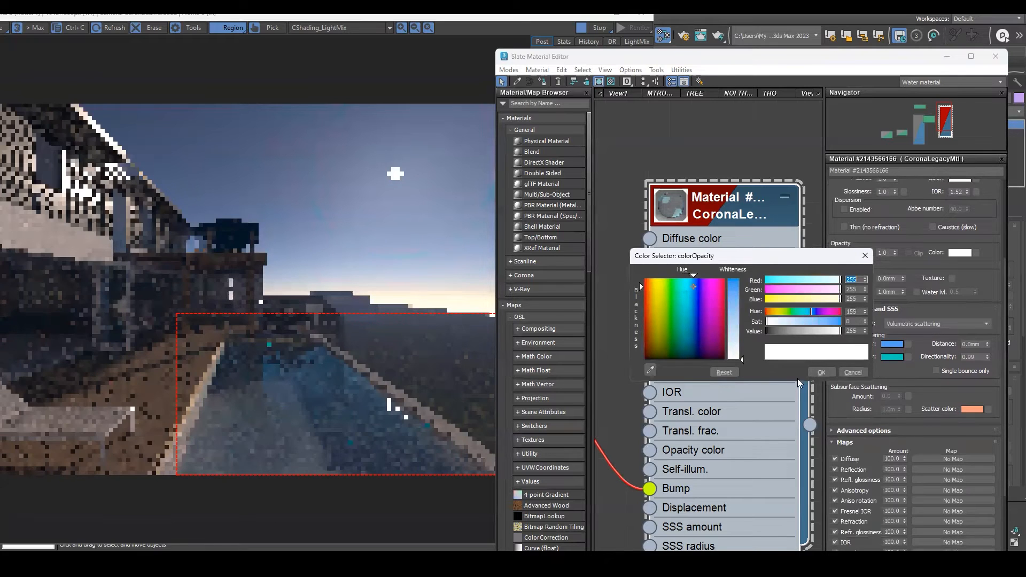
pyautogui.click(821, 373)
pyautogui.click(303, 345)
# Inspect the pool water surface closely in the interactive render.
pyautogui.scroll(2, 303, 346)
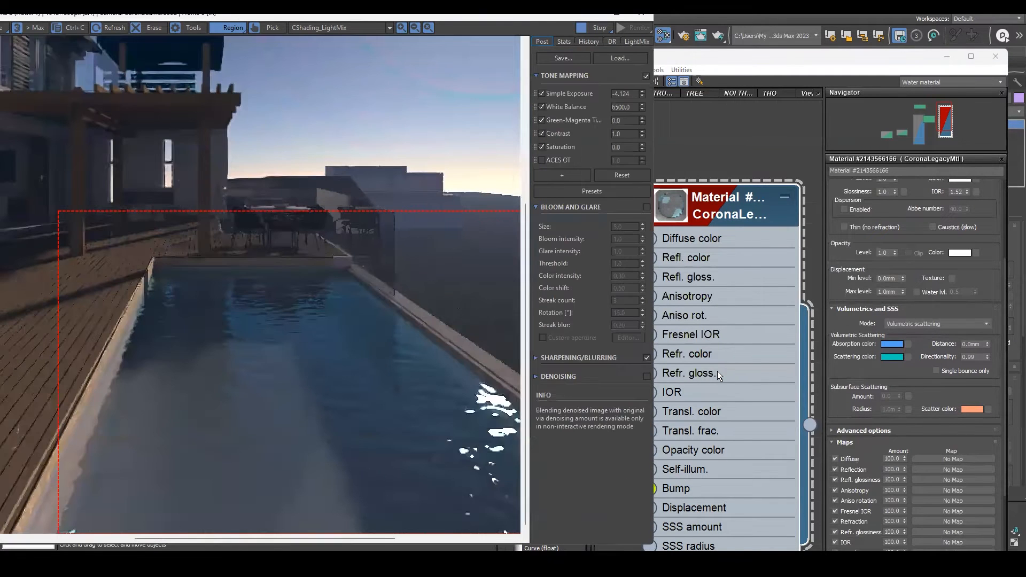
pyautogui.scroll(-2, 349, 299)
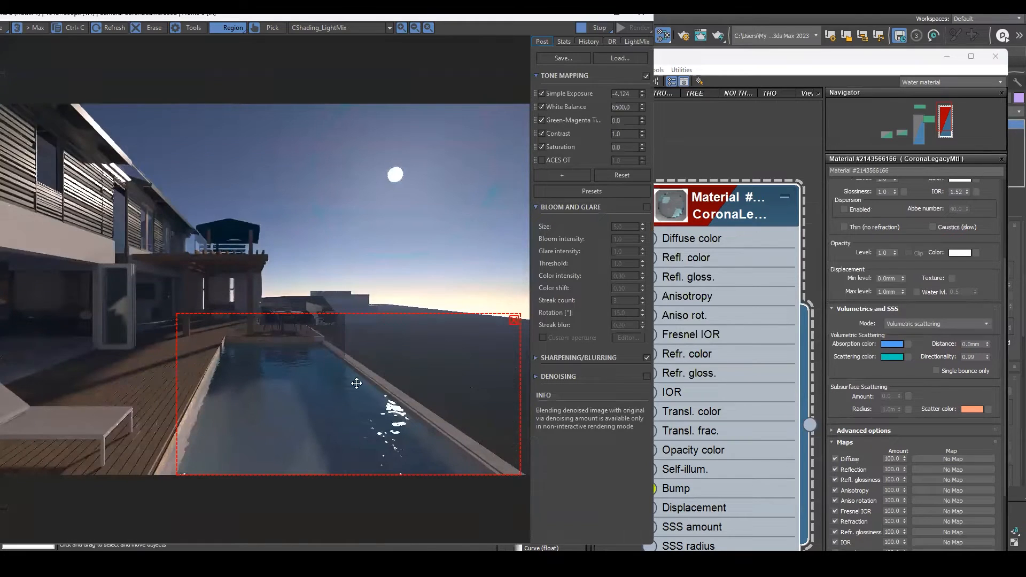
pyautogui.scroll(2, 130, 378)
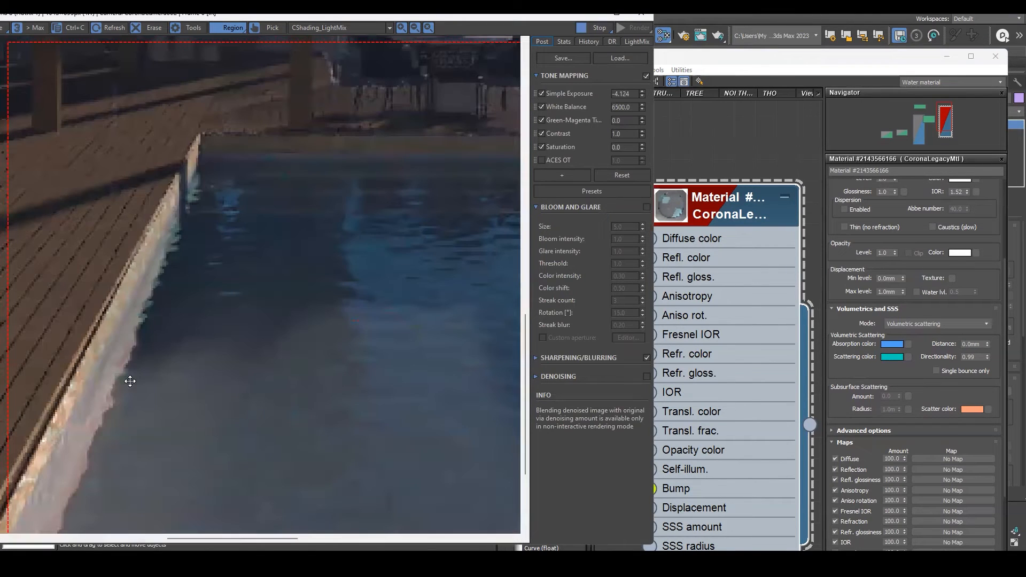
pyautogui.scroll(1, 153, 290)
pyautogui.scroll(1, 154, 290)
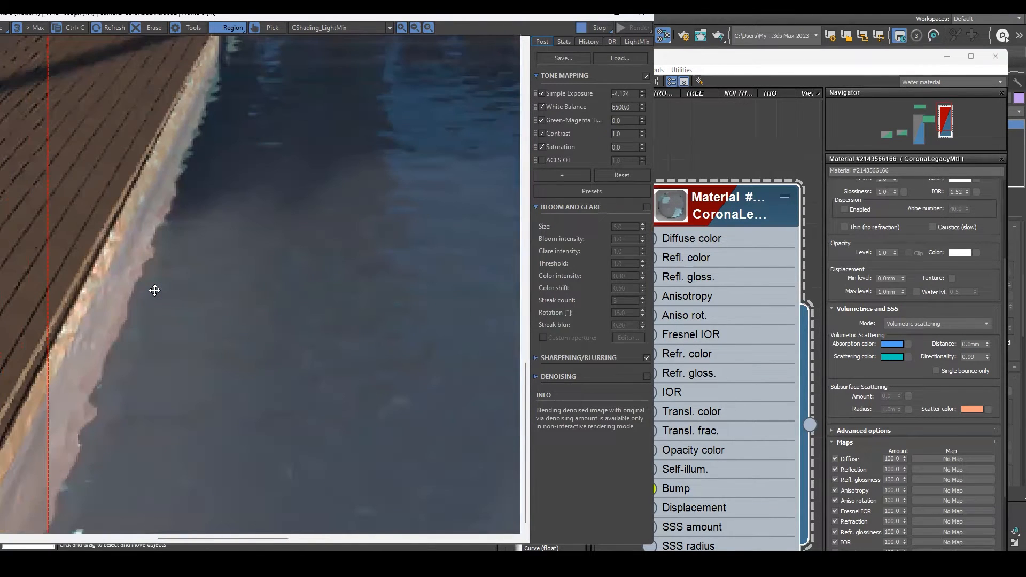
pyautogui.scroll(-3, 194, 308)
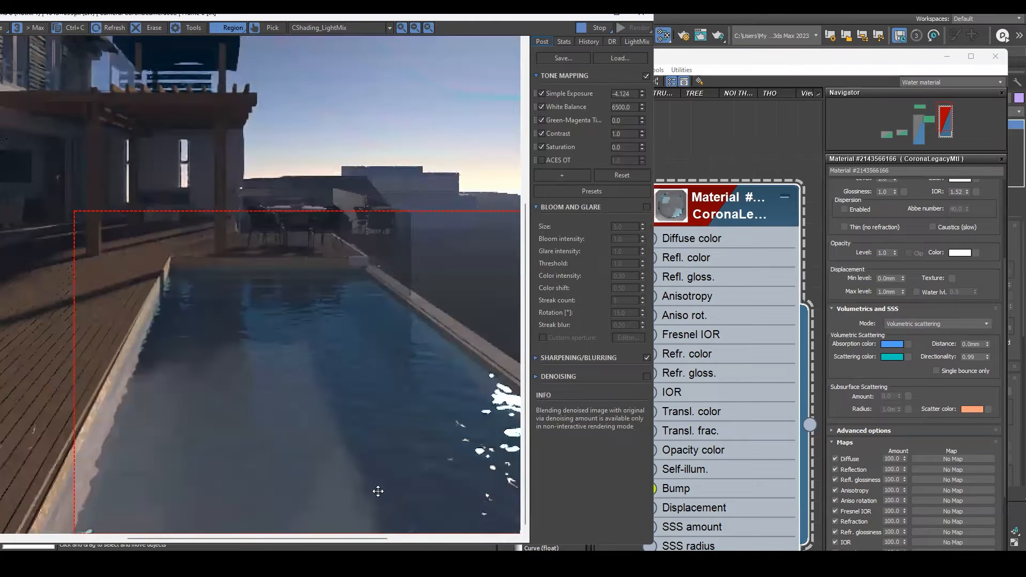
pyautogui.moveTo(378, 491); pyautogui.dragTo(277, 378, button='middle')
pyautogui.scroll(1, 44, 356)
pyautogui.moveTo(44, 356); pyautogui.dragTo(309, 294, button='middle')
pyautogui.scroll(-1, 198, 412)
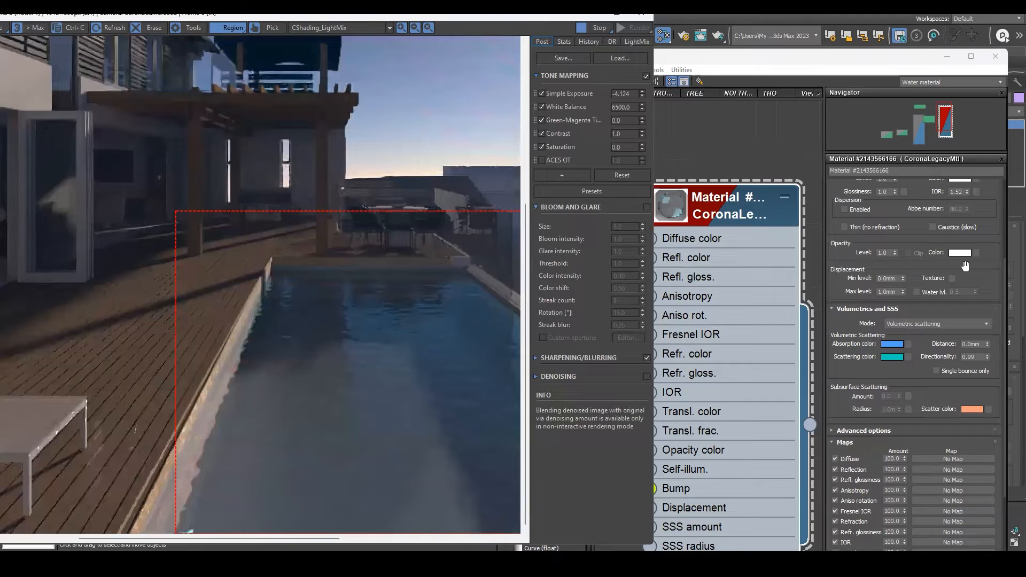
# Enable Thin (no refraction) on the water material.
pyautogui.moveTo(966, 267); pyautogui.dragTo(968, 389)
pyautogui.moveTo(917, 296); pyautogui.dragTo(928, 404)
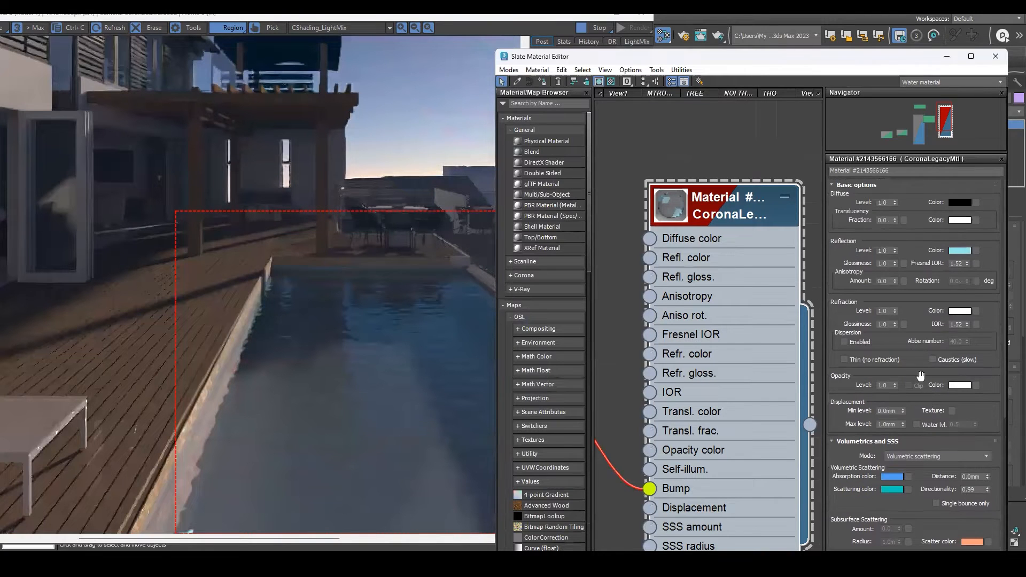
pyautogui.click(845, 360)
pyautogui.click(213, 314)
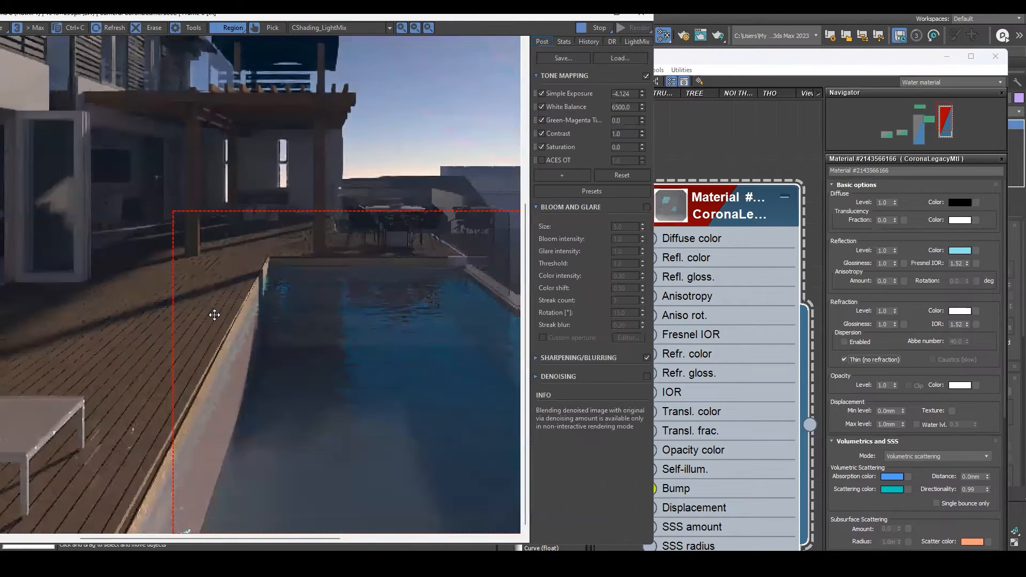
pyautogui.moveTo(267, 294); pyautogui.dragTo(220, 349, button='middle')
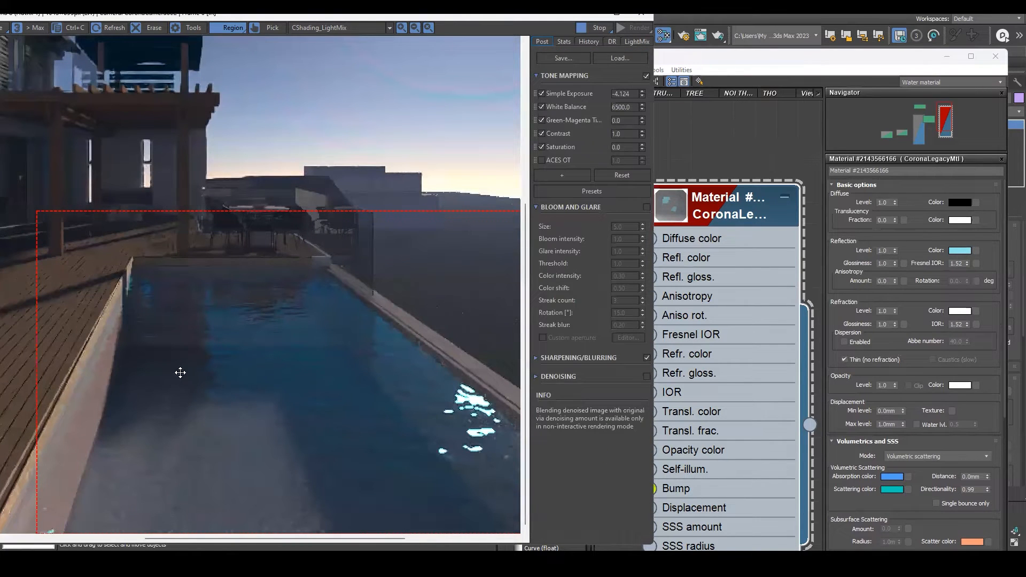
# Reset the reflection color to white and set the displacement minimum level to 0.44 mm.
pyautogui.click(959, 250)
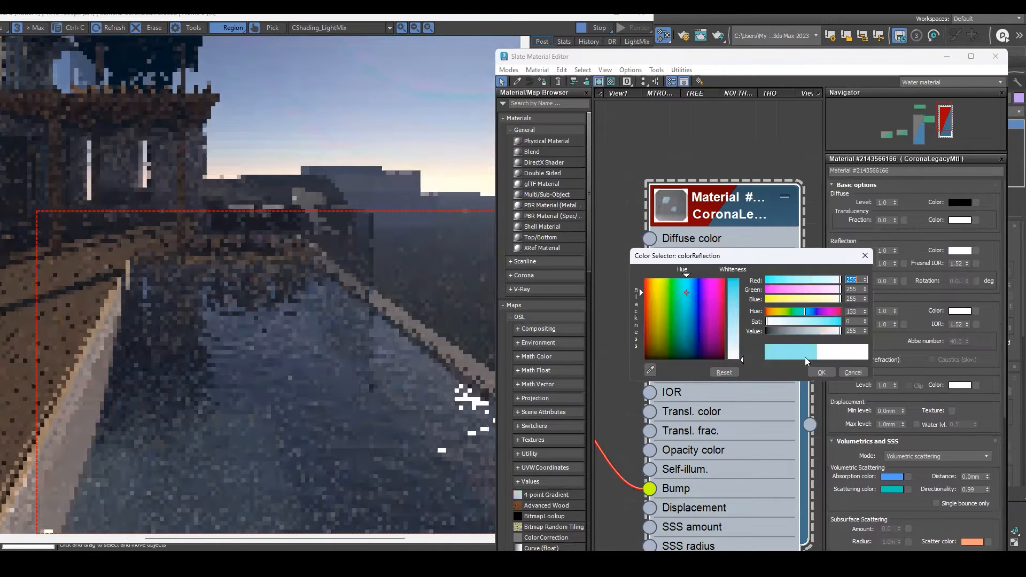
pyautogui.click(821, 372)
pyautogui.scroll(-1, 903, 191)
pyautogui.moveTo(903, 192); pyautogui.dragTo(924, 315)
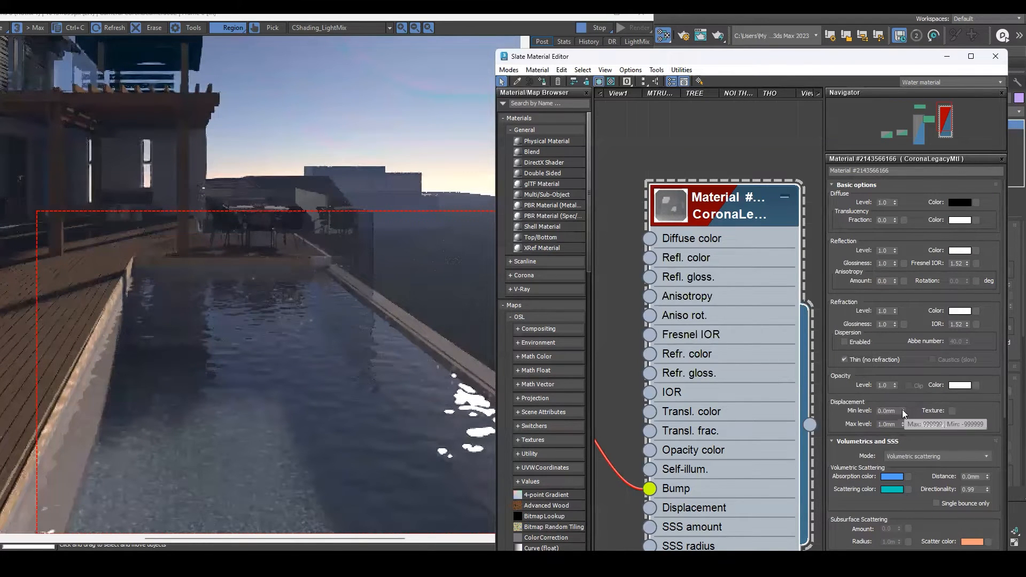
pyautogui.moveTo(902, 411); pyautogui.dragTo(903, 385)
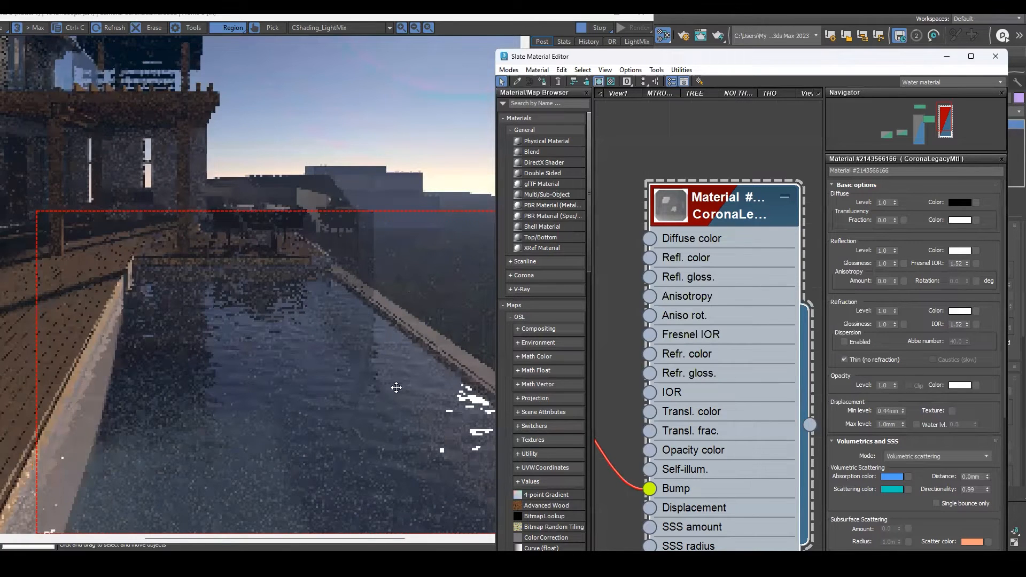
pyautogui.moveTo(396, 388); pyautogui.dragTo(327, 397, button='middle')
pyautogui.moveTo(385, 341); pyautogui.dragTo(347, 333, button='middle')
# Close the material editor and open the selected Chaos Scatter's modify settings.
pyautogui.click(720, 171)
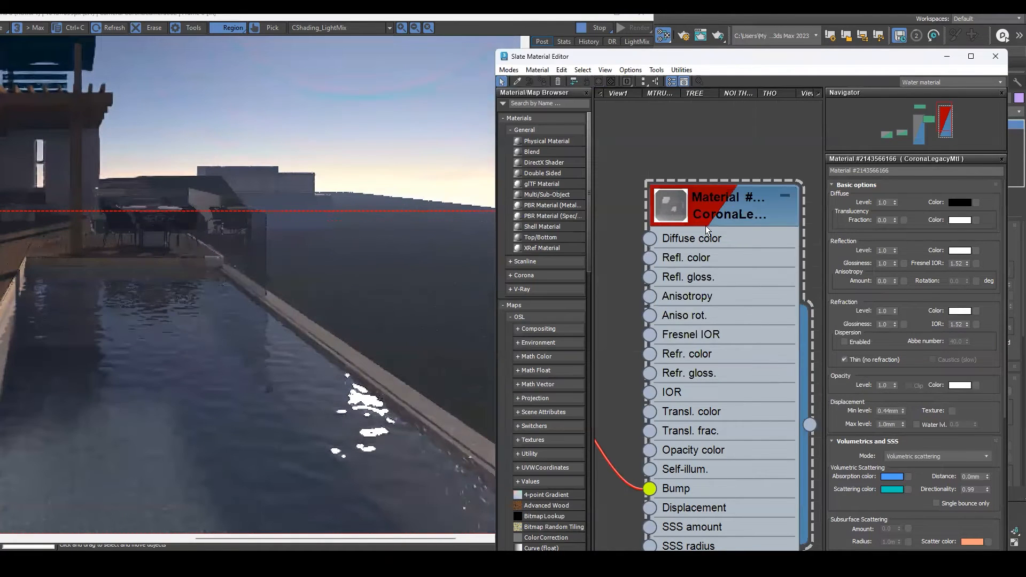
pyautogui.moveTo(699, 202); pyautogui.dragTo(711, 182)
pyautogui.scroll(-1, 711, 181)
pyautogui.scroll(-2, 740, 263)
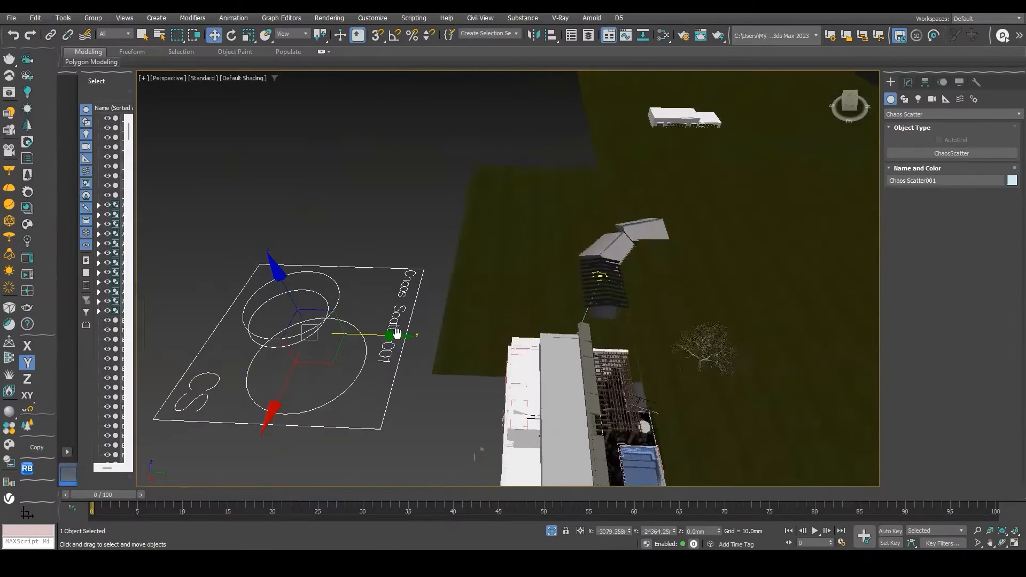
pyautogui.click(907, 81)
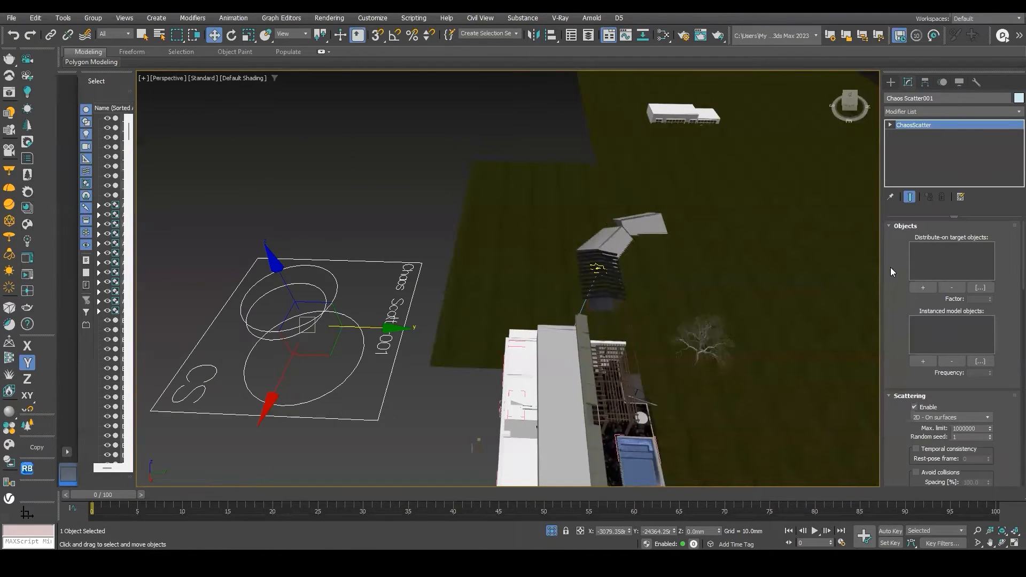
pyautogui.moveTo(880, 254); pyautogui.dragTo(732, 254)
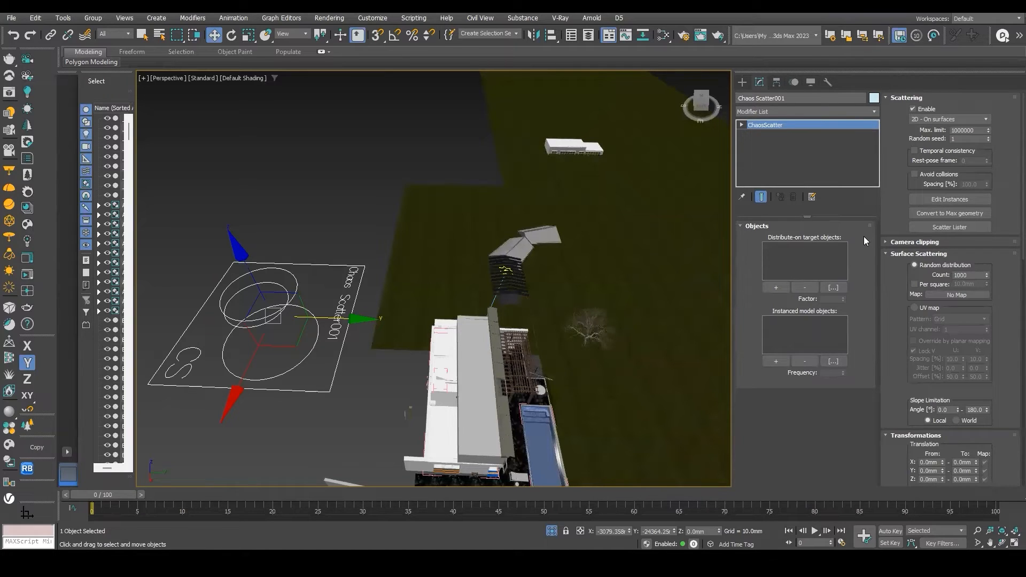
# Try cloning the tree proxy, then delete the copy.
pyautogui.click(600, 324)
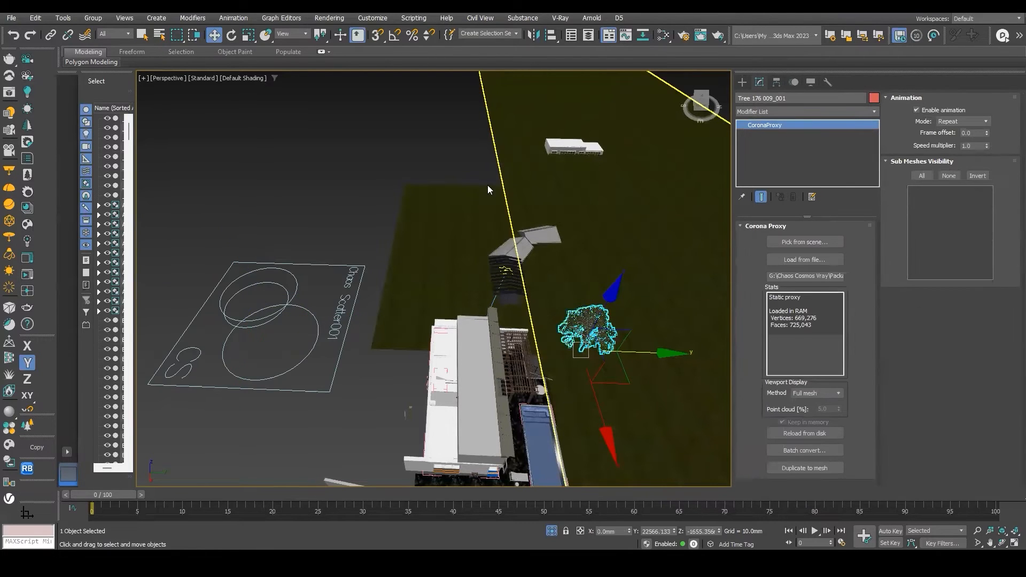
pyautogui.moveTo(606, 193); pyautogui.dragTo(558, 190, button='middle')
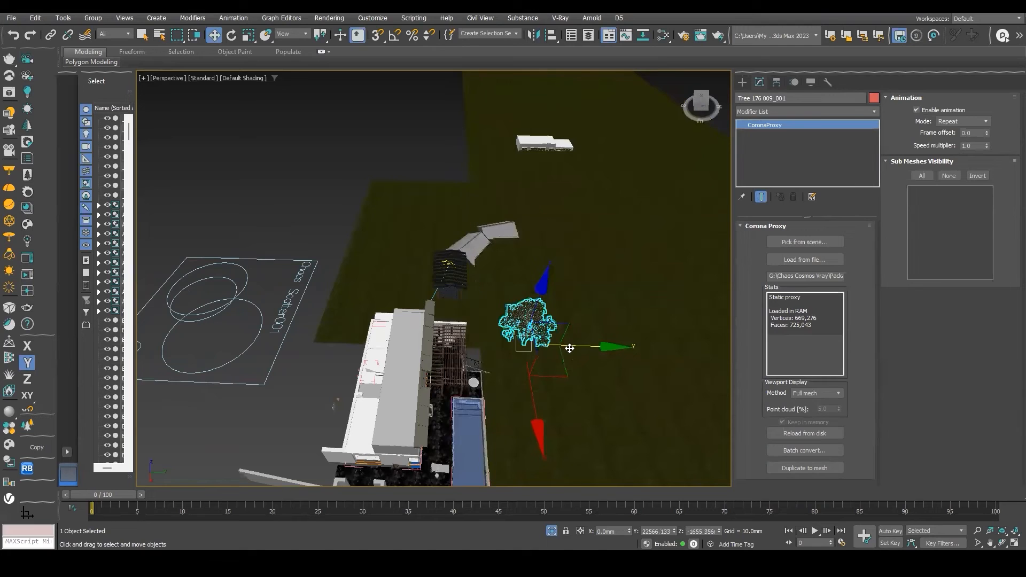
pyautogui.moveTo(573, 353)
pyautogui.keyDown('shift'); pyautogui.mouseDown()
pyautogui.moveTo(587, 354)
pyautogui.moveTo(606, 415)
pyautogui.moveTo(621, 425)
pyautogui.mouseUp(); pyautogui.keyUp('shift')
pyautogui.press('Return')
pyautogui.click(556, 326)
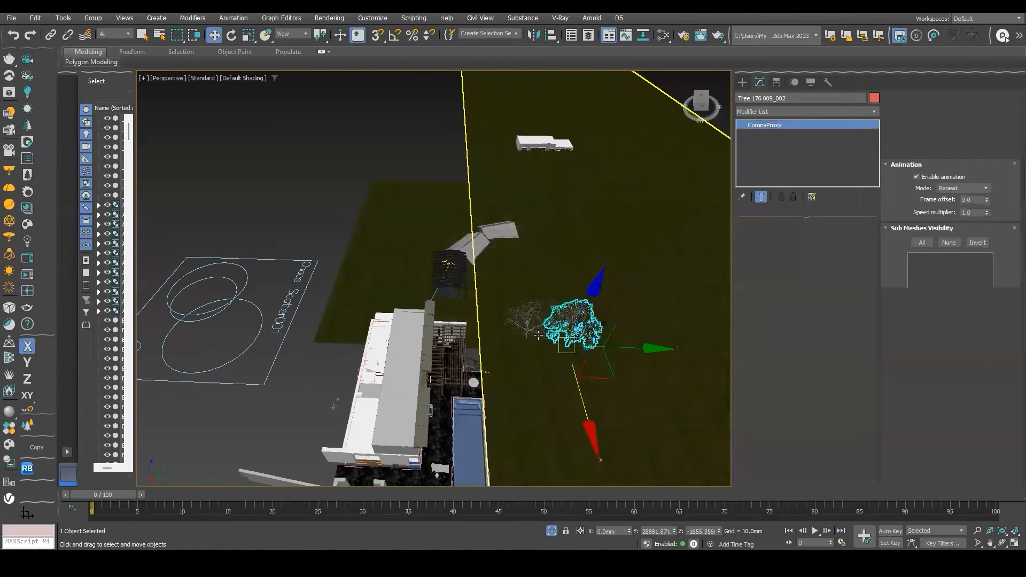
pyautogui.moveTo(622, 331); pyautogui.dragTo(527, 344, button='middle')
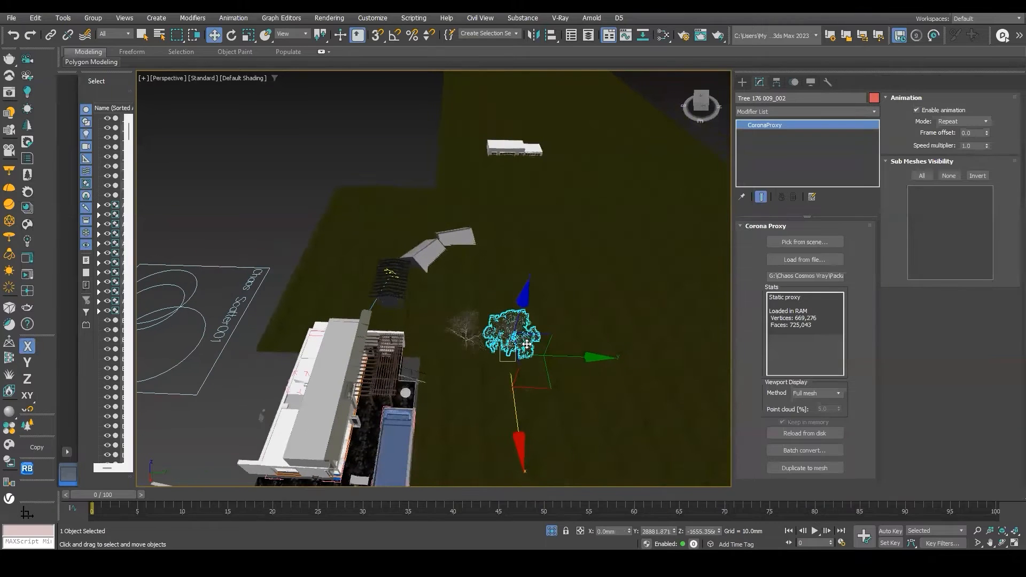
pyautogui.press('Delete')
# Add the ground rectangle as the Chaos Scatter's distribute-on target object.
pyautogui.click(464, 331)
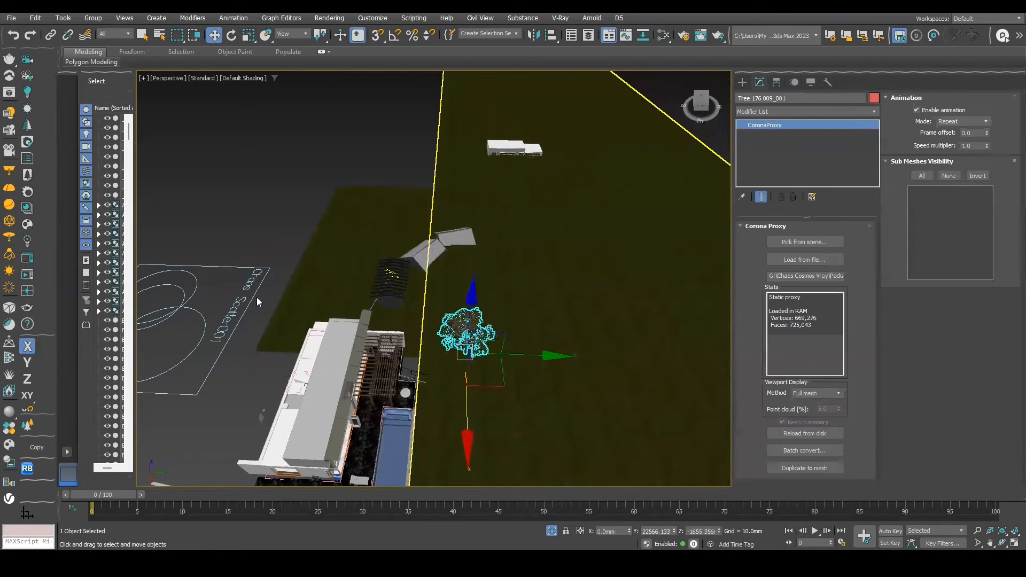
pyautogui.moveTo(251, 305); pyautogui.dragTo(297, 307, button='middle')
pyautogui.click(297, 307)
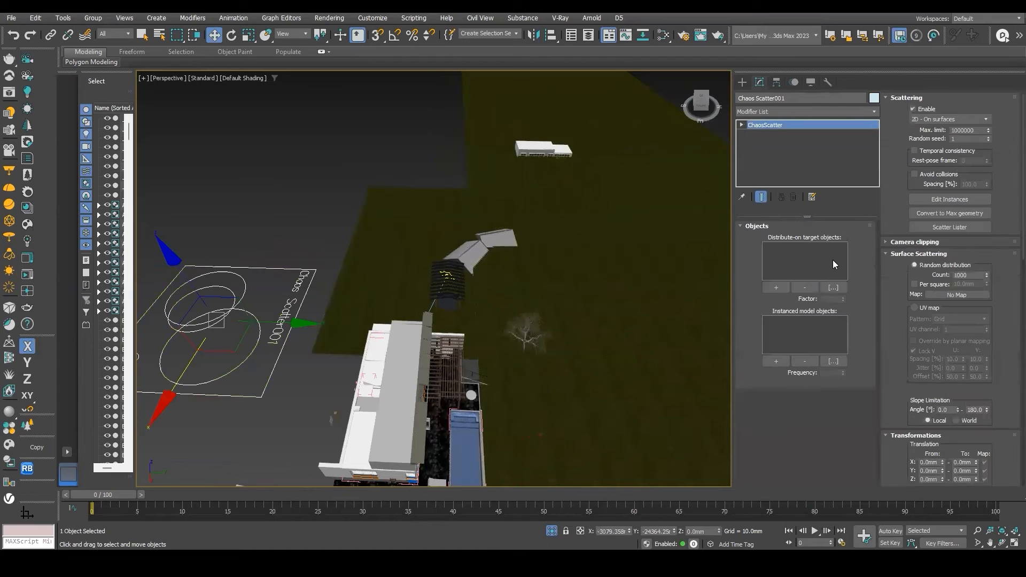
pyautogui.click(776, 287)
pyautogui.click(610, 255)
# Add the tree proxy to the Chaos Scatter's distribute-on target list.
pyautogui.scroll(-2, 573, 280)
pyautogui.moveTo(641, 251); pyautogui.dragTo(579, 261, button='middle')
pyautogui.moveTo(540, 287); pyautogui.dragTo(530, 251, button='middle')
pyautogui.moveTo(610, 265); pyautogui.dragTo(598, 289, button='middle')
pyautogui.moveTo(482, 304); pyautogui.dragTo(483, 315, button='middle')
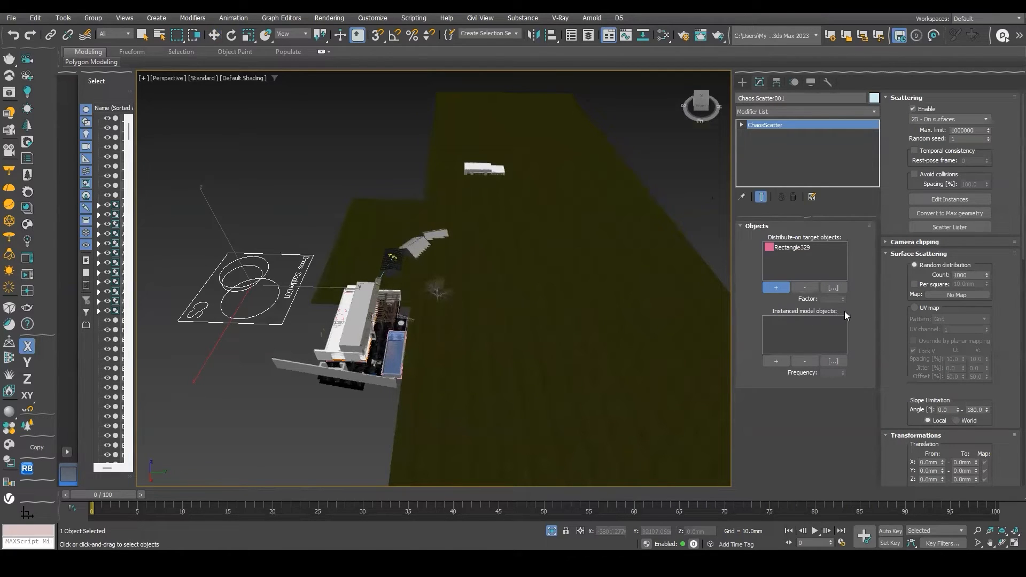
pyautogui.scroll(2, 445, 290)
pyautogui.click(444, 293)
pyautogui.scroll(2, 444, 296)
pyautogui.hotkey('ctrl', 'z')
pyautogui.click(432, 291)
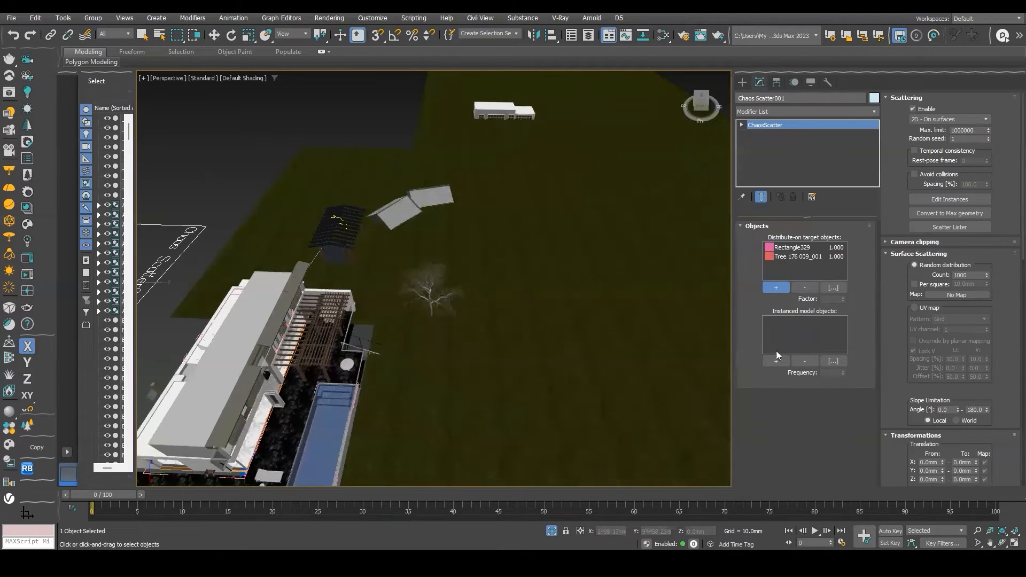
# Try adding the tree proxy to the Chaos Scatter's instanced model objects list.
pyautogui.scroll(2, 430, 289)
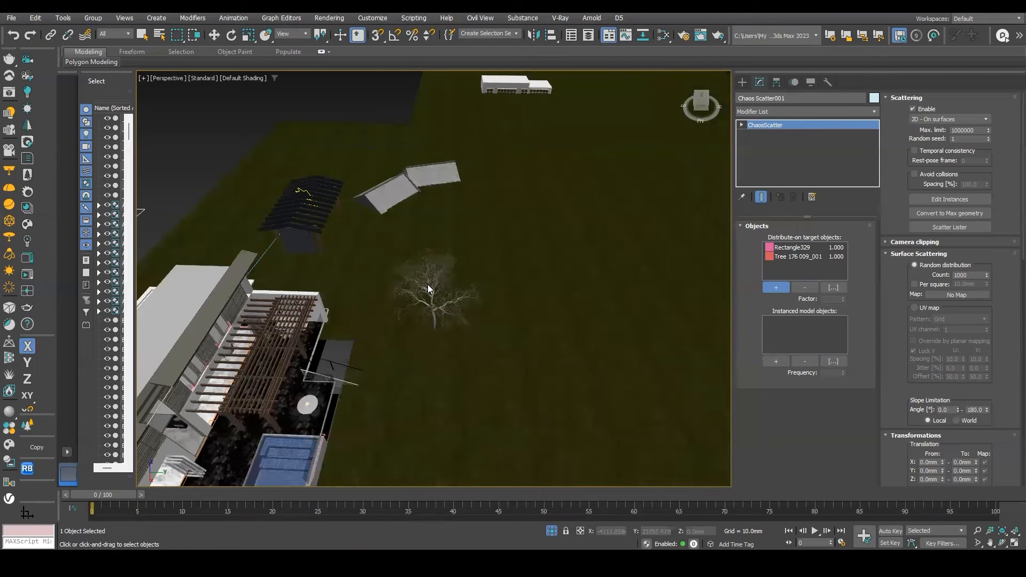
pyautogui.scroll(-2, 476, 284)
pyautogui.press('w')
pyautogui.moveTo(252, 278); pyautogui.dragTo(244, 279)
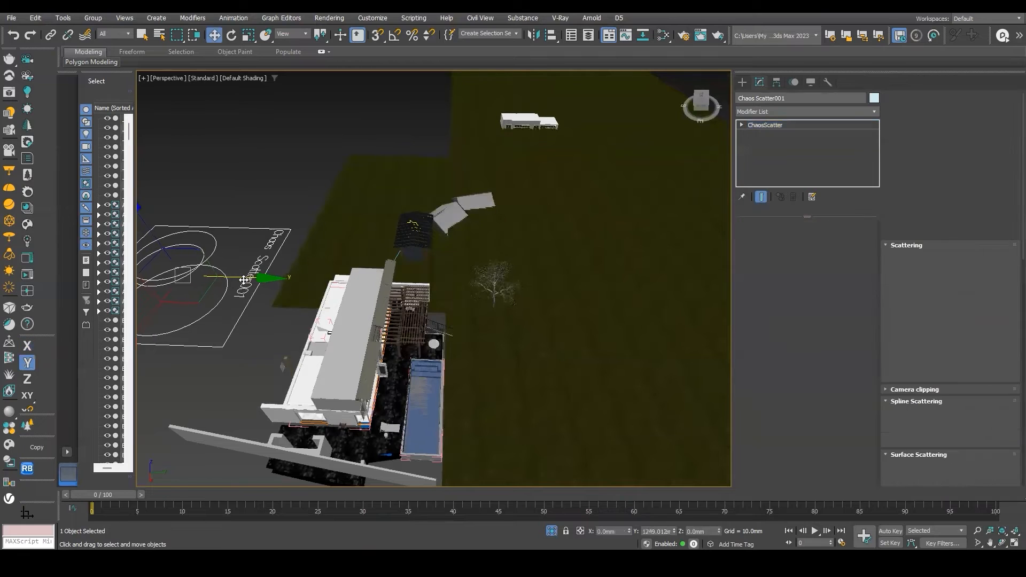
pyautogui.click(501, 285)
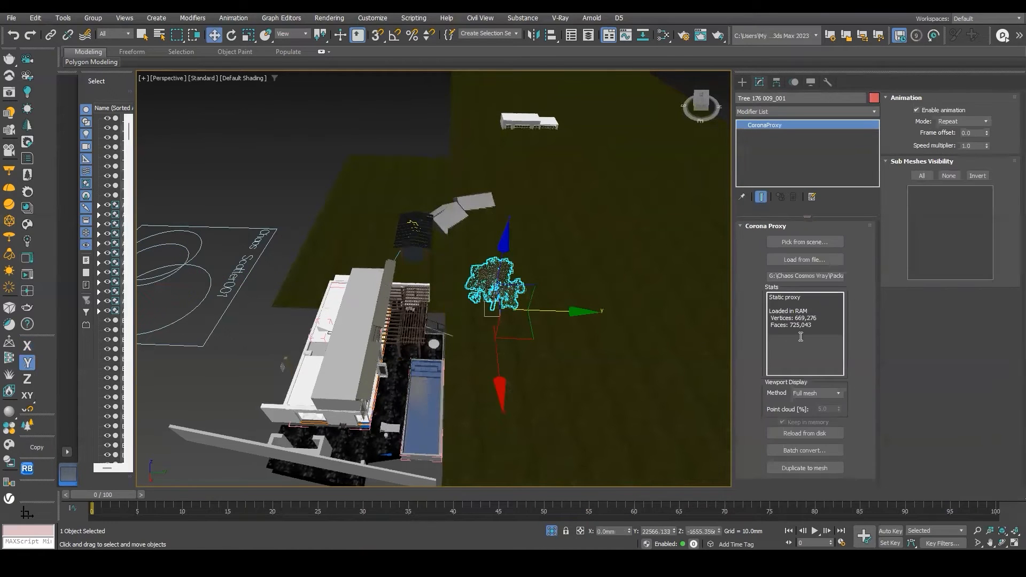
pyautogui.click(227, 290)
pyautogui.click(775, 360)
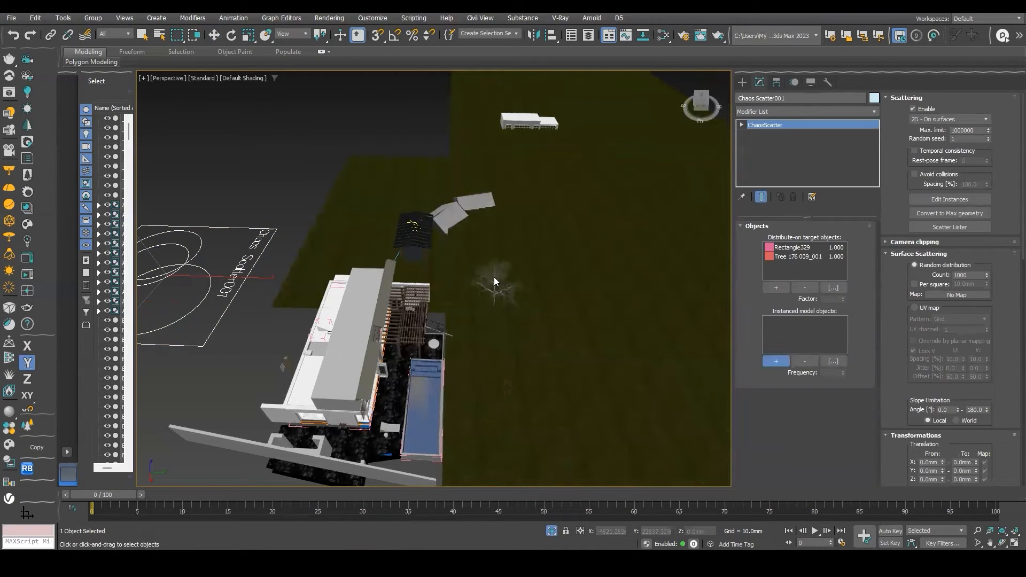
# Move the tree proxy beside the Chaos Scatter helper, then reselect the scatter.
pyautogui.scroll(4, 496, 281)
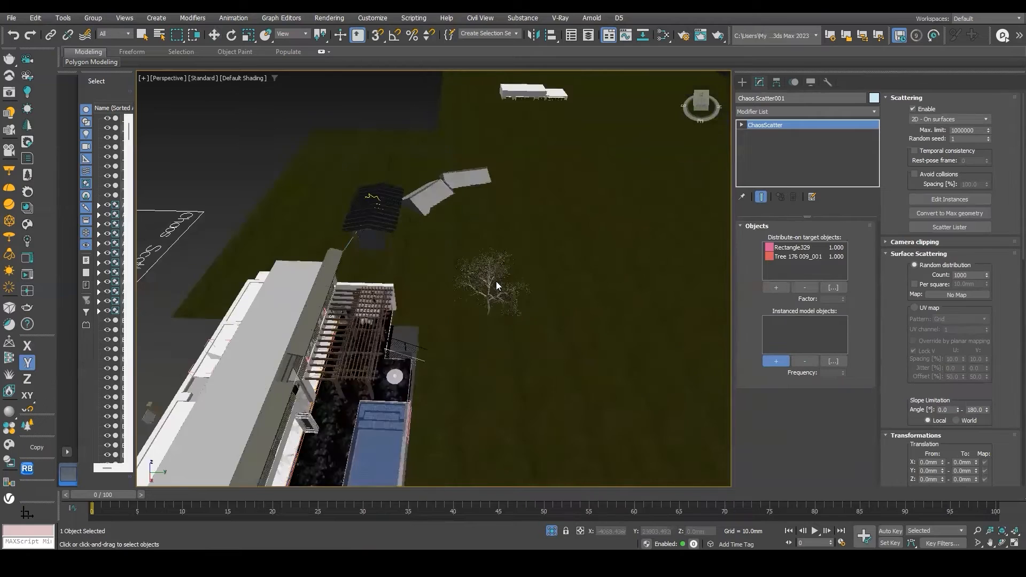
pyautogui.press('w')
pyautogui.click(488, 275)
pyautogui.scroll(-5, 522, 285)
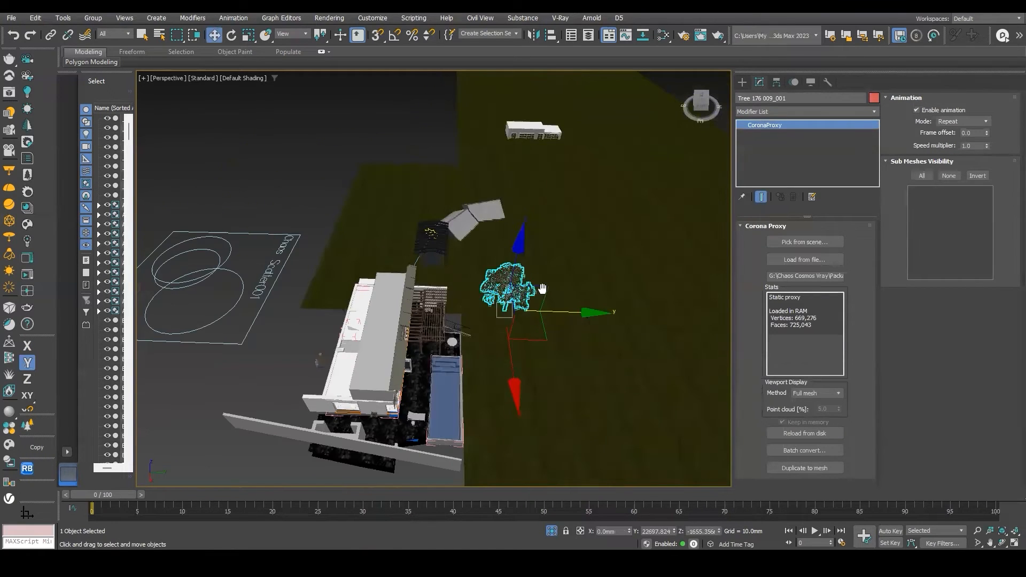
pyautogui.moveTo(522, 285); pyautogui.dragTo(394, 317)
pyautogui.scroll(5, 374, 305)
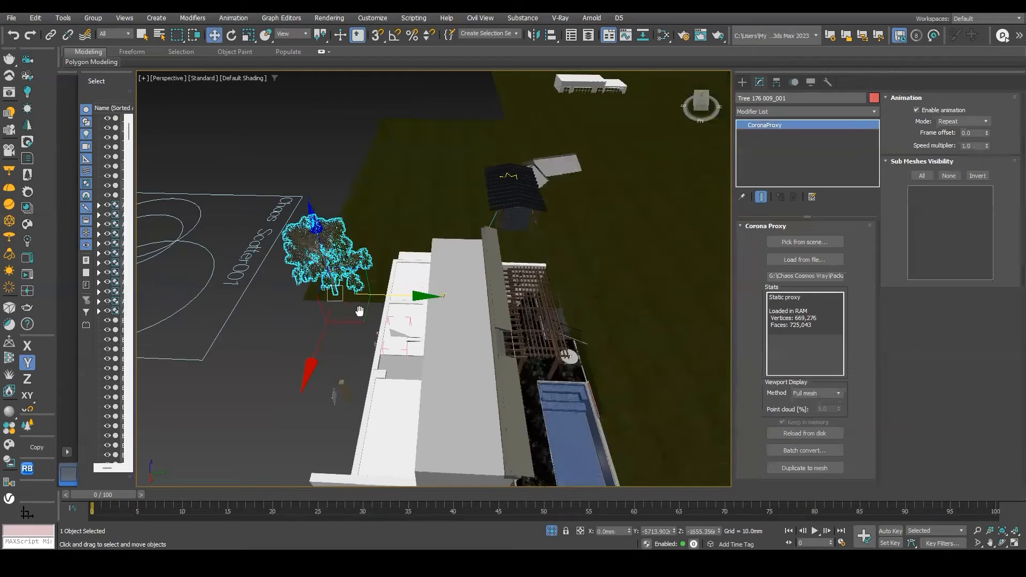
pyautogui.click(323, 287)
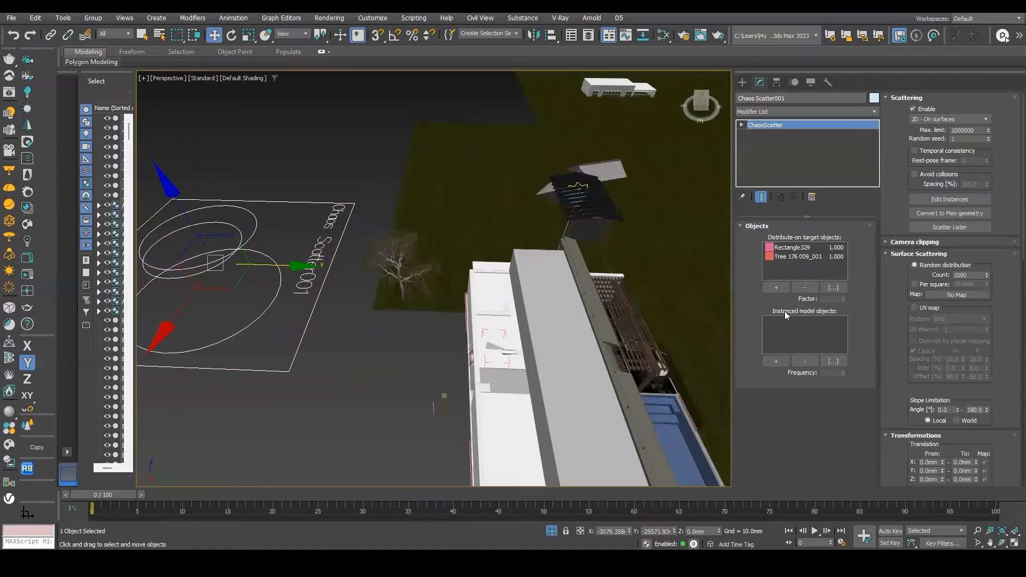
# Try picking the tree proxy as the Chaos Scatter's instanced model object.
pyautogui.click(775, 362)
pyautogui.scroll(2, 384, 254)
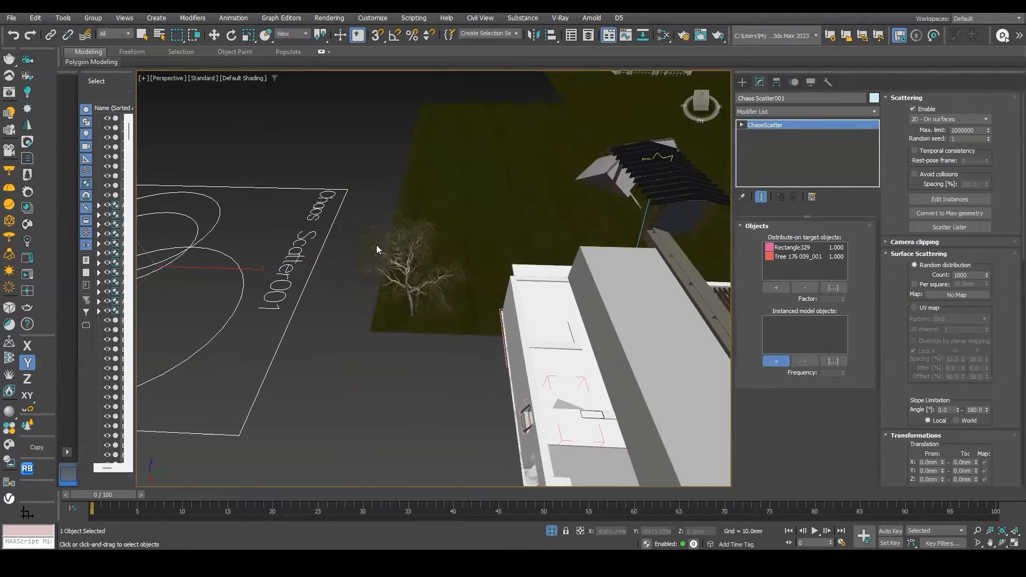
pyautogui.click(396, 254)
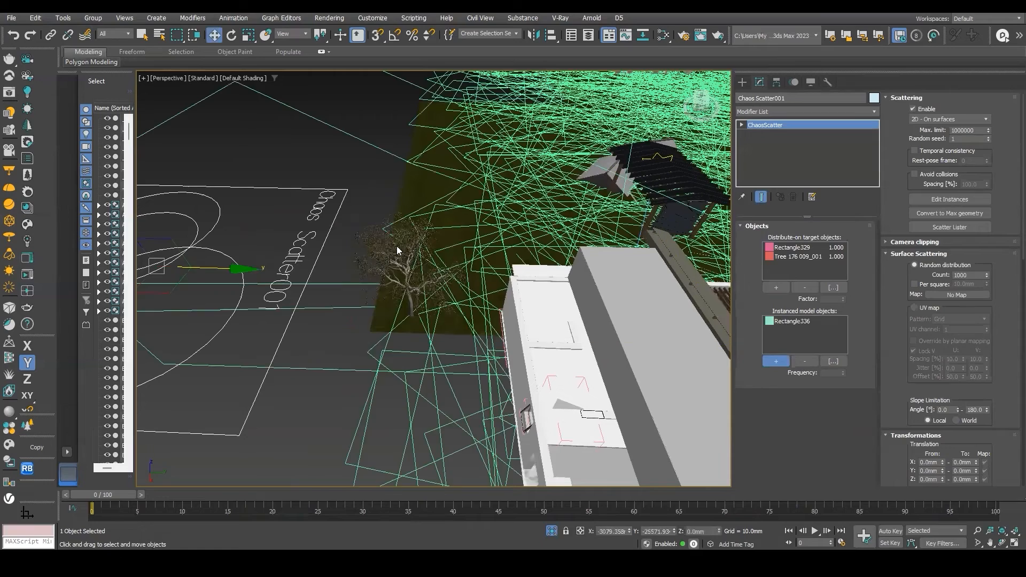
pyautogui.click(397, 250)
pyautogui.keyDown('alt'); pyautogui.moveTo(397, 250); pyautogui.dragTo(460, 196, button='middle'); pyautogui.keyUp('alt')
pyautogui.rightClick(460, 195)
# Reposition the tree proxy near the house and reselect the Chaos Scatter.
pyautogui.moveTo(398, 332)
pyautogui.click(486, 336)
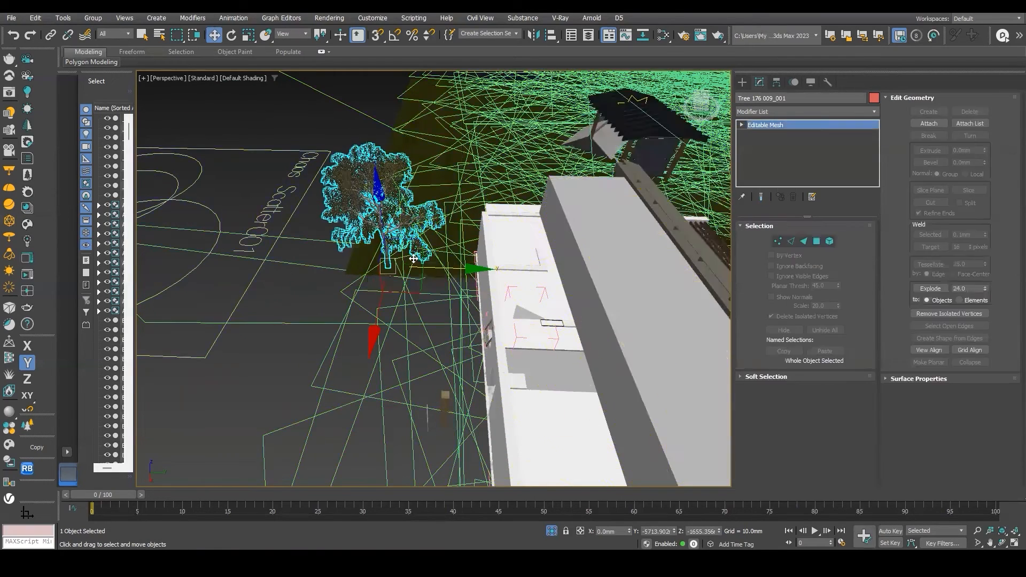
pyautogui.keyDown('alt'); pyautogui.moveTo(413, 258); pyautogui.dragTo(384, 295, button='middle'); pyautogui.keyUp('alt')
pyautogui.keyDown('alt'); pyautogui.moveTo(386, 252); pyautogui.dragTo(483, 245, button='middle'); pyautogui.keyUp('alt')
pyautogui.scroll(-5, 526, 217)
pyautogui.click(483, 245)
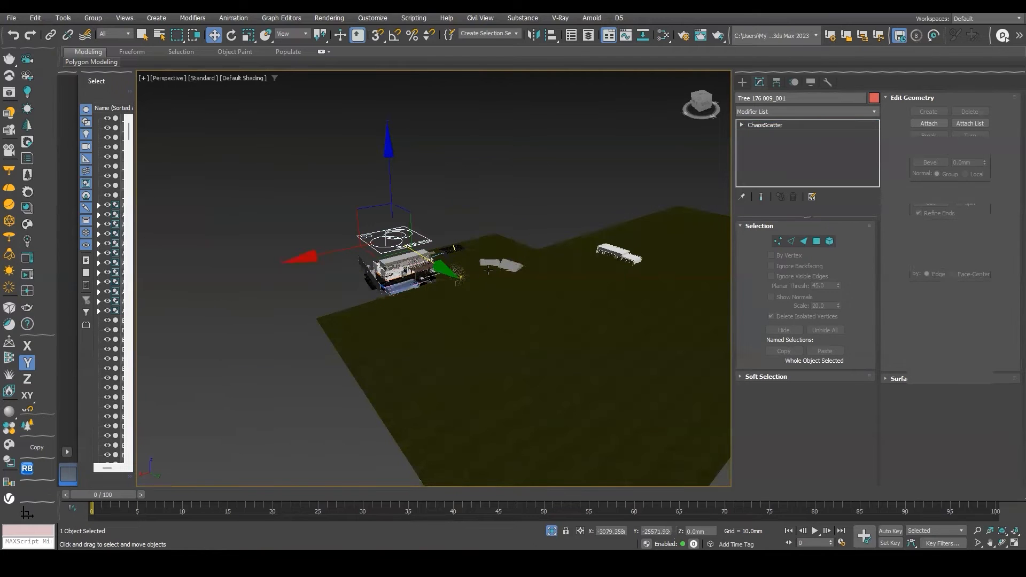
pyautogui.scroll(4, 448, 313)
pyautogui.scroll(-2, 444, 316)
pyautogui.keyDown('alt'); pyautogui.moveTo(444, 315); pyautogui.dragTo(498, 319, button='middle'); pyautogui.keyUp('alt')
pyautogui.keyDown('alt'); pyautogui.moveTo(393, 230); pyautogui.dragTo(374, 269, button='middle'); pyautogui.keyUp('alt')
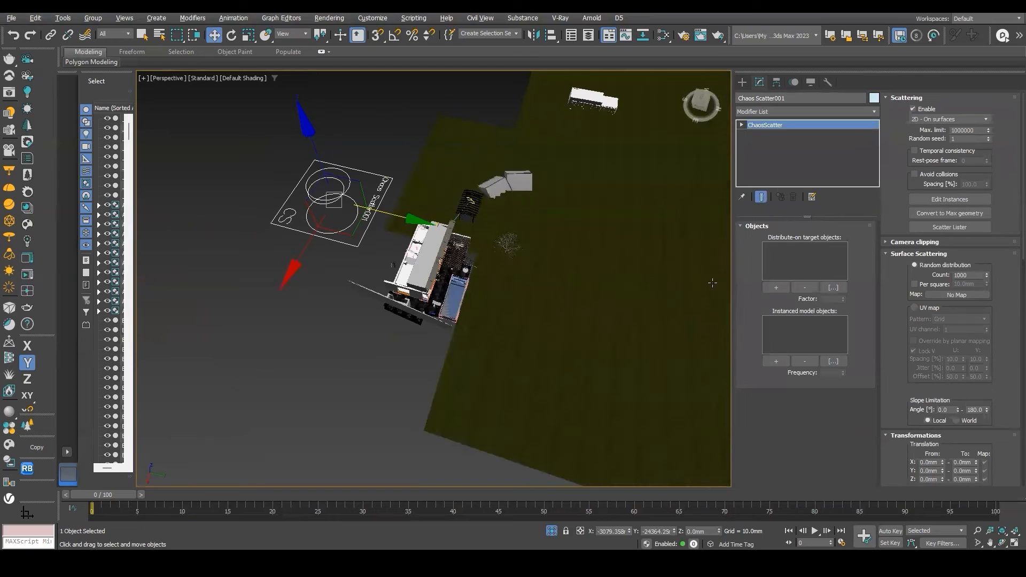
# Set the ground rectangle as the Chaos Scatter's distribute-on target and the tree proxy as its instanced model object.
pyautogui.click(775, 288)
pyautogui.click(536, 277)
pyautogui.moveTo(510, 292); pyautogui.dragTo(475, 363, button='middle')
pyautogui.press('w')
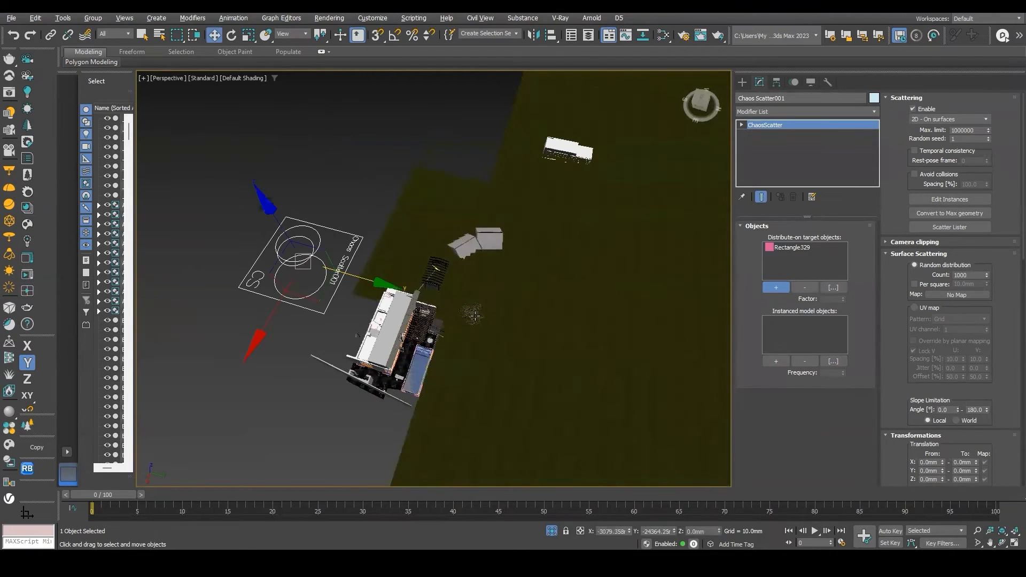
pyautogui.click(471, 315)
pyautogui.click(344, 282)
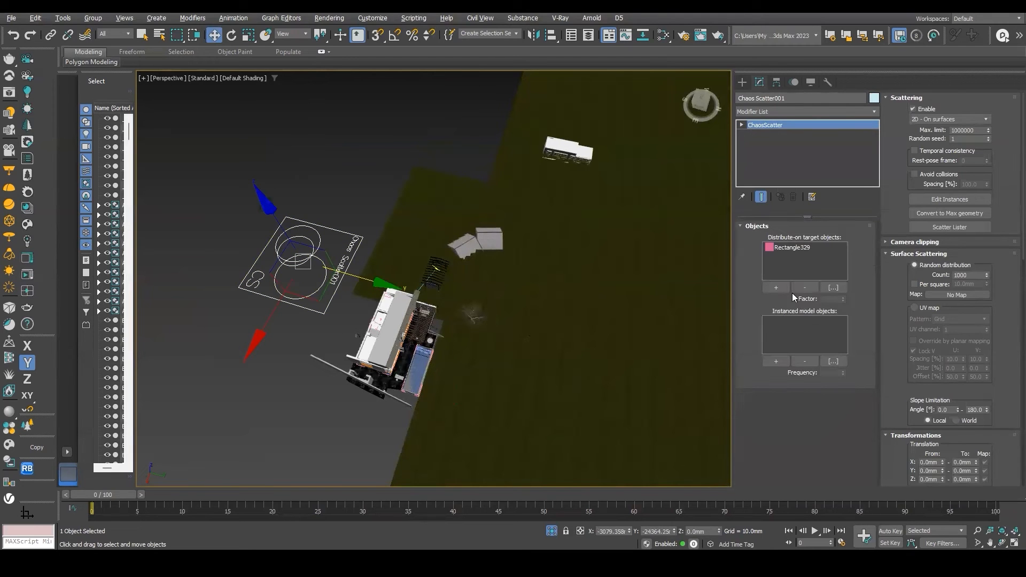
pyautogui.click(776, 362)
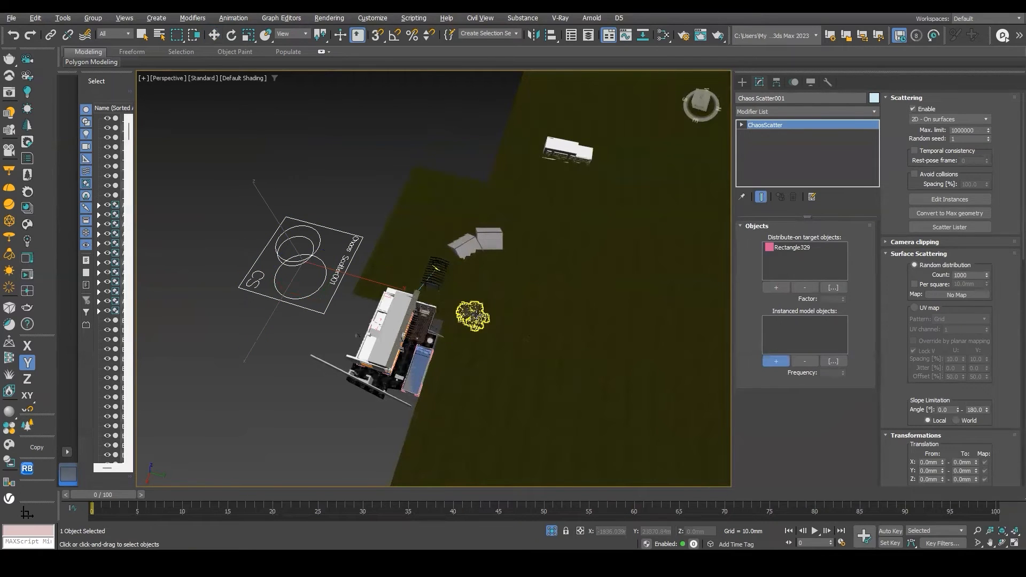
pyautogui.click(474, 315)
pyautogui.press('w')
pyautogui.keyDown('alt'); pyautogui.moveTo(623, 325); pyautogui.dragTo(433, 330, button='middle'); pyautogui.keyUp('alt')
pyautogui.scroll(-4, 613, 296)
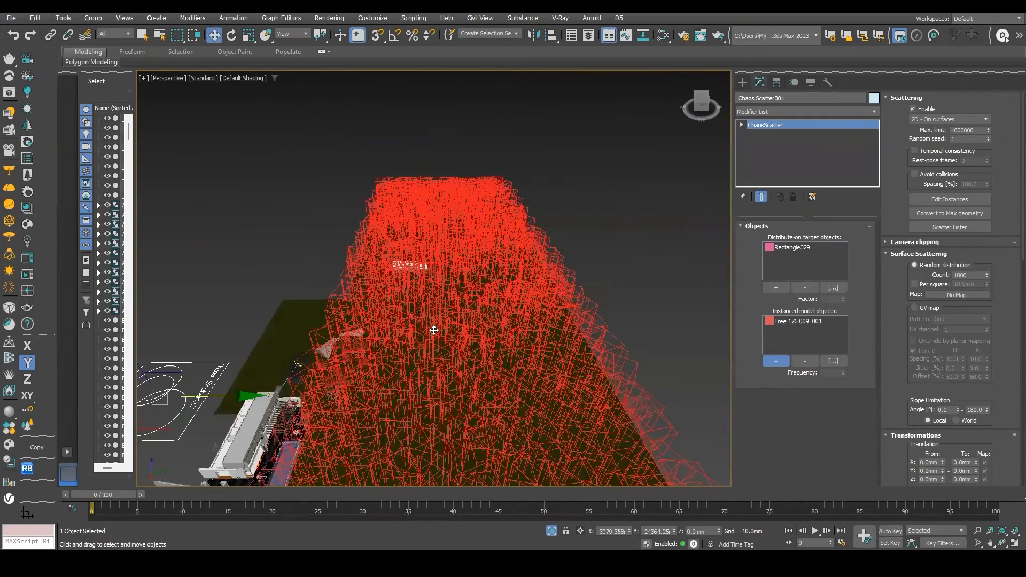
# Switch the viewport to CoronaCamera002 and restore the split viewport layout.
pyautogui.scroll(-1, 485, 359)
pyautogui.keyDown('alt'); pyautogui.moveTo(485, 359); pyautogui.dragTo(476, 296, button='middle'); pyautogui.keyUp('alt')
pyautogui.press('c')
pyautogui.doubleClick(499, 204)
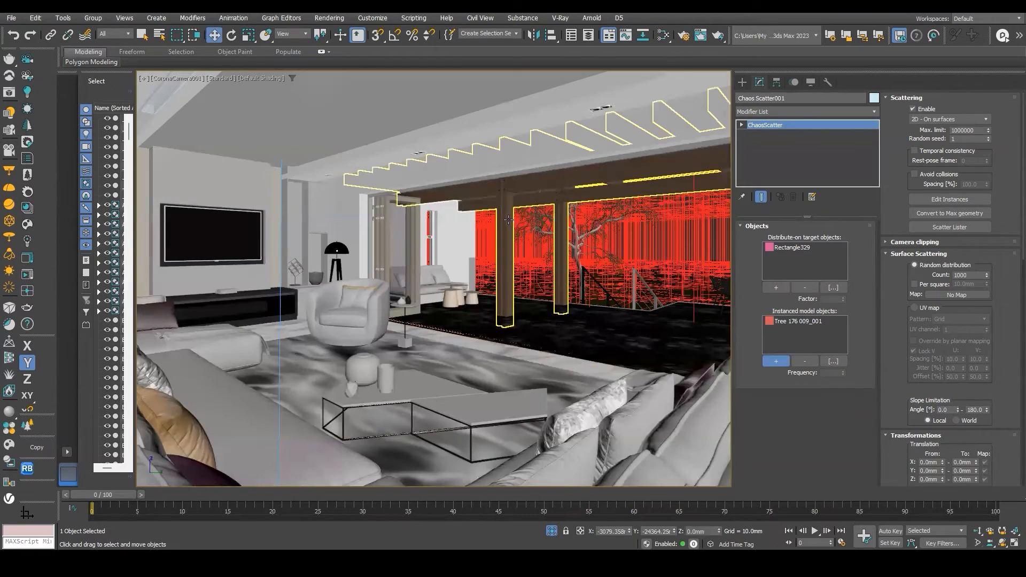
pyautogui.press('c')
pyautogui.click(498, 203)
pyautogui.doubleClick(495, 211)
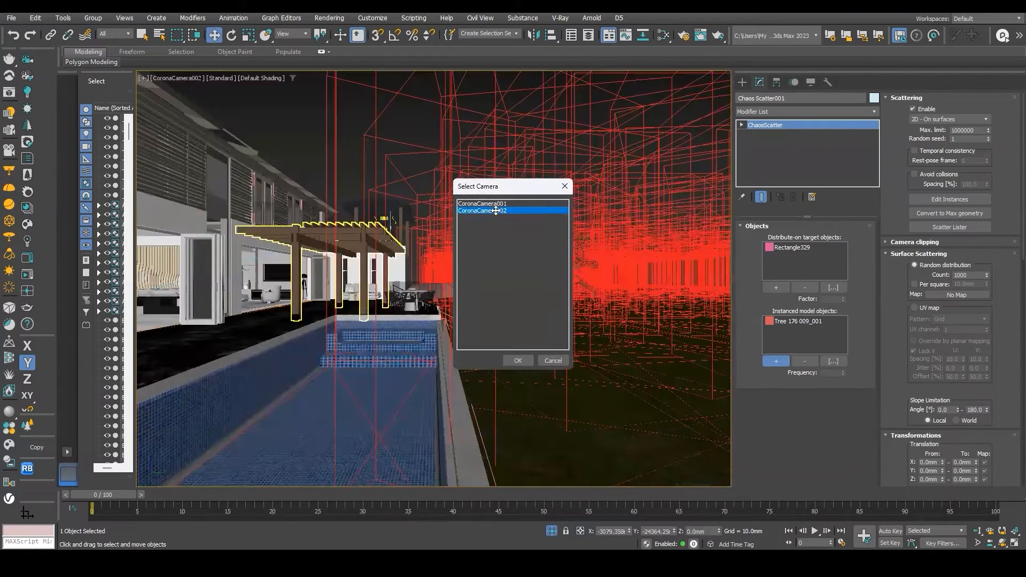
pyautogui.hotkey('alt', 'w')
pyautogui.scroll(-10, 344, 245)
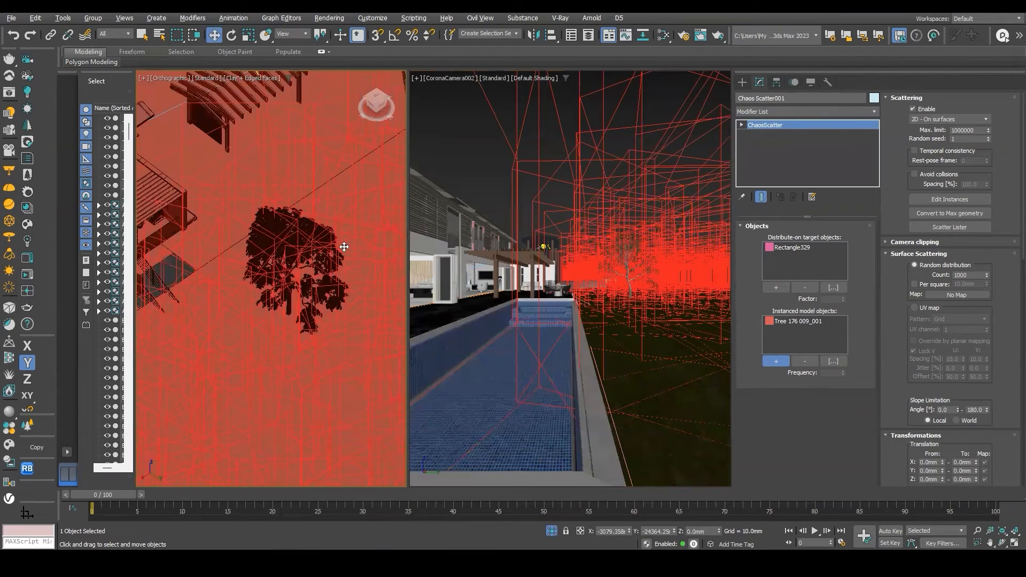
# Start Corona interactive rendering from the camera view and reposition the frame buffer window.
pyautogui.click(477, 218)
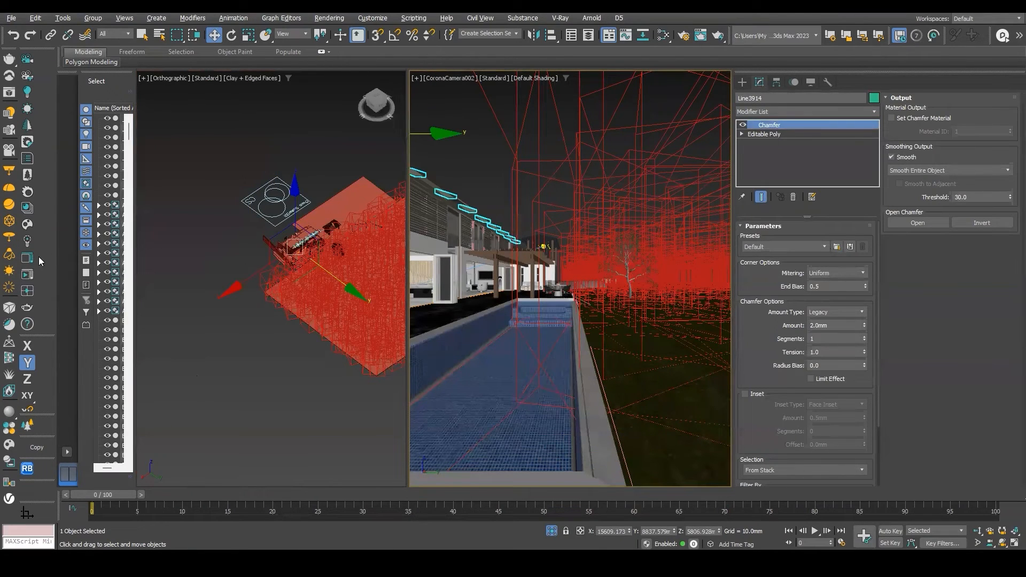
pyautogui.click(27, 274)
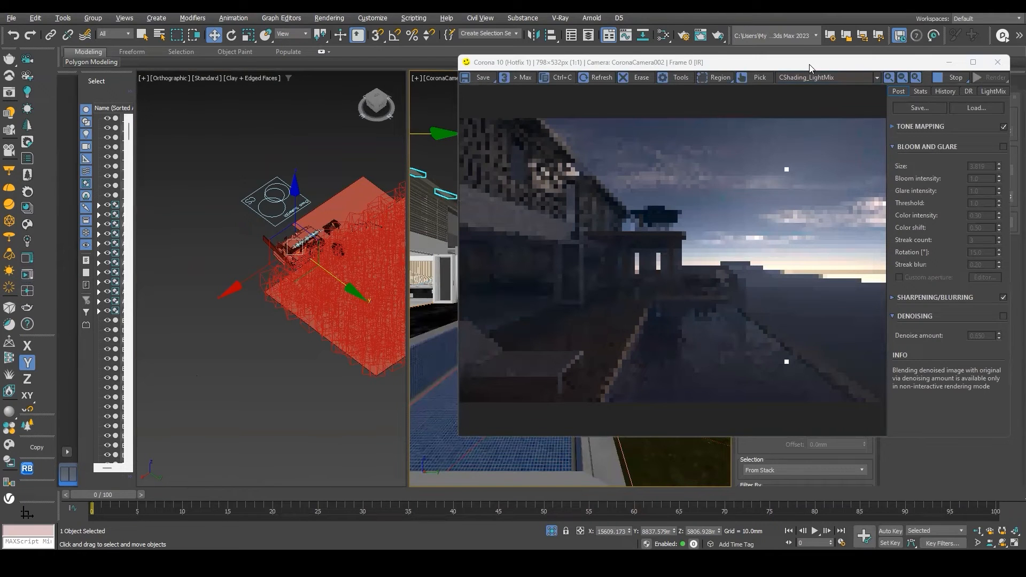
pyautogui.moveTo(809, 65); pyautogui.dragTo(601, 58)
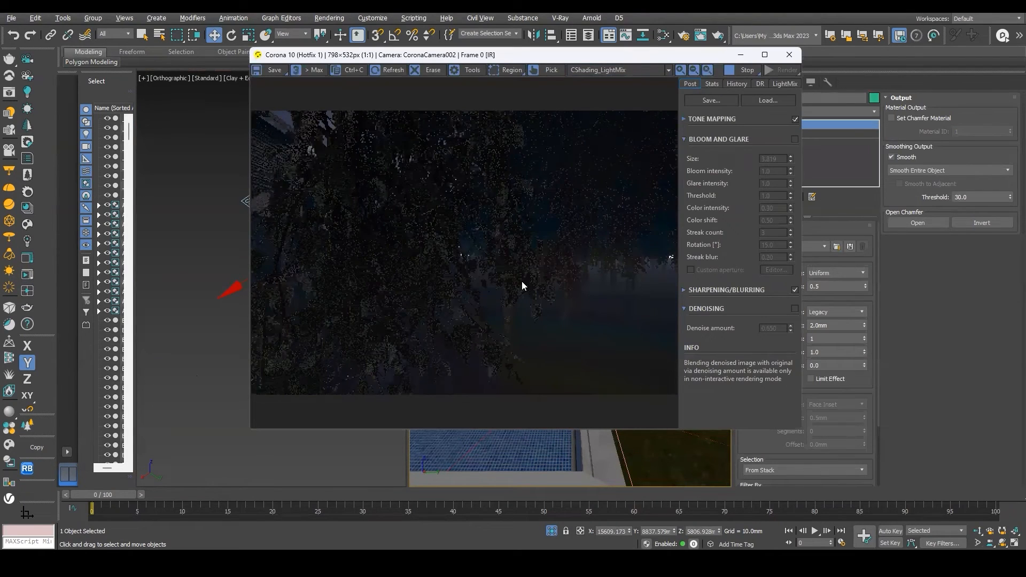
pyautogui.moveTo(592, 63); pyautogui.dragTo(378, 88)
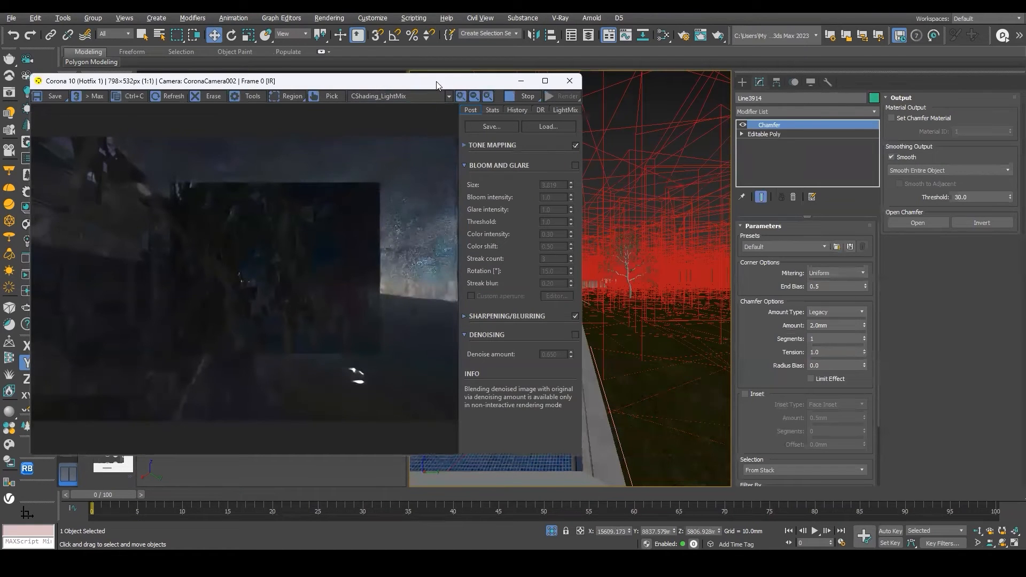
pyautogui.moveTo(429, 87); pyautogui.dragTo(331, 174)
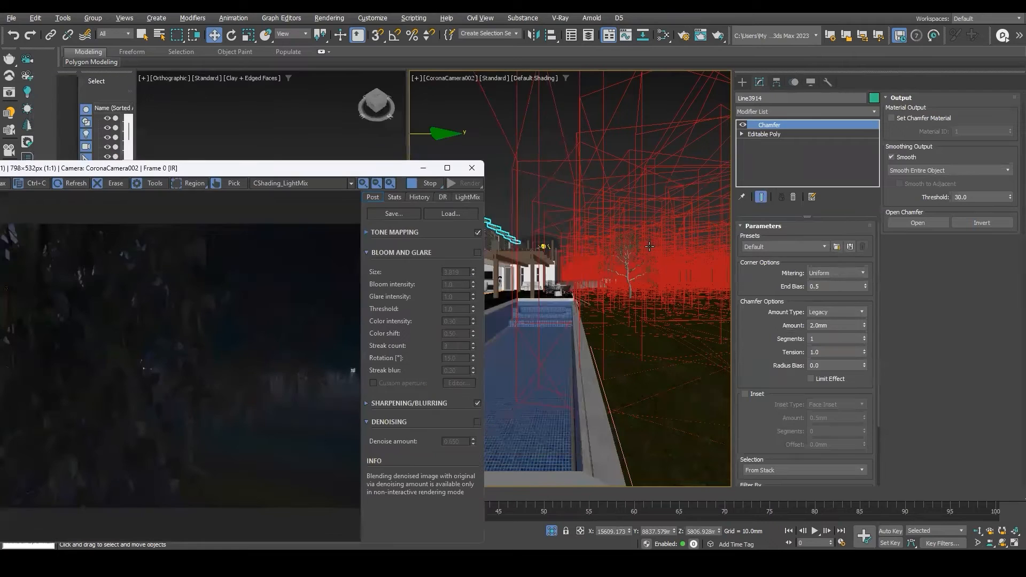
pyautogui.click(544, 213)
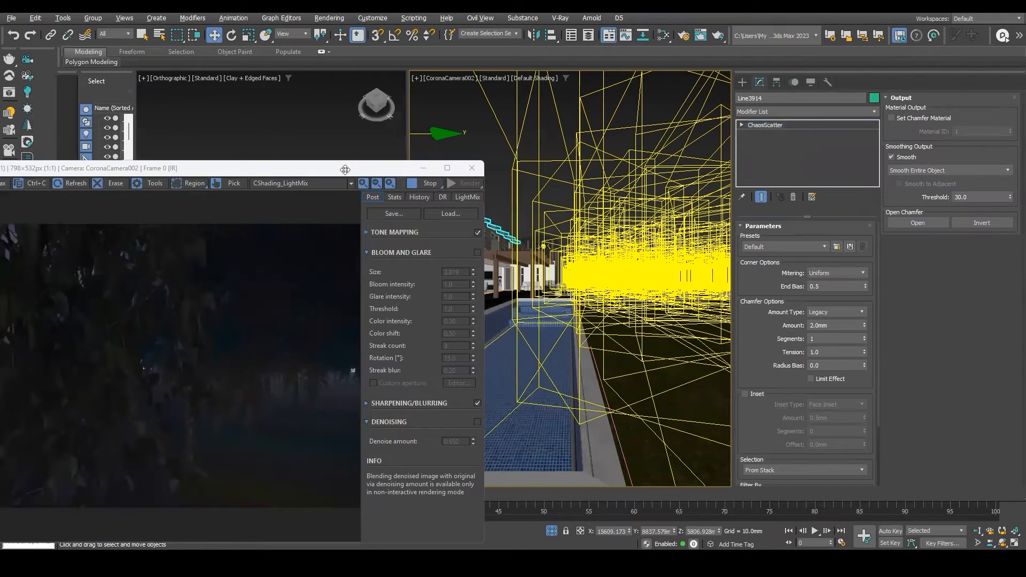
pyautogui.moveTo(382, 162); pyautogui.dragTo(564, 297)
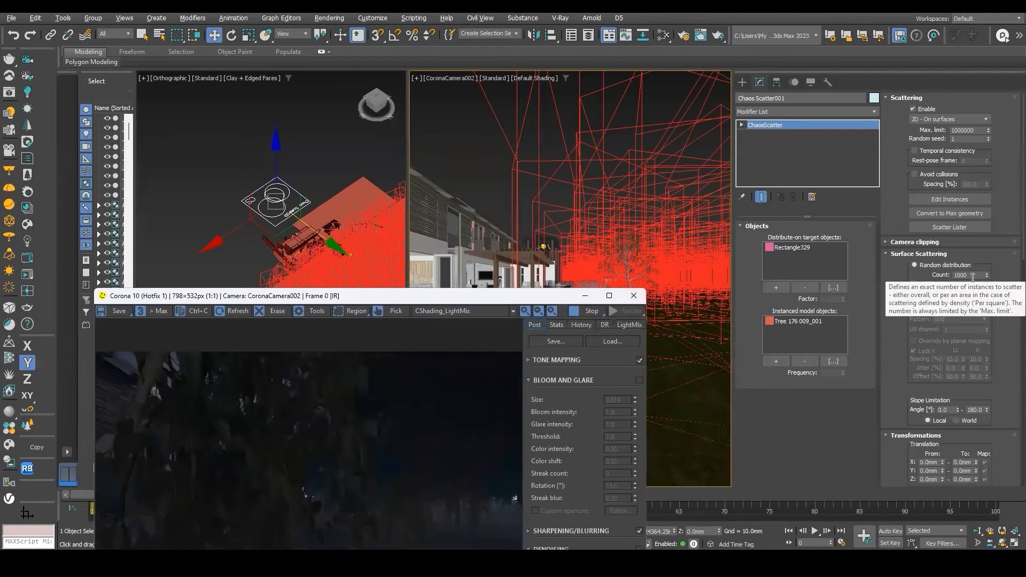
# Set the Chaos Scatter count to 50.
pyautogui.moveTo(452, 290); pyautogui.dragTo(453, 223)
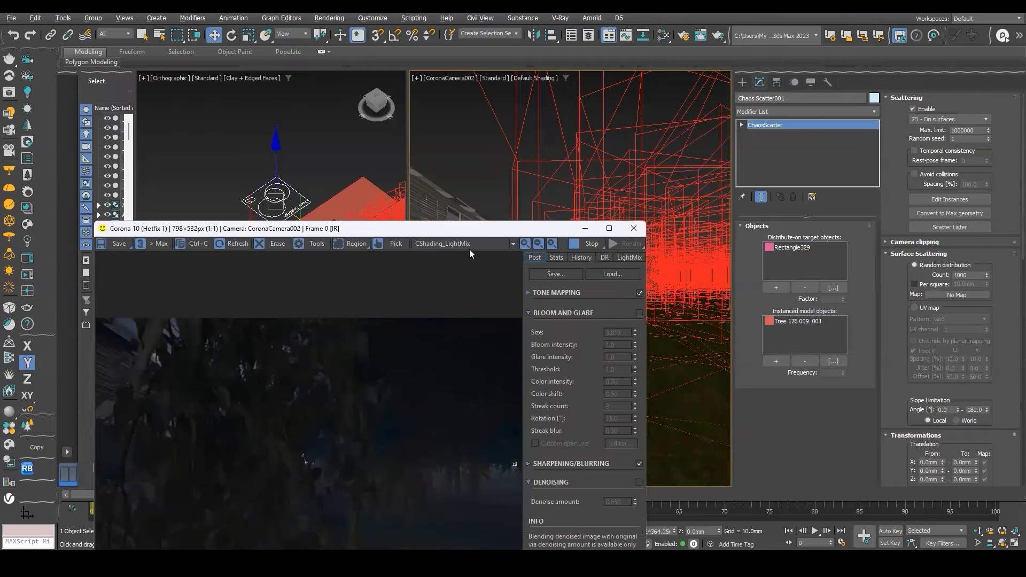
pyautogui.doubleClick(967, 274)
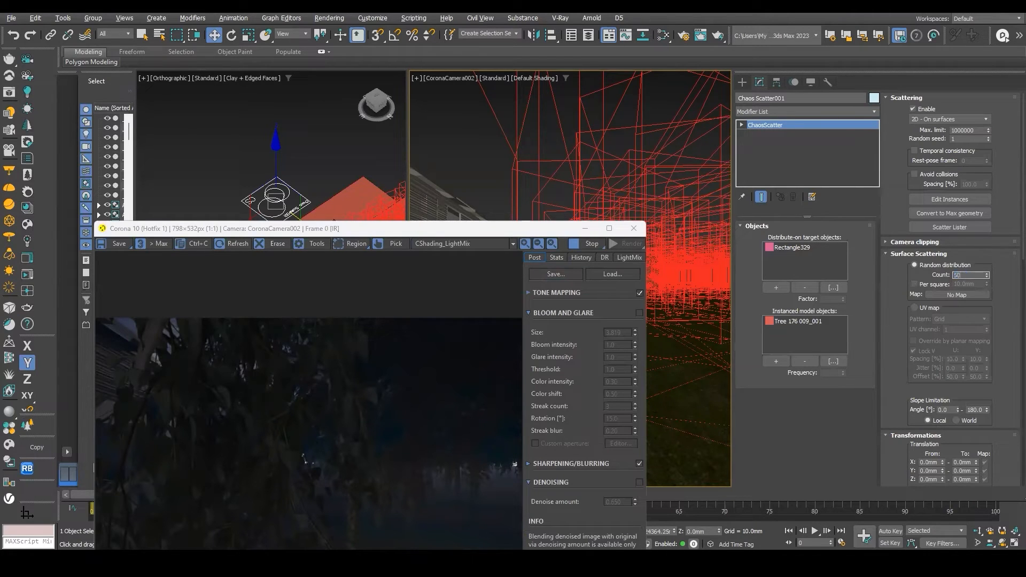
pyautogui.press('Return')
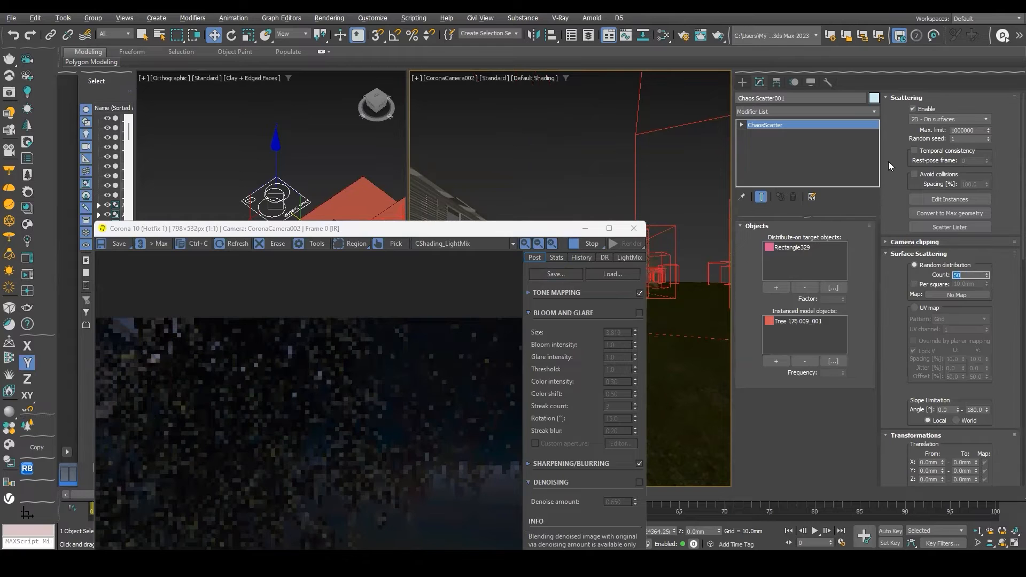
# Set the Chaos Scatter count to 100.
pyautogui.moveTo(518, 227); pyautogui.dragTo(527, 121)
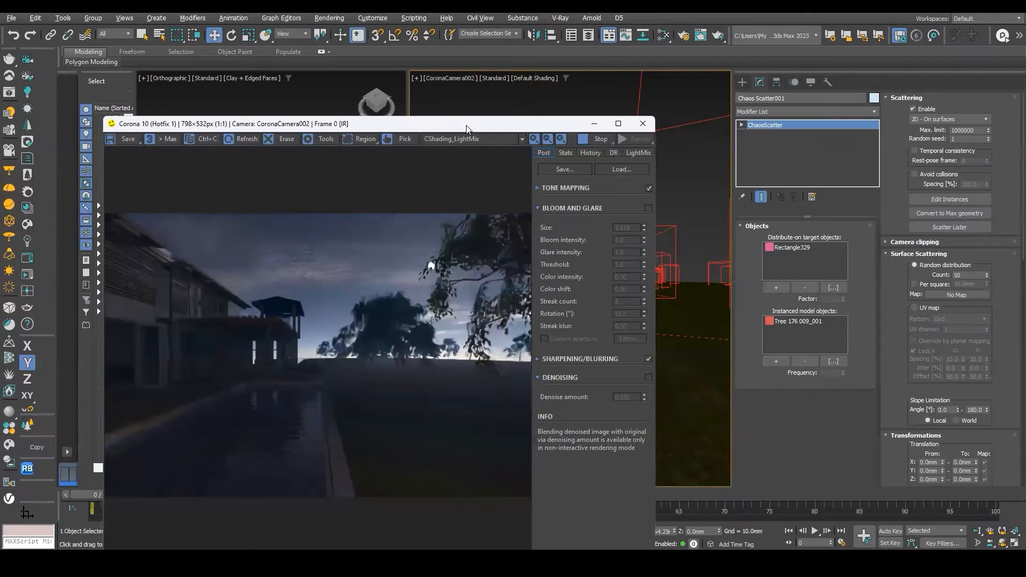
pyautogui.moveTo(479, 128); pyautogui.dragTo(488, 95)
pyautogui.moveTo(973, 276); pyautogui.dragTo(817, 266)
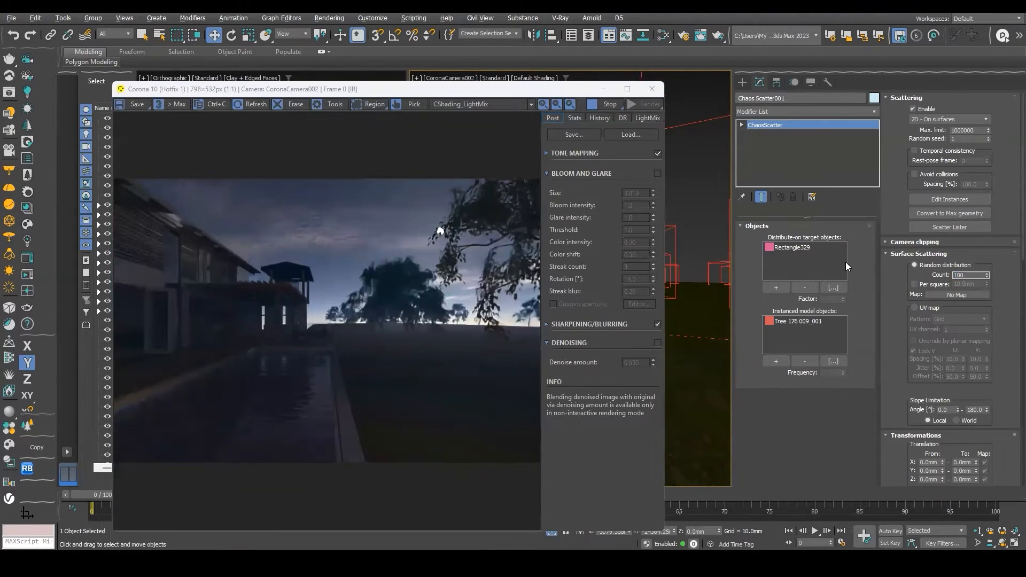
pyautogui.write('100')
pyautogui.press('Return')
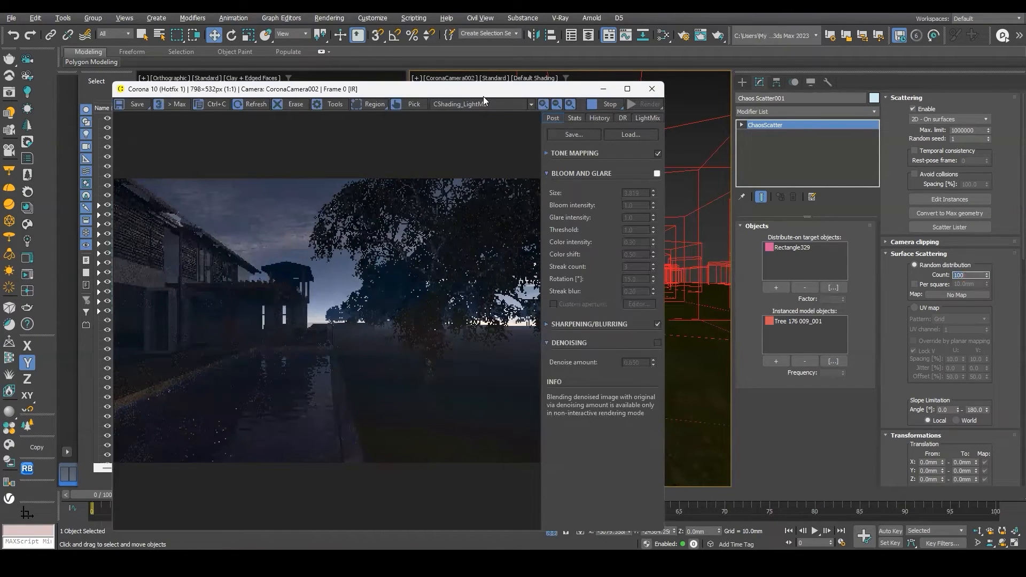
# Select the ground plane and enable Real-World Map Size on its UVW Map modifier.
pyautogui.moveTo(483, 96); pyautogui.dragTo(308, 104)
pyautogui.click(635, 152)
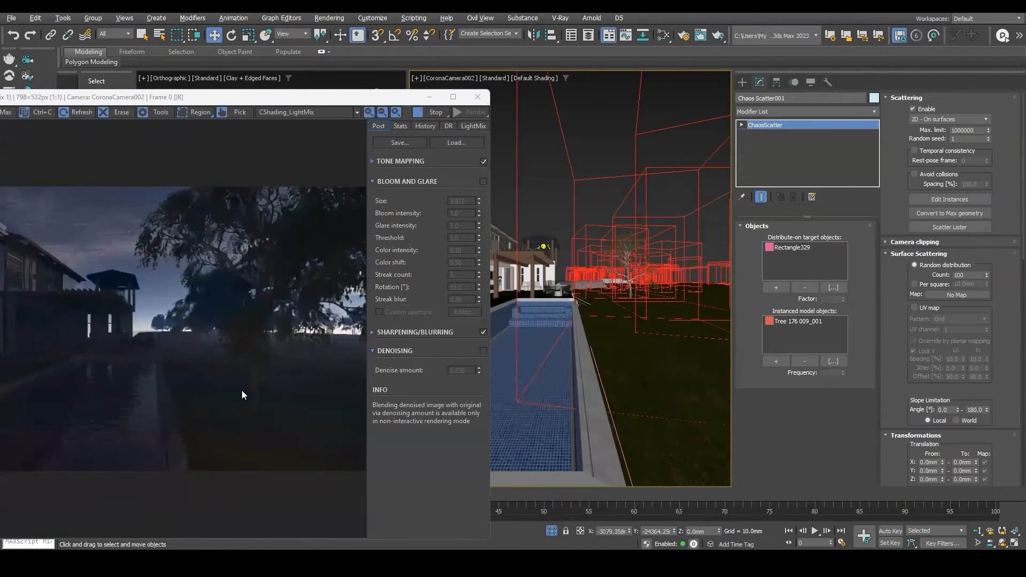
pyautogui.click(575, 299)
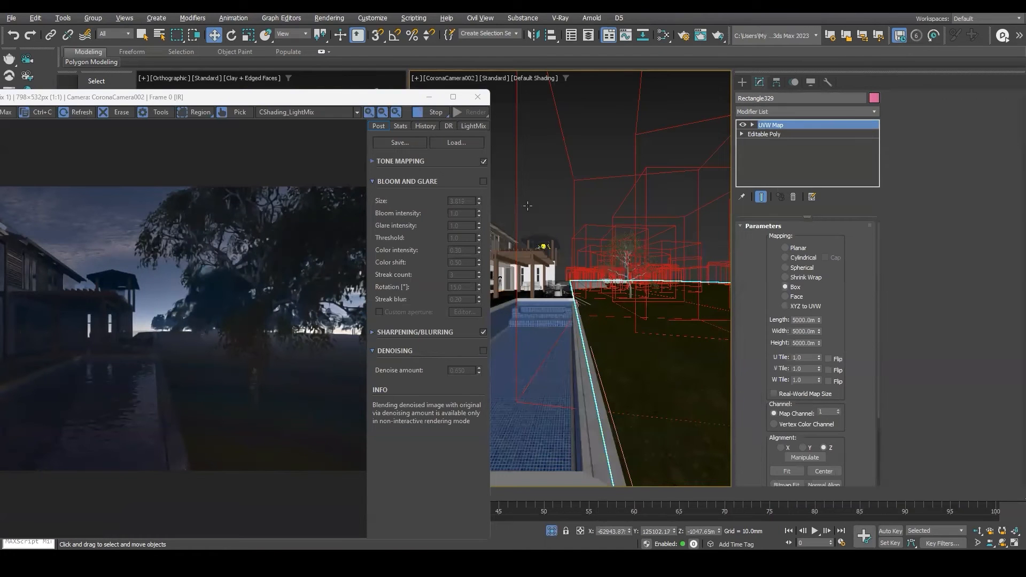
pyautogui.moveTo(758, 416)
pyautogui.mouseDown()
pyautogui.moveTo(784, 241)
pyautogui.moveTo(752, 428)
pyautogui.mouseUp()
pyautogui.moveTo(769, 358); pyautogui.dragTo(773, 331)
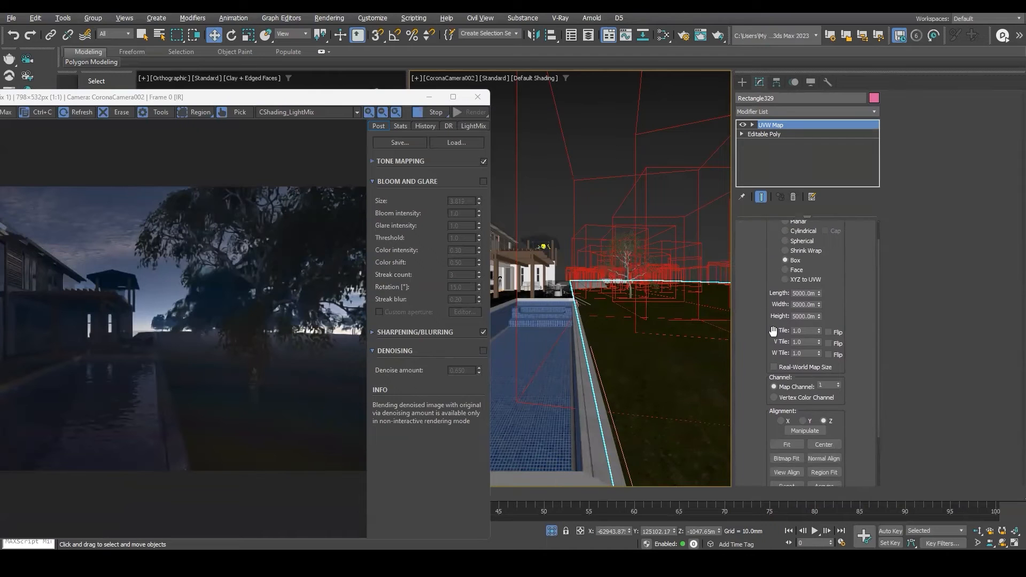
pyautogui.click(778, 368)
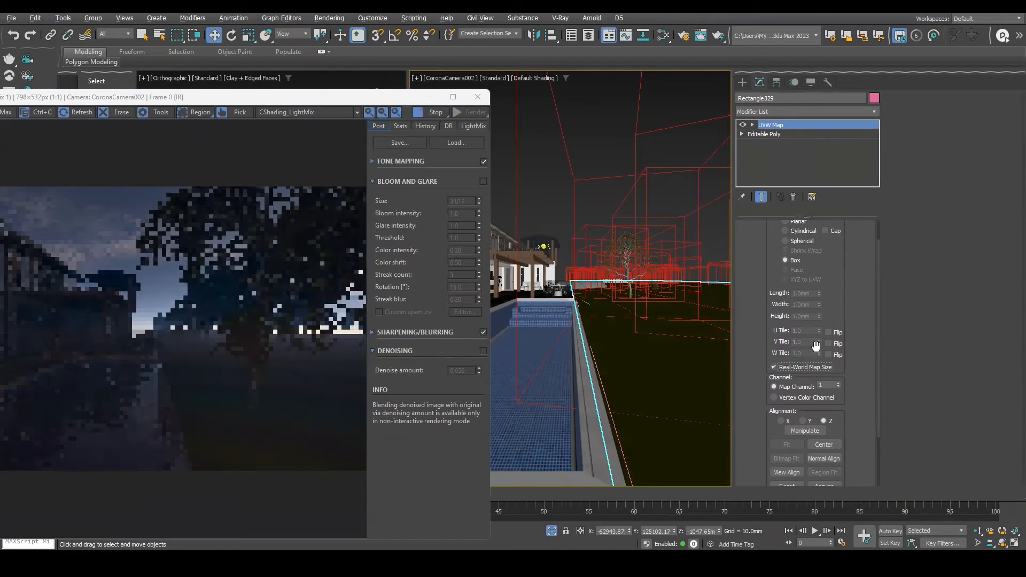
# Select the Chaos Scatter and set its minimum X scale to about 17.222%.
pyautogui.moveTo(321, 101); pyautogui.dragTo(555, 395)
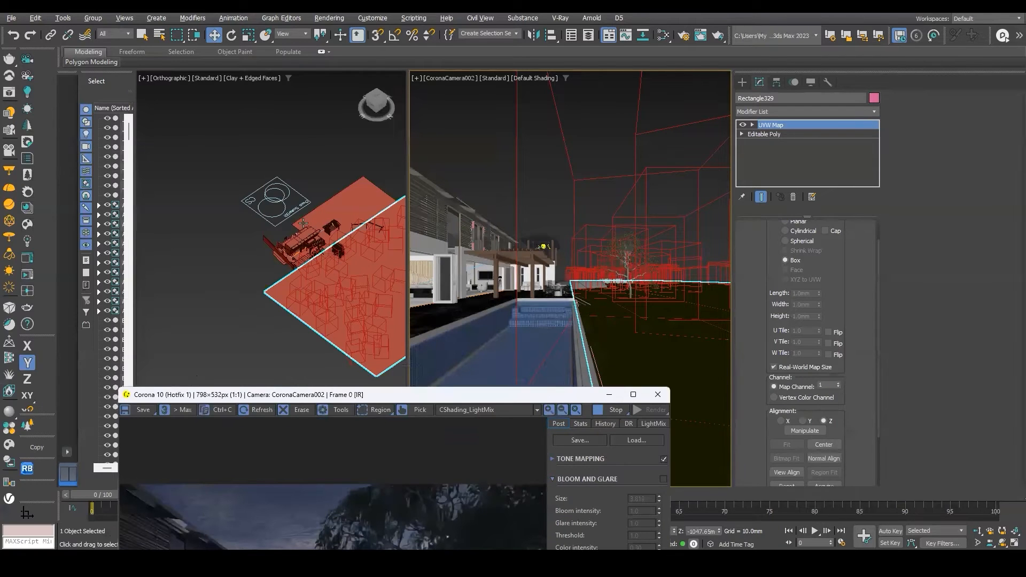
pyautogui.click(283, 197)
pyautogui.scroll(4, 285, 199)
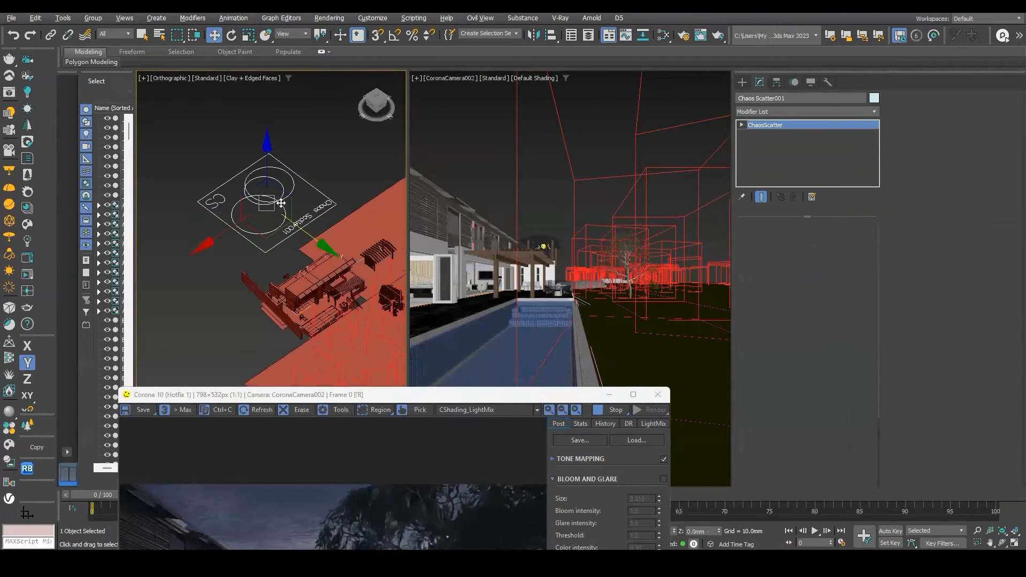
pyautogui.moveTo(284, 199); pyautogui.dragTo(202, 163, button='middle')
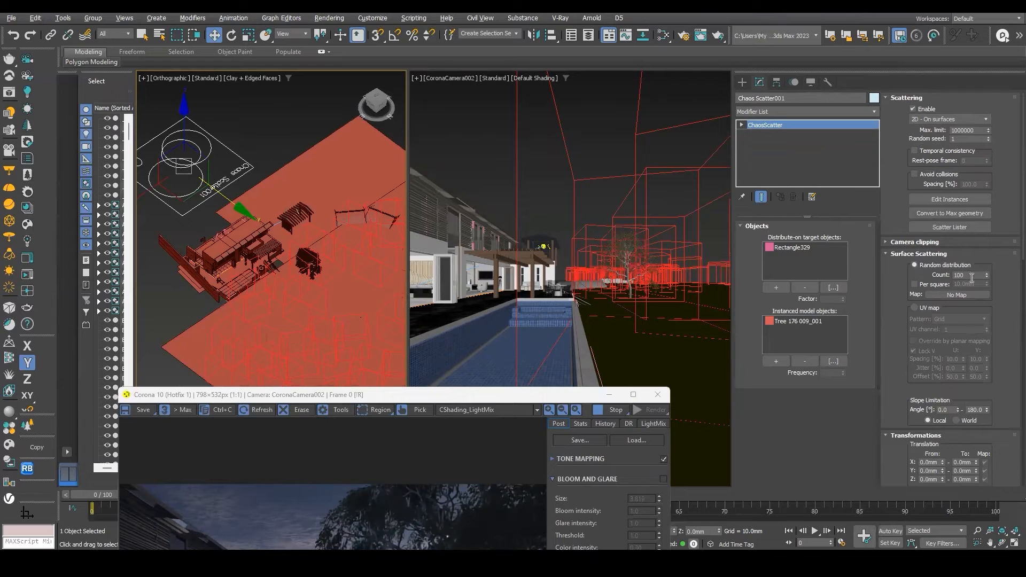
pyautogui.moveTo(896, 303); pyautogui.dragTo(909, 188)
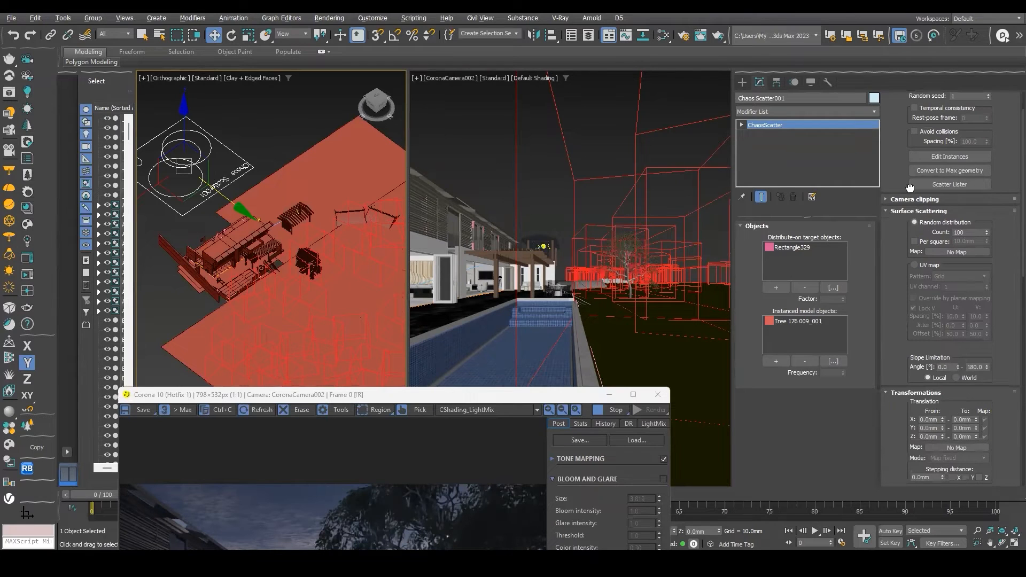
pyautogui.moveTo(909, 289); pyautogui.dragTo(906, 140)
pyautogui.moveTo(893, 290); pyautogui.dragTo(889, 122)
pyautogui.scroll(-1, 889, 126)
pyautogui.moveTo(945, 230); pyautogui.dragTo(940, 231)
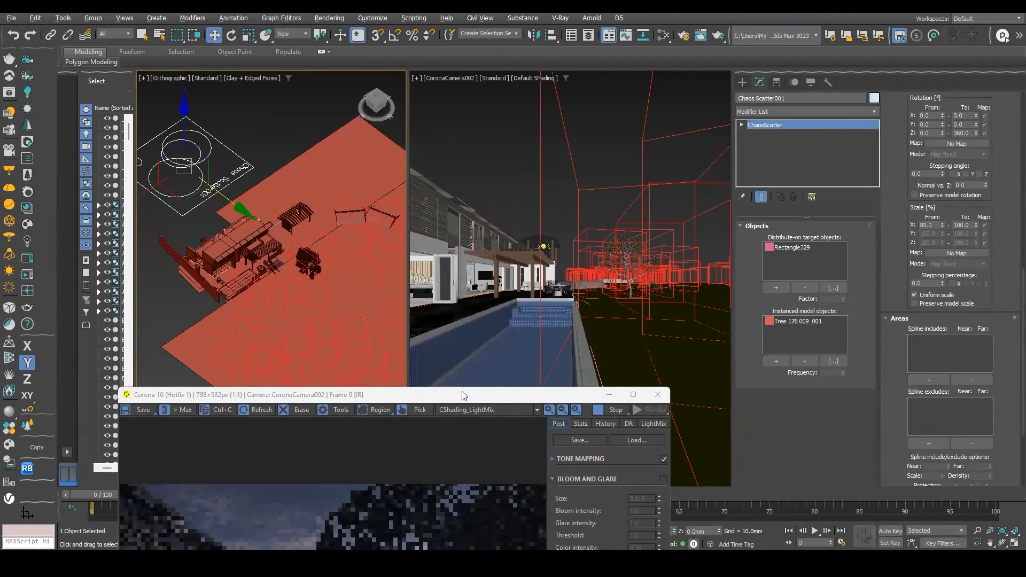
pyautogui.moveTo(468, 396); pyautogui.dragTo(441, 87)
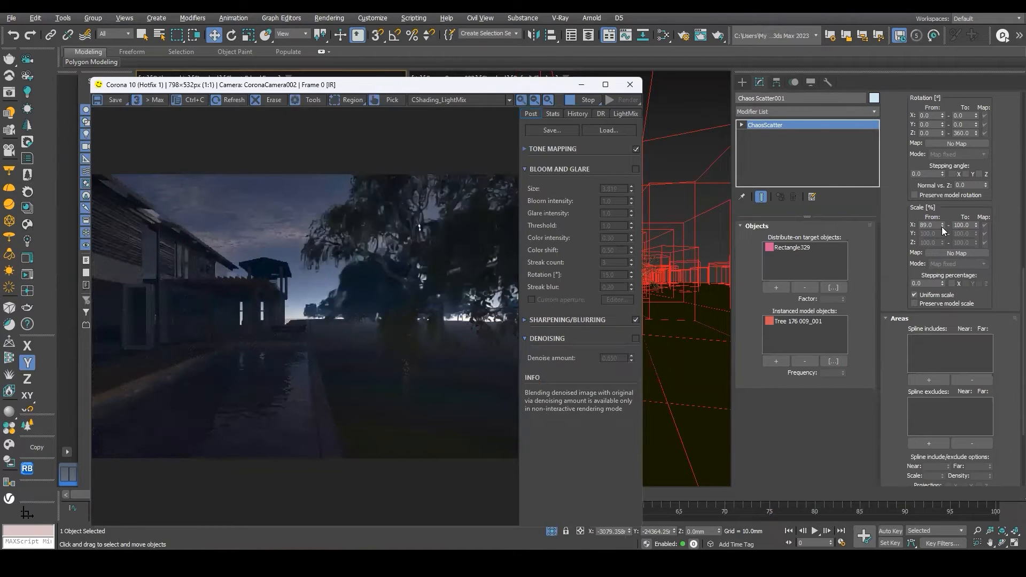
pyautogui.moveTo(941, 231); pyautogui.dragTo(942, 264)
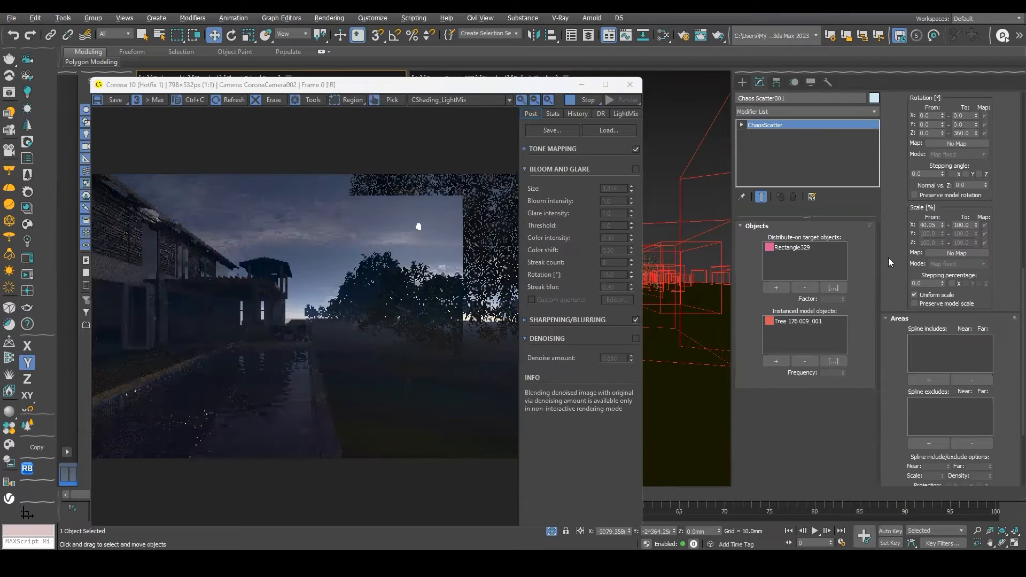
pyautogui.moveTo(941, 235); pyautogui.dragTo(940, 263)
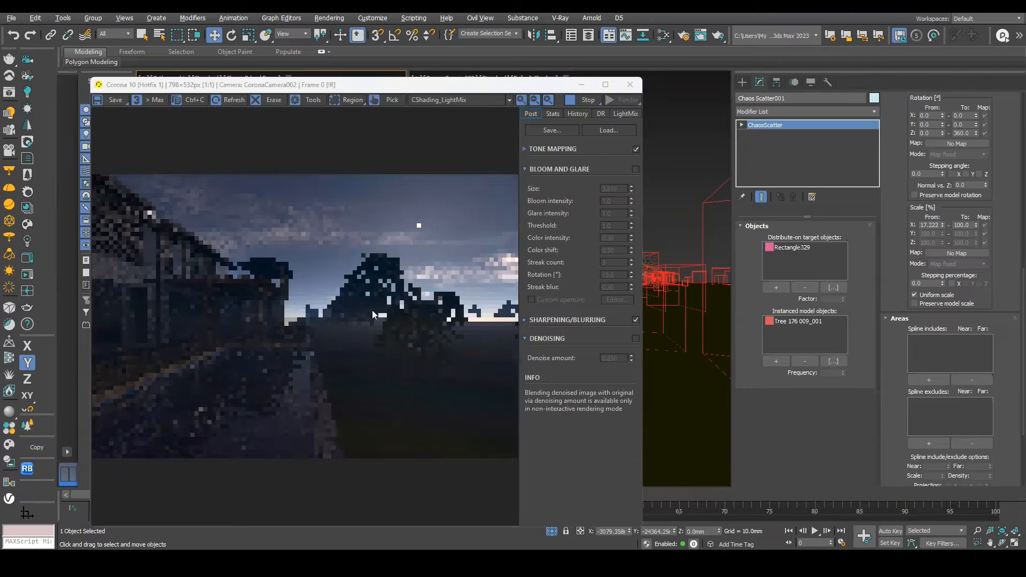
# Set the Chaos Scatter's maximum scale to 77%.
pyautogui.scroll(1, 392, 303)
pyautogui.moveTo(424, 323); pyautogui.dragTo(421, 310, button='middle')
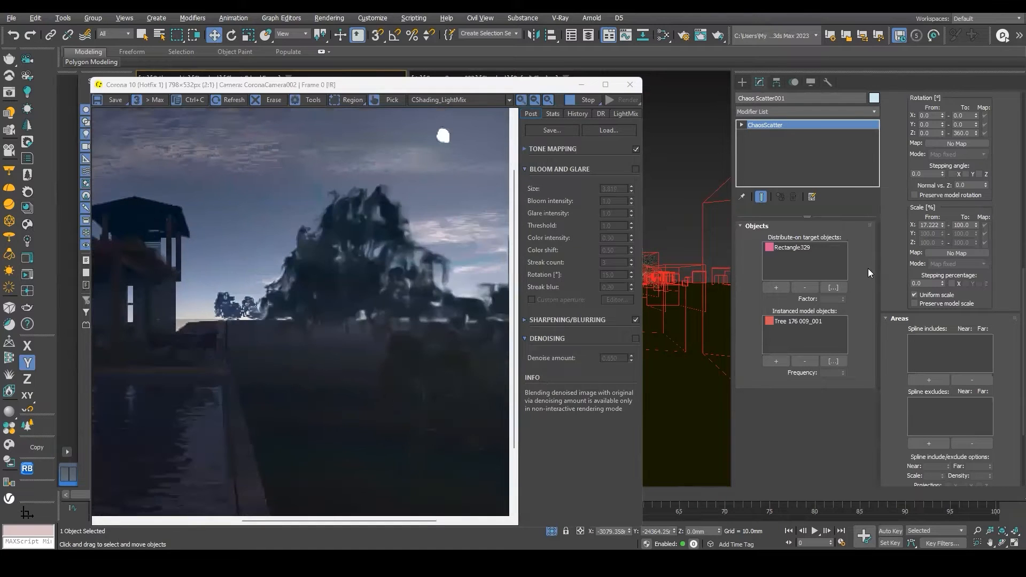
pyautogui.moveTo(975, 225); pyautogui.dragTo(975, 244)
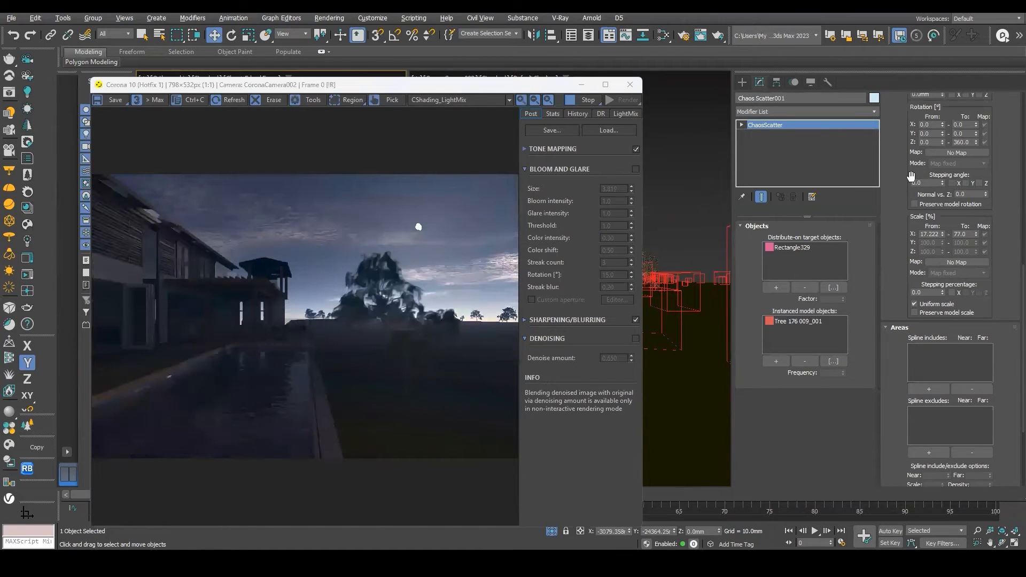
# Set the Chaos Scatter's minimum X rotation to 0.35°.
pyautogui.scroll(2, 915, 191)
pyautogui.scroll(2, 930, 201)
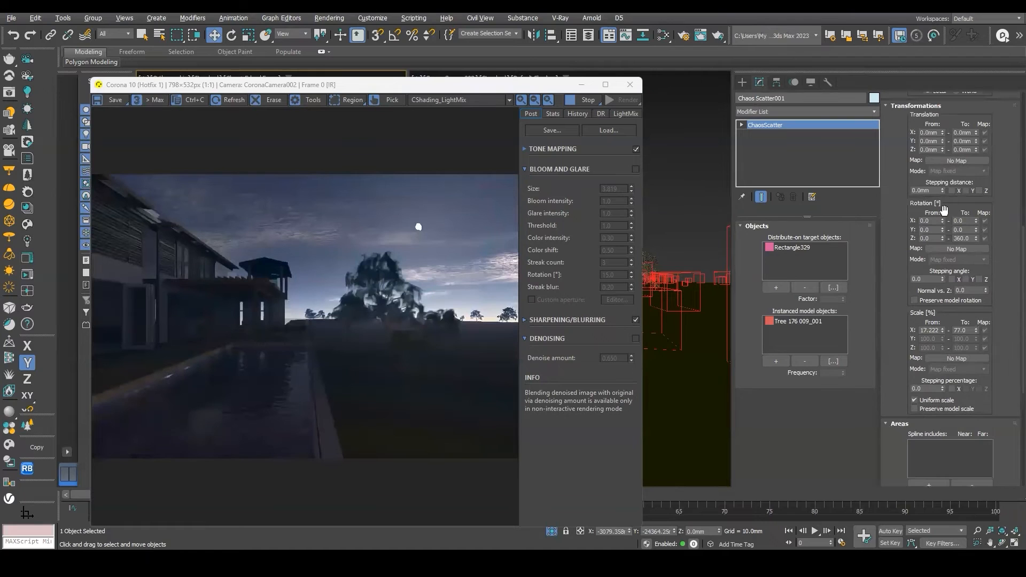
pyautogui.moveTo(944, 220); pyautogui.dragTo(943, 200)
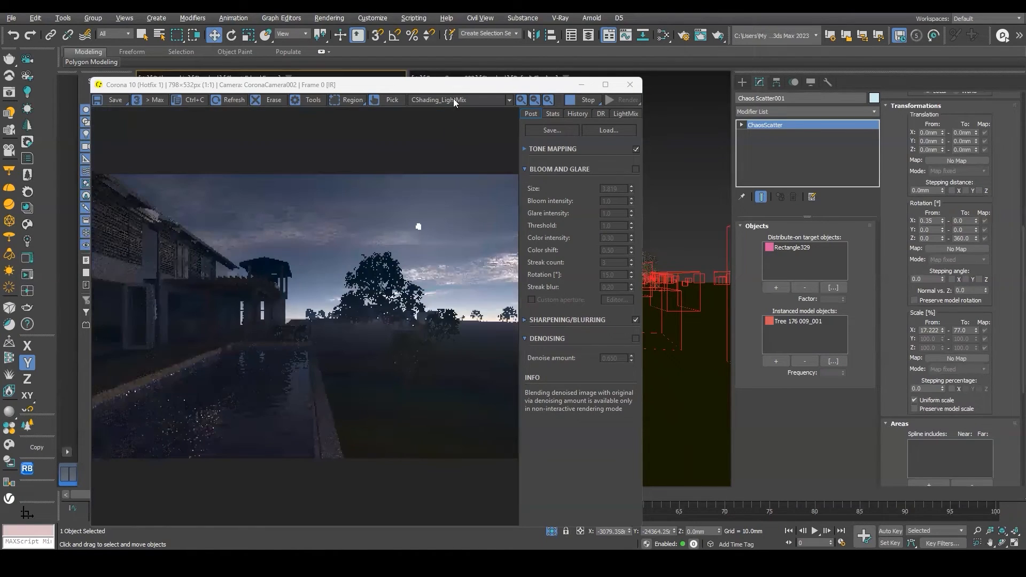
# Open Chaos Cosmos and download the Green Foxtail 006 and Japanese Lawn Grass 003 grass models.
pyautogui.moveTo(455, 89); pyautogui.dragTo(490, 64)
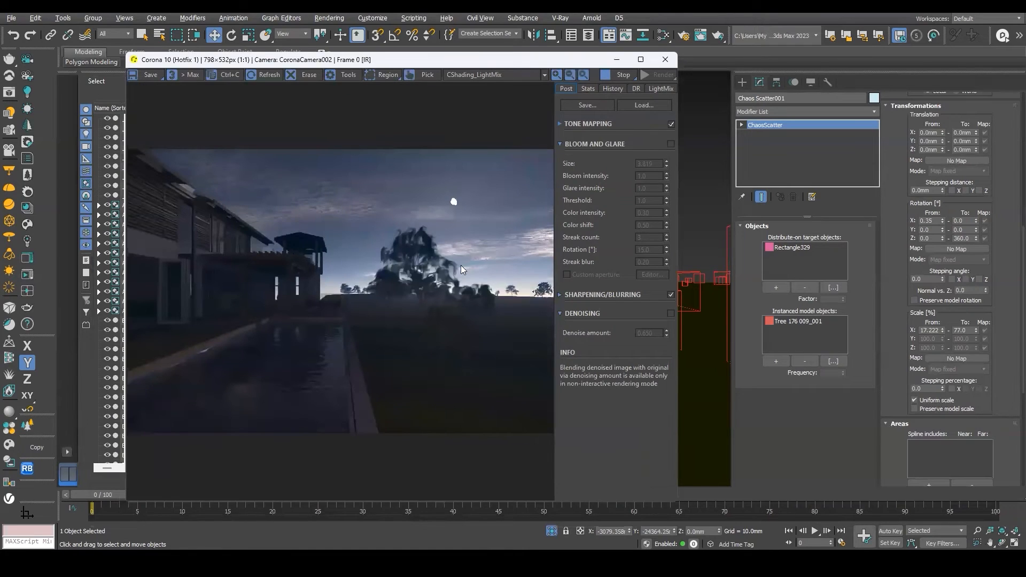
pyautogui.scroll(2, 460, 264)
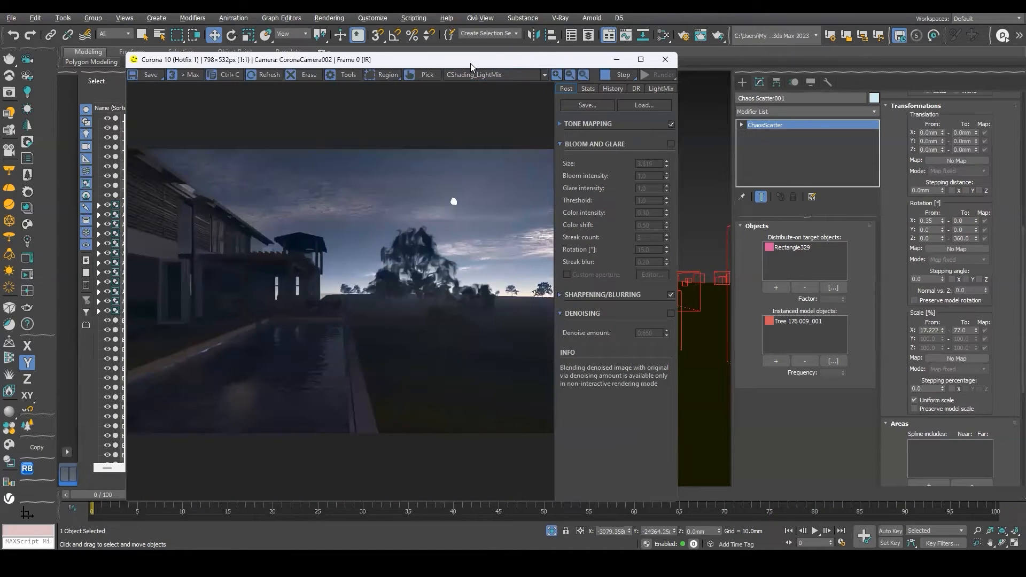
pyautogui.moveTo(470, 63); pyautogui.dragTo(746, 64)
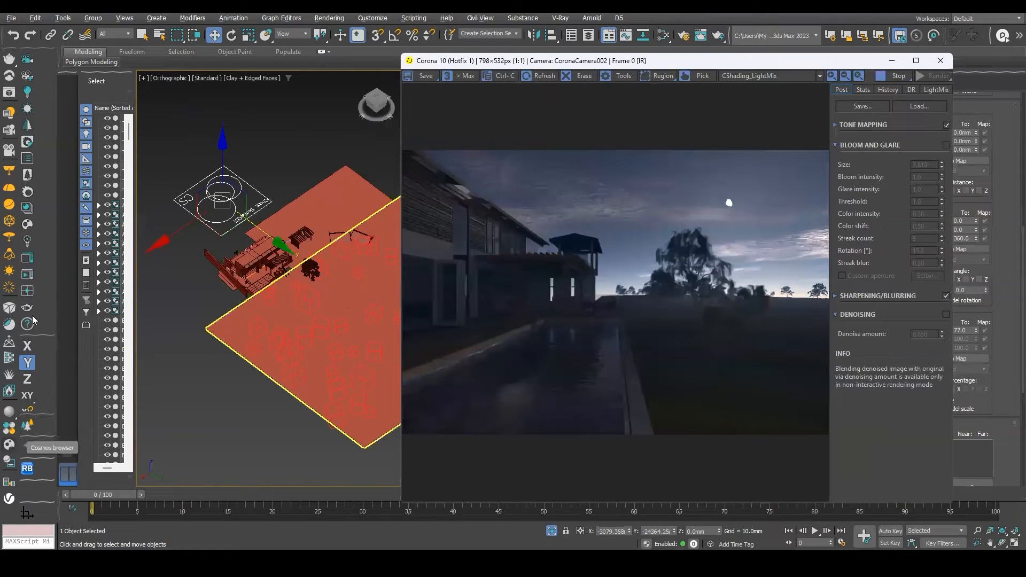
pyautogui.click(26, 227)
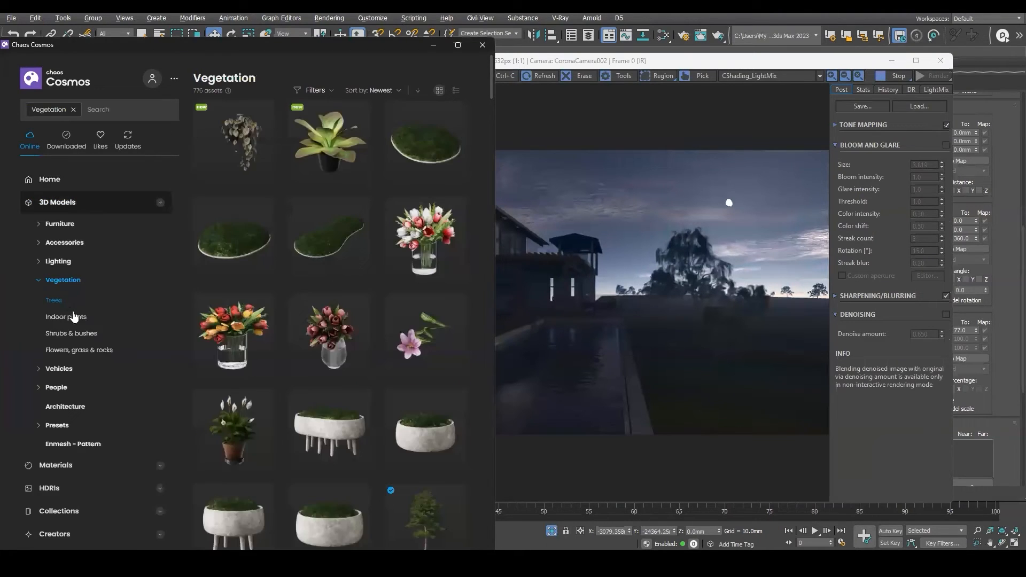
pyautogui.click(63, 317)
pyautogui.click(77, 350)
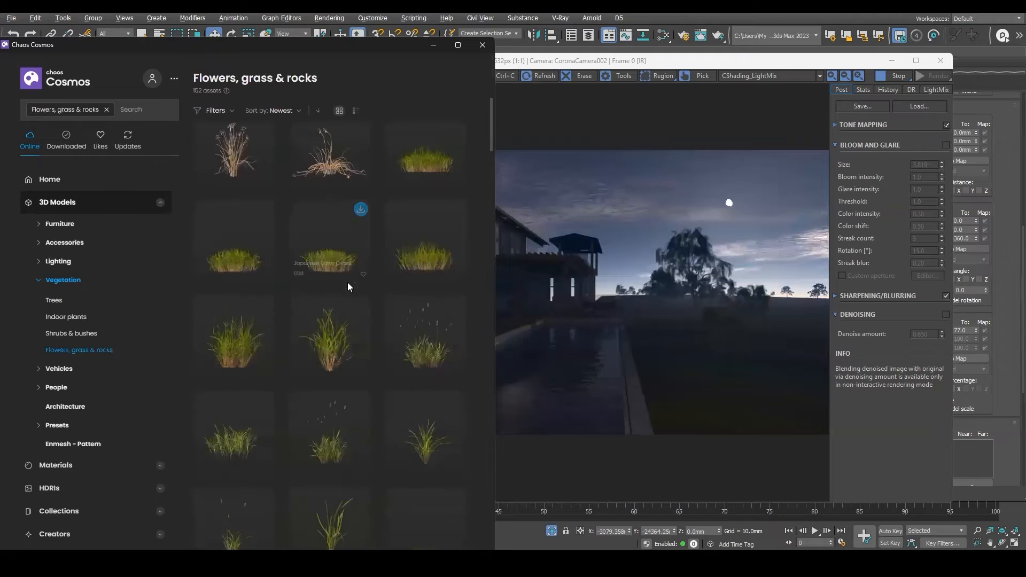
pyautogui.click(456, 305)
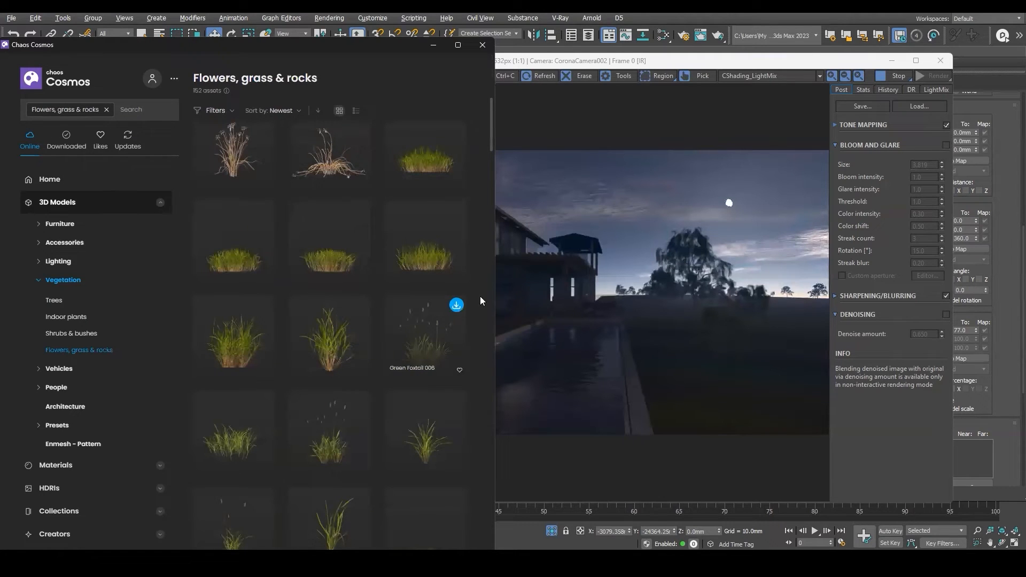
pyautogui.scroll(-2, 376, 282)
pyautogui.click(456, 128)
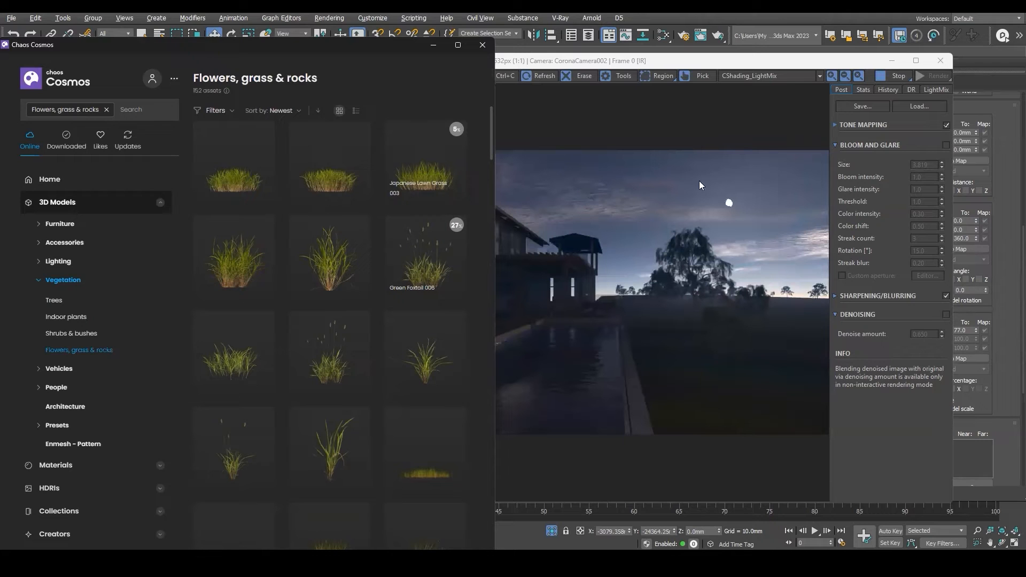
pyautogui.click(537, 191)
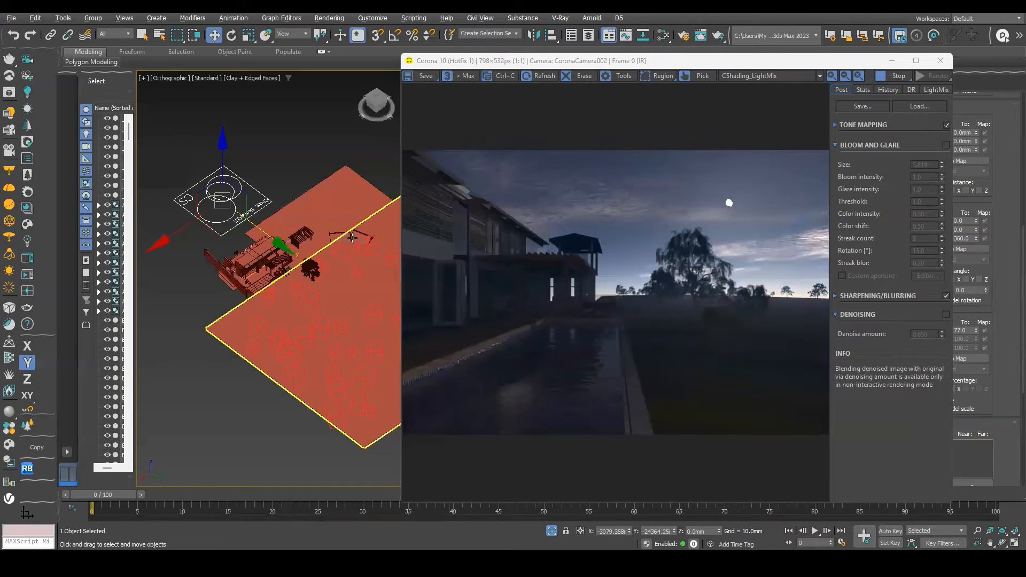
# Select the Corona sun and move it higher above the pool house.
pyautogui.click(280, 186)
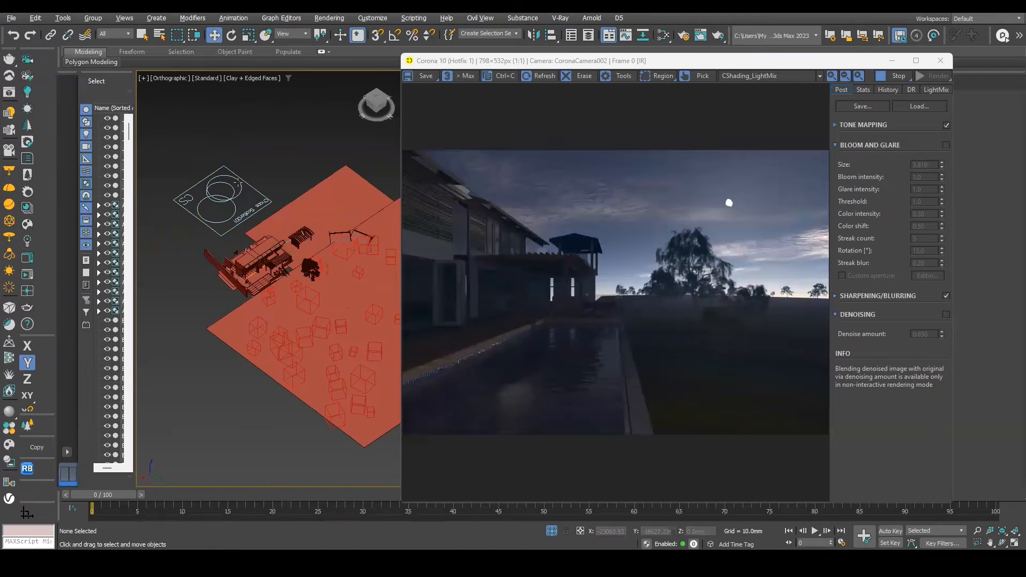
pyautogui.scroll(-5, 247, 186)
pyautogui.scroll(-3, 267, 266)
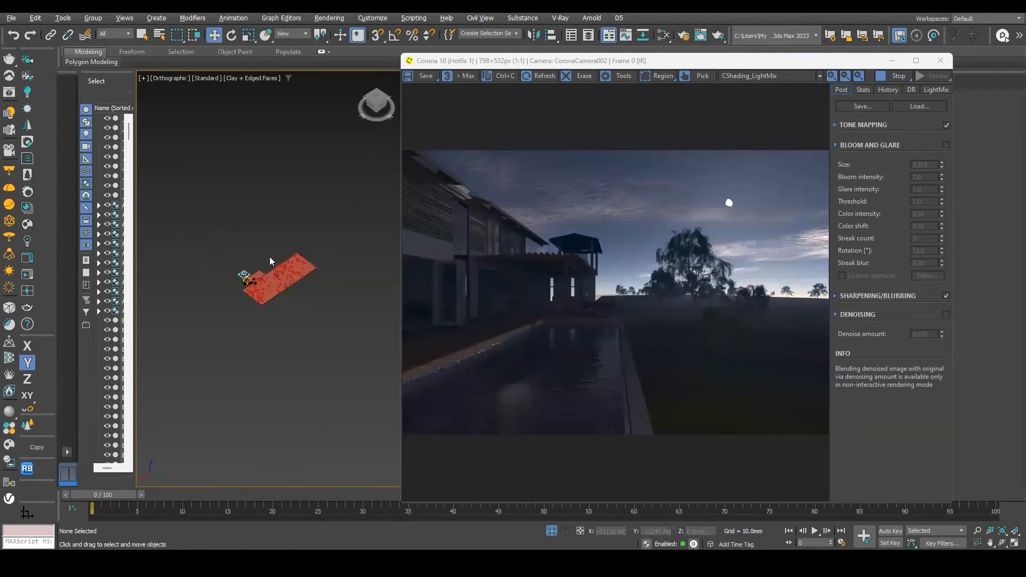
pyautogui.scroll(2, 249, 280)
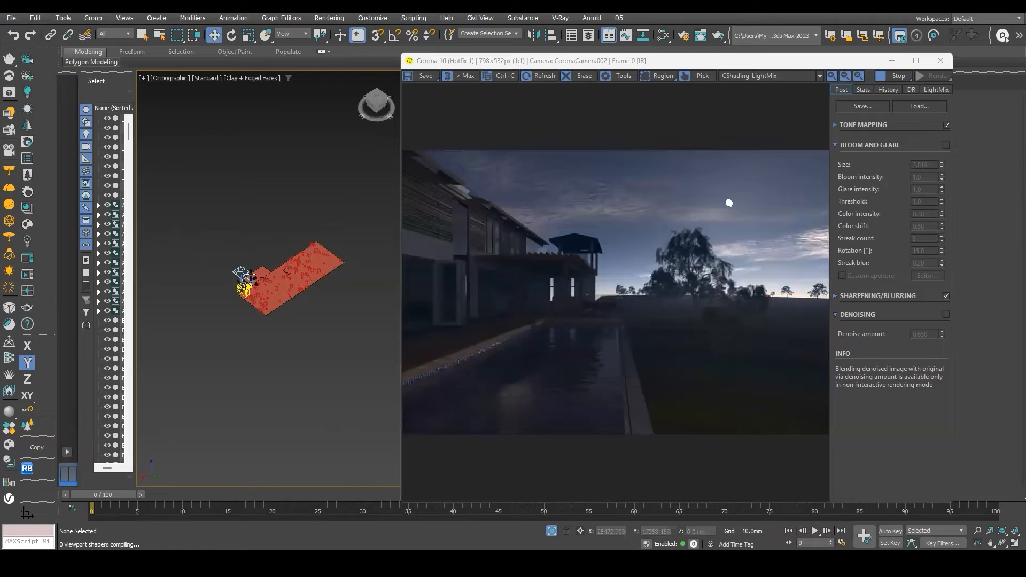
pyautogui.scroll(1, 250, 276)
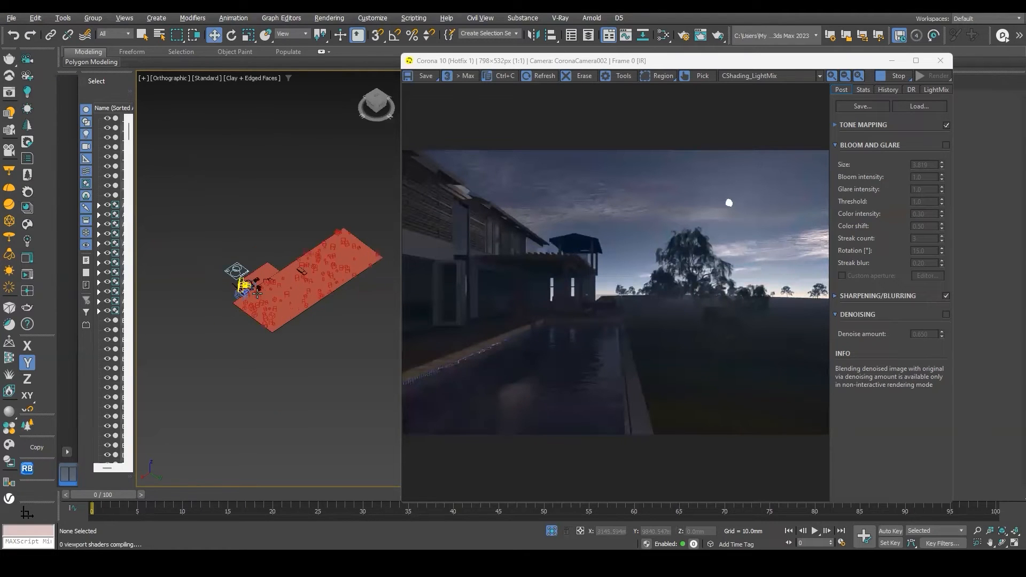
pyautogui.scroll(4, 257, 293)
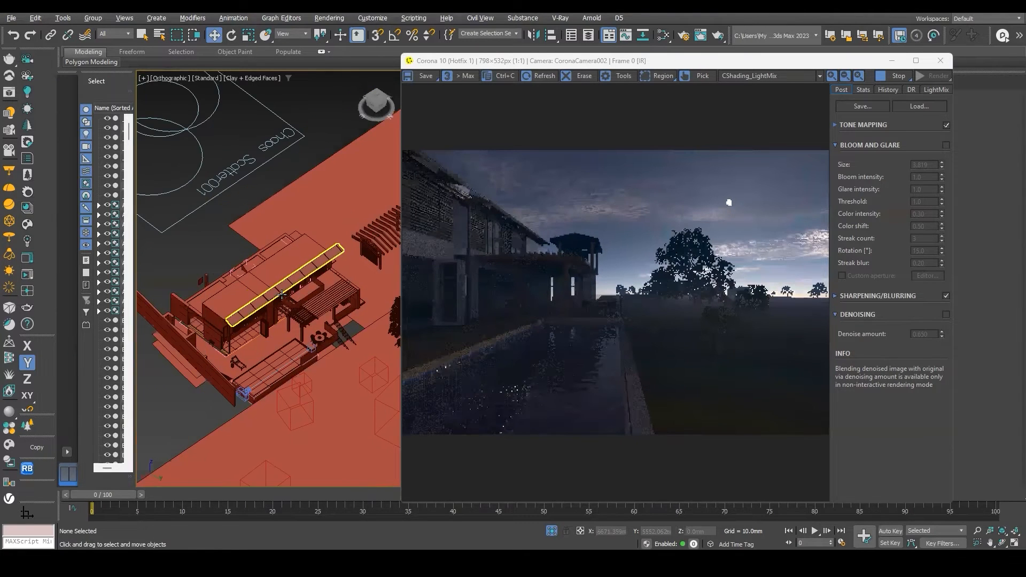
pyautogui.moveTo(371, 238); pyautogui.dragTo(301, 255, button='middle')
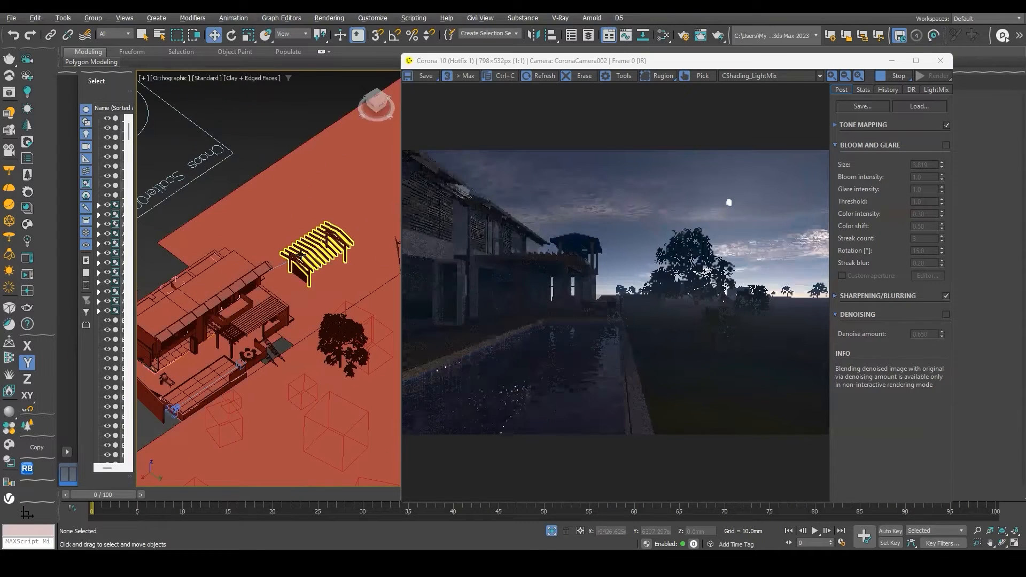
pyautogui.click(288, 232)
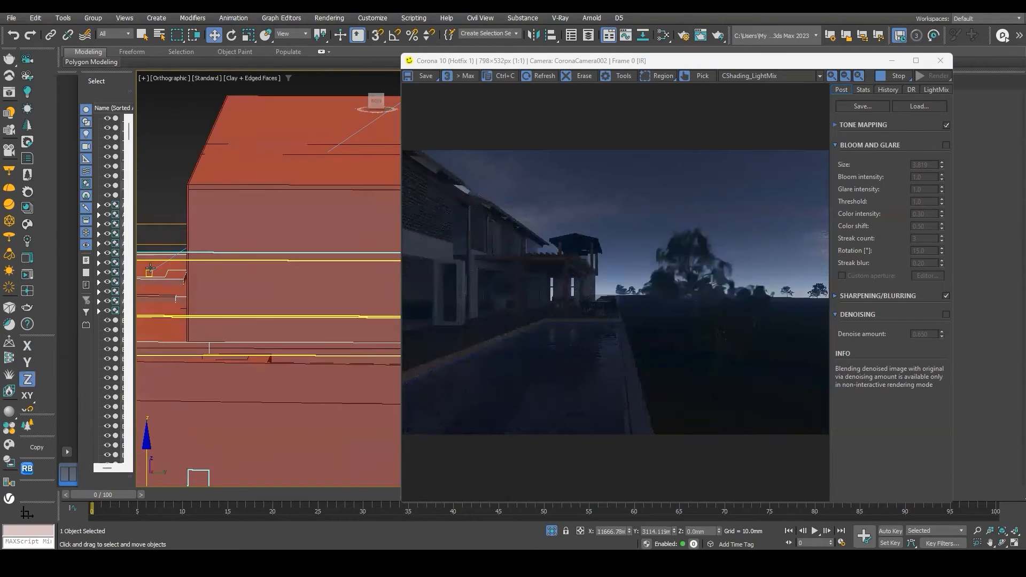
pyautogui.click(160, 268)
pyautogui.scroll(-5, 164, 245)
pyautogui.moveTo(161, 212); pyautogui.dragTo(161, 294)
pyautogui.scroll(-5, 343, 228)
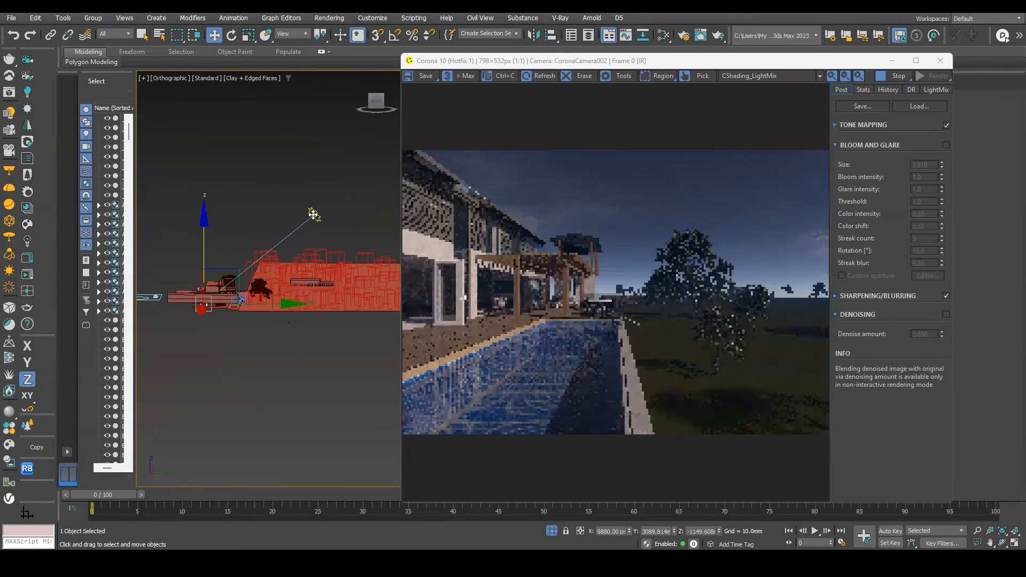
pyautogui.click(314, 214)
pyautogui.keyDown('alt'); pyautogui.moveTo(314, 214); pyautogui.dragTo(327, 217, button='middle'); pyautogui.keyUp('alt')
pyautogui.moveTo(328, 218); pyautogui.dragTo(314, 123)
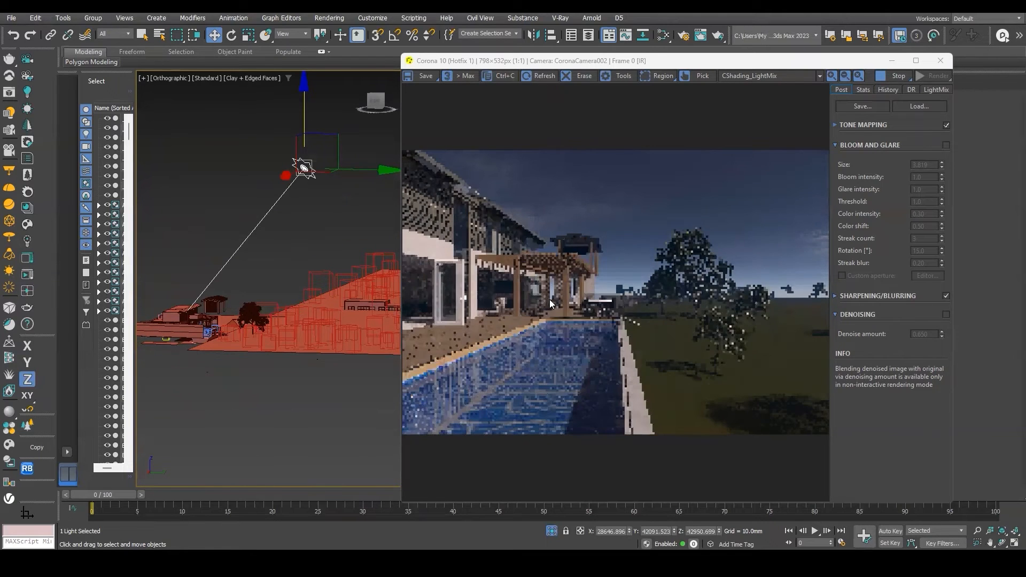
# Inspect the updated interactive render in the frame buffer.
pyautogui.scroll(1, 705, 293)
pyautogui.moveTo(703, 295); pyautogui.dragTo(520, 280)
pyautogui.scroll(-1, 674, 274)
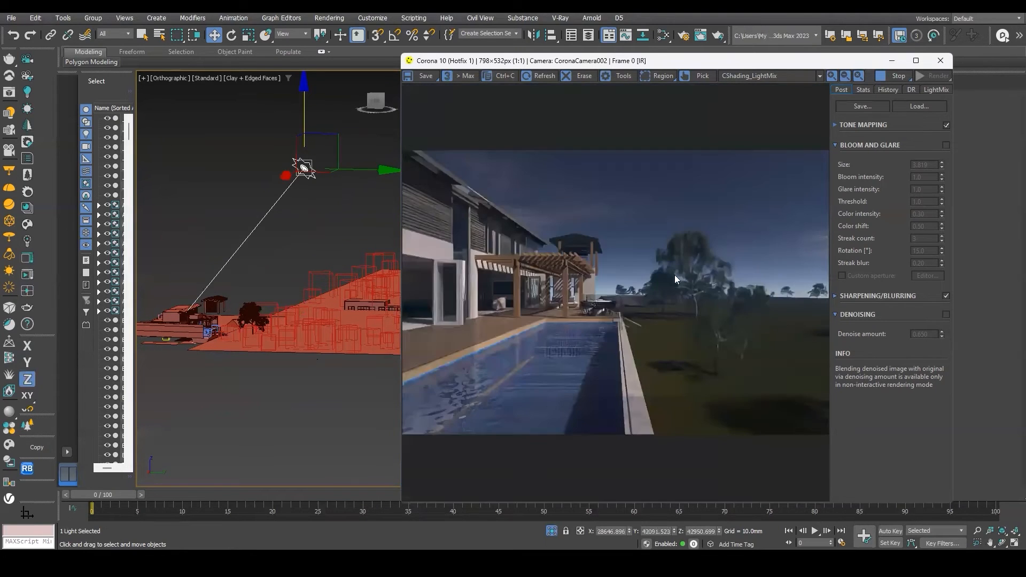
pyautogui.moveTo(673, 61); pyautogui.dragTo(608, 62)
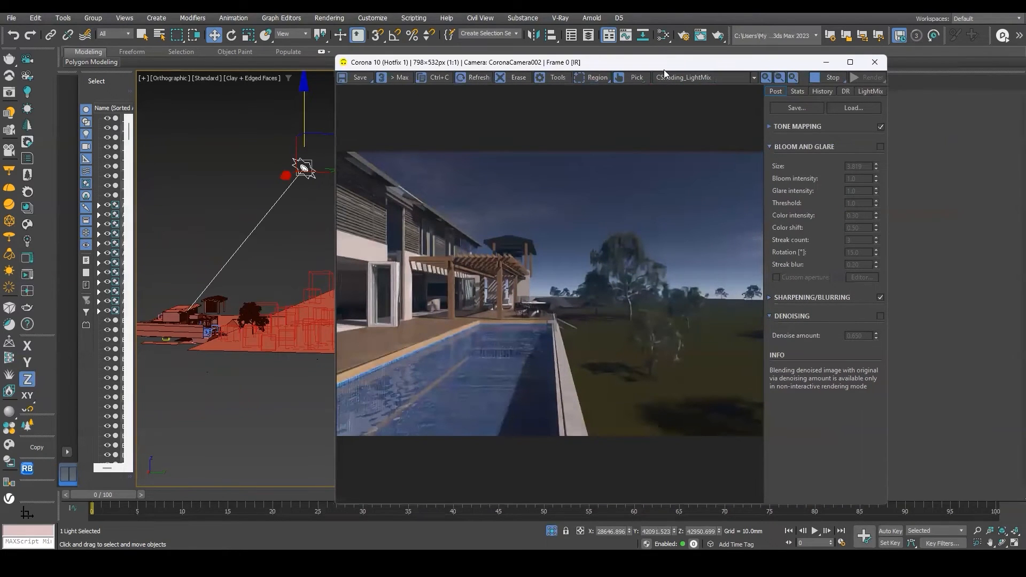
pyautogui.moveTo(663, 70); pyautogui.dragTo(550, 69)
pyautogui.scroll(1, 521, 318)
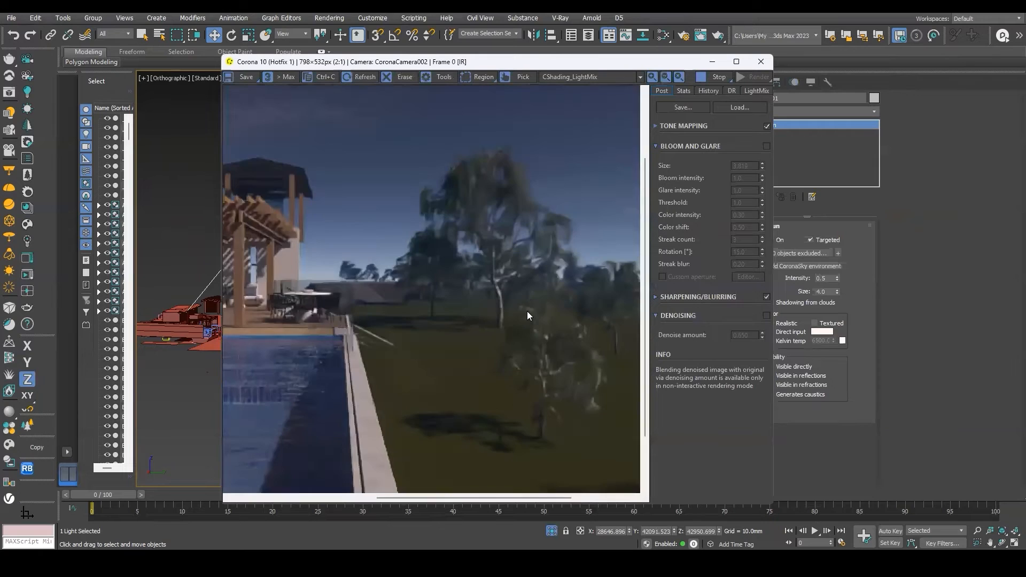
# Set the Corona Sky map's intensity to 2.0 in the Slate Material Editor.
pyautogui.moveTo(532, 305); pyautogui.dragTo(454, 320)
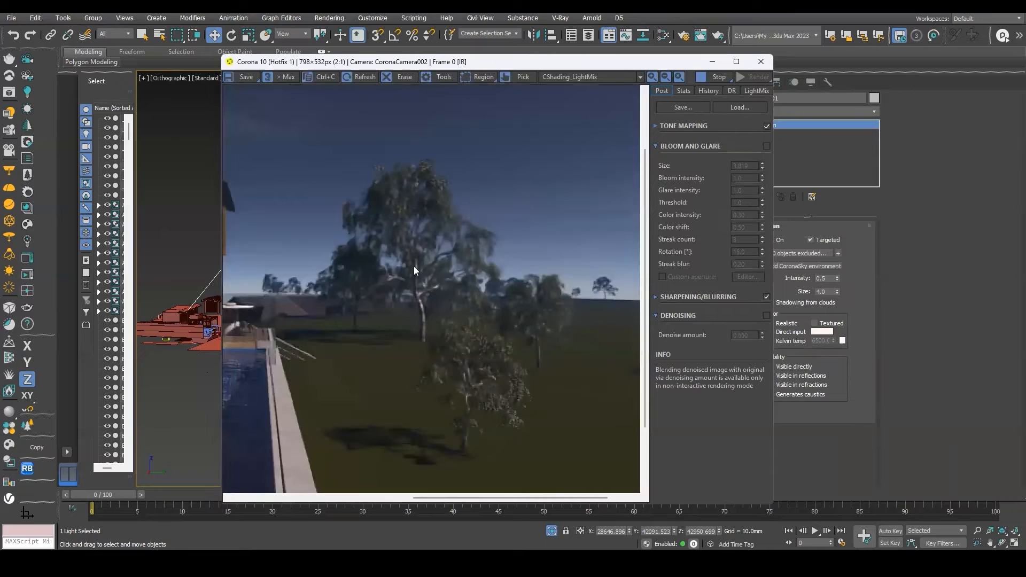
pyautogui.scroll(-1, 574, 249)
pyautogui.scroll(1, 584, 252)
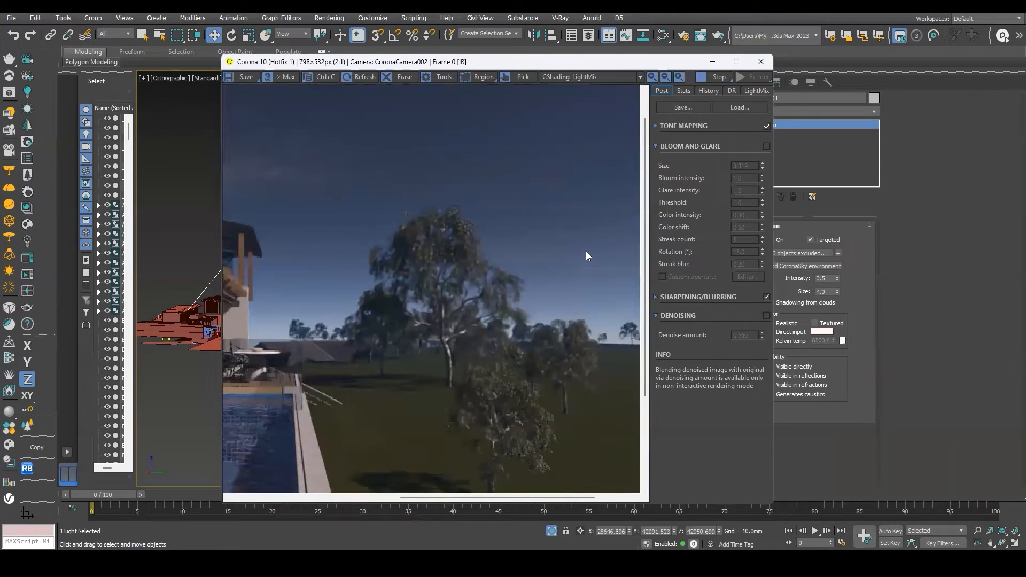
pyautogui.scroll(-1, 587, 256)
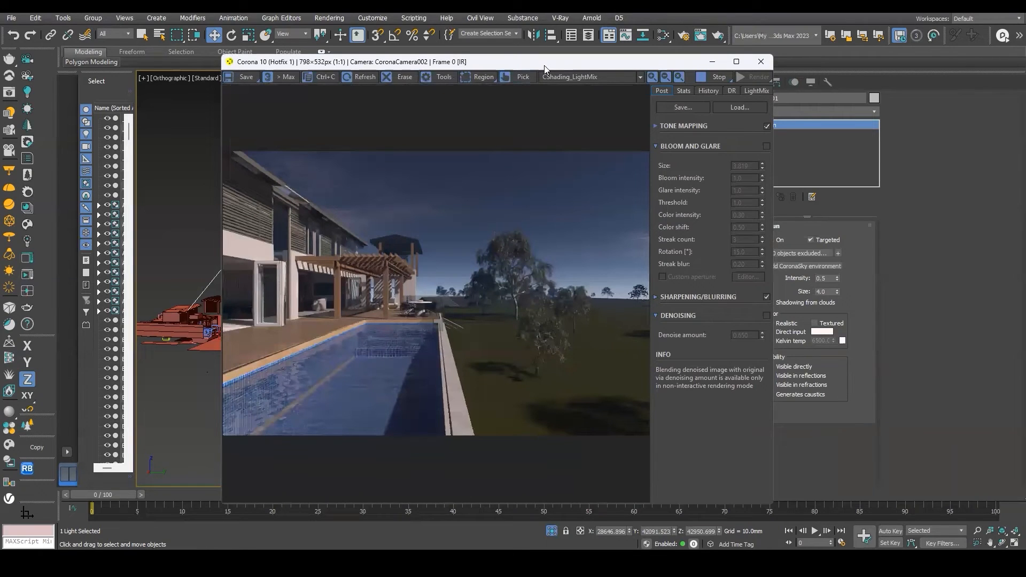
pyautogui.moveTo(544, 65); pyautogui.dragTo(755, 130)
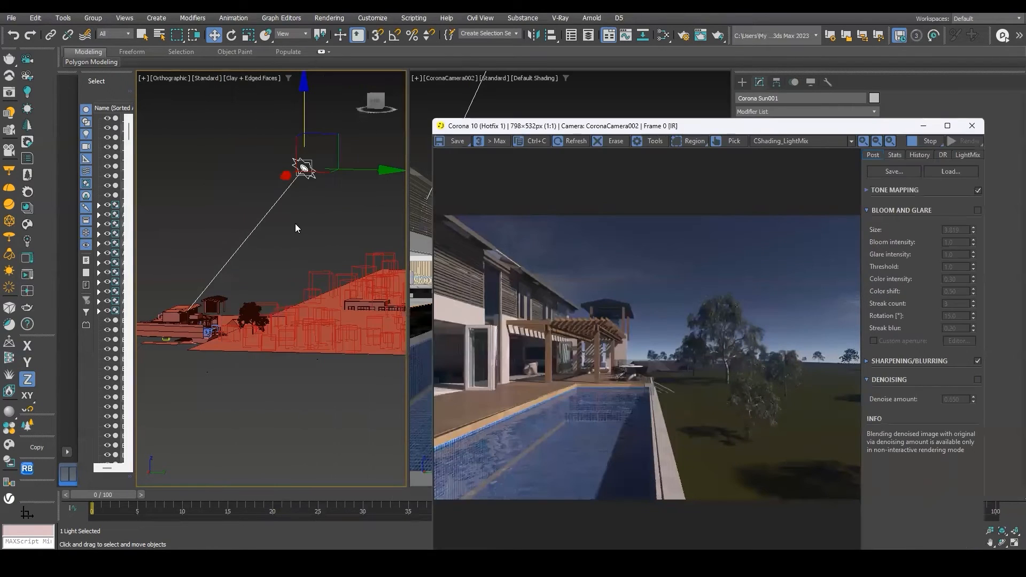
pyautogui.press('m')
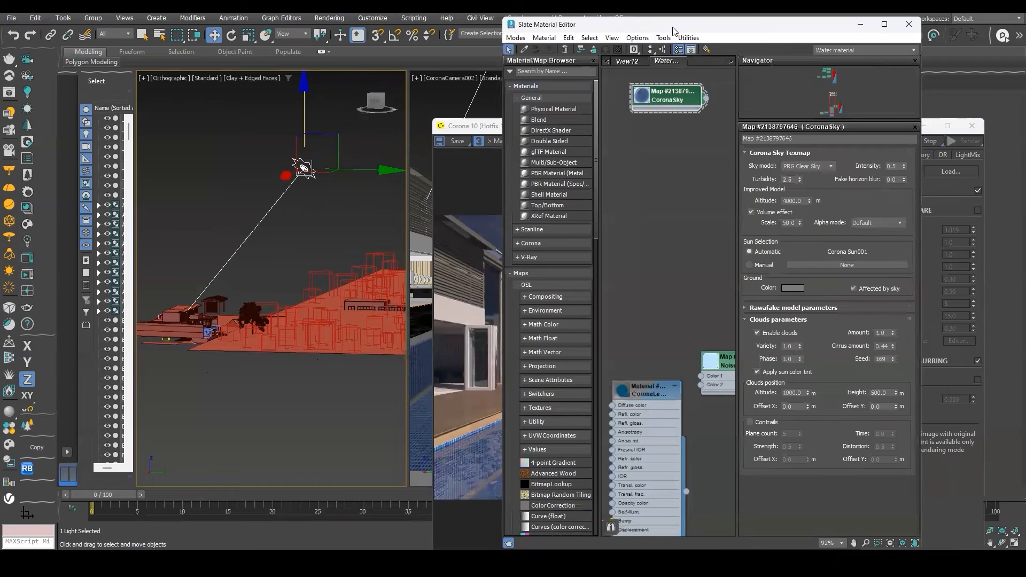
pyautogui.moveTo(673, 27); pyautogui.dragTo(272, 43)
pyautogui.moveTo(274, 129); pyautogui.dragTo(277, 176, button='middle')
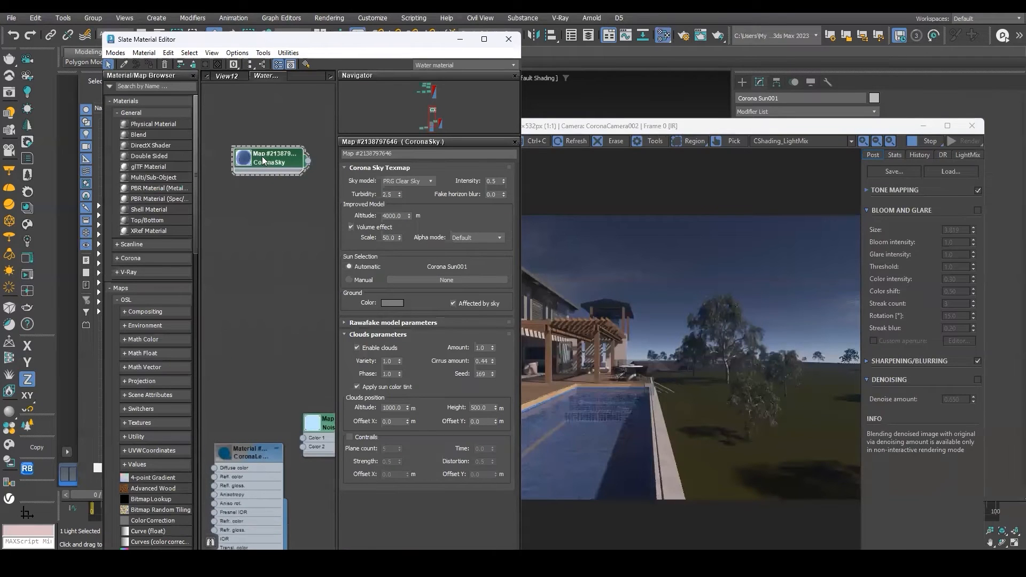
pyautogui.moveTo(495, 179); pyautogui.dragTo(387, 183)
pyautogui.write('1')
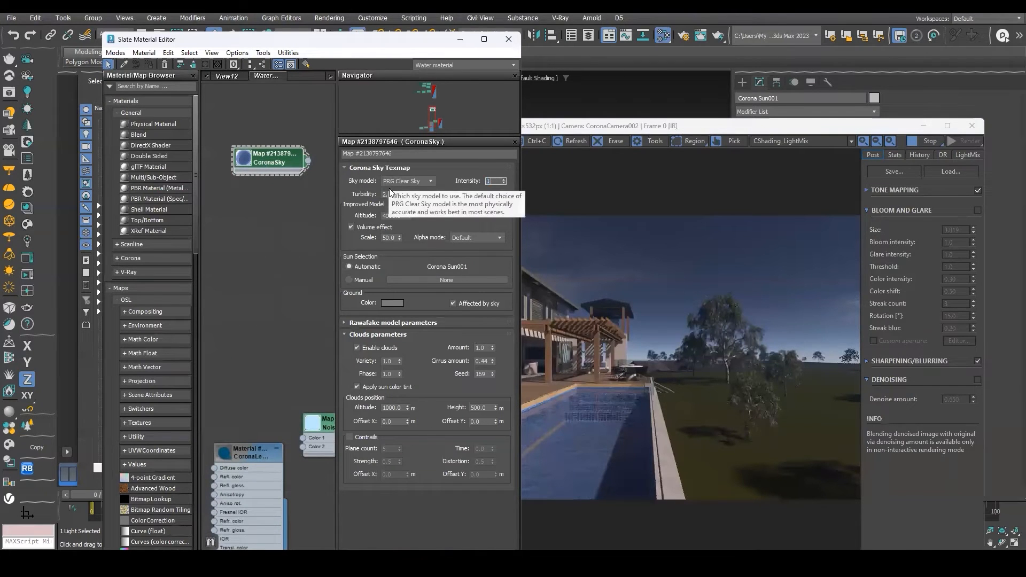
pyautogui.press('Return')
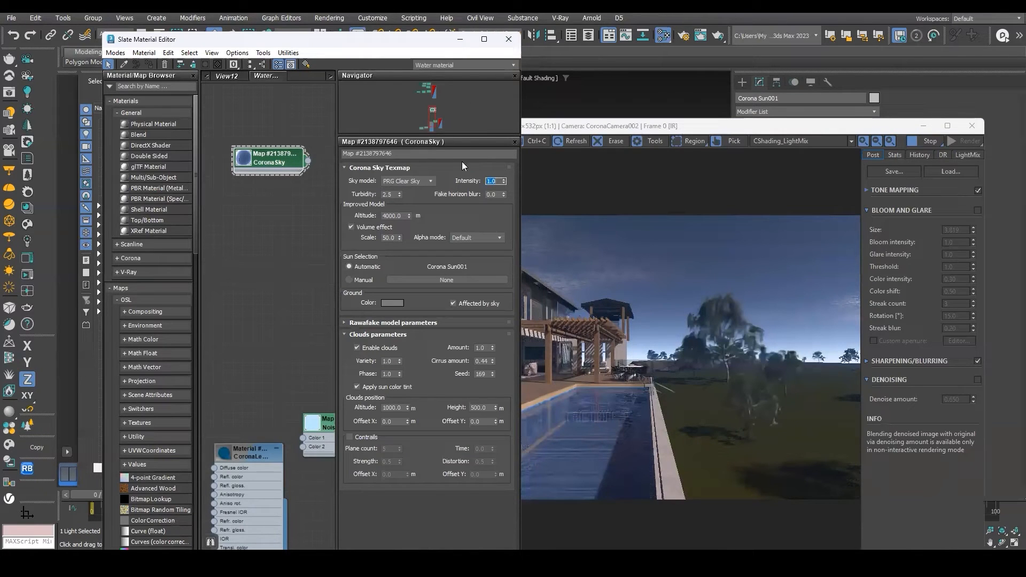
pyautogui.write('2')
pyautogui.press('Return')
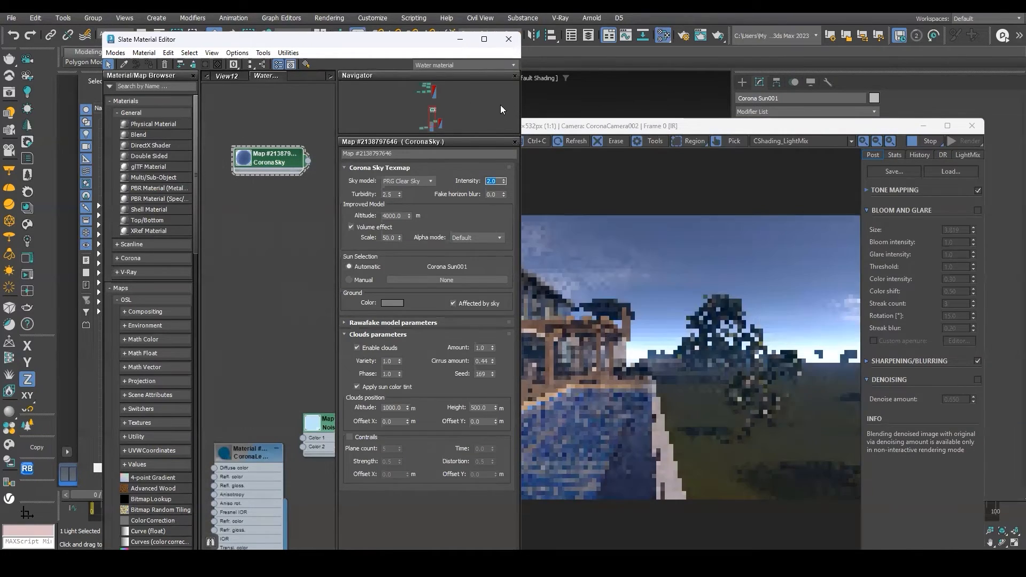
pyautogui.click(509, 39)
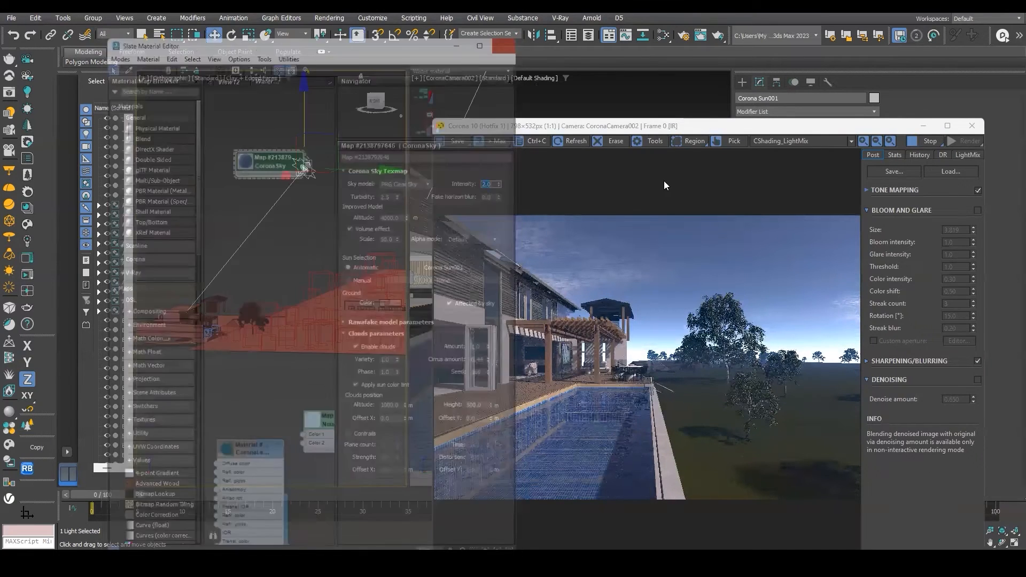
# Import the Green Foxtail 006 grass model from Chaos Cosmos into the scene.
pyautogui.moveTo(686, 124); pyautogui.dragTo(606, 64)
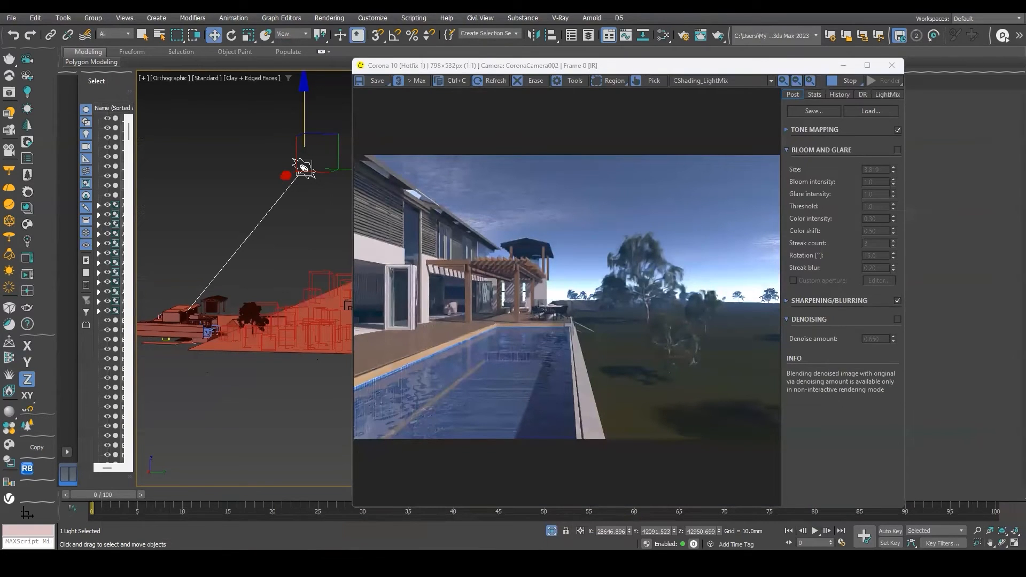
pyautogui.scroll(1, 585, 342)
pyautogui.moveTo(408, 294)
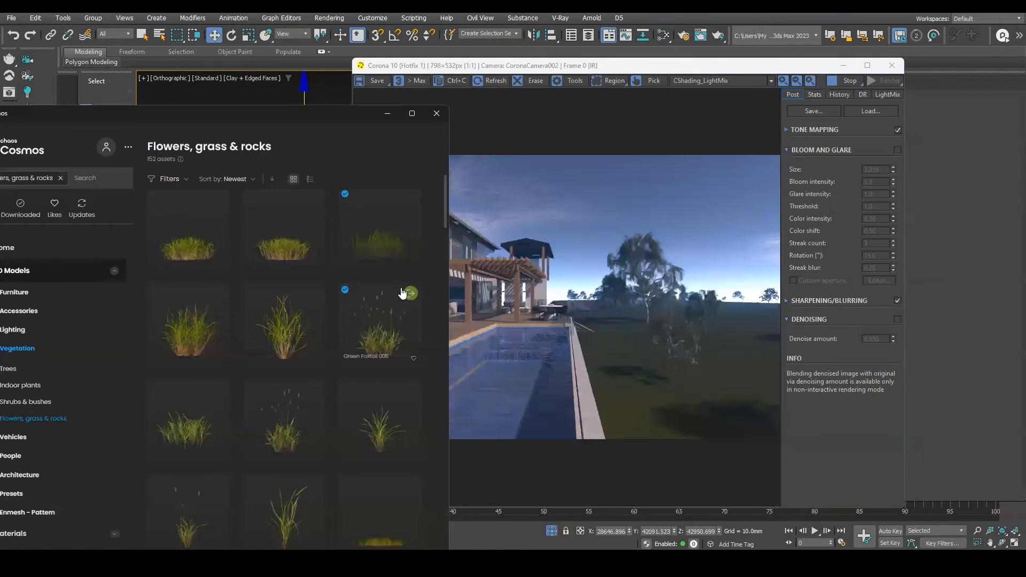
pyautogui.click(410, 294)
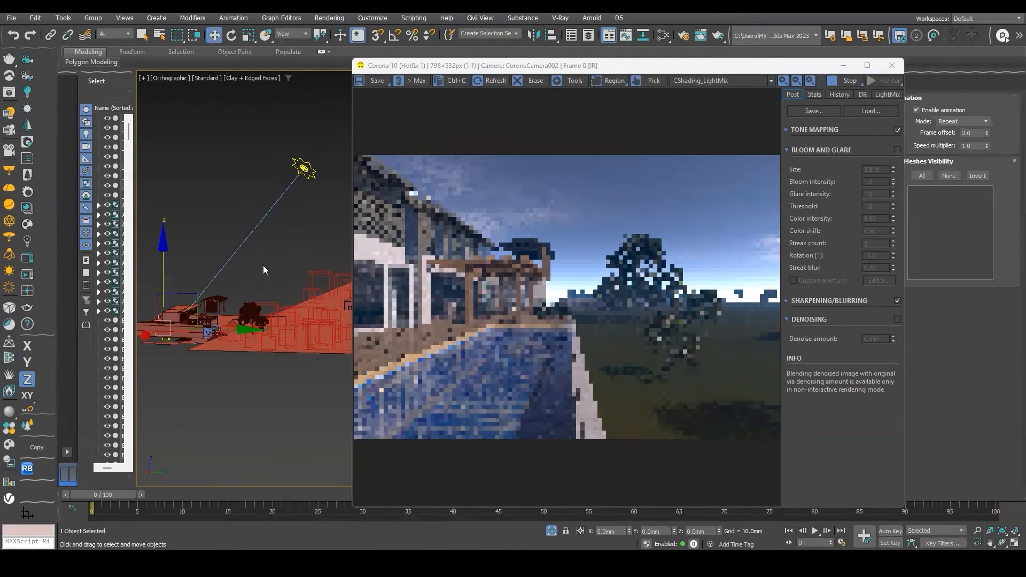
pyautogui.scroll(-3, 284, 284)
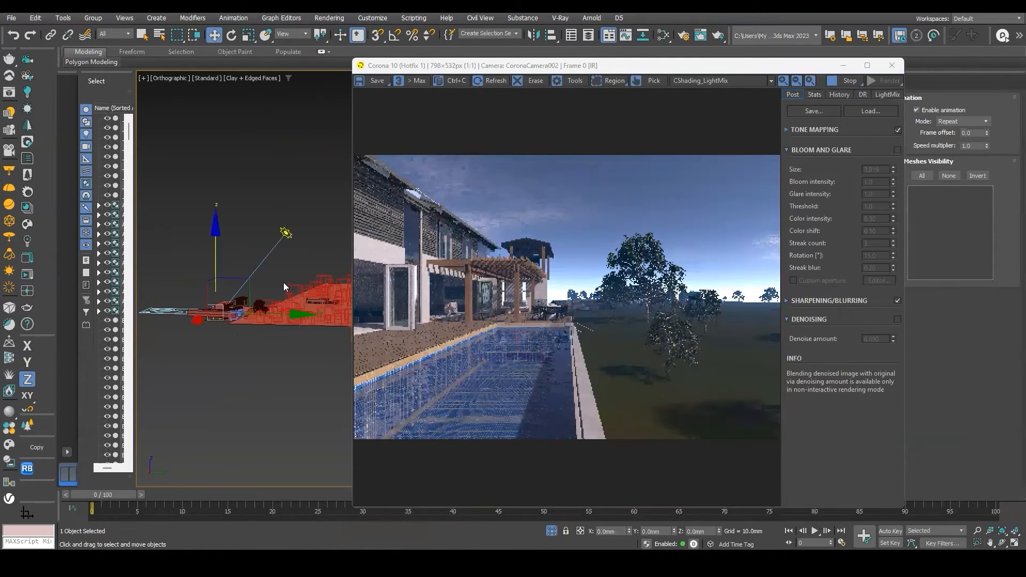
pyautogui.press('t')
pyautogui.press('z')
pyautogui.scroll(-1, 289, 279)
pyautogui.scroll(-2, 236, 291)
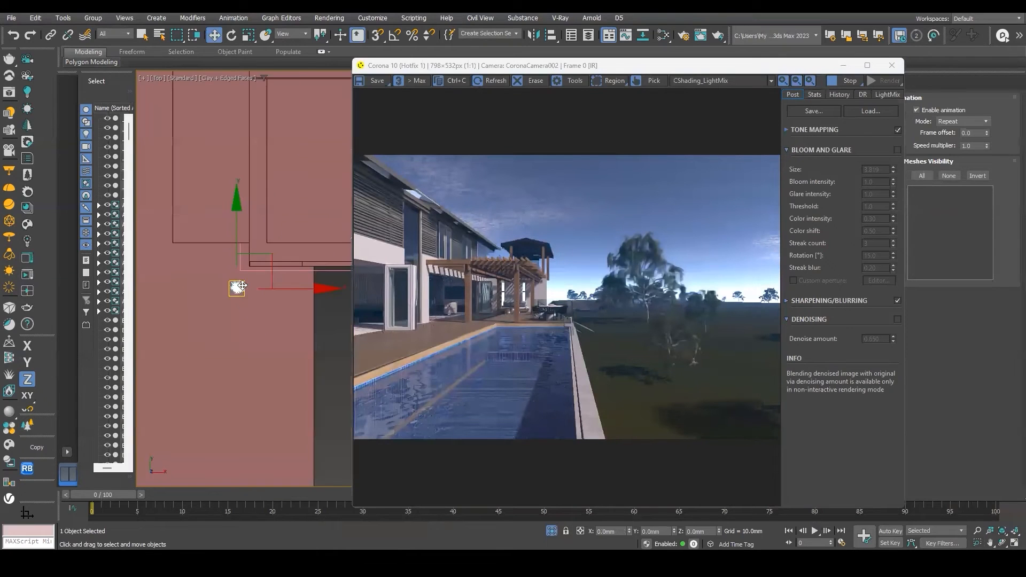
pyautogui.scroll(-2, 236, 283)
# Move the Green Foxtail grass model next to the existing Chaos Scatter icon.
pyautogui.keyDown('alt'); pyautogui.moveTo(236, 280); pyautogui.dragTo(272, 297, button='middle'); pyautogui.keyUp('alt')
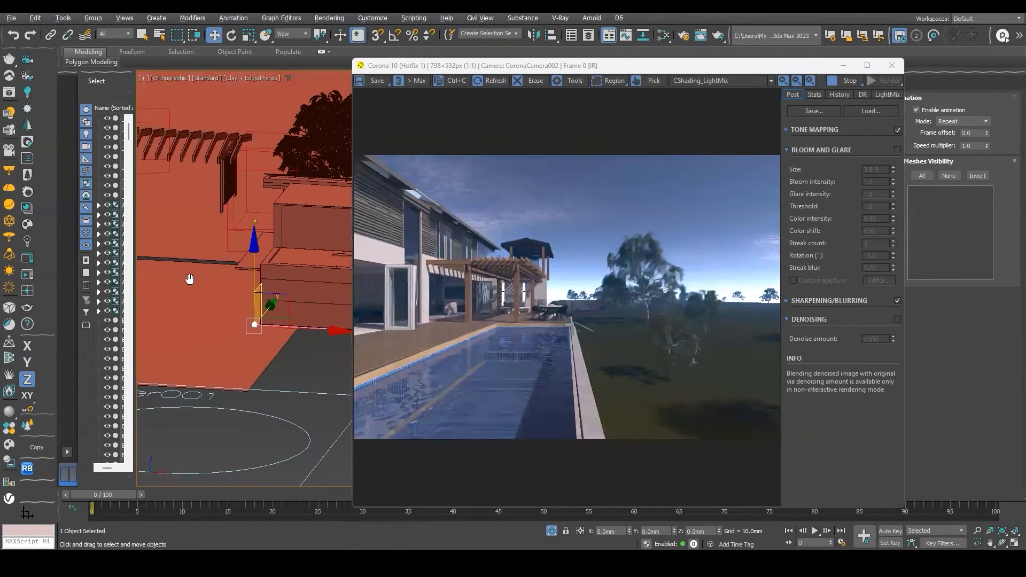
pyautogui.scroll(-2, 190, 279)
pyautogui.scroll(-2, 220, 288)
pyautogui.moveTo(253, 287); pyautogui.dragTo(381, 284)
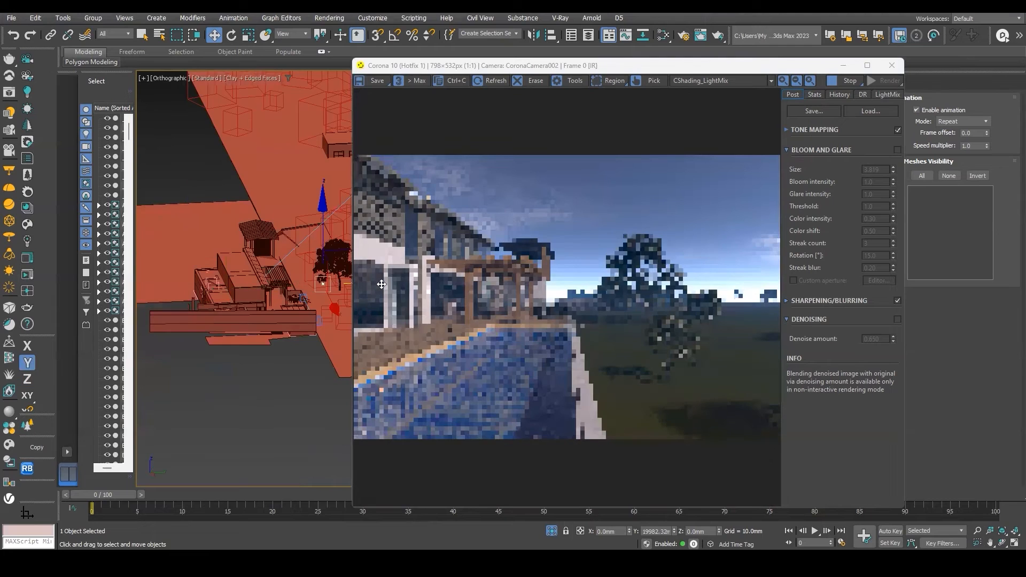
pyautogui.scroll(2, 272, 291)
pyautogui.scroll(2, 261, 304)
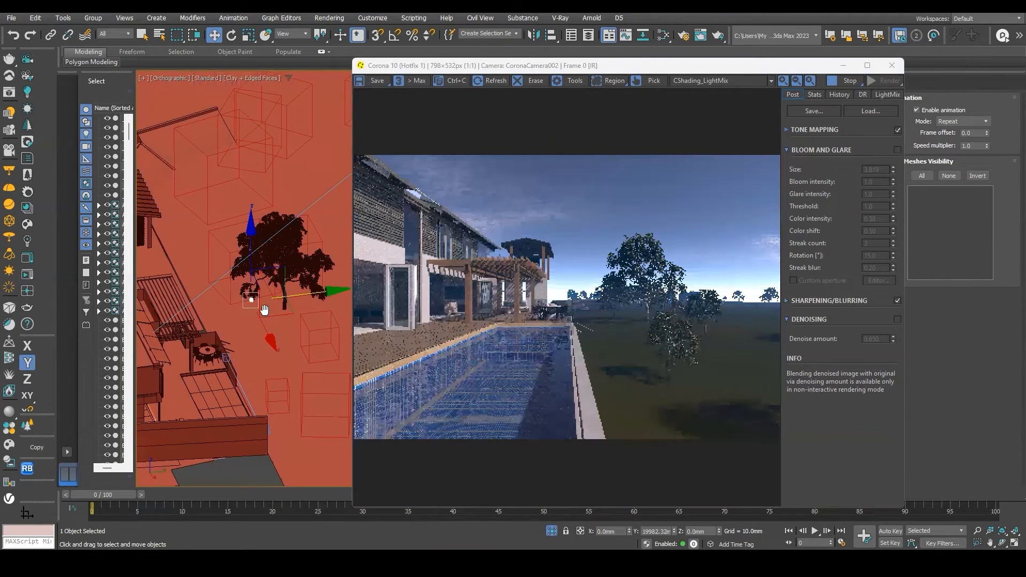
pyautogui.scroll(-2, 265, 298)
pyautogui.scroll(-2, 193, 302)
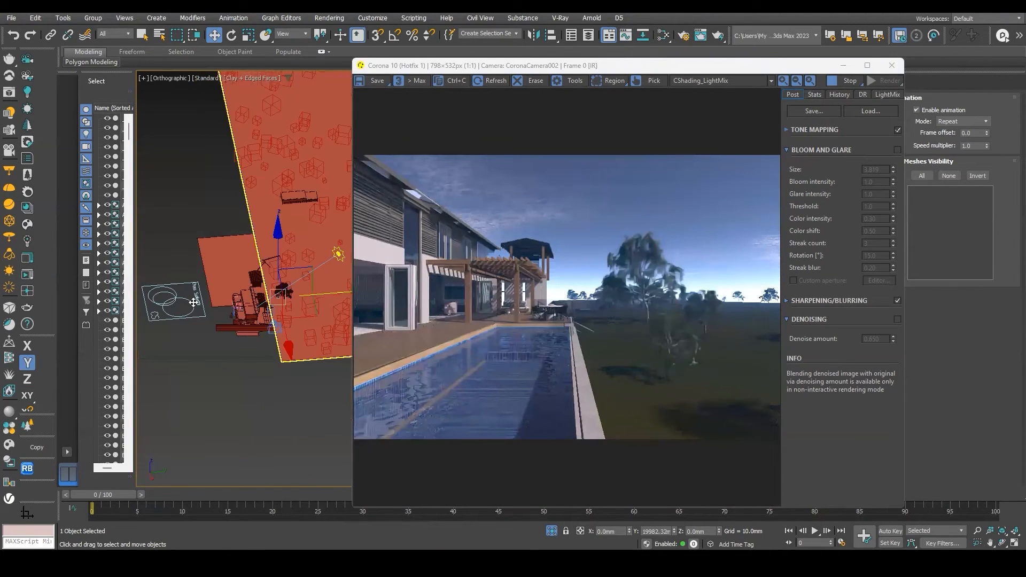
pyautogui.click(230, 303)
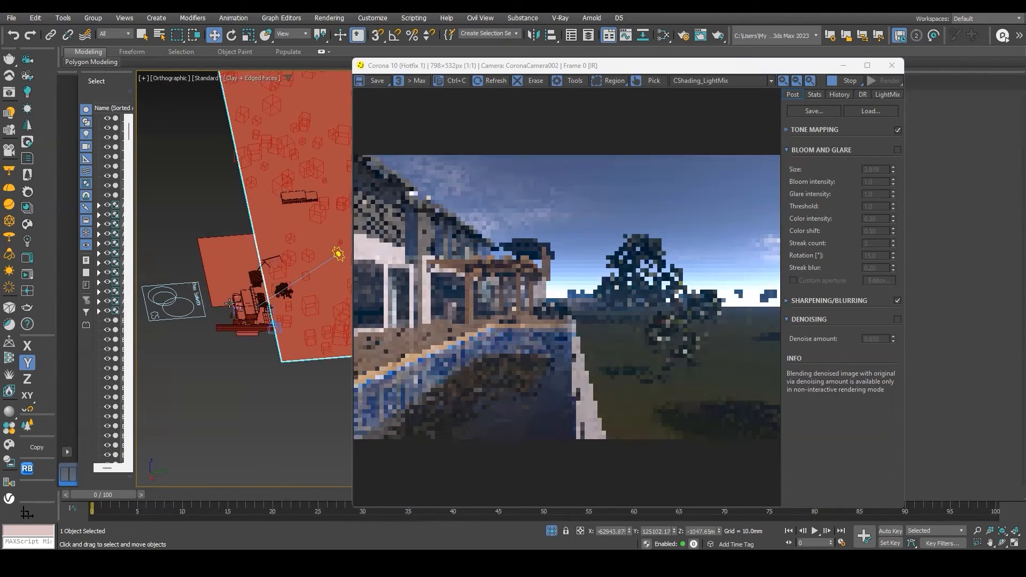
pyautogui.click(280, 297)
pyautogui.moveTo(317, 293); pyautogui.dragTo(210, 297)
pyautogui.scroll(3, 228, 301)
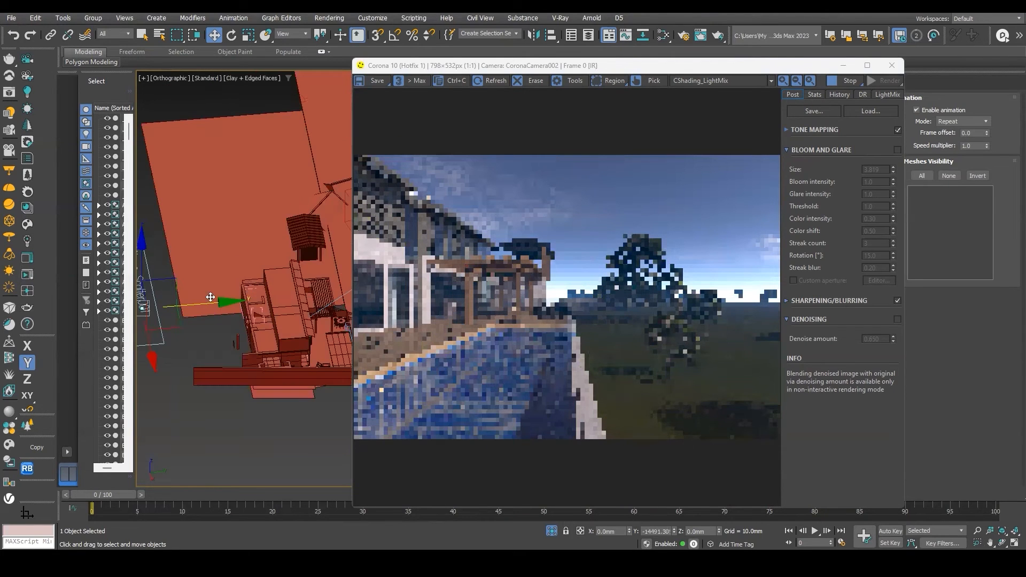
pyautogui.keyDown('alt'); pyautogui.moveTo(234, 325); pyautogui.dragTo(237, 333, button='middle'); pyautogui.keyUp('alt')
pyautogui.moveTo(237, 333); pyautogui.dragTo(232, 311)
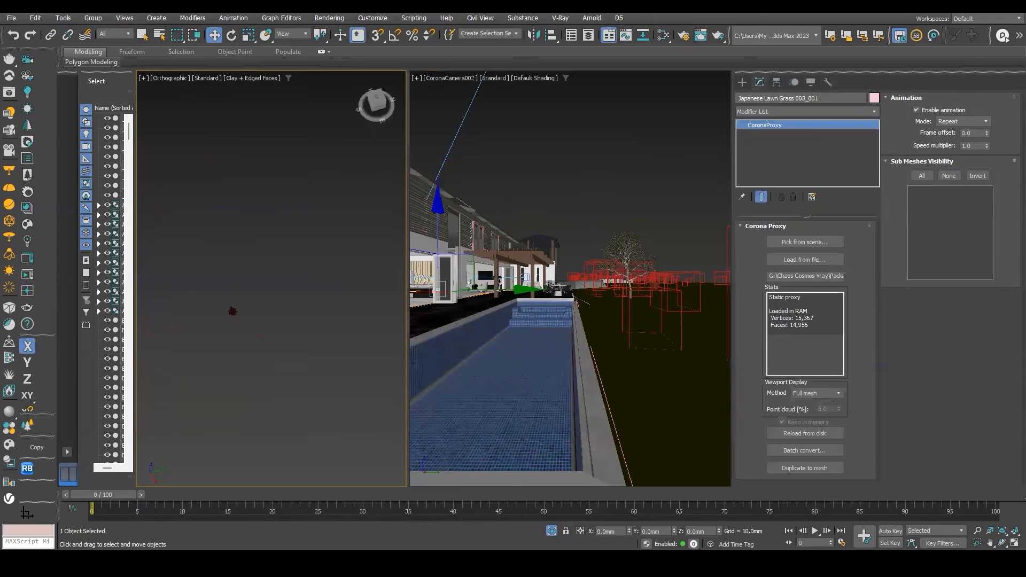
# Import the Japanese Lawn Grass 003 model from Chaos Cosmos and move it beside the scatter icon.
pyautogui.click(501, 290)
pyautogui.moveTo(472, 288); pyautogui.dragTo(250, 298)
pyautogui.scroll(-2, 337, 297)
pyautogui.scroll(-5, 336, 297)
pyautogui.hotkey('ctrl', 'z')
pyautogui.scroll(-3, 327, 299)
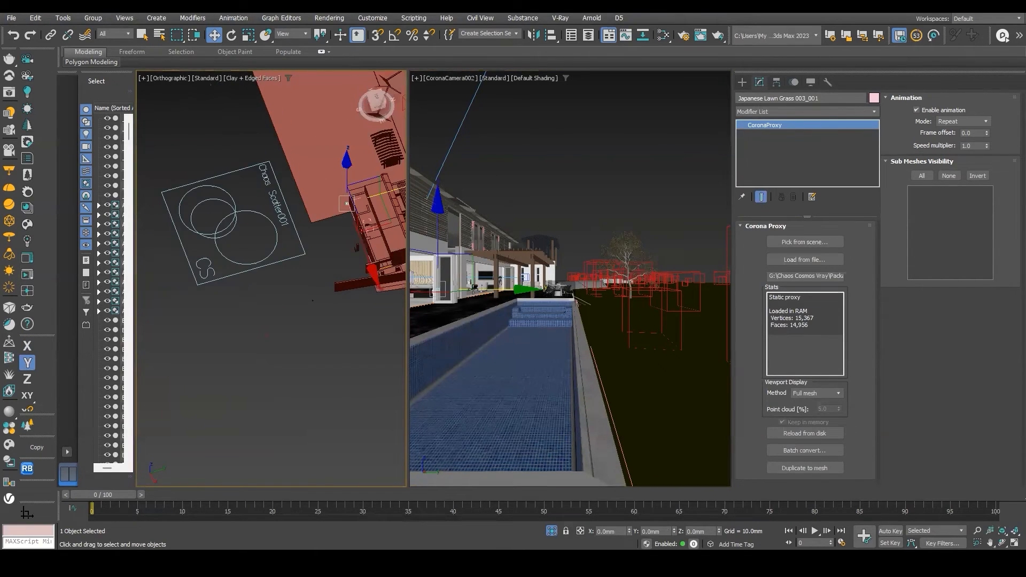
pyautogui.scroll(-3, 335, 289)
pyautogui.moveTo(335, 289); pyautogui.dragTo(306, 296, button='middle')
pyautogui.moveTo(349, 240); pyautogui.dragTo(302, 252)
# Align and arrange the two grass models side by side near the scatter icon in the top view.
pyautogui.press('t')
pyautogui.press('z')
pyautogui.scroll(-10, 301, 260)
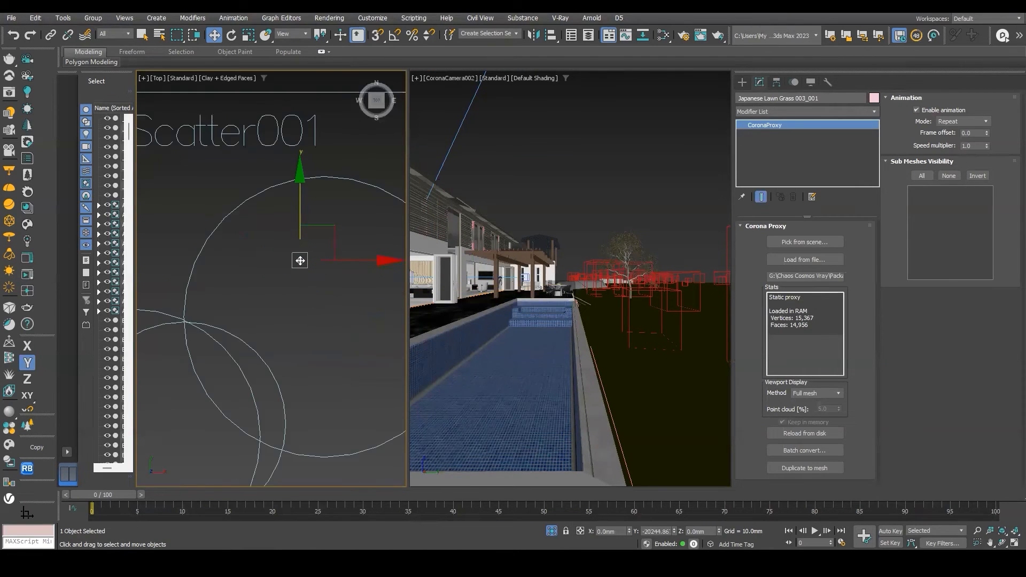
pyautogui.scroll(-8, 299, 260)
pyautogui.moveTo(298, 259); pyautogui.dragTo(294, 352)
pyautogui.keyDown('alt'); pyautogui.moveTo(274, 339); pyautogui.dragTo(209, 366, button='middle'); pyautogui.keyUp('alt')
pyautogui.moveTo(208, 365); pyautogui.dragTo(327, 442)
pyautogui.scroll(5, 350, 322)
pyautogui.click(337, 294)
pyautogui.scroll(-3, 323, 304)
pyautogui.moveTo(325, 304)
pyautogui.keyDown('alt'); pyautogui.mouseDown(button='middle')
pyautogui.moveTo(305, 314)
pyautogui.moveTo(332, 302)
pyautogui.mouseUp(button='middle'); pyautogui.keyUp('alt')
pyautogui.hotkey('alt', 'a')
pyautogui.scroll(7, 218, 431)
pyautogui.scroll(2, 165, 345)
pyautogui.click(166, 344)
pyautogui.moveTo(176, 346); pyautogui.dragTo(189, 339, button='middle')
pyautogui.moveTo(213, 326); pyautogui.dragTo(241, 314)
pyautogui.moveTo(263, 336); pyautogui.dragTo(342, 327, button='middle')
pyautogui.keyDown('alt'); pyautogui.moveTo(342, 327); pyautogui.dragTo(222, 363, button='middle'); pyautogui.keyUp('alt')
pyautogui.scroll(-5, 322, 255)
pyautogui.moveTo(321, 255); pyautogui.dragTo(311, 283, button='middle')
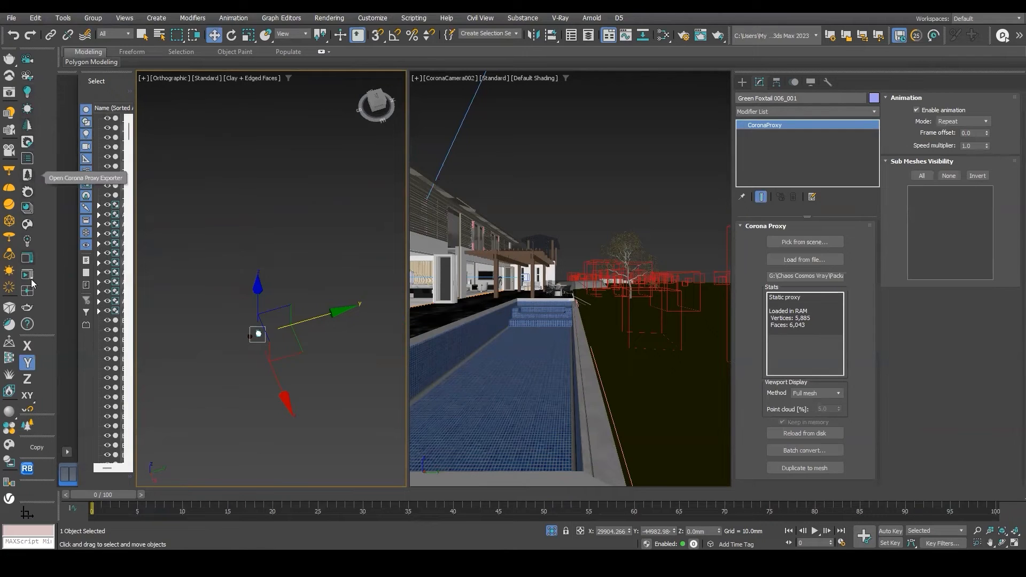
# Create a new Chaos Scatter and set the ground rectangle Rectangle329 as its distribution target.
pyautogui.click(29, 427)
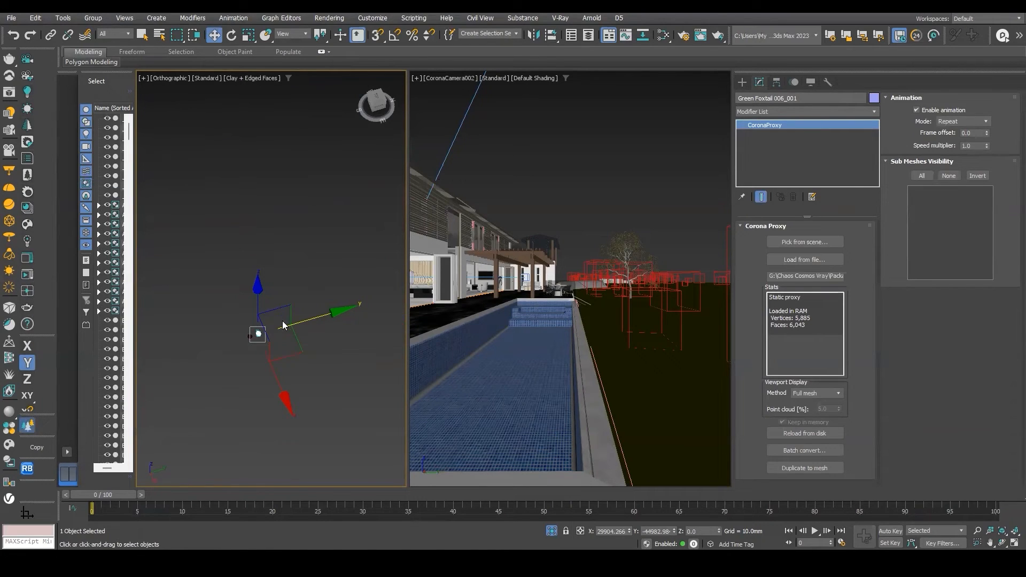
pyautogui.scroll(3, 276, 333)
pyautogui.moveTo(275, 333); pyautogui.dragTo(305, 346)
pyautogui.moveTo(276, 335); pyautogui.dragTo(298, 324, button='middle')
pyautogui.rightClick(281, 361)
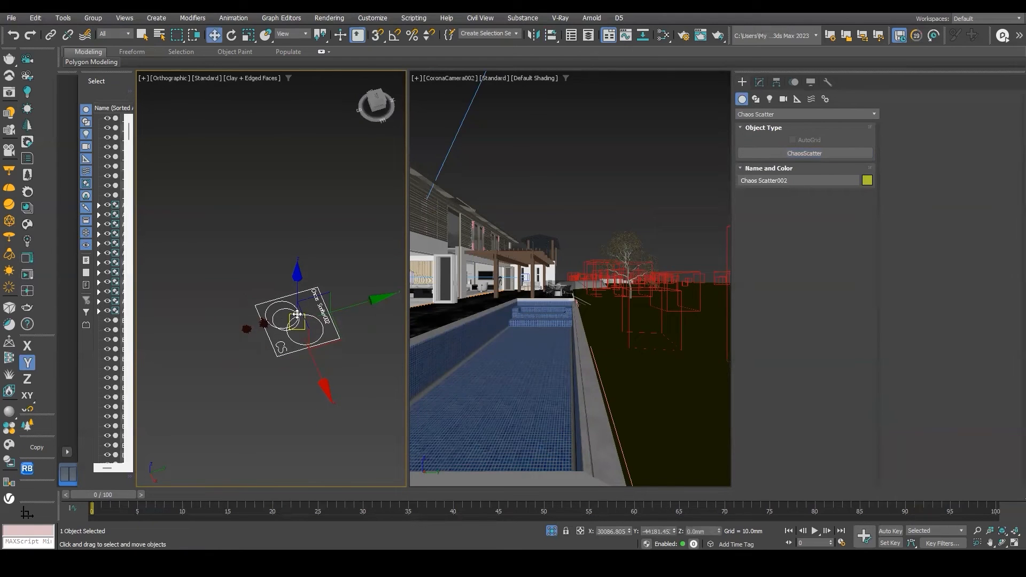
pyautogui.click(759, 83)
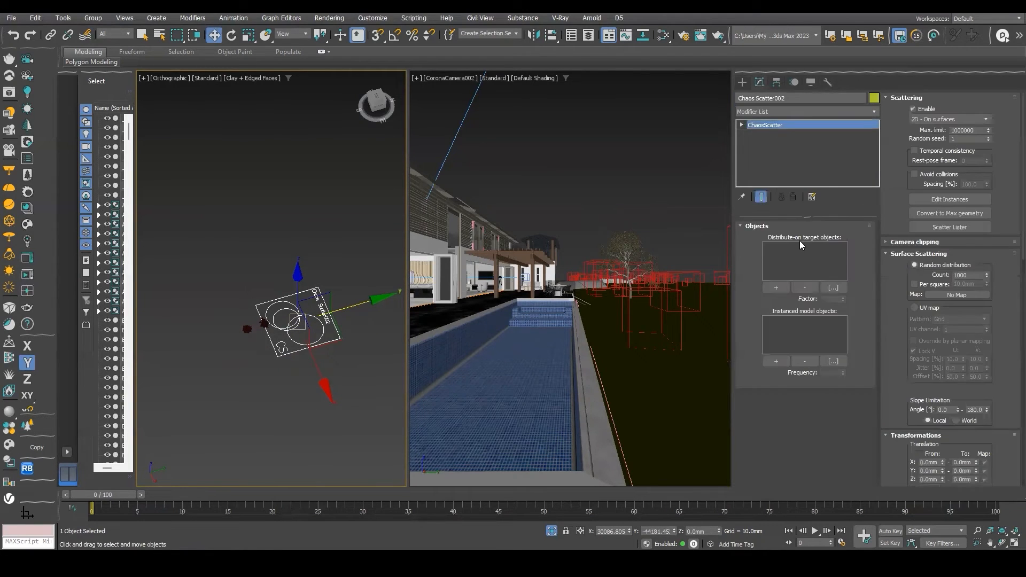
pyautogui.click(776, 288)
pyautogui.click(671, 370)
# Add the Japanese Lawn Grass and Green Foxtail models as the scatter's instanced objects.
pyautogui.rightClick(343, 323)
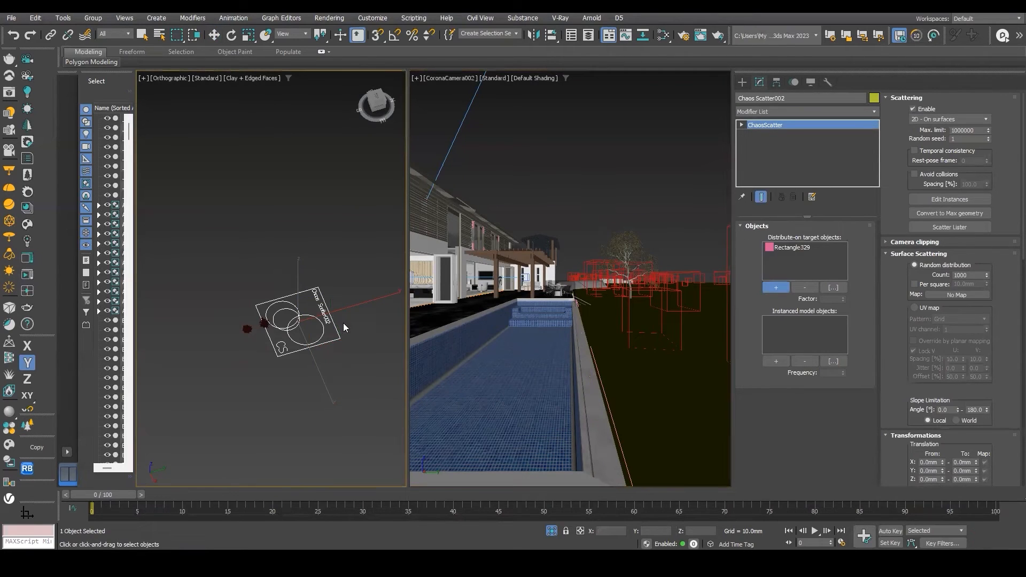
pyautogui.rightClick(330, 329)
pyautogui.press('q')
pyautogui.scroll(3, 250, 335)
pyautogui.click(226, 323)
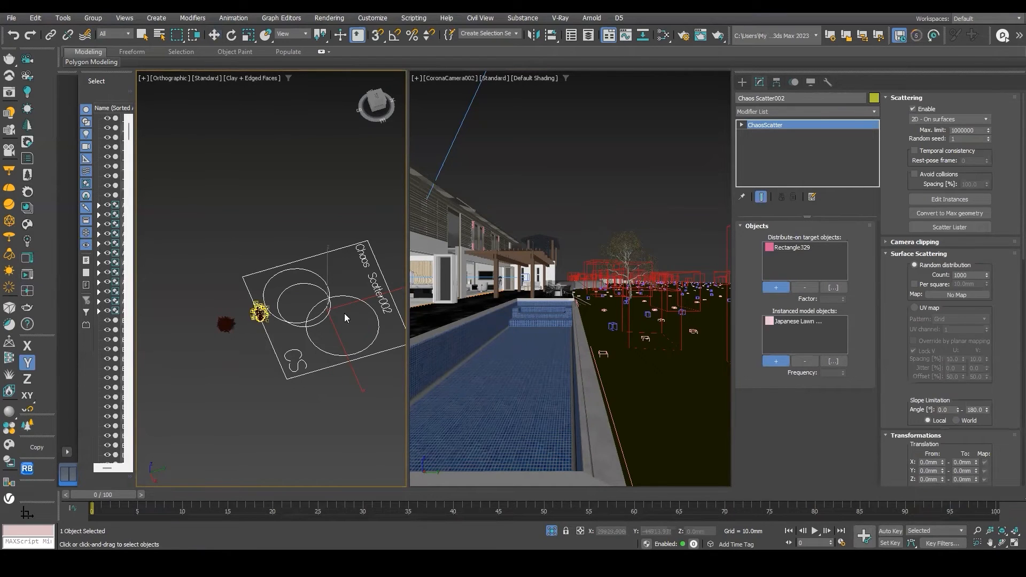
pyautogui.click(687, 300)
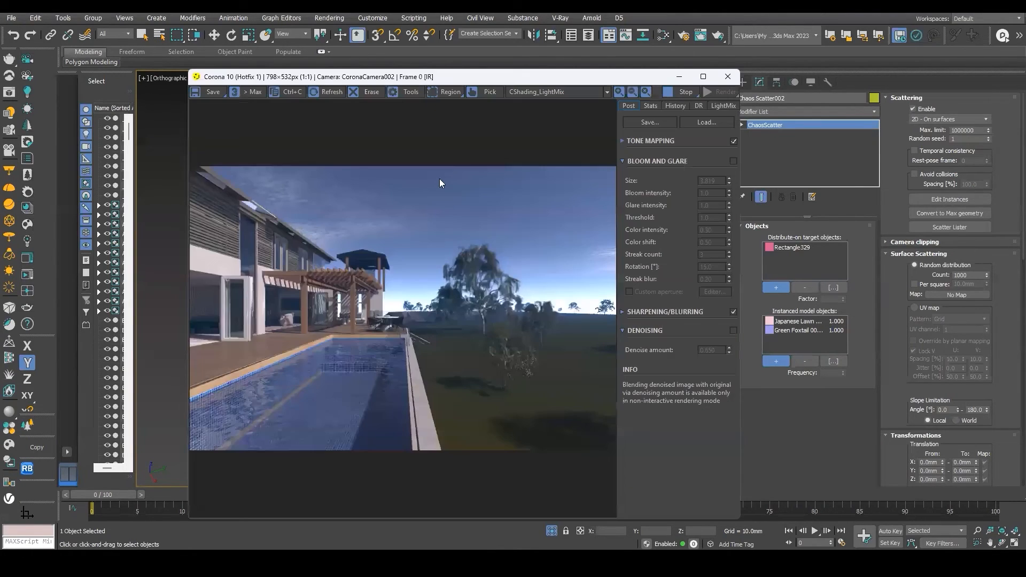
# Move the new Chaos Scatter icon aside in the viewport.
pyautogui.scroll(1, 520, 358)
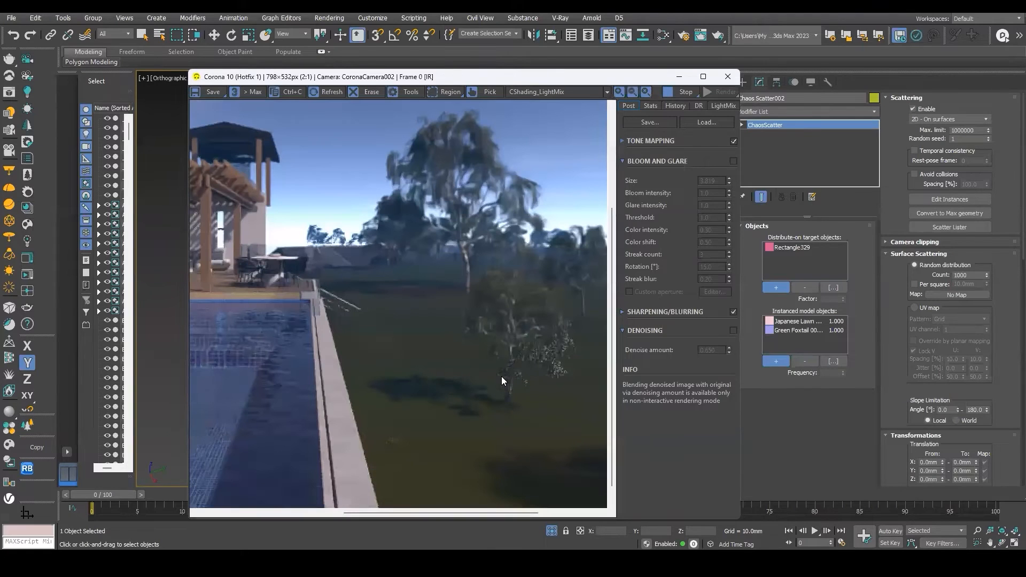
pyautogui.moveTo(474, 291); pyautogui.dragTo(327, 187)
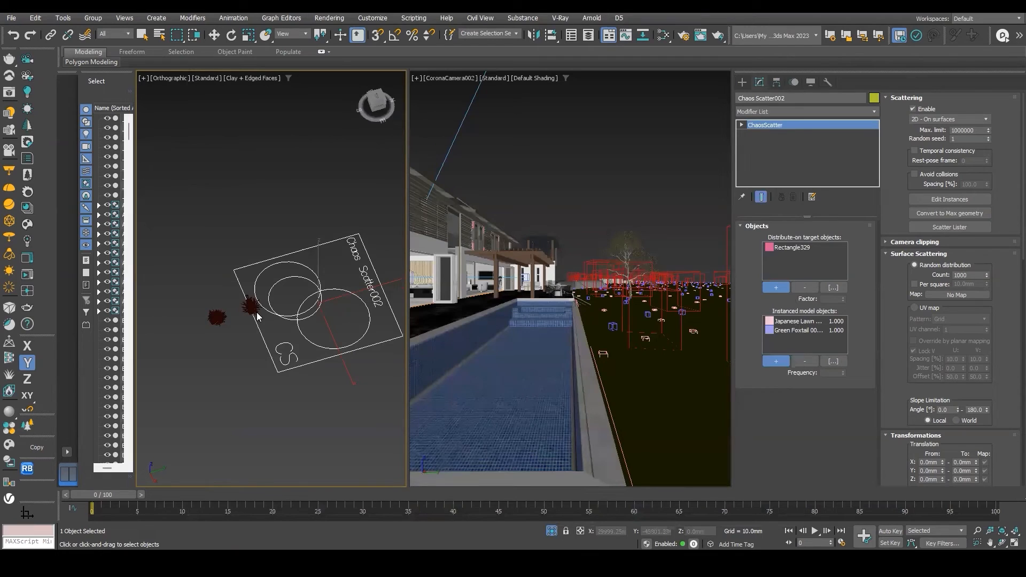
pyautogui.scroll(-2, 263, 278)
pyautogui.scroll(2, 307, 281)
pyautogui.scroll(-2, 301, 284)
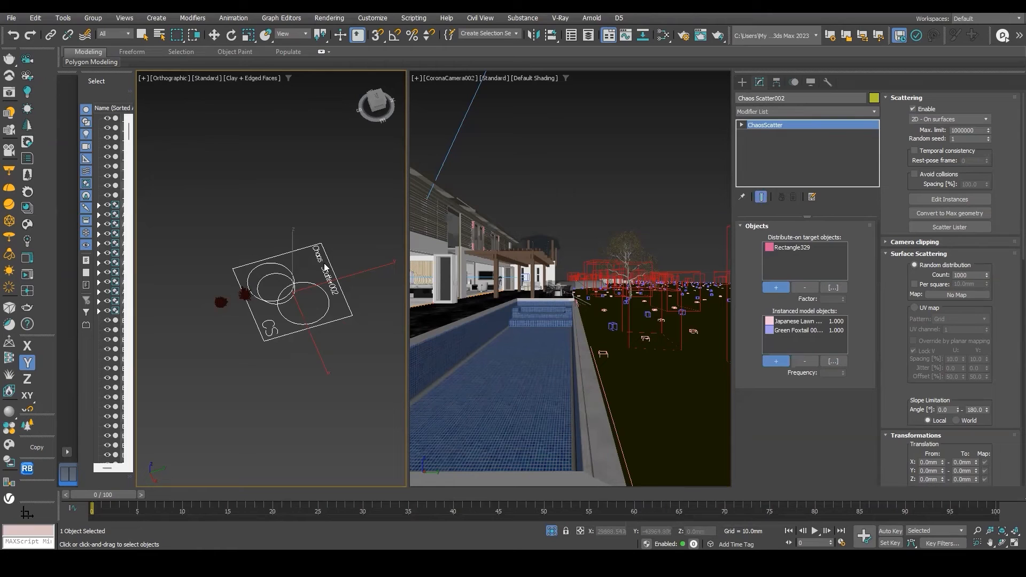
pyautogui.press('w')
pyautogui.moveTo(338, 274); pyautogui.dragTo(362, 241)
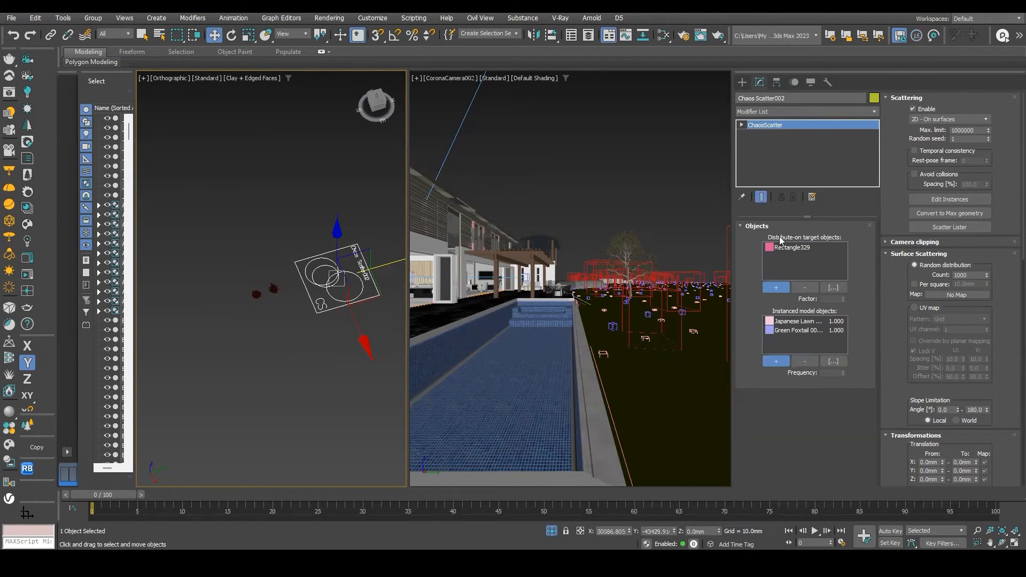
# Reselect the grass Chaos Scatter and raise its random distribution count to 1000000 instances.
pyautogui.click(652, 368)
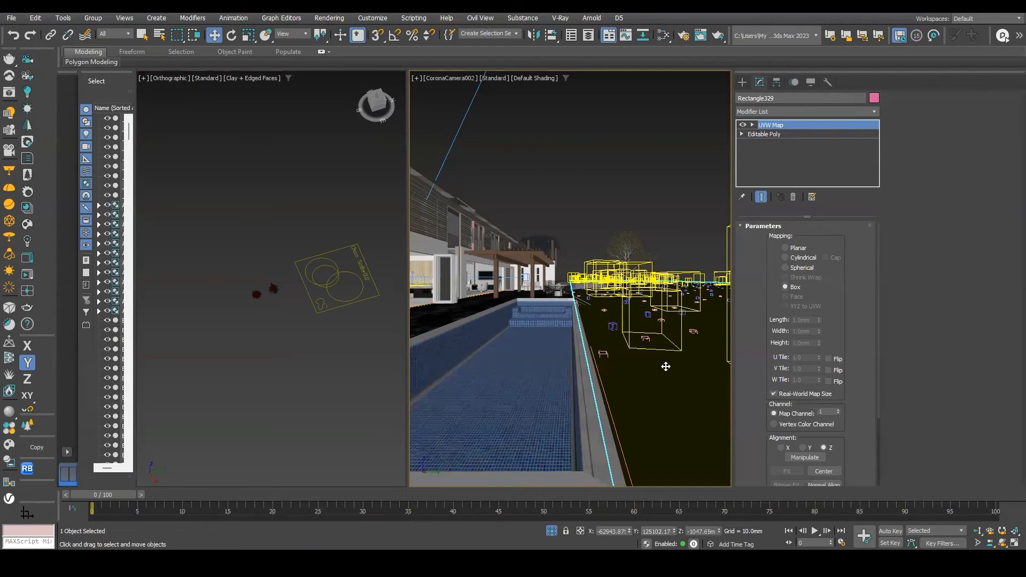
pyautogui.scroll(1, 270, 288)
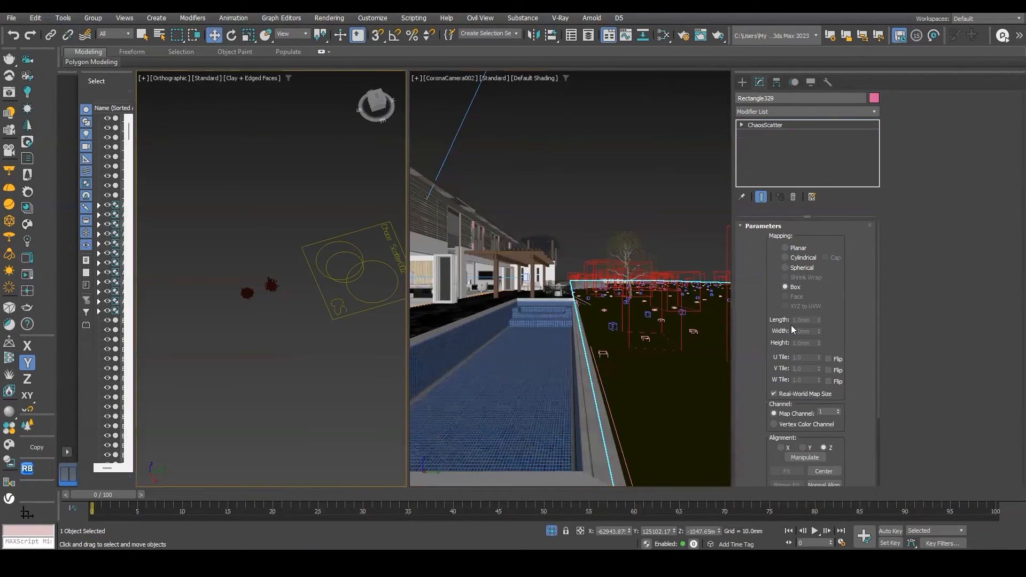
pyautogui.click(399, 303)
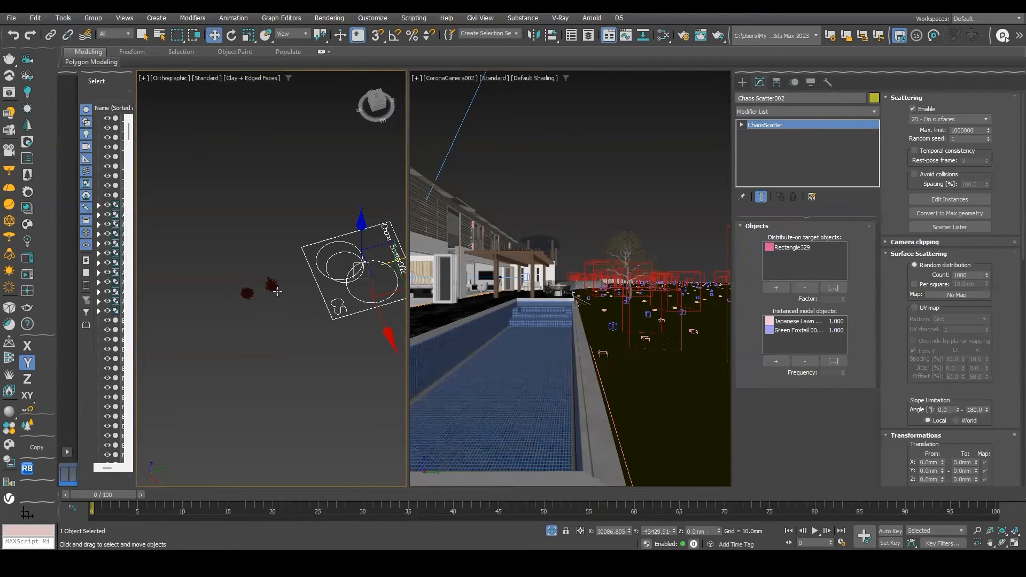
pyautogui.click(971, 275)
pyautogui.write('0')
pyautogui.press('Return')
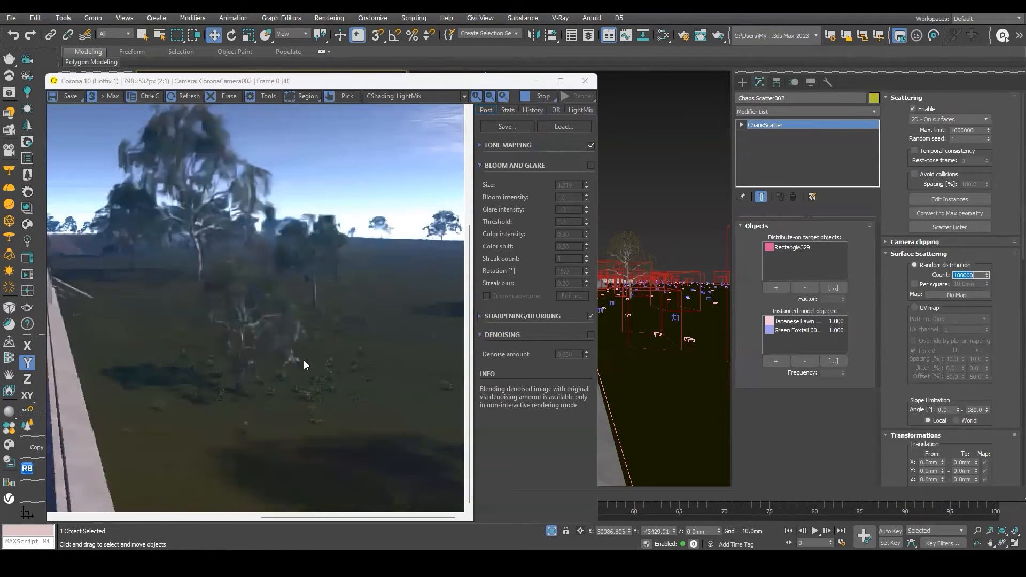
pyautogui.moveTo(304, 360); pyautogui.dragTo(309, 361, button='middle')
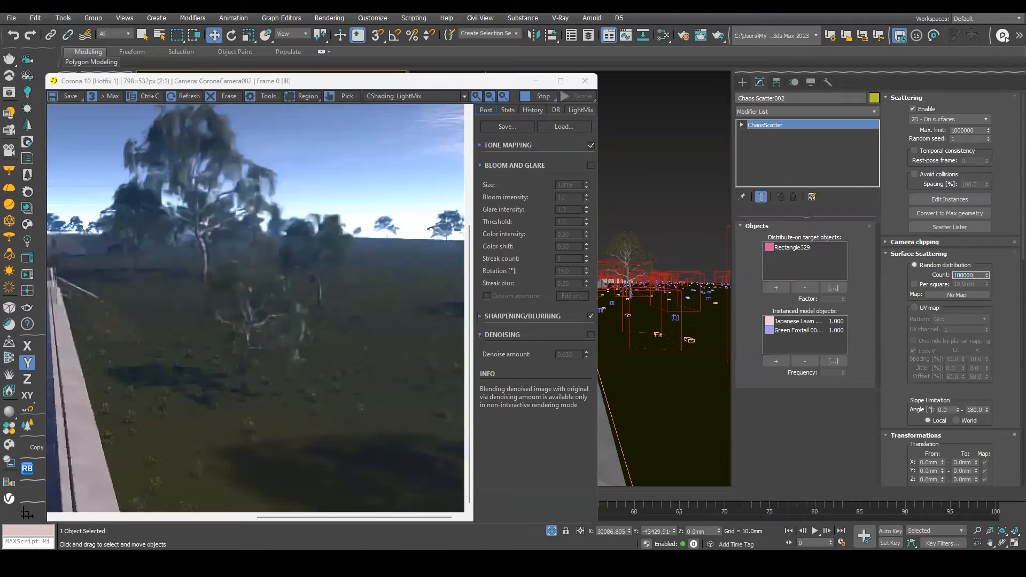
pyautogui.write('0')
pyautogui.press('Return')
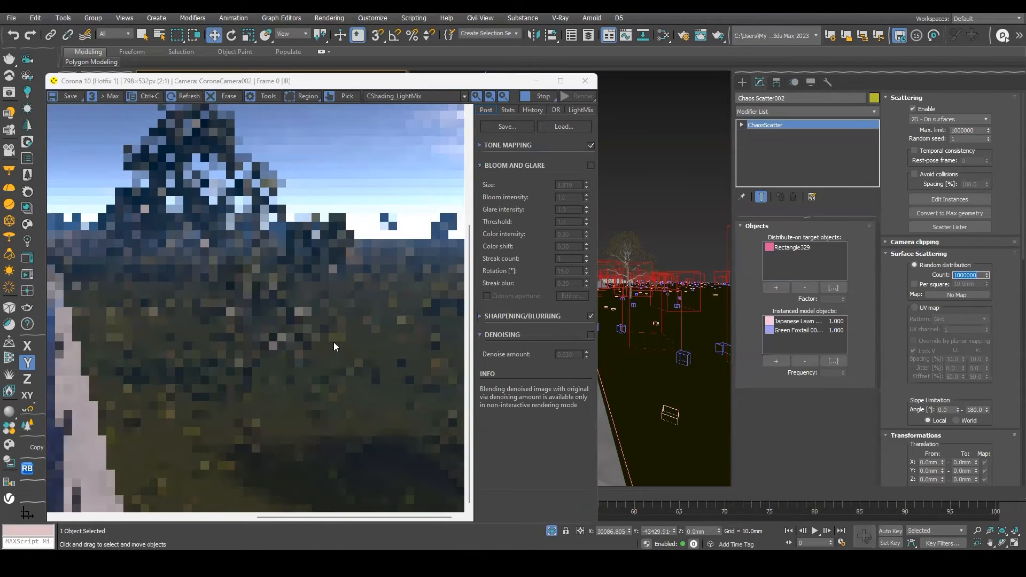
# Disable Force Path Tracing and Fast preview denoise in Corona's interactive rendering performance settings.
pyautogui.moveTo(387, 325); pyautogui.dragTo(405, 372, button='middle')
pyautogui.scroll(-1, 418, 370)
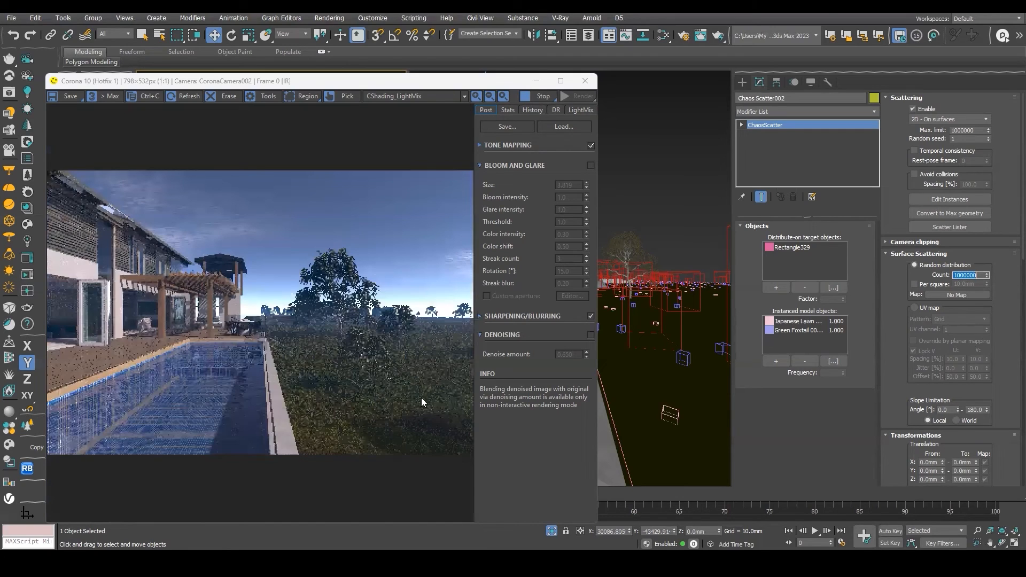
pyautogui.rightClick(643, 223)
pyautogui.press('F10')
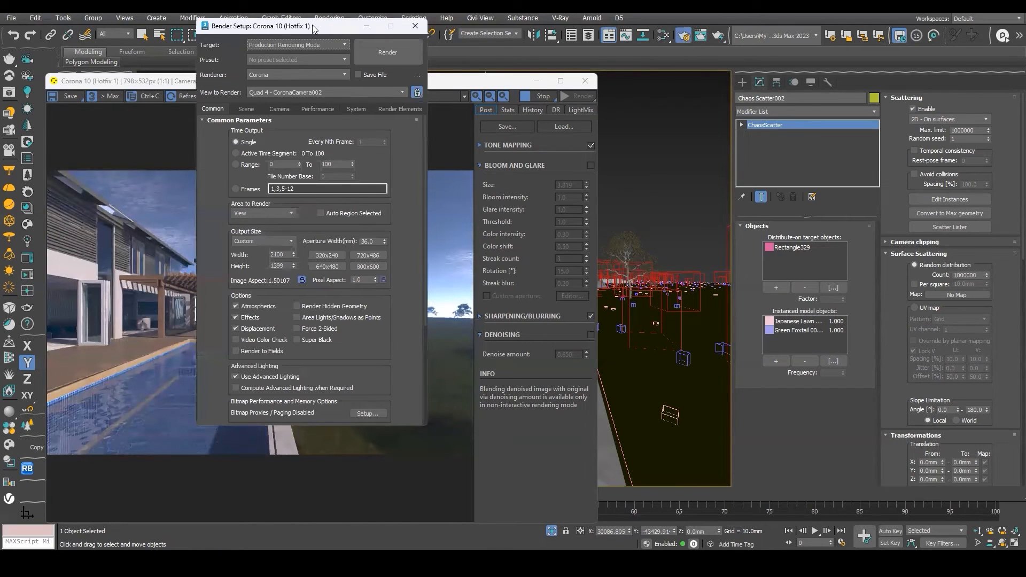
pyautogui.moveTo(312, 25); pyautogui.dragTo(624, 29)
pyautogui.click(630, 113)
pyautogui.click(632, 277)
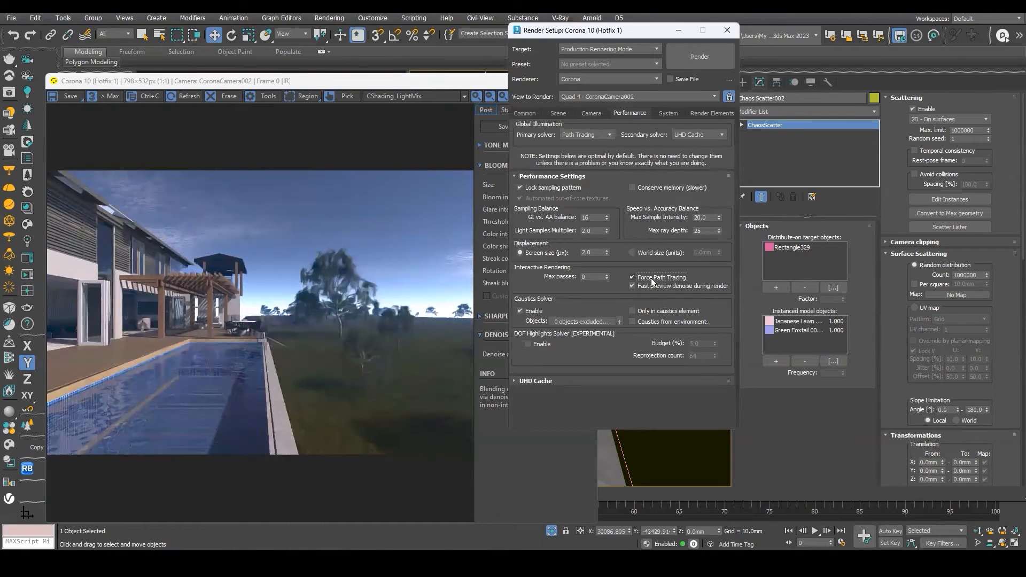
pyautogui.click(632, 285)
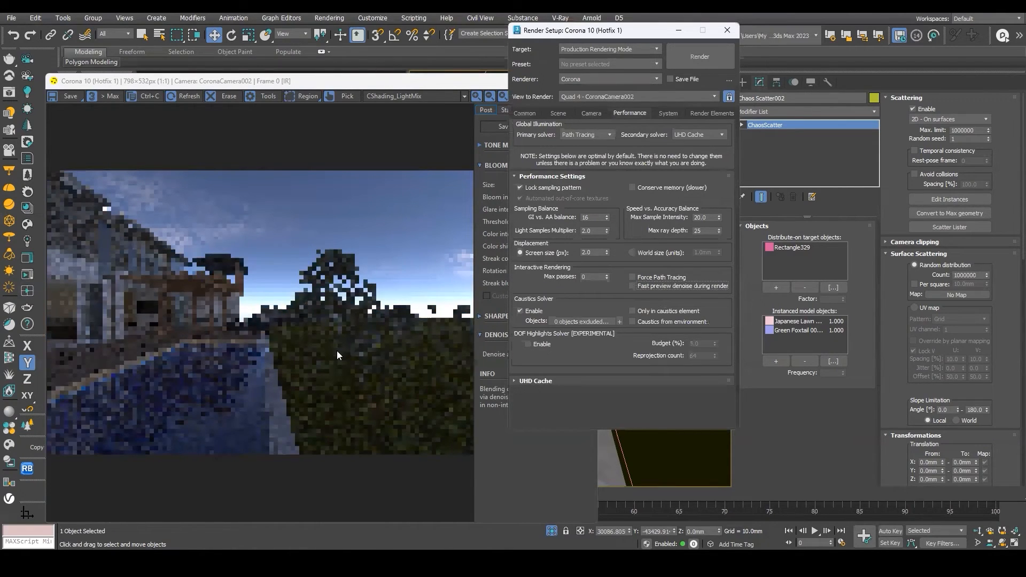
pyautogui.click(727, 30)
# Turn off the Corona Sky's volume effect and set the sky intensity to 1.4.
pyautogui.moveTo(381, 89); pyautogui.dragTo(331, 65)
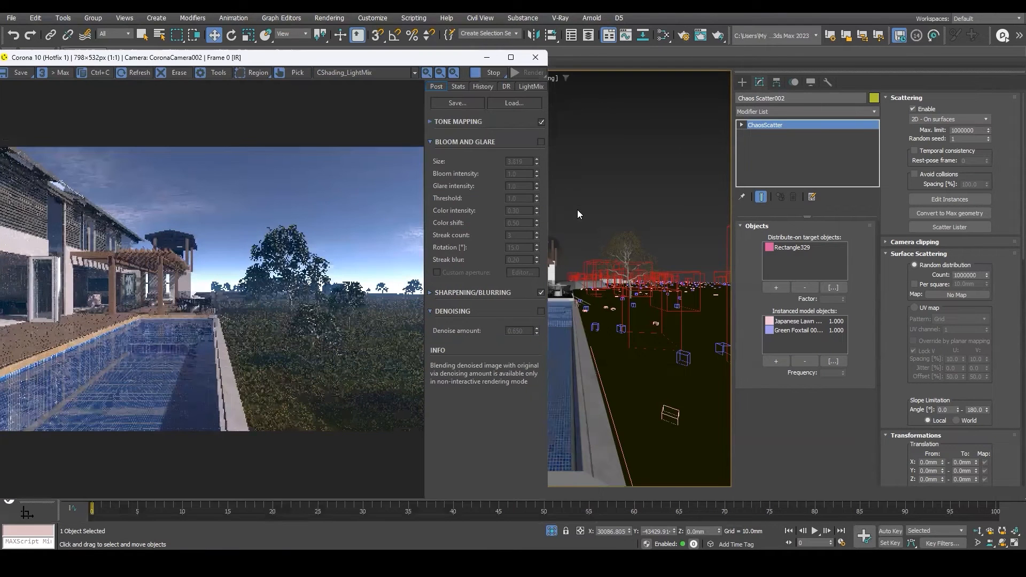
pyautogui.press('m')
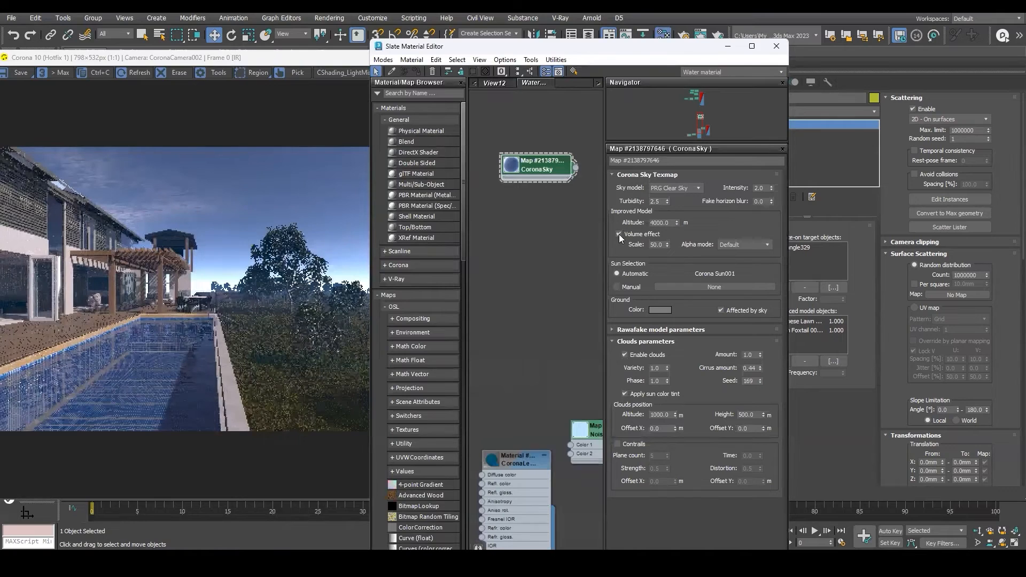
pyautogui.click(618, 234)
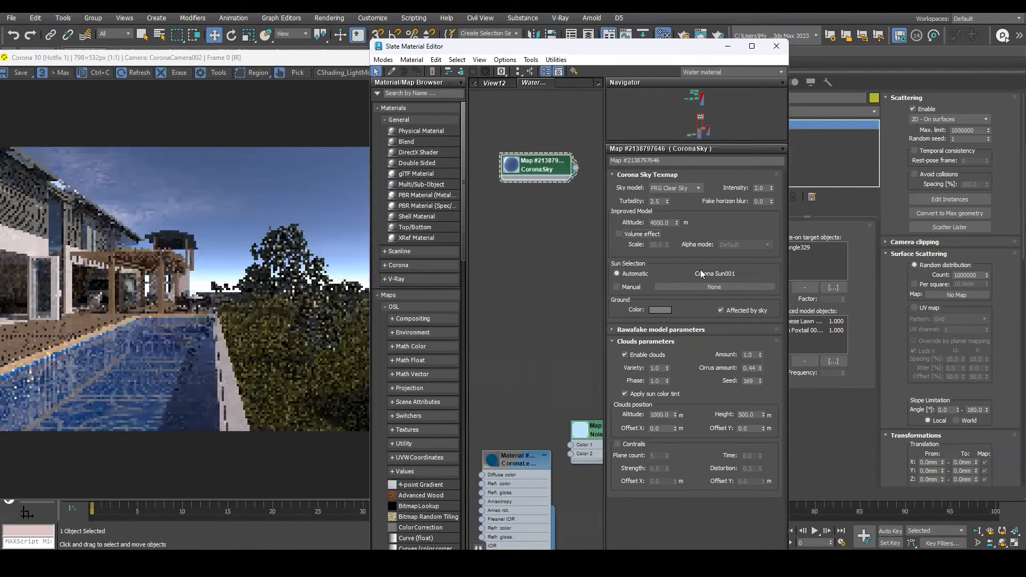
pyautogui.moveTo(765, 188); pyautogui.dragTo(696, 191)
pyautogui.write('1')
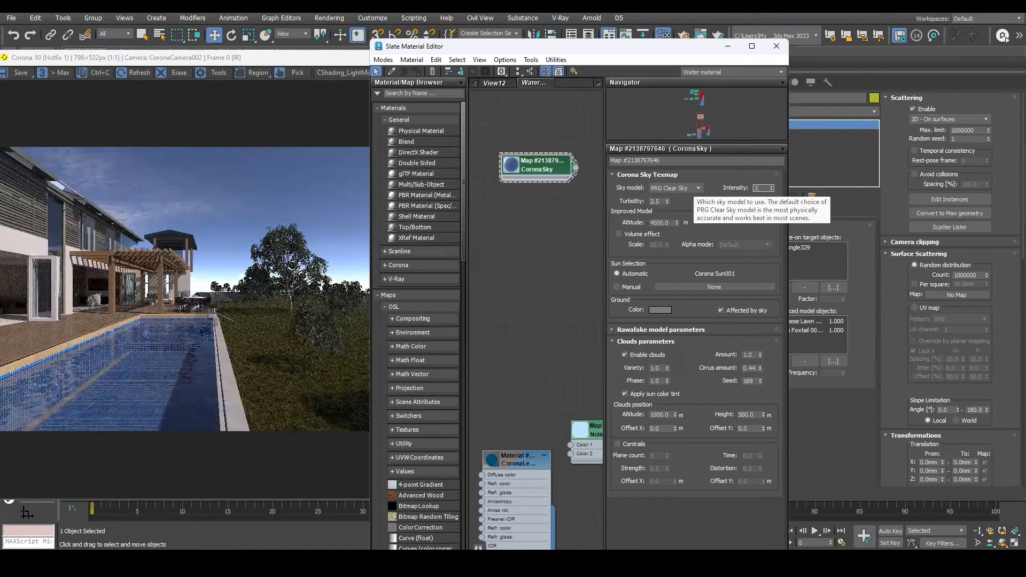
pyautogui.write('.4')
pyautogui.press('Return')
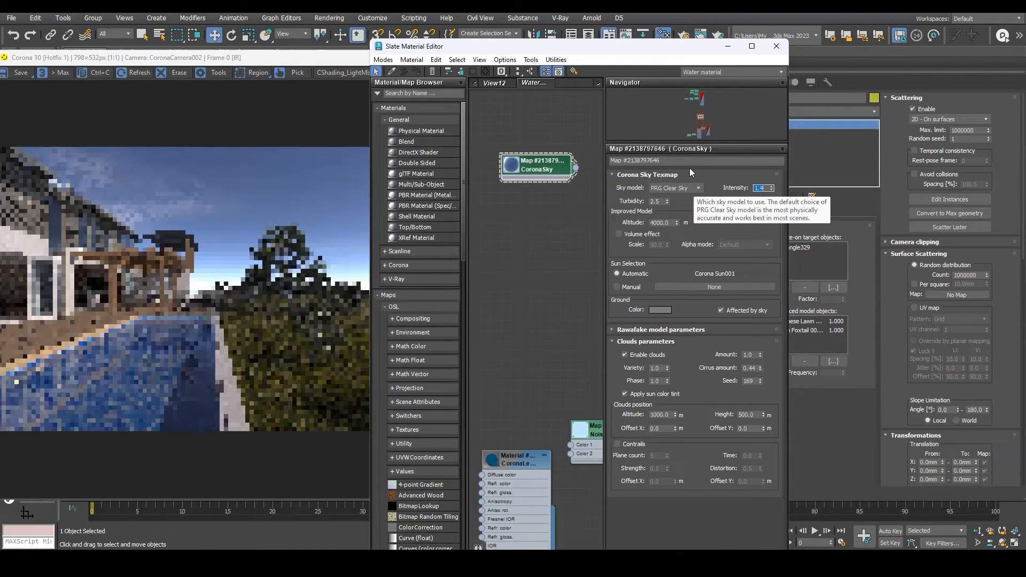
pyautogui.click(775, 46)
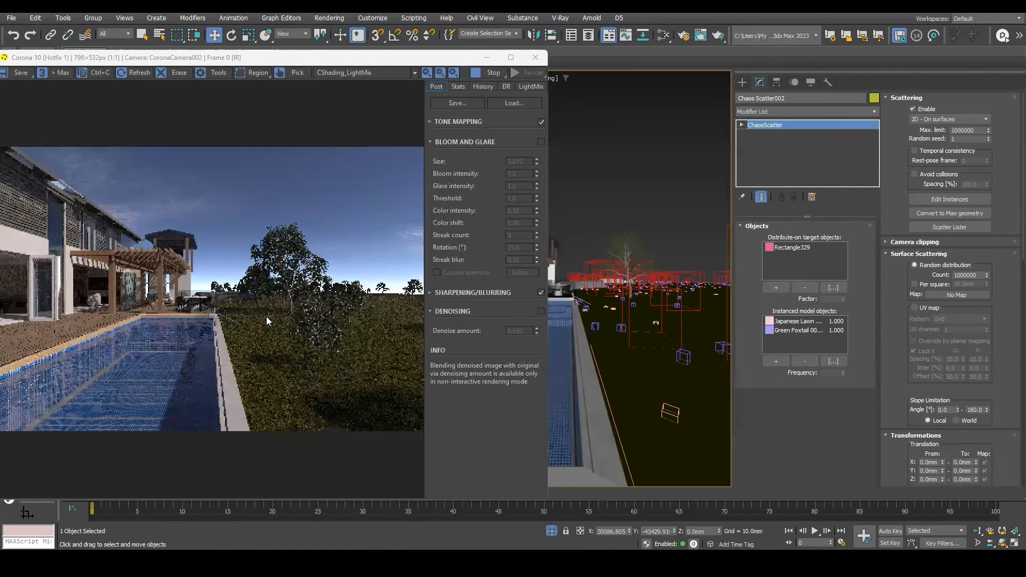
# Reduce the grass scatter's random distribution count to 10000 instances.
pyautogui.scroll(1, 354, 355)
pyautogui.moveTo(391, 355); pyautogui.dragTo(314, 338, button='middle')
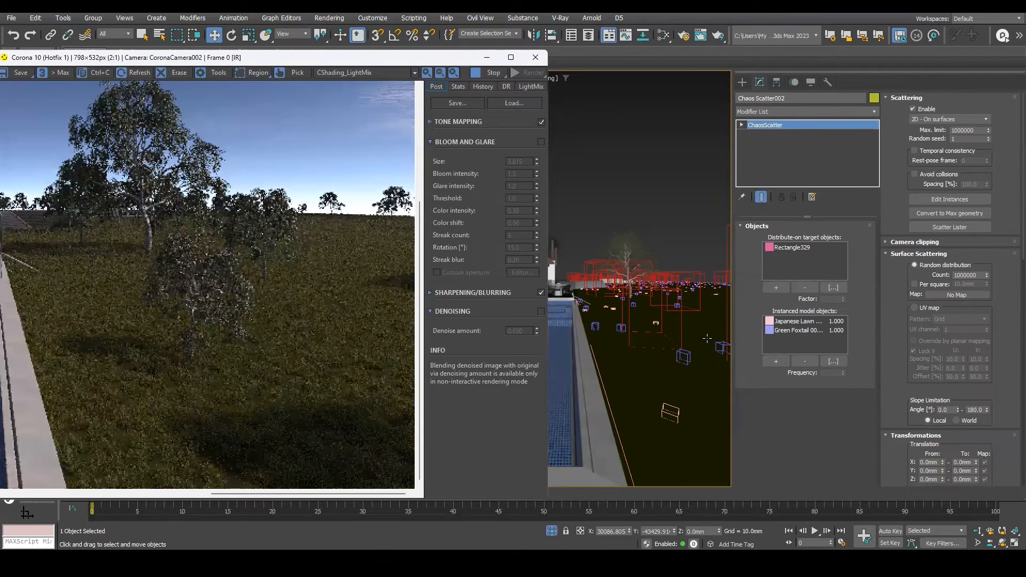
pyautogui.click(978, 275)
pyautogui.press('BackSpace')
pyautogui.press('Return')
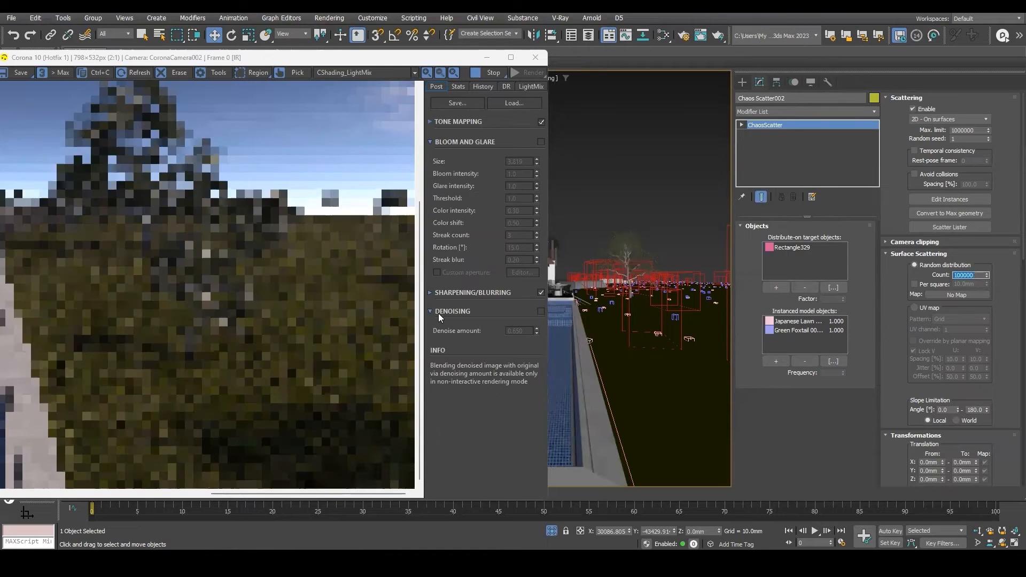
pyautogui.click(975, 276)
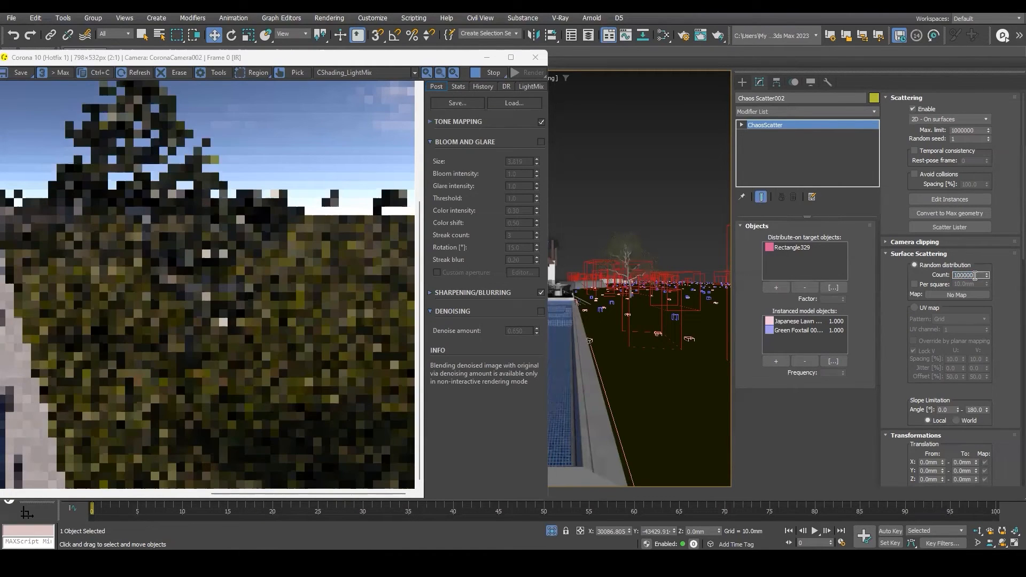
pyautogui.press('BackSpace')
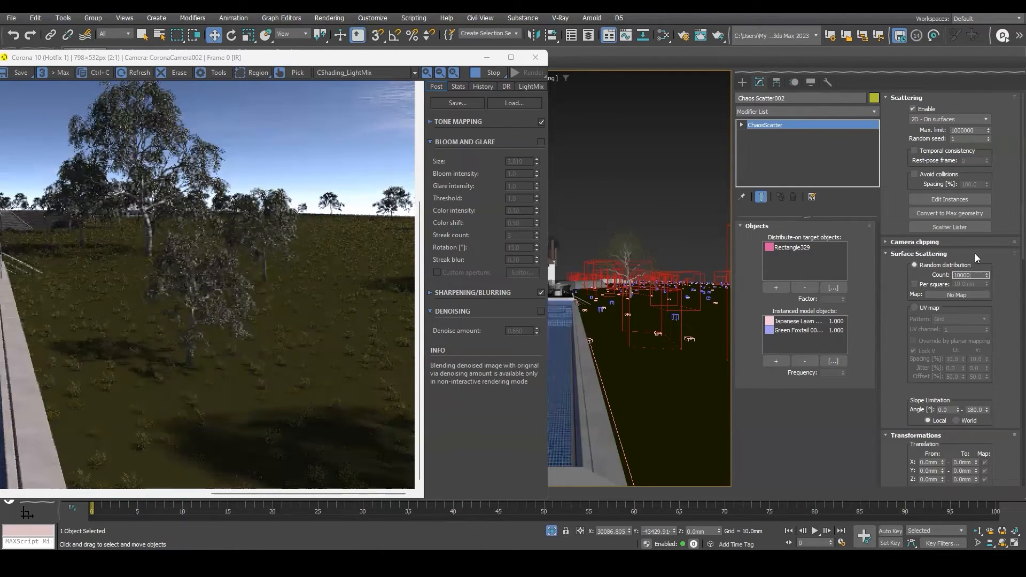
# Review the Chaos Scatter parameter rollouts, including Camera clipping, Surface Scattering and Transformations.
pyautogui.moveTo(907, 291); pyautogui.dragTo(905, 141)
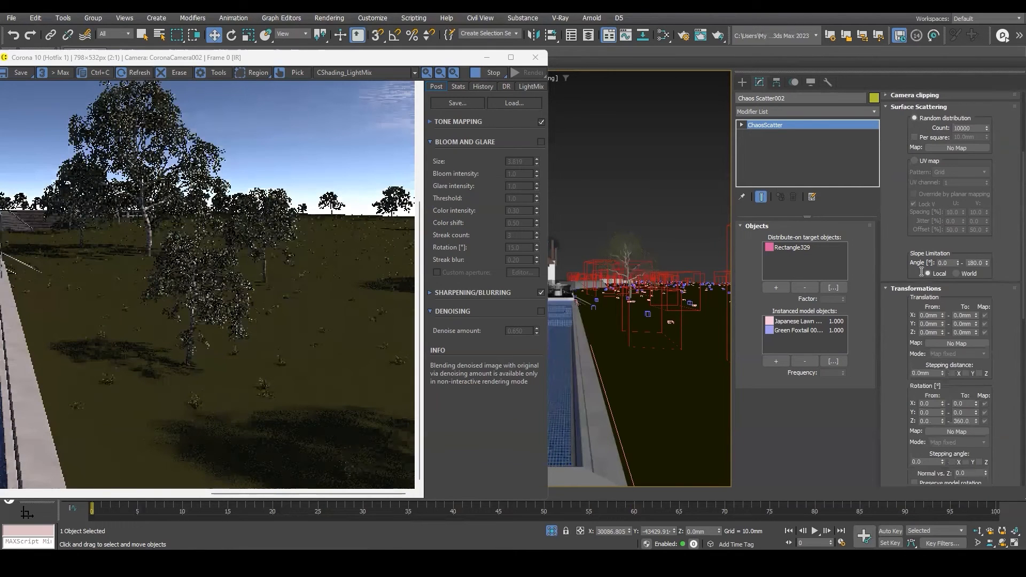
pyautogui.moveTo(903, 310); pyautogui.dragTo(903, 163)
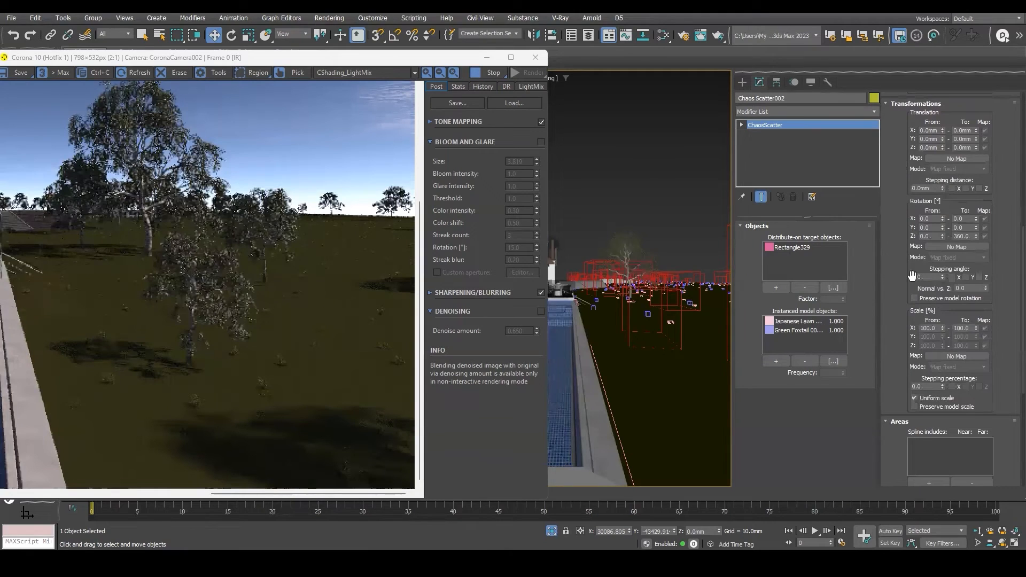
pyautogui.moveTo(899, 362); pyautogui.dragTo(900, 253)
pyautogui.moveTo(901, 338); pyautogui.dragTo(900, 246)
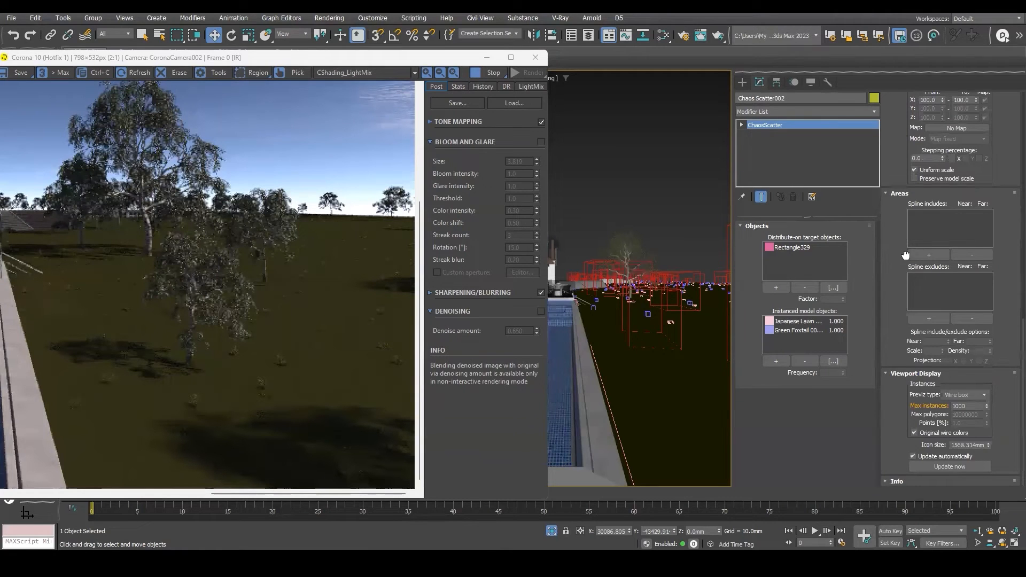
pyautogui.moveTo(906, 255); pyautogui.dragTo(910, 404)
pyautogui.moveTo(892, 289); pyautogui.dragTo(907, 376)
pyautogui.moveTo(894, 297); pyautogui.dragTo(897, 334)
pyautogui.moveTo(897, 236)
pyautogui.mouseDown()
pyautogui.moveTo(910, 269)
pyautogui.moveTo(910, 412)
pyautogui.mouseUp()
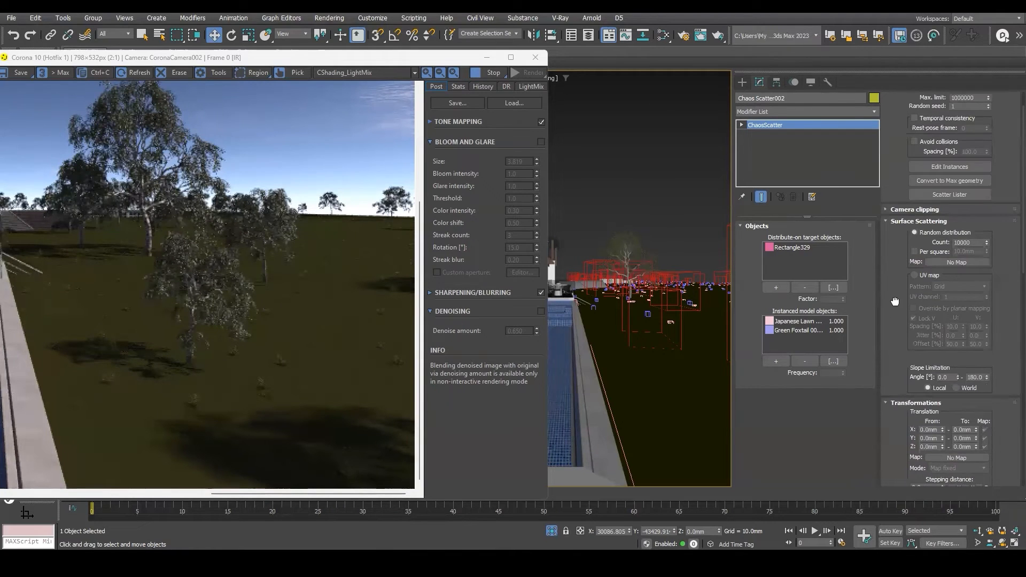
pyautogui.moveTo(890, 277); pyautogui.dragTo(891, 309)
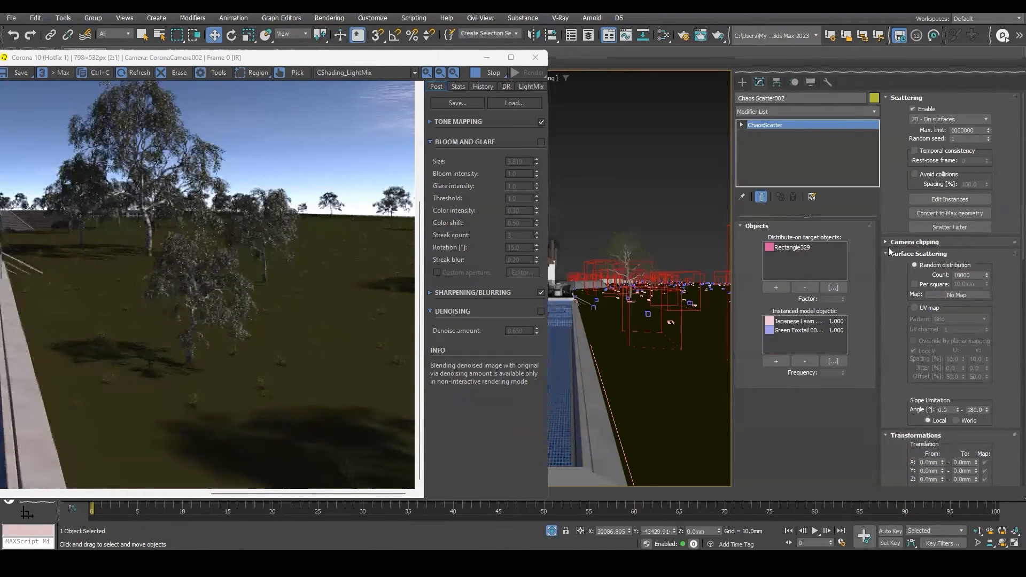
pyautogui.click(888, 242)
pyautogui.scroll(-1, 920, 175)
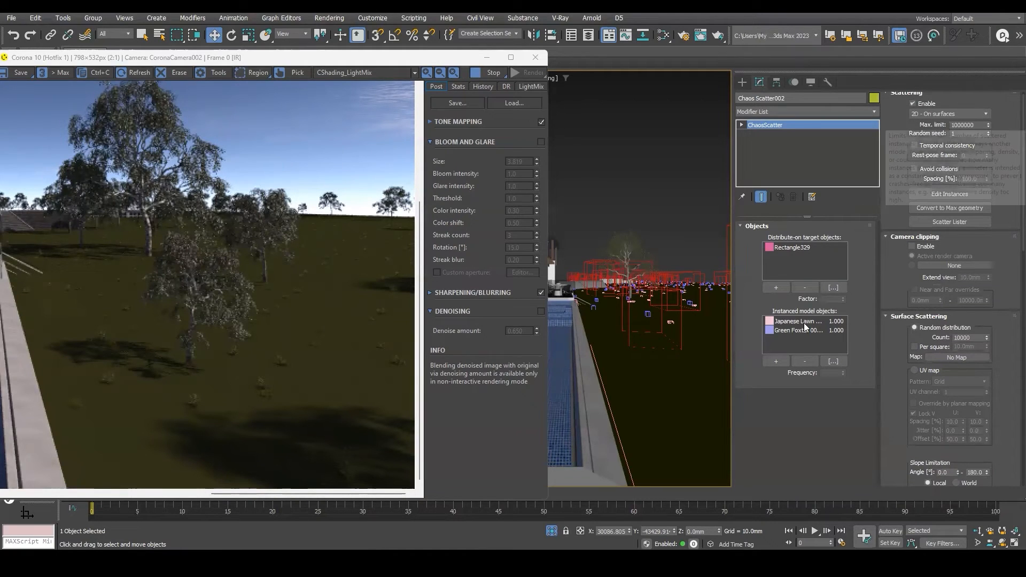
pyautogui.moveTo(894, 286); pyautogui.dragTo(897, 220)
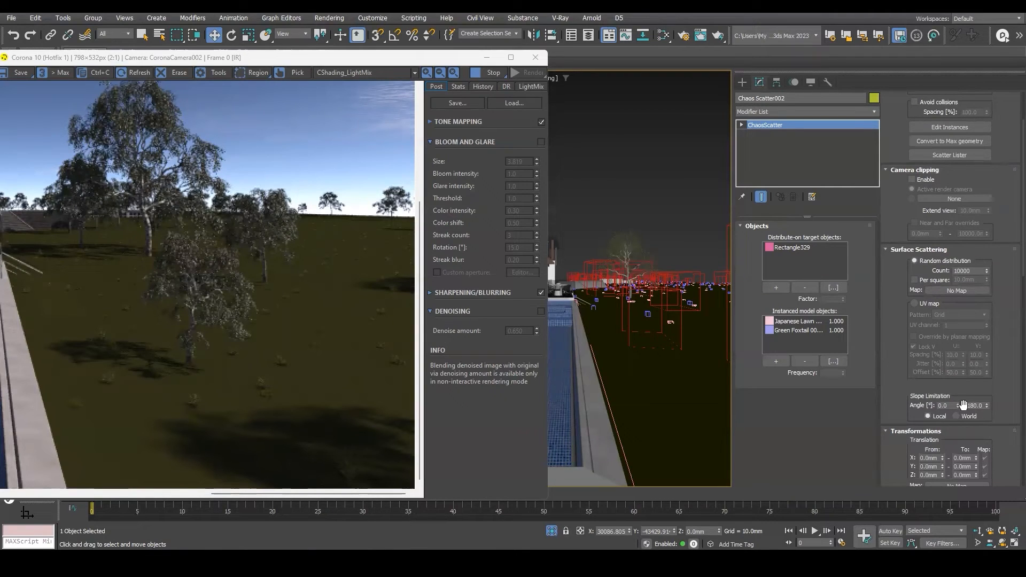
pyautogui.scroll(-3, 943, 374)
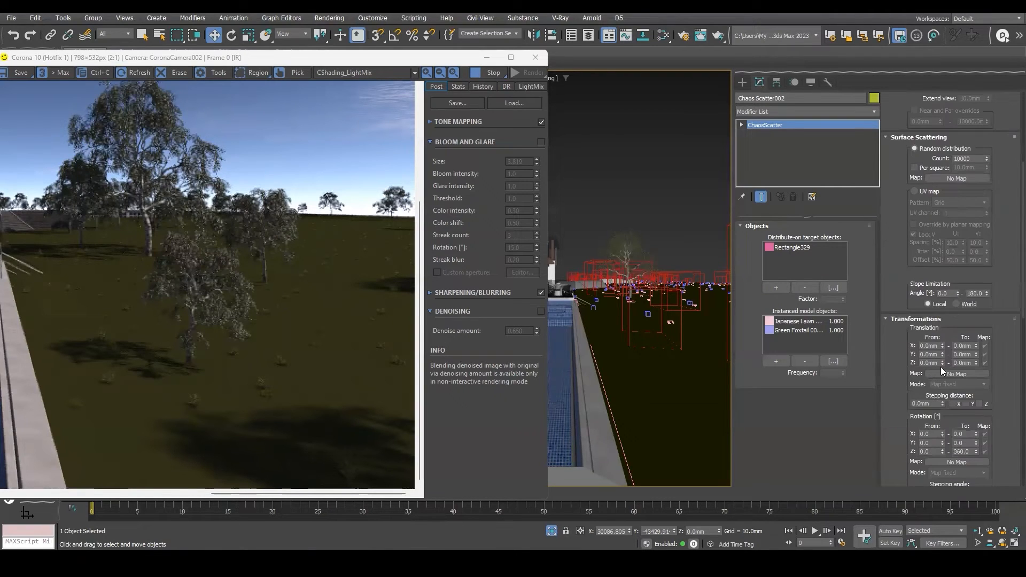
pyautogui.moveTo(892, 339)
pyautogui.mouseDown()
pyautogui.moveTo(896, 323)
pyautogui.moveTo(896, 342)
pyautogui.mouseUp()
# Set the scatter's translation stepping distance to about 6.76 mm and slightly raise the rotation From values.
pyautogui.moveTo(942, 379); pyautogui.dragTo(925, 212)
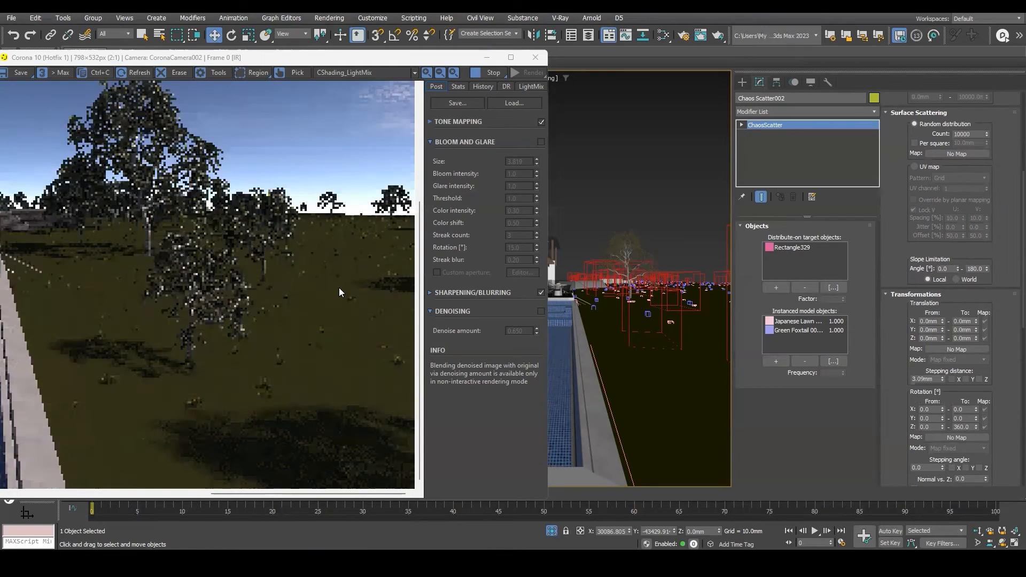
pyautogui.moveTo(942, 376); pyautogui.dragTo(938, 311)
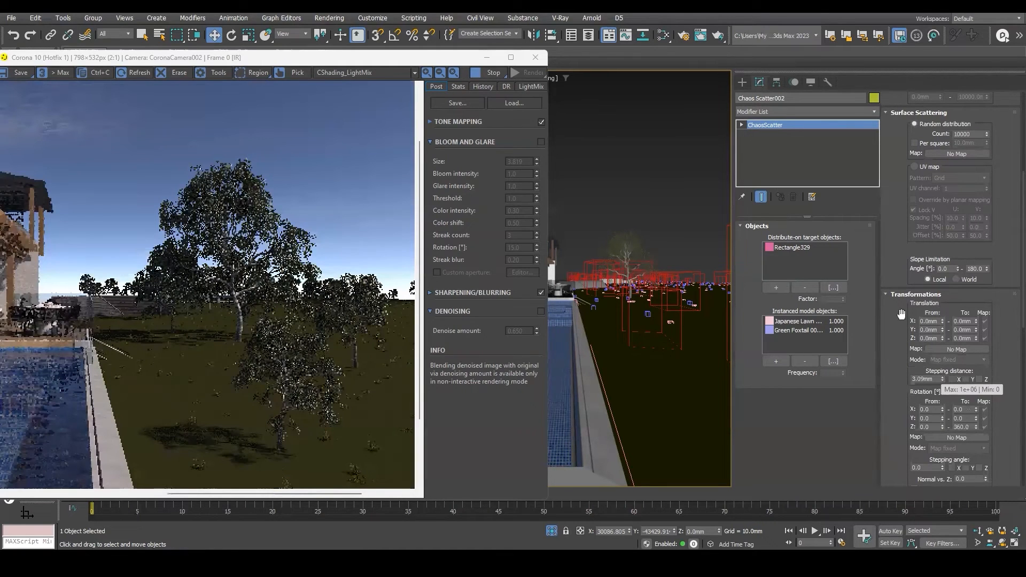
pyautogui.moveTo(940, 408); pyautogui.dragTo(943, 386)
pyautogui.moveTo(942, 427); pyautogui.dragTo(912, 157)
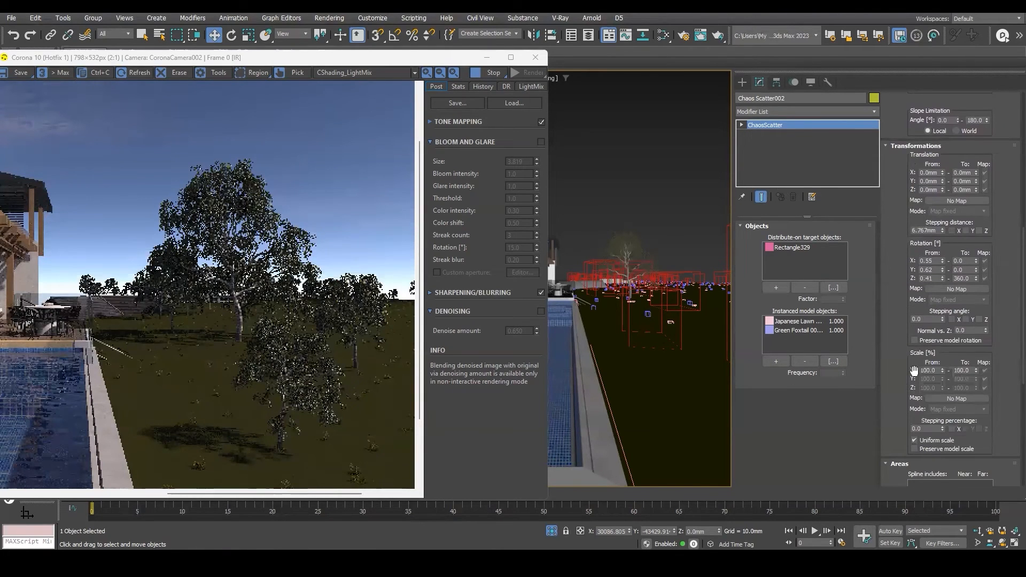
# Increase the scatter's minimum scale to about 2872.8 % so the grass grows much taller.
pyautogui.moveTo(942, 370); pyautogui.dragTo(945, 267)
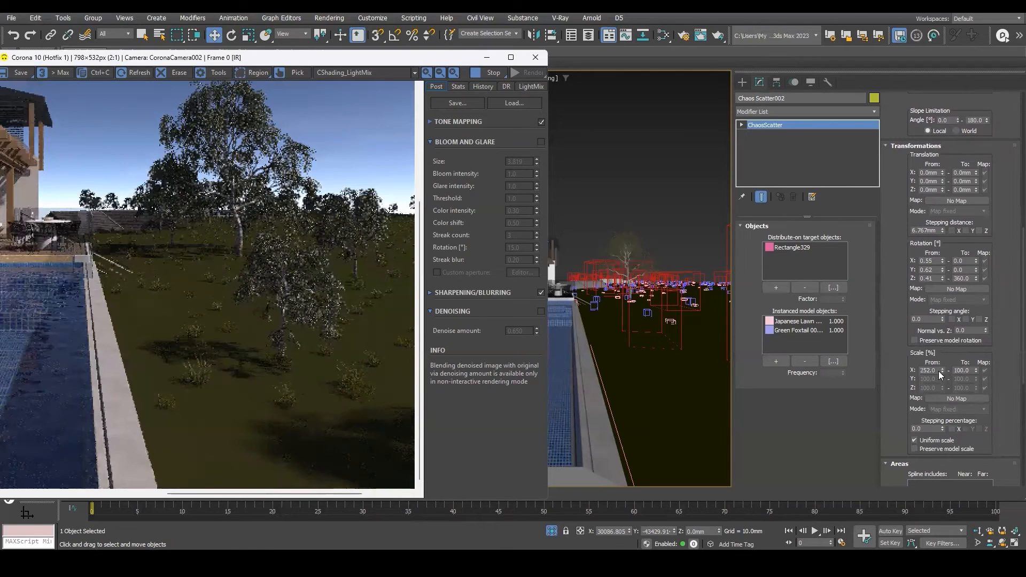
pyautogui.moveTo(942, 370); pyautogui.dragTo(966, 365)
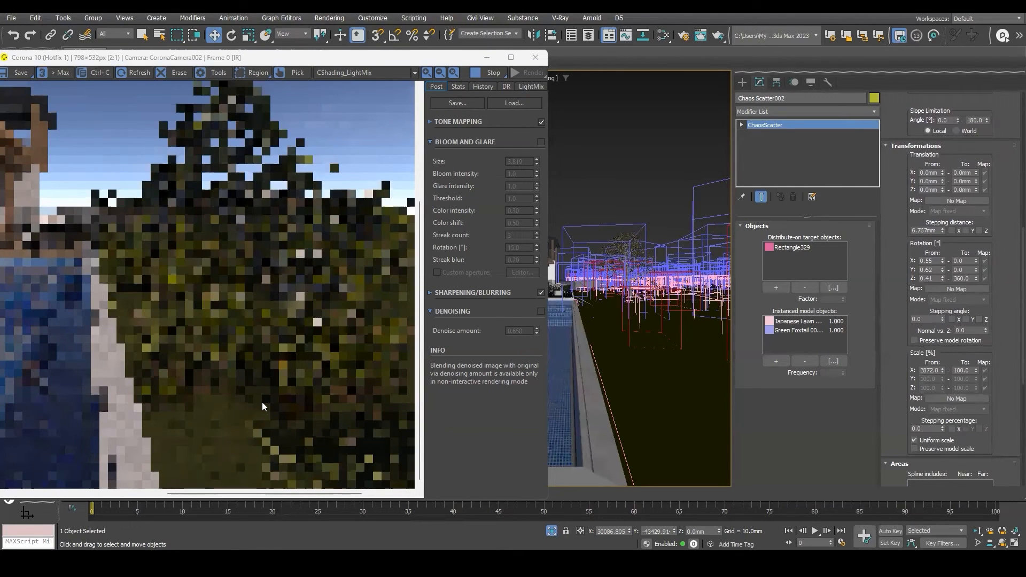
pyautogui.scroll(-1, 284, 398)
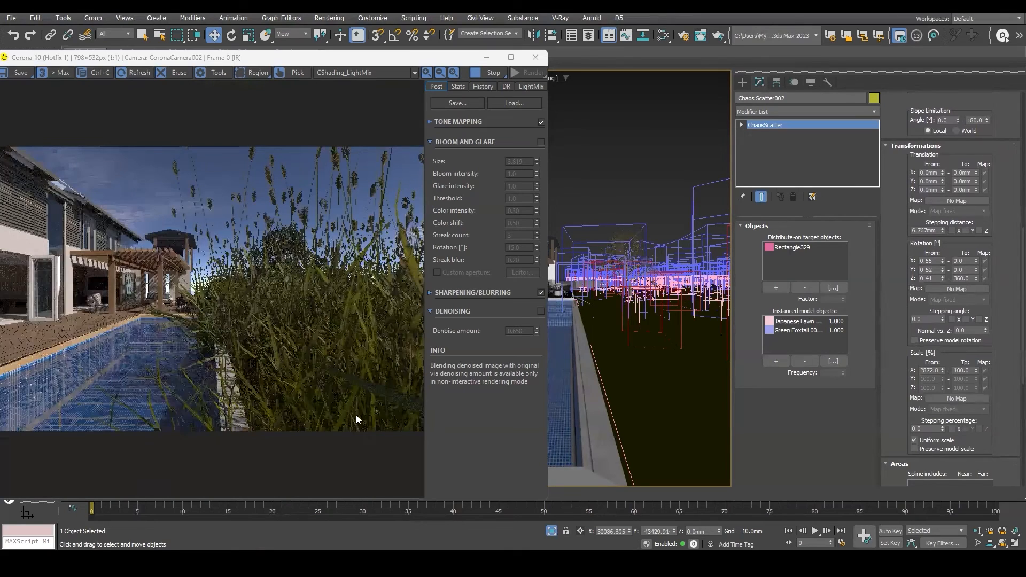
pyautogui.scroll(1, 334, 342)
pyautogui.scroll(-1, 334, 337)
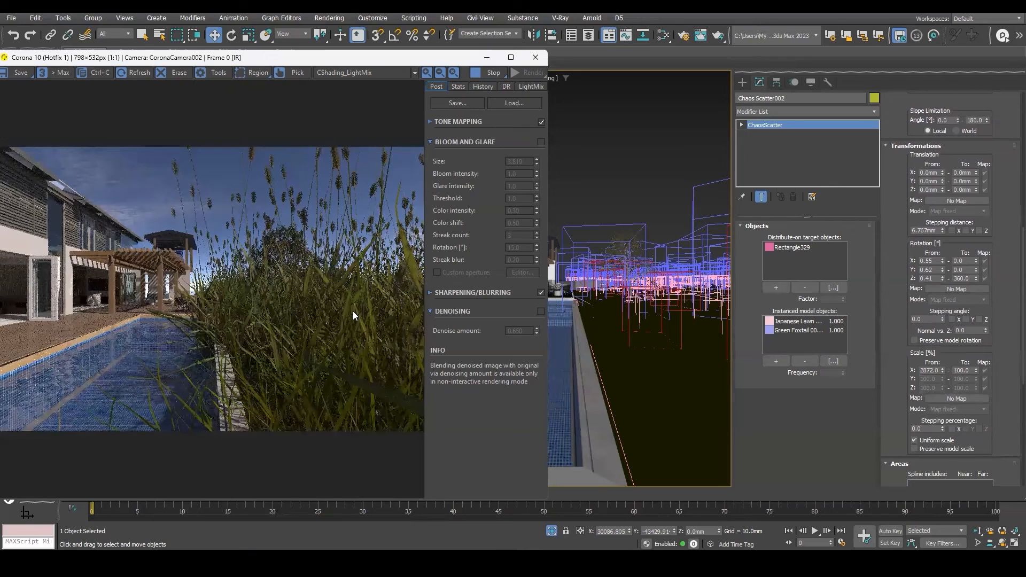
# Narrow the scatter's Z rotation range to about 0.08–154.8 degrees and reduce the minimum scale to about 1637.4 %.
pyautogui.moveTo(386, 63); pyautogui.dragTo(445, 66)
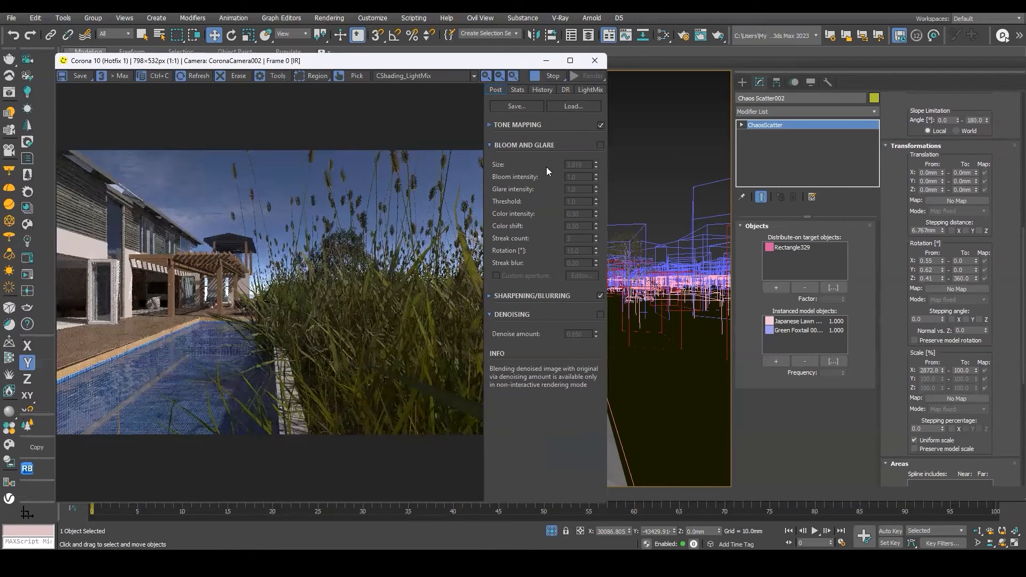
pyautogui.scroll(1, 308, 356)
pyautogui.scroll(-1, 309, 361)
pyautogui.moveTo(976, 287); pyautogui.dragTo(984, 323)
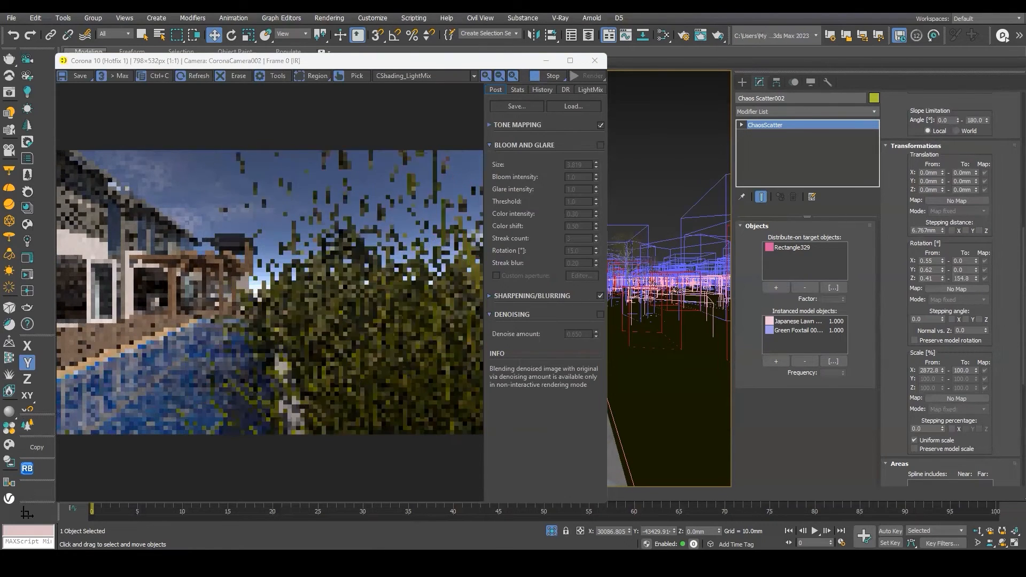
pyautogui.moveTo(944, 286); pyautogui.dragTo(948, 294)
pyautogui.moveTo(880, 309); pyautogui.dragTo(983, 336)
pyautogui.moveTo(941, 370); pyautogui.dragTo(952, 393)
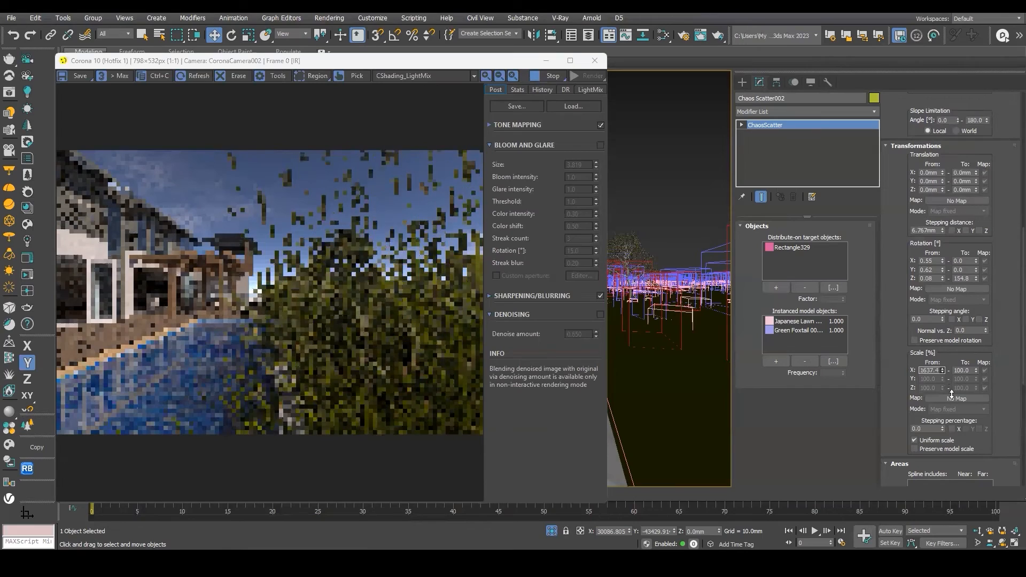
# Zoom in and out of the interactive render to examine the grass.
pyautogui.scroll(1, 409, 336)
pyautogui.scroll(-1, 408, 336)
pyautogui.scroll(1, 351, 328)
pyautogui.scroll(-1, 355, 331)
pyautogui.scroll(1, 357, 298)
pyautogui.scroll(-1, 368, 300)
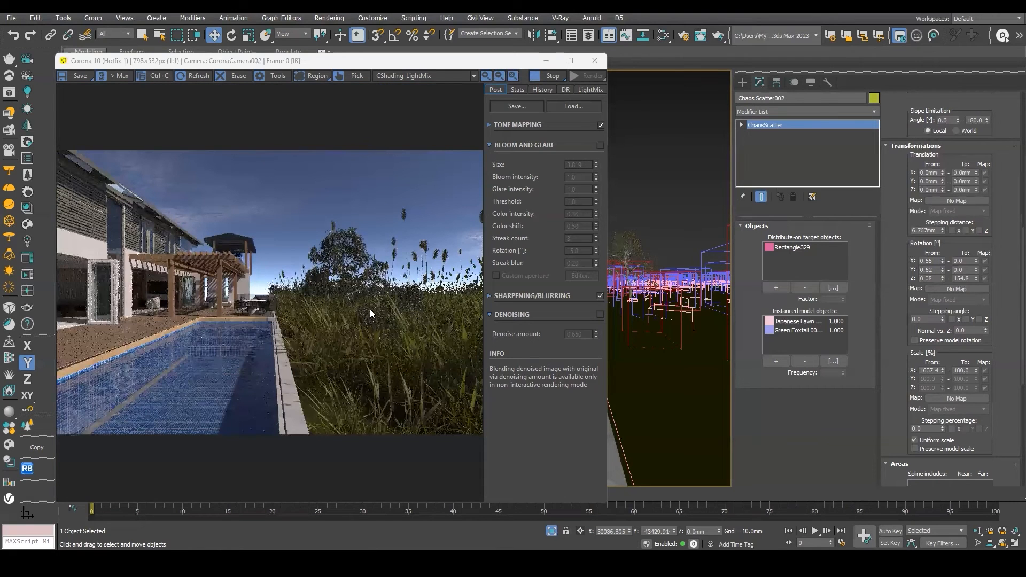
pyautogui.scroll(1, 369, 309)
pyautogui.scroll(-2, 291, 368)
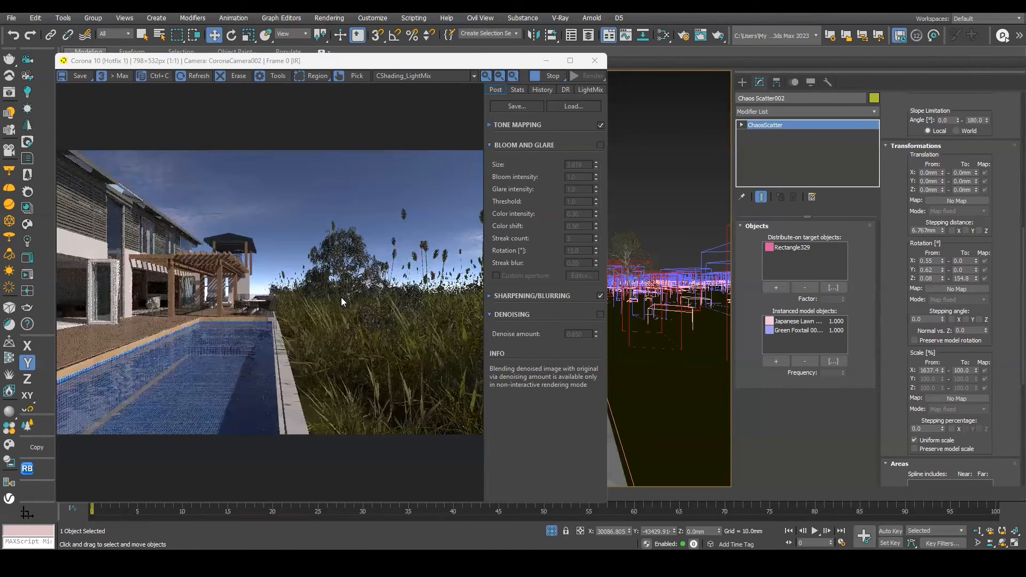
pyautogui.scroll(2, 348, 305)
pyautogui.scroll(-1, 352, 303)
# Examine the Chaos Scatter icon and scattered grass in the orthographic viewport.
pyautogui.moveTo(437, 65); pyautogui.dragTo(522, 57)
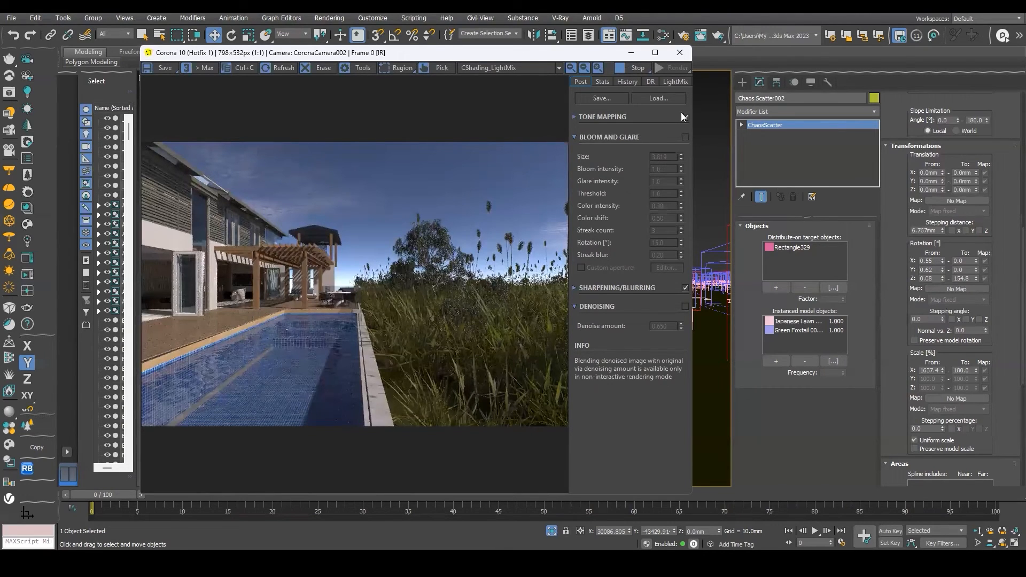
pyautogui.moveTo(507, 53); pyautogui.dragTo(718, 60)
pyautogui.scroll(1, 657, 314)
pyautogui.scroll(-1, 655, 307)
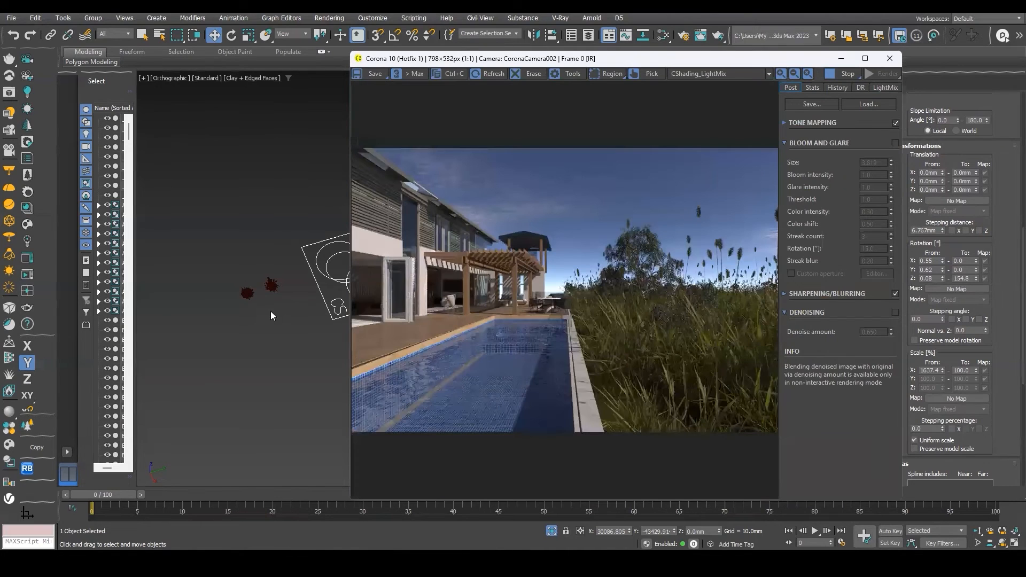
pyautogui.scroll(-3, 252, 322)
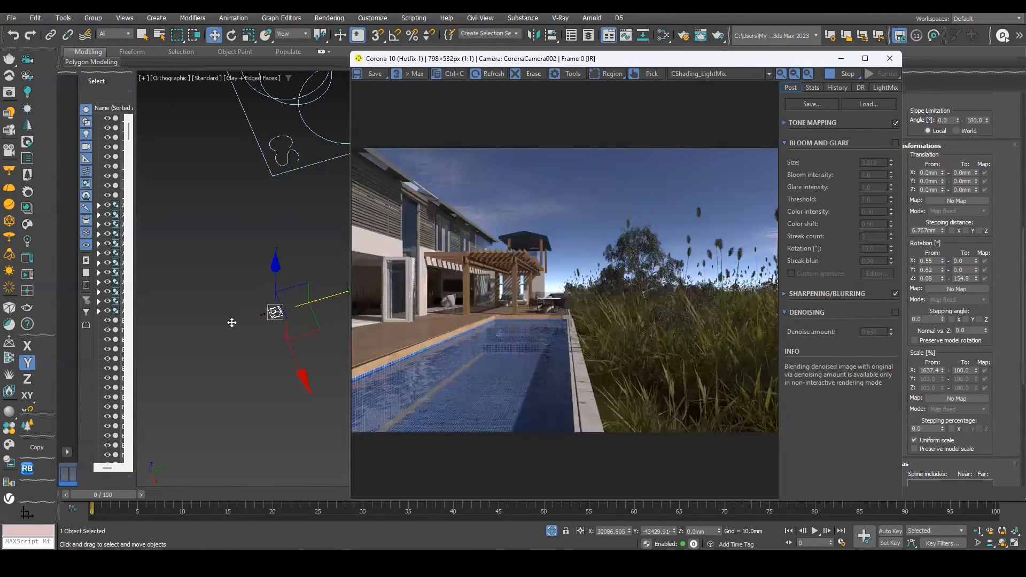
pyautogui.scroll(4, 230, 321)
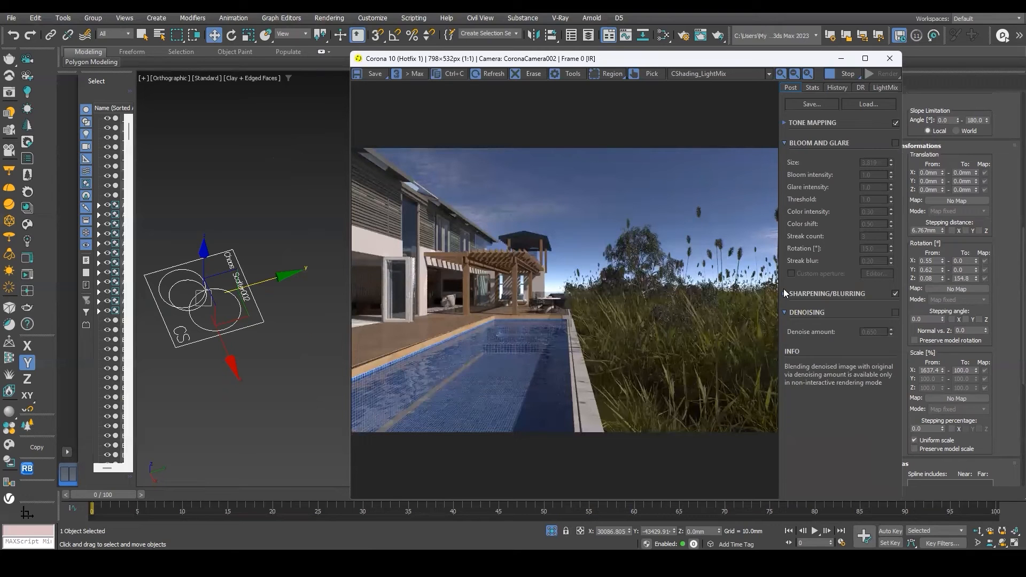
pyautogui.scroll(5, 199, 284)
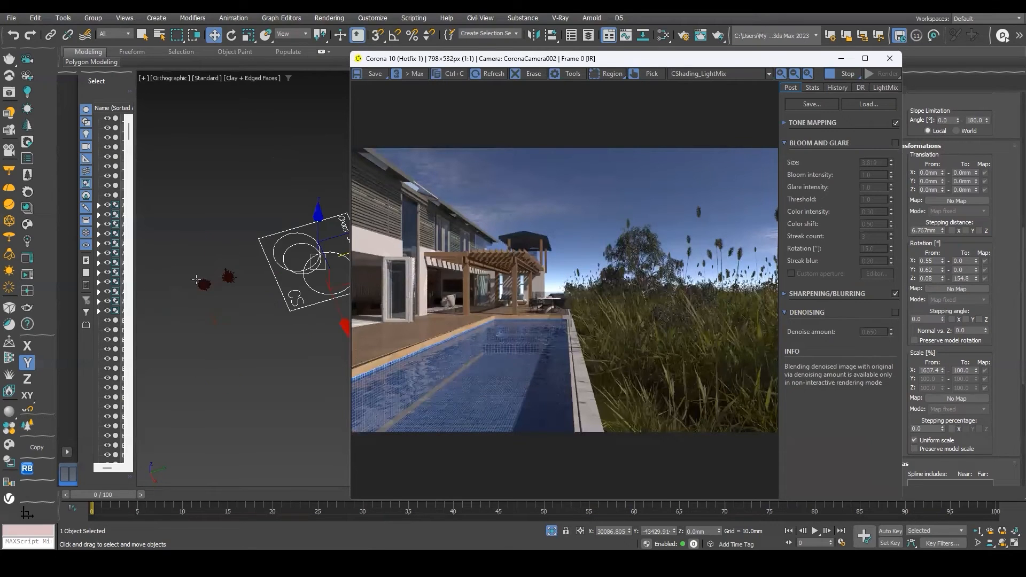
pyautogui.scroll(5, 207, 281)
pyautogui.scroll(-1, 188, 271)
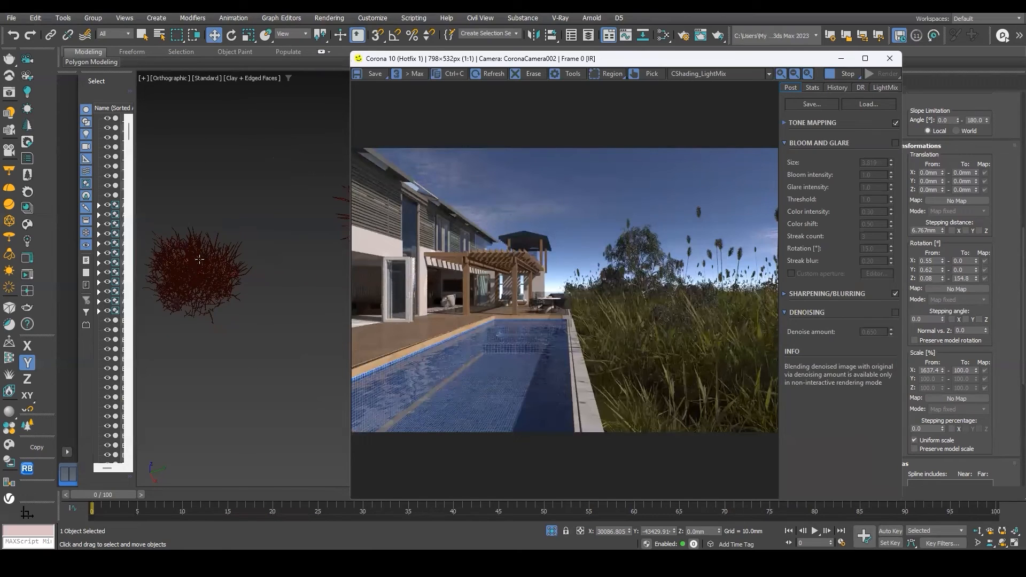
pyautogui.scroll(-5, 229, 266)
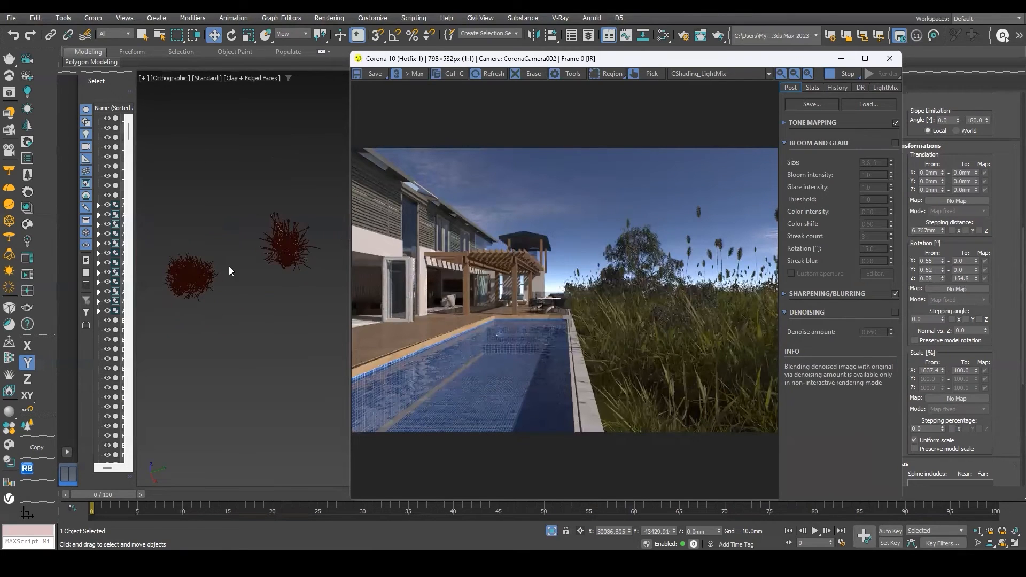
pyautogui.scroll(2, 302, 278)
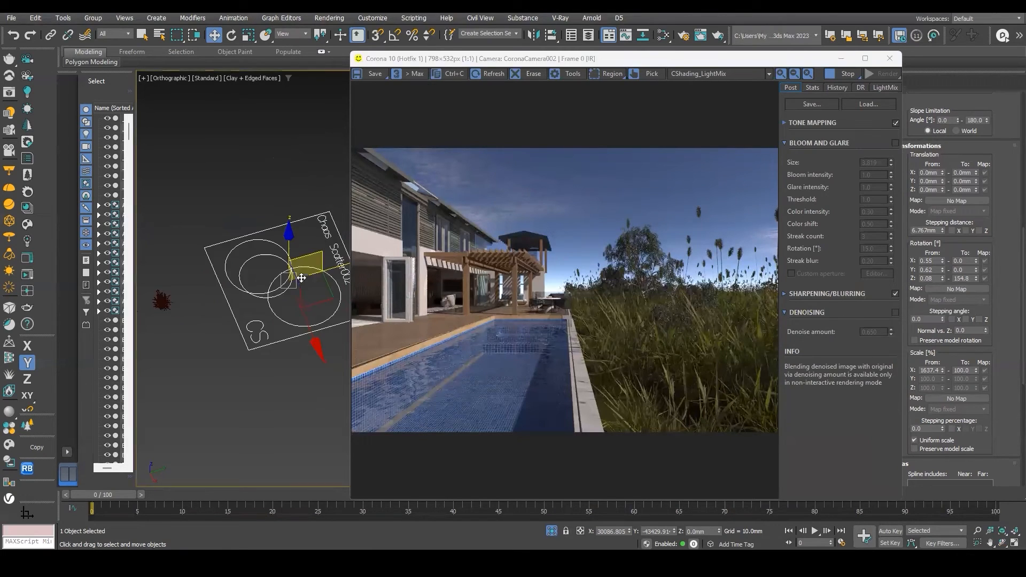
pyautogui.click(708, 64)
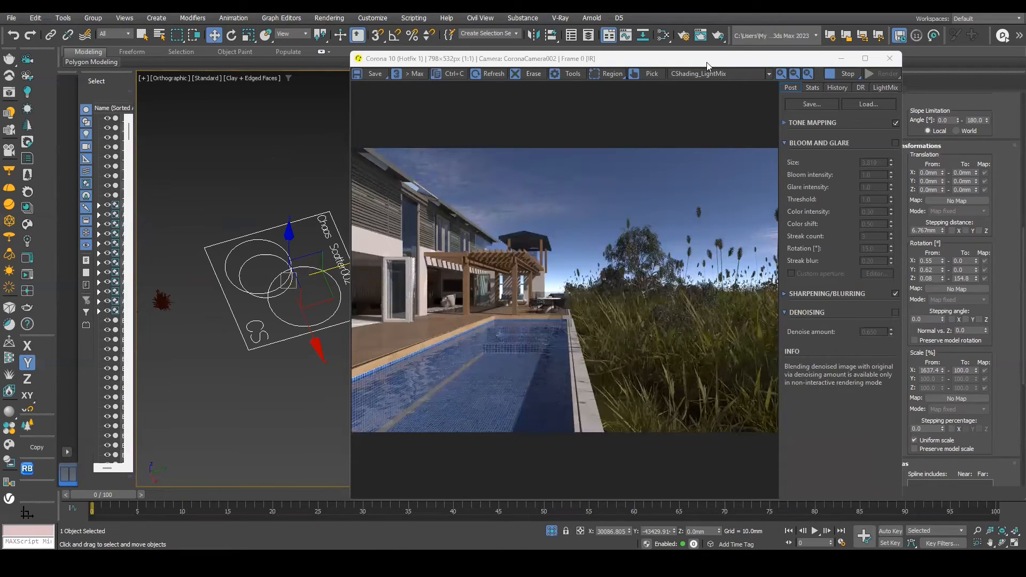
pyautogui.moveTo(708, 65); pyautogui.dragTo(527, 70)
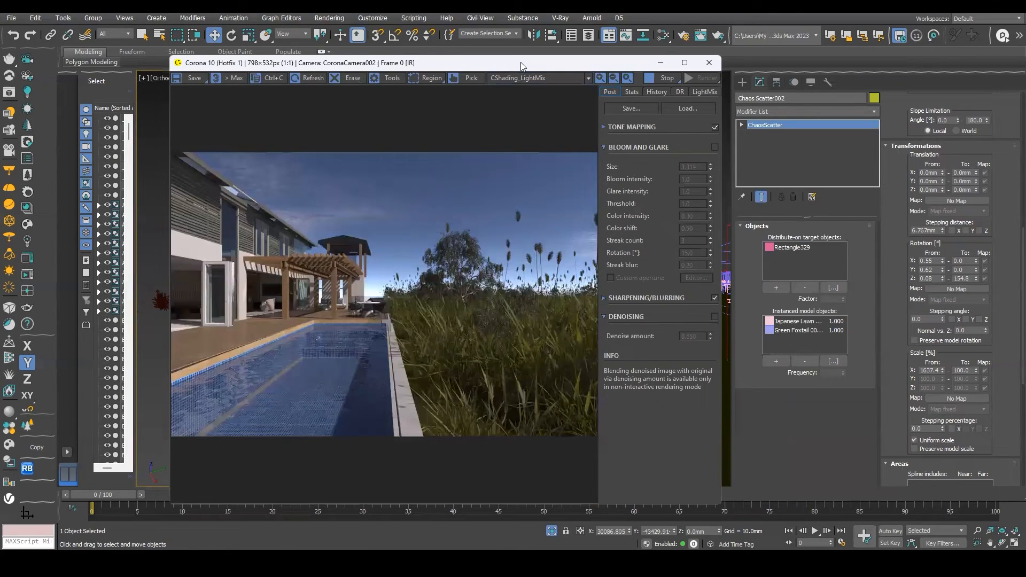
pyautogui.moveTo(520, 62); pyautogui.dragTo(823, 47)
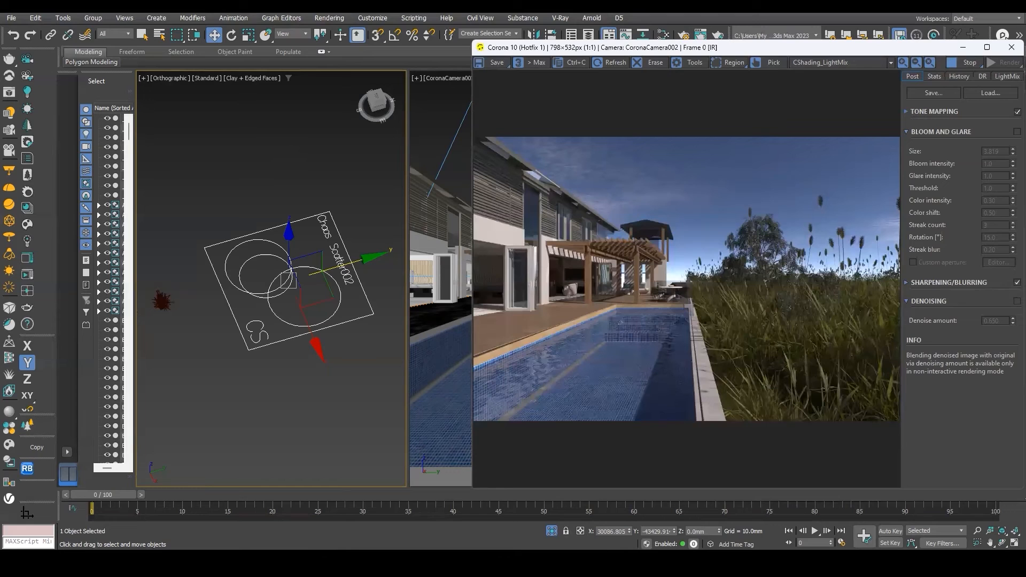
pyautogui.moveTo(695, 539)
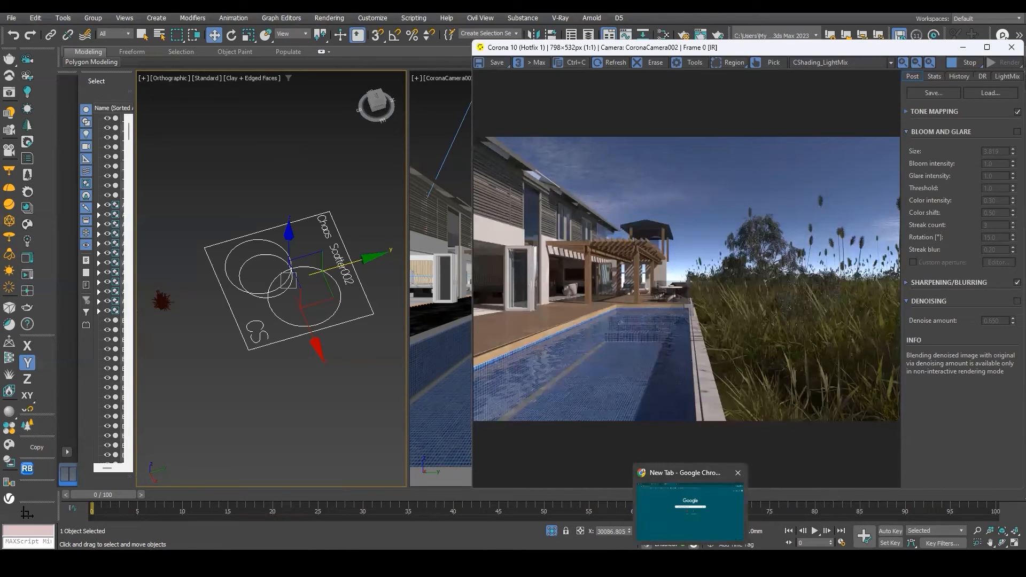
pyautogui.moveTo(549, 564)
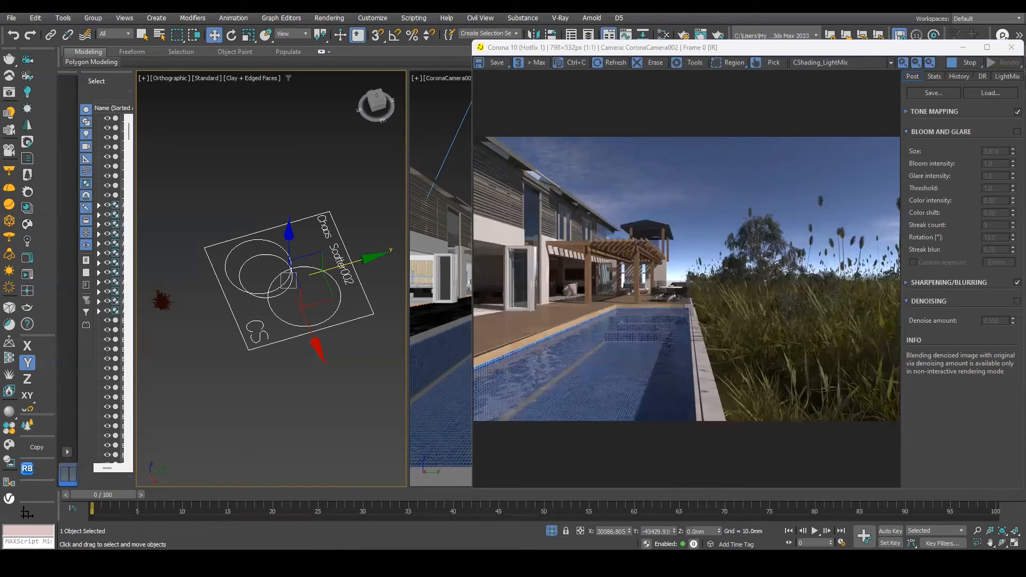
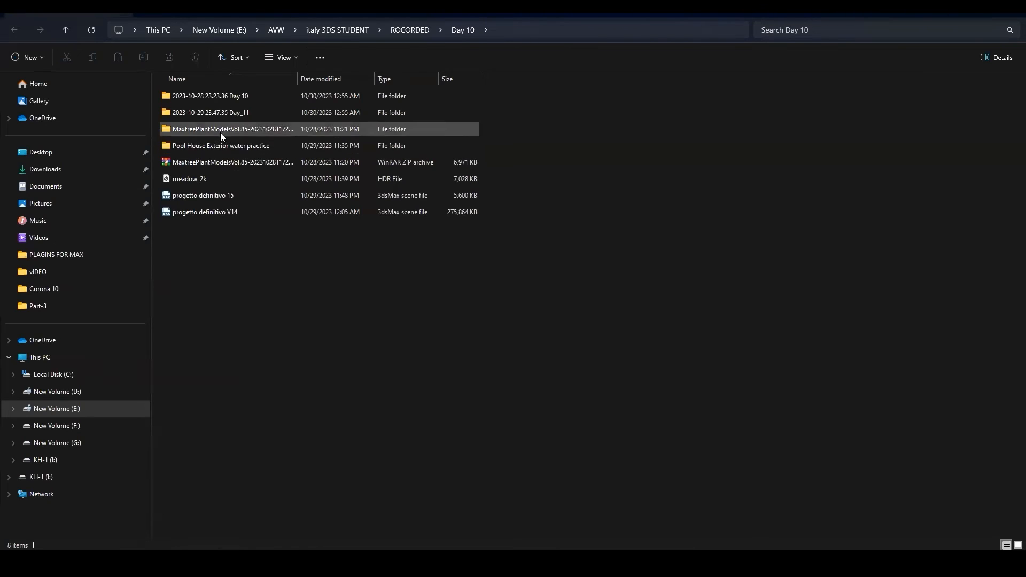
# Browse the extracted Maxtree Plant Models Vol. 85 folder and its archives, returning to the Day 10 folder.
pyautogui.doubleClick(220, 132)
pyautogui.doubleClick(219, 96)
pyautogui.doubleClick(219, 96)
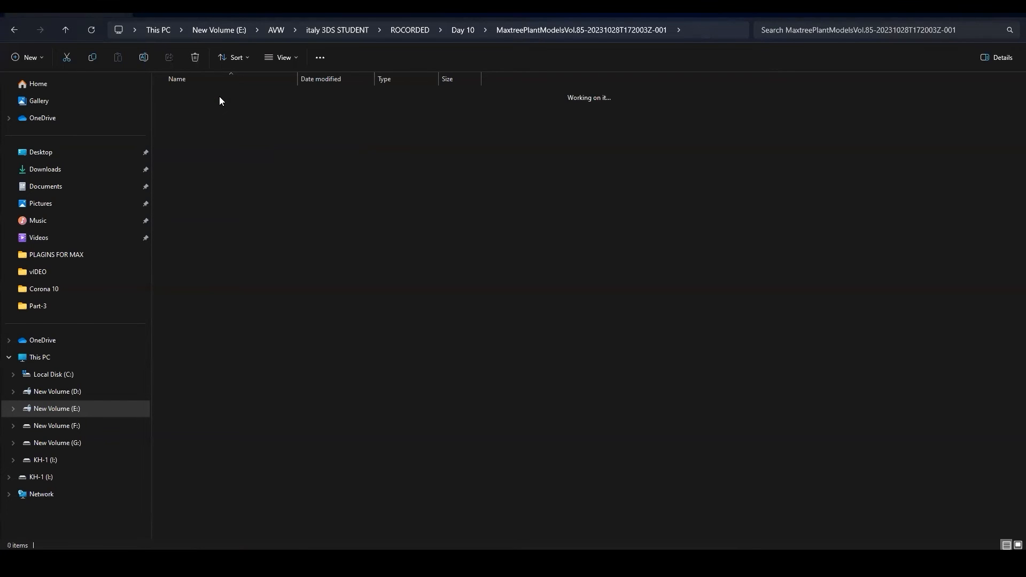
pyautogui.click(67, 32)
pyautogui.click(66, 32)
pyautogui.click(66, 31)
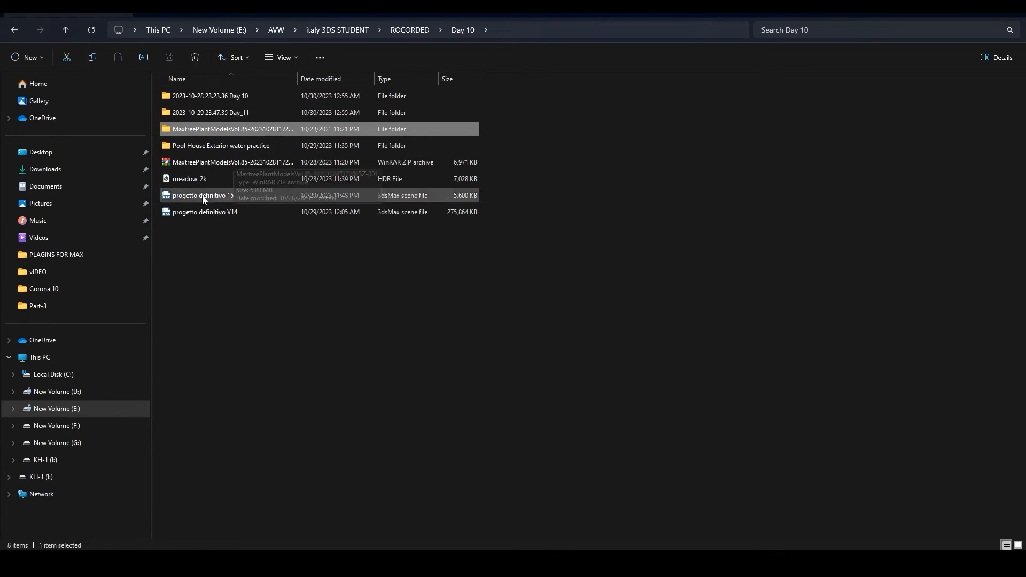
pyautogui.doubleClick(201, 130)
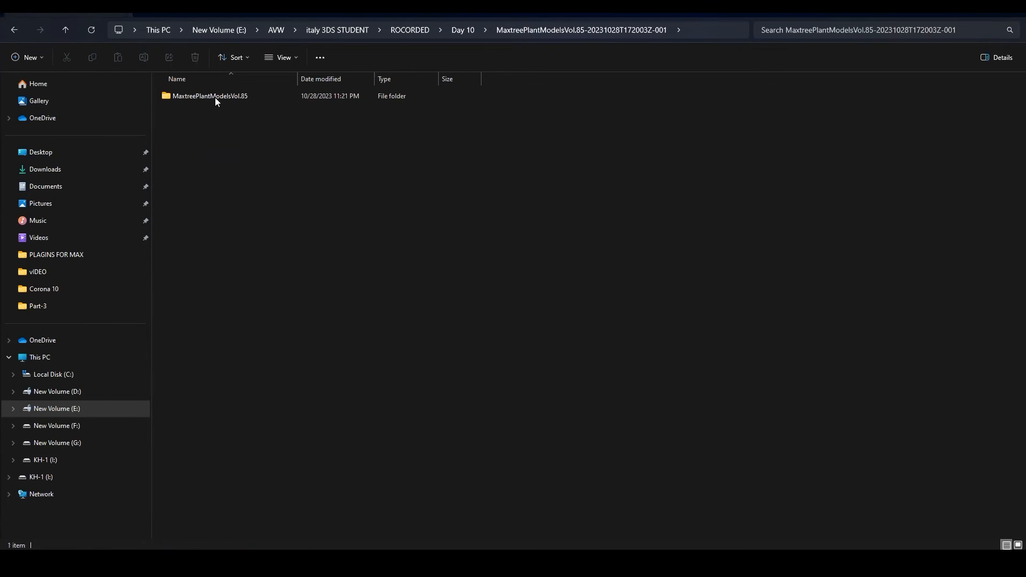
pyautogui.doubleClick(215, 97)
pyautogui.doubleClick(215, 97)
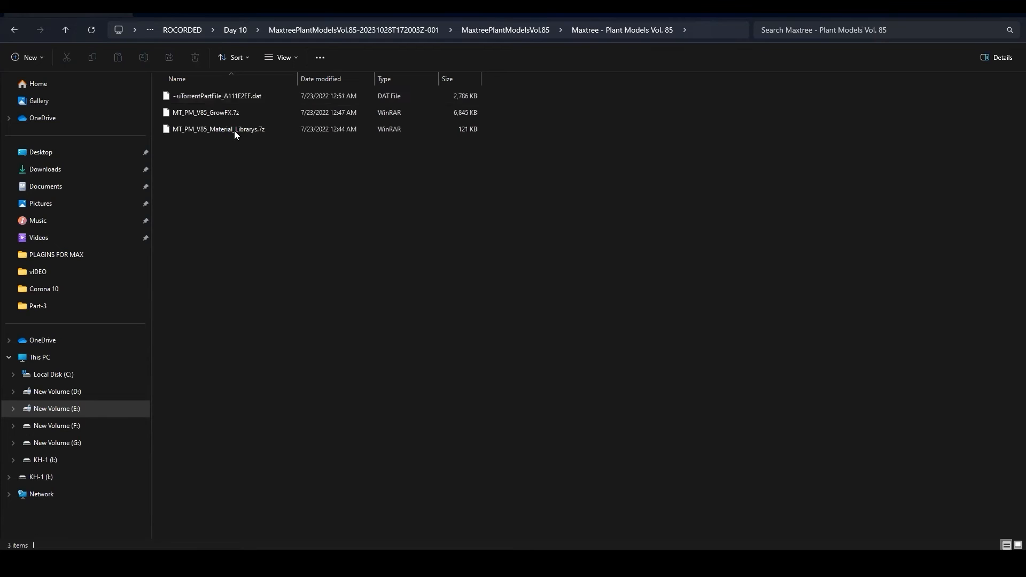
pyautogui.click(553, 124)
pyautogui.click(266, 98)
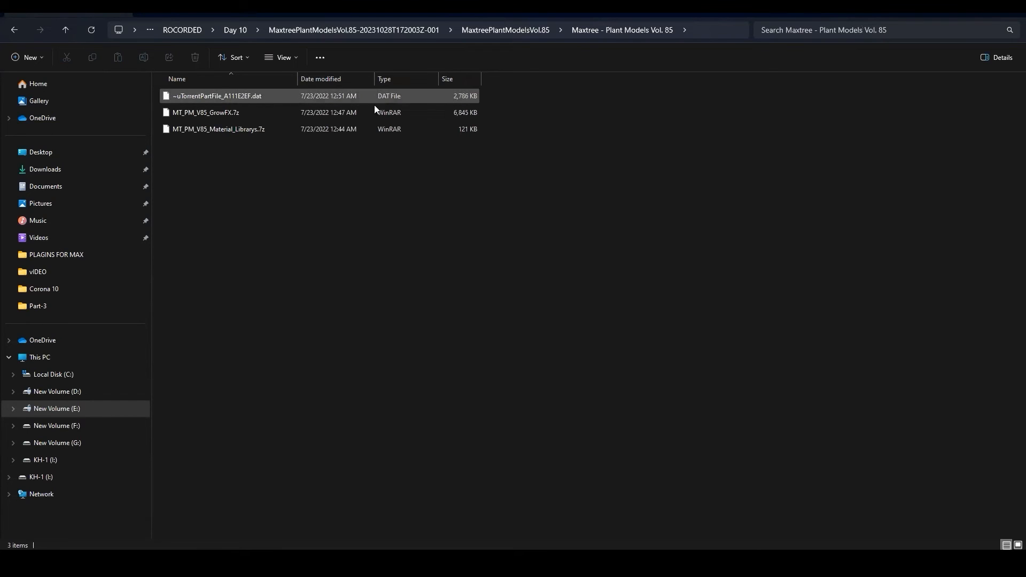
pyautogui.click(66, 29)
pyautogui.click(66, 29)
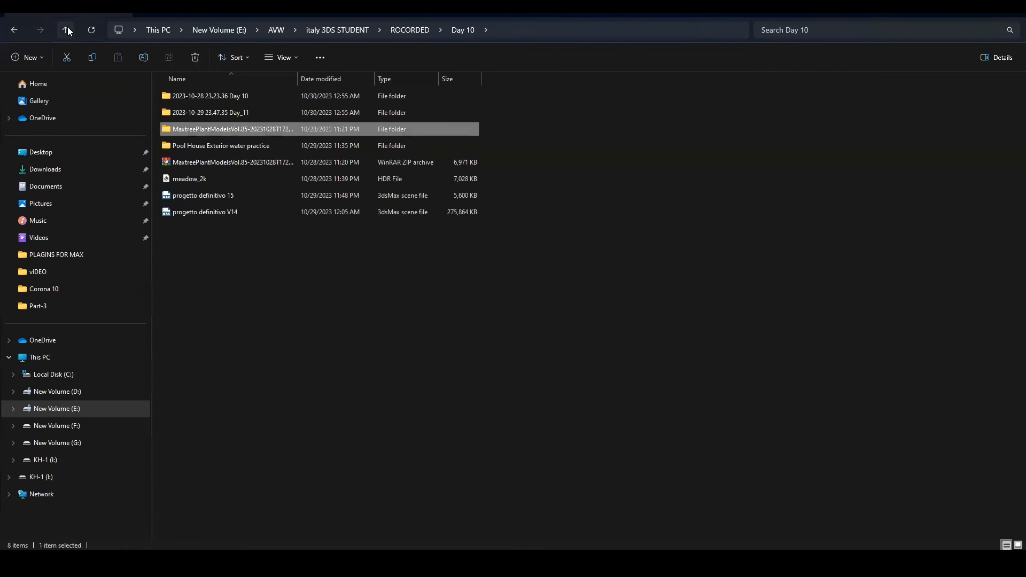
# Delete the extracted MaxtreePlantModelsVol.85 folder from the Day 10 folder.
pyautogui.press('Delete')
pyautogui.click(253, 126)
pyautogui.press('Delete')
# Extract the MaxtreePlantModelsVol.85 zip archive into a new folder inside Day 10.
pyautogui.click(220, 147)
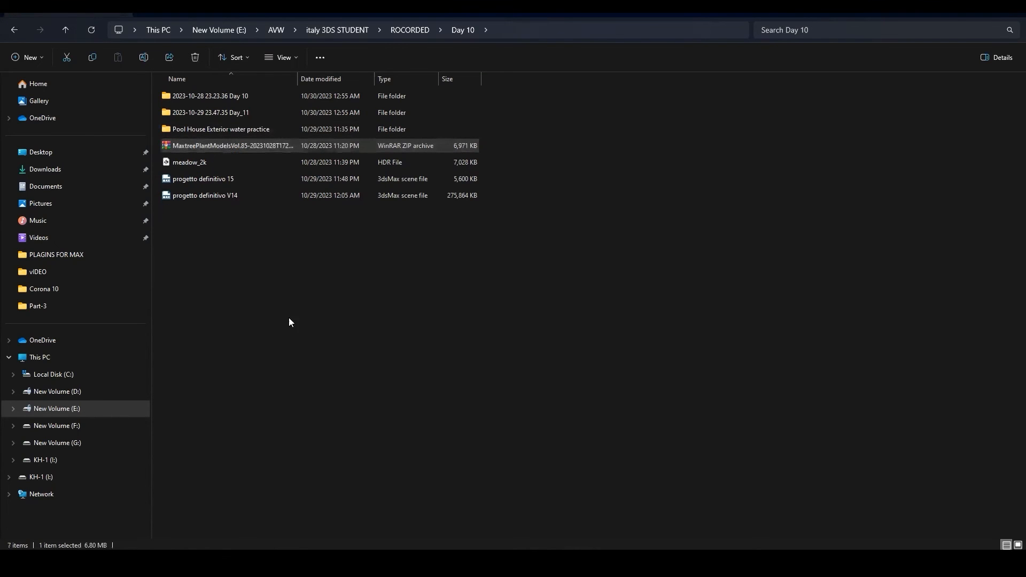
pyautogui.rightClick(222, 147)
pyautogui.moveTo(299, 341)
pyautogui.click(435, 376)
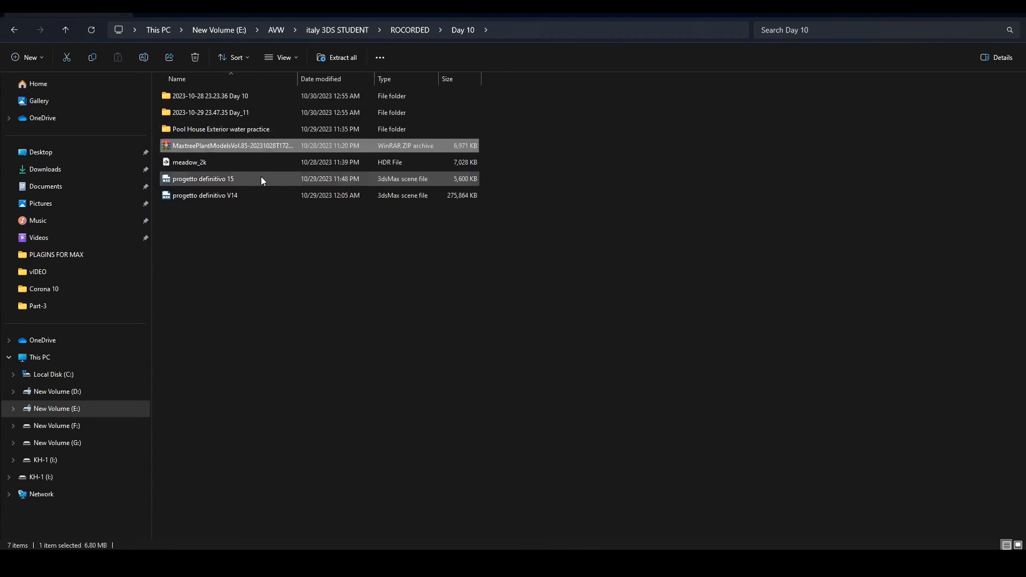
pyautogui.click(211, 212)
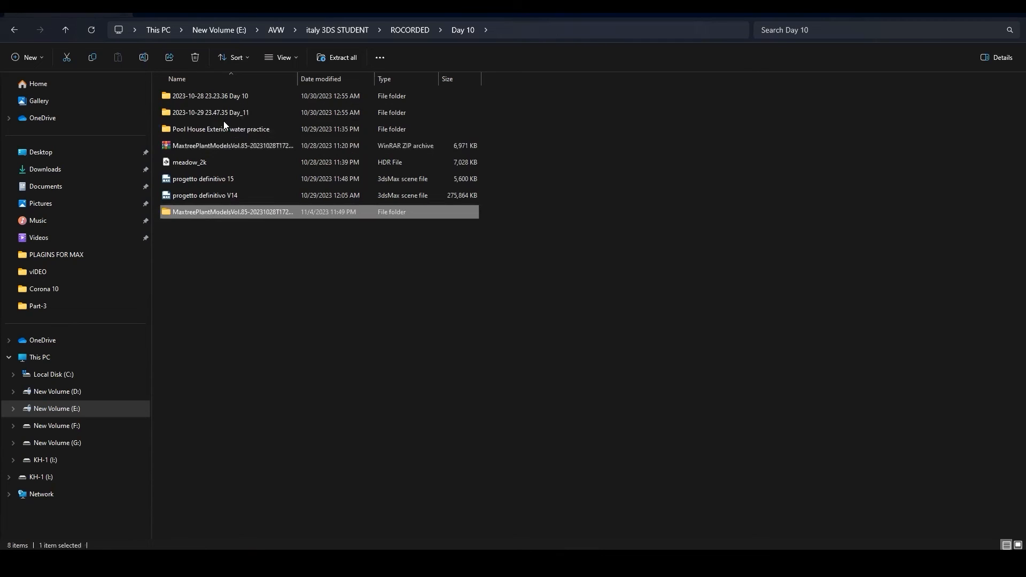
# Browse the newly extracted Maxtree folder contents and return to the Day 10 folder.
pyautogui.doubleClick(212, 211)
pyautogui.doubleClick(220, 96)
pyautogui.doubleClick(224, 99)
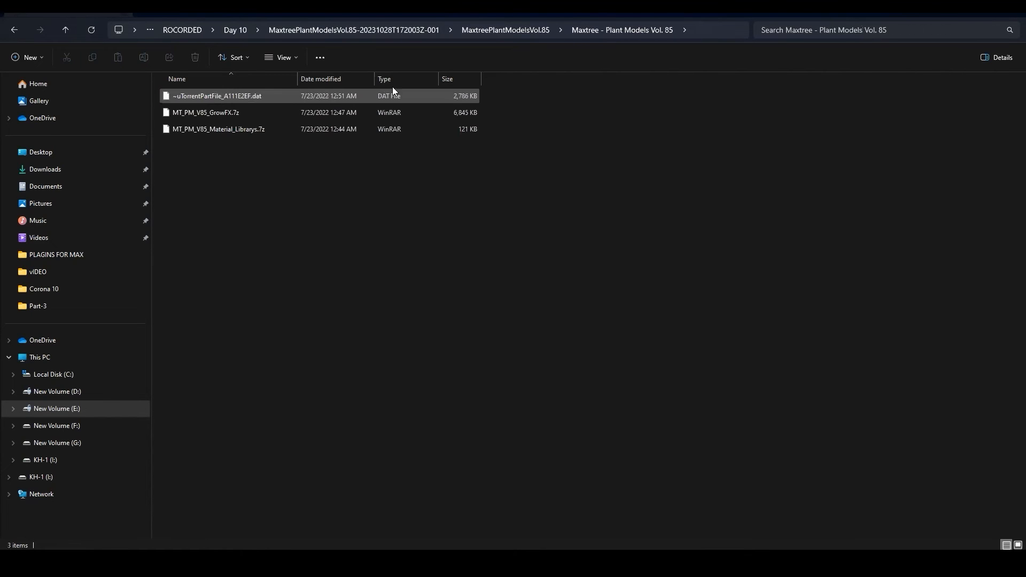
pyautogui.click(67, 29)
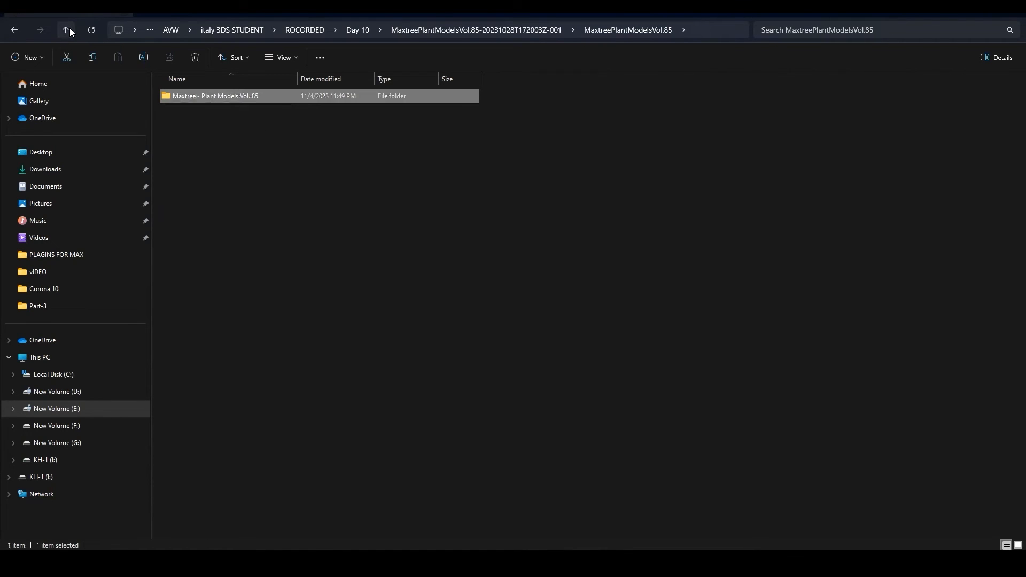
pyautogui.click(69, 30)
pyautogui.click(66, 30)
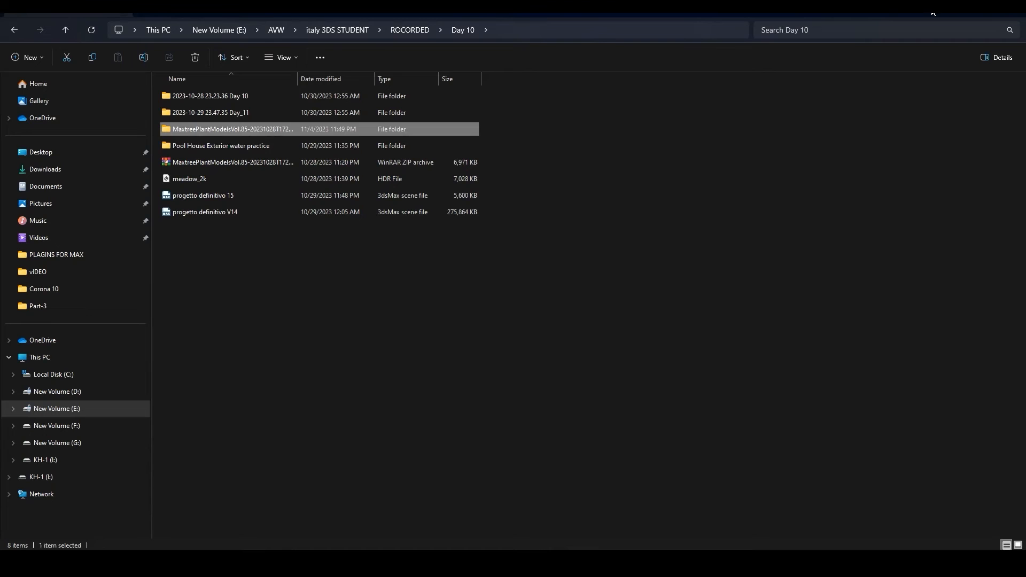
# Switch to 3ds Max and inspect the Chaos Scatter icon in the orthographic viewport.
pyautogui.hotkey('alt', 'Tab')
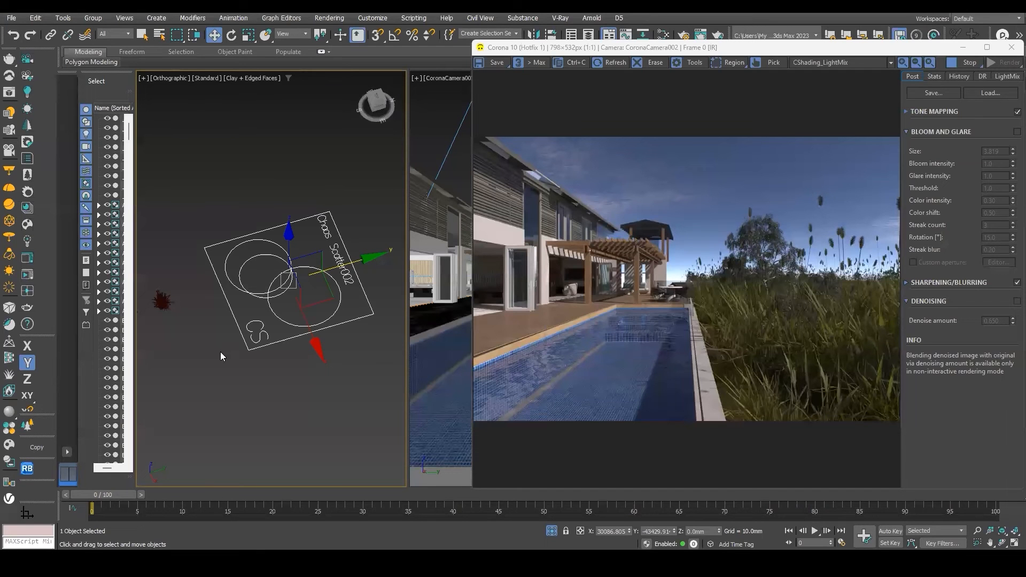
pyautogui.scroll(-2, 247, 324)
pyautogui.moveTo(189, 333)
pyautogui.mouseDown(button='middle')
pyautogui.moveTo(226, 310)
pyautogui.moveTo(178, 329)
pyautogui.mouseUp(button='middle')
pyautogui.click(218, 299)
pyautogui.scroll(-1, 217, 319)
pyautogui.scroll(2, 270, 309)
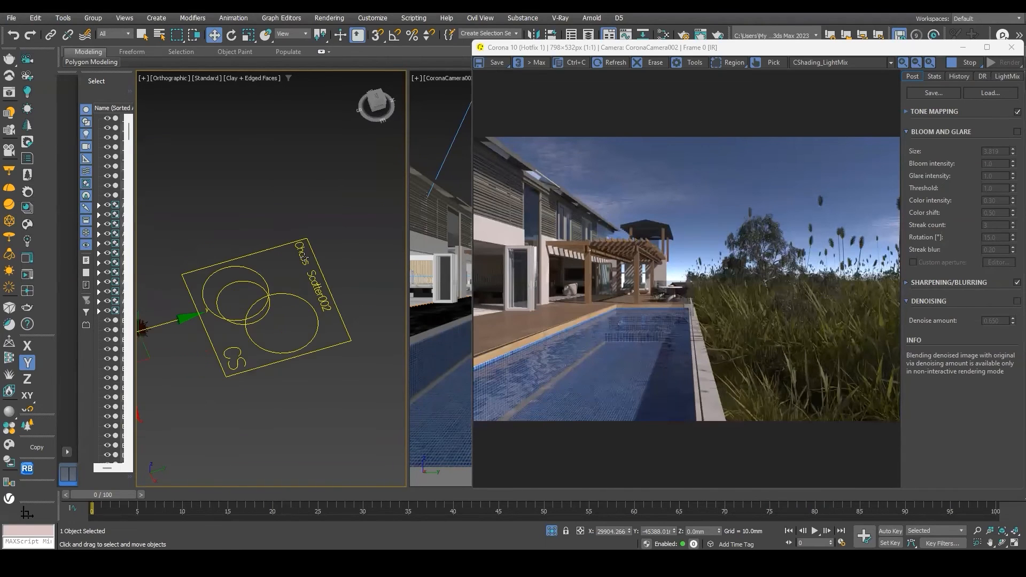
pyautogui.scroll(-2, 144, 261)
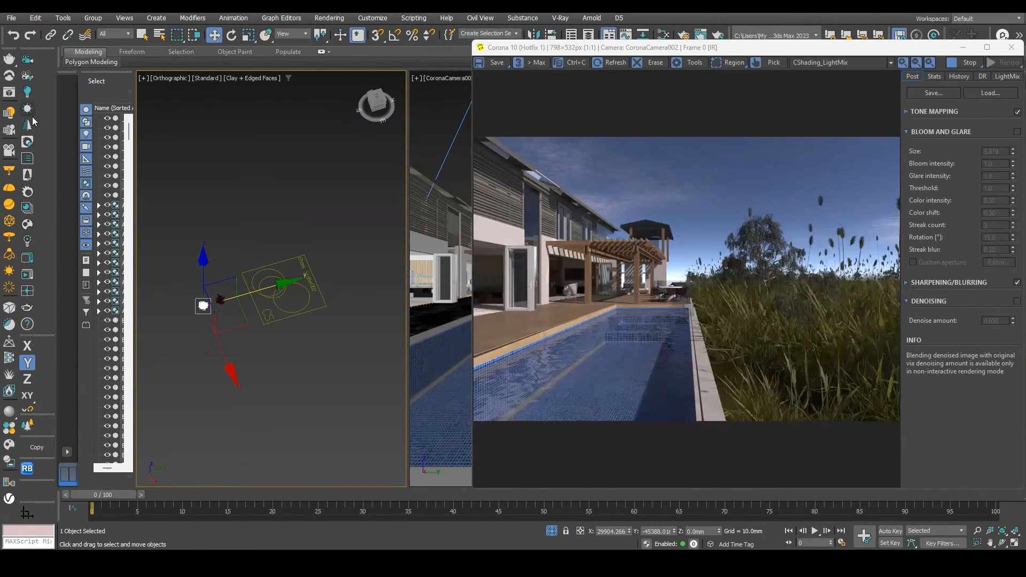
pyautogui.scroll(2, 303, 277)
pyautogui.moveTo(314, 297); pyautogui.dragTo(284, 290, button='middle')
pyautogui.scroll(2, 244, 315)
pyautogui.moveTo(160, 307); pyautogui.dragTo(292, 313, button='middle')
pyautogui.click(270, 302)
pyautogui.scroll(-2, 307, 310)
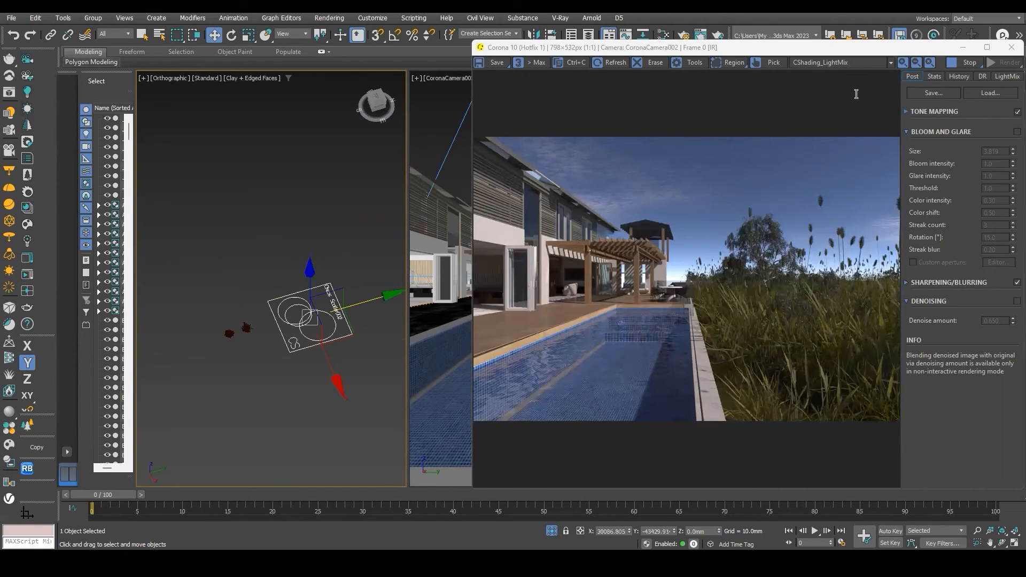
# Create a Standard Primitives plane above the Chaos Scatter icon in the orthographic viewport.
pyautogui.moveTo(758, 47); pyautogui.dragTo(764, 290)
pyautogui.click(741, 82)
pyautogui.click(755, 98)
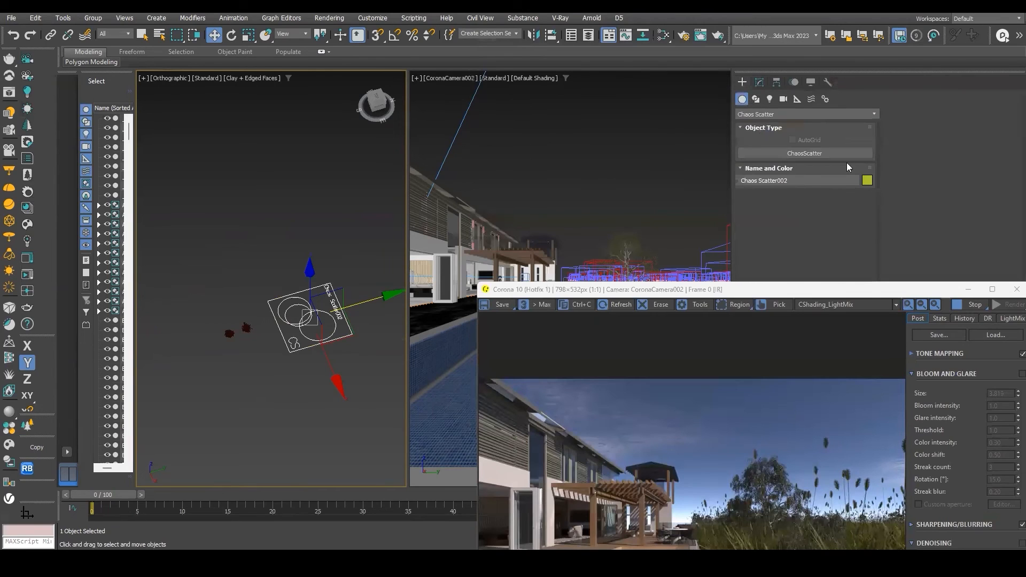
pyautogui.click(741, 98)
pyautogui.click(761, 113)
pyautogui.click(750, 113)
pyautogui.click(750, 114)
pyautogui.click(752, 122)
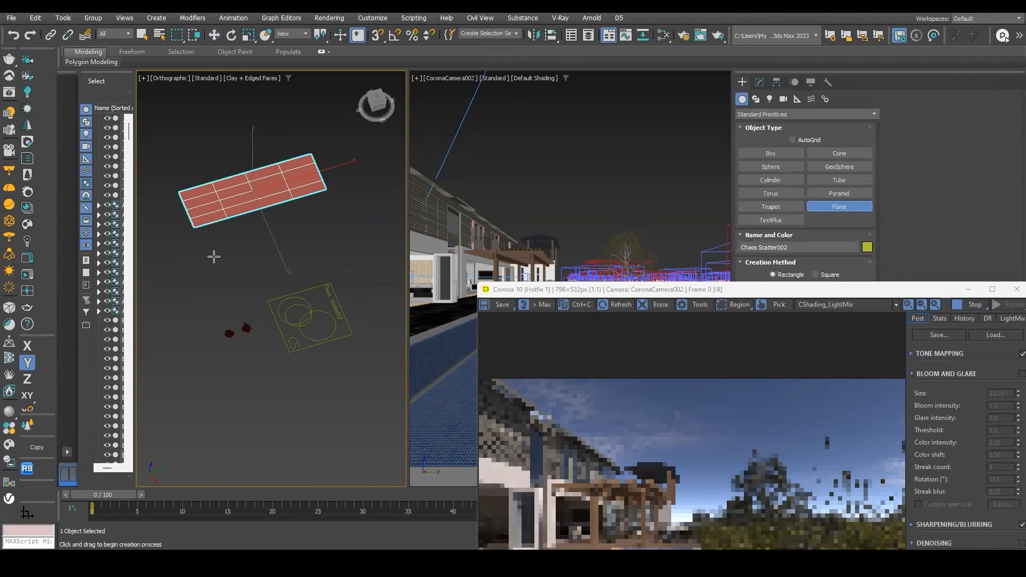
pyautogui.moveTo(213, 255); pyautogui.dragTo(332, 213)
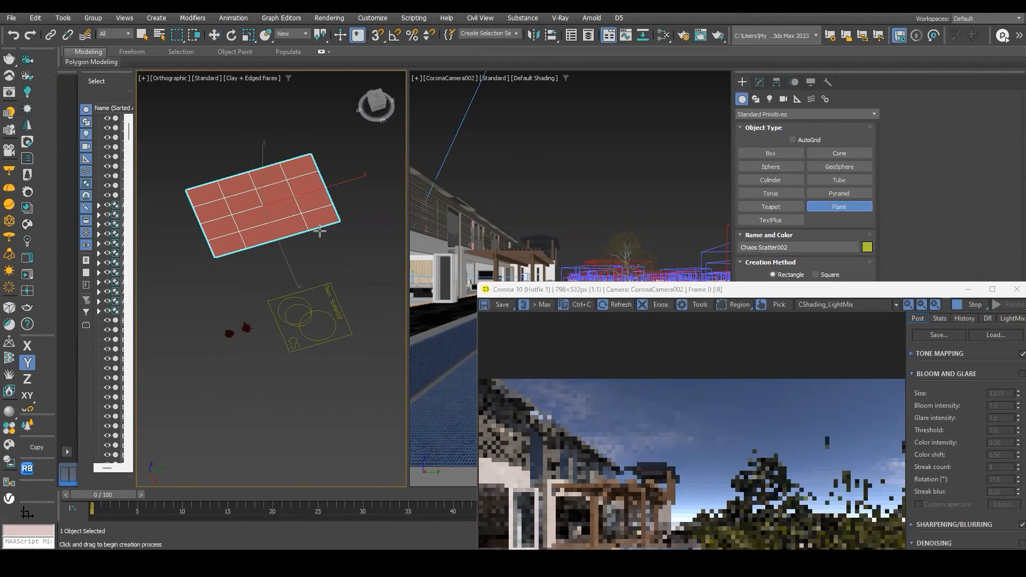
# Add the new plane as a distribute-on target object of Chaos Scatter002.
pyautogui.press('w')
pyautogui.click(316, 286)
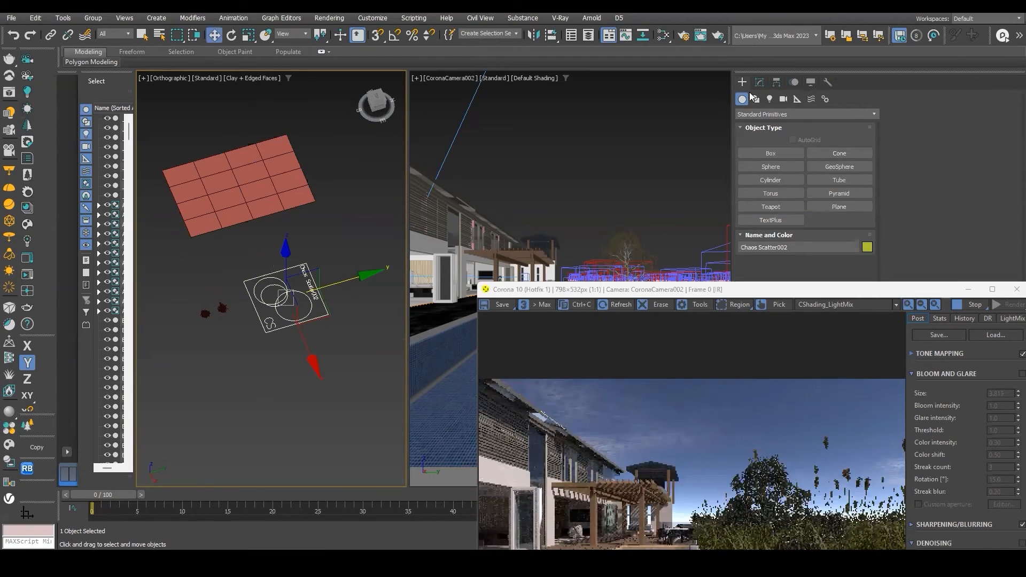
pyautogui.click(759, 82)
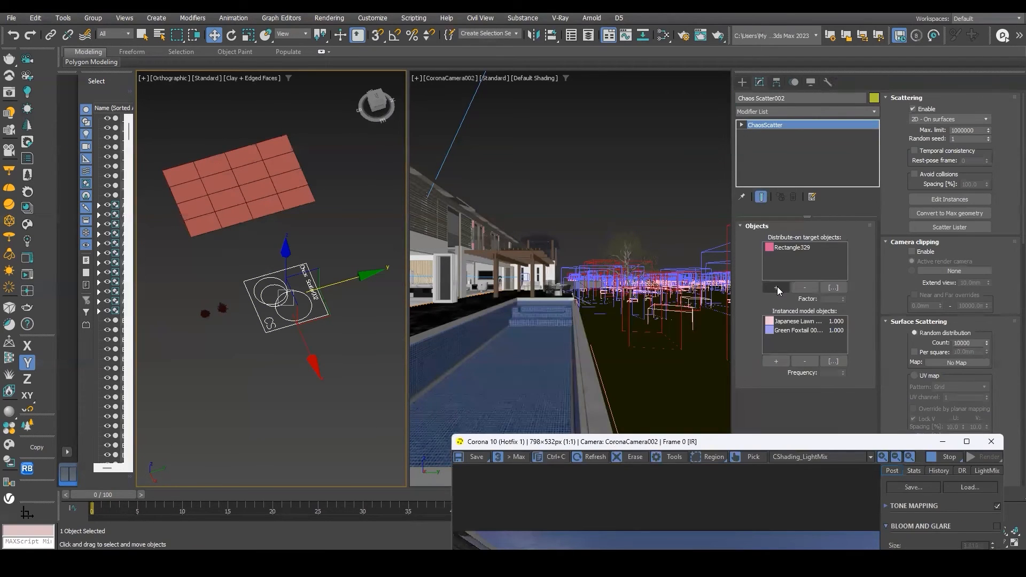
pyautogui.click(776, 287)
pyautogui.click(296, 190)
pyautogui.click(773, 362)
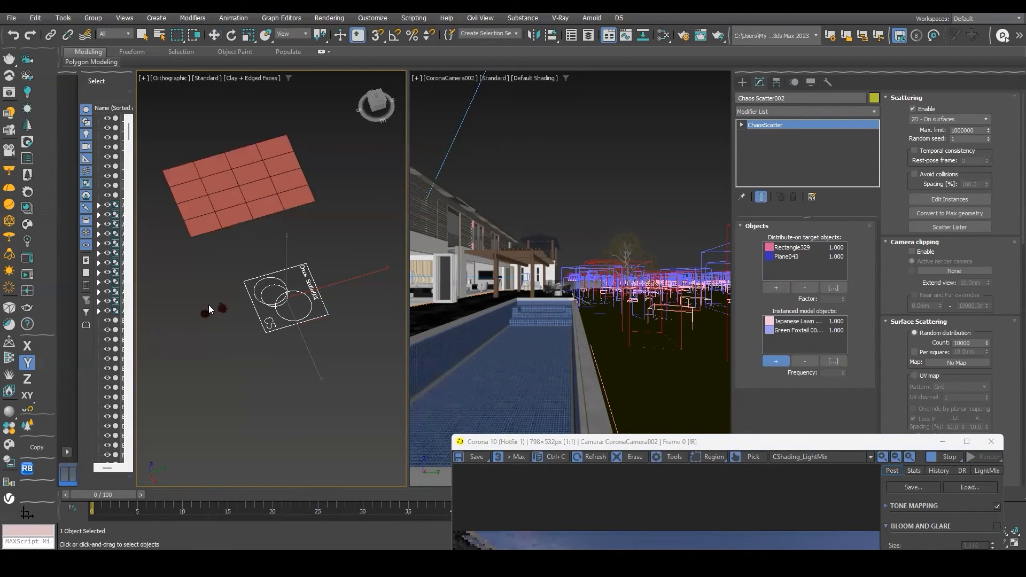
# Inspect the new plane and the Chaos Scatter icon in the orthographic viewport.
pyautogui.scroll(4, 229, 312)
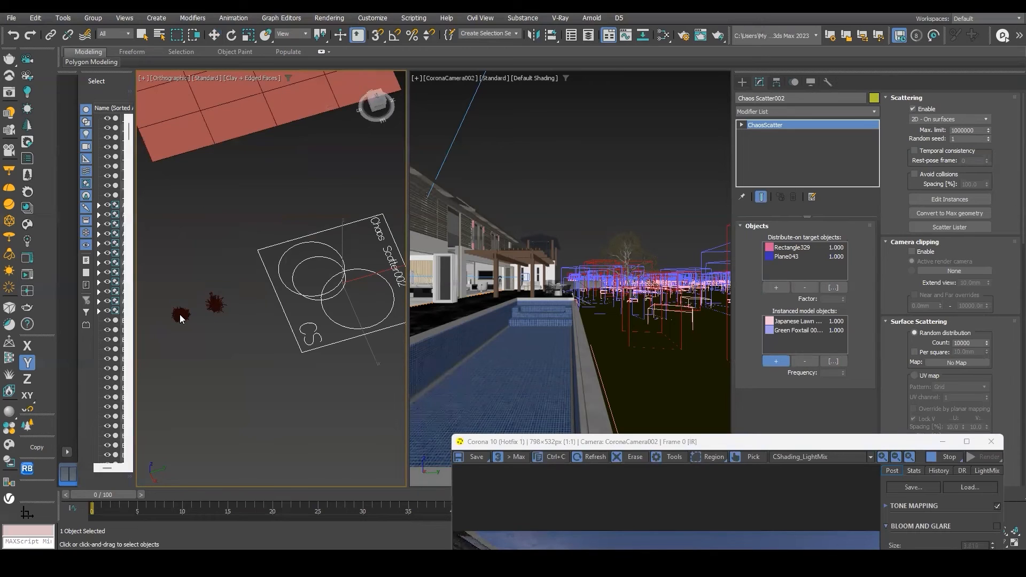
pyautogui.scroll(-5, 287, 281)
pyautogui.moveTo(292, 246); pyautogui.dragTo(246, 267, button='middle')
pyautogui.press('w')
pyautogui.click(249, 231)
pyautogui.scroll(4, 292, 224)
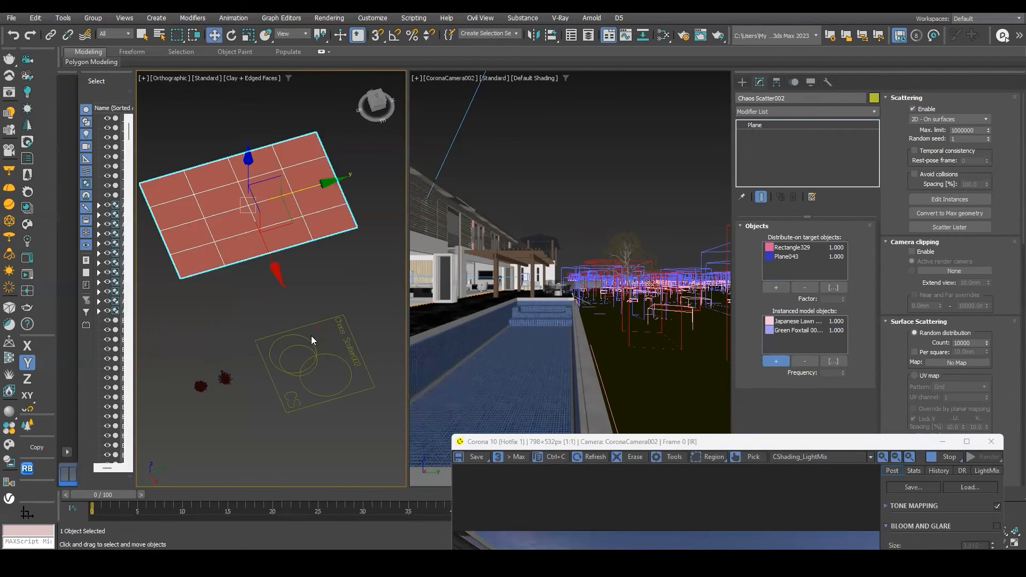
pyautogui.click(278, 363)
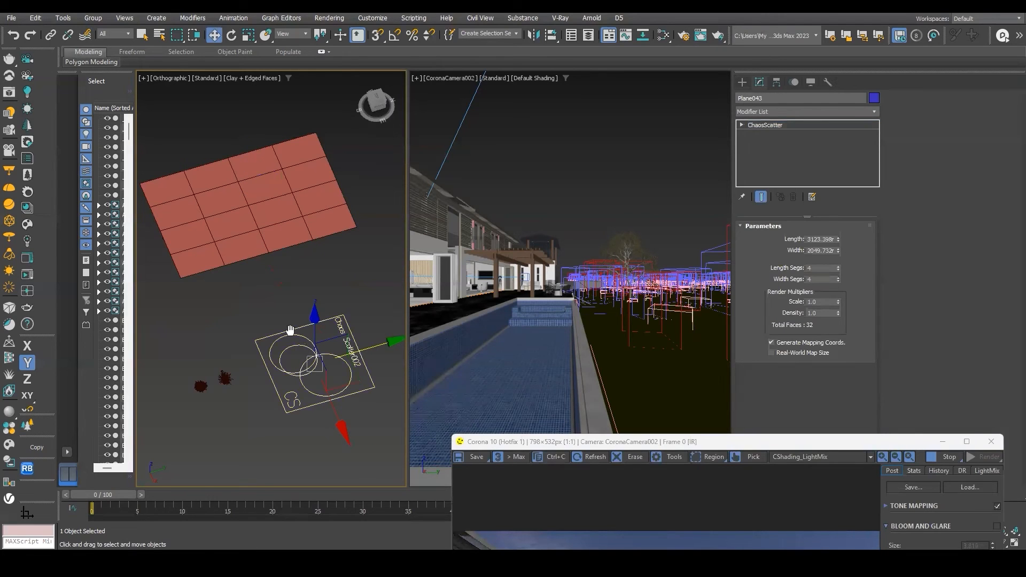
pyautogui.moveTo(290, 330); pyautogui.dragTo(296, 306, button='middle')
pyautogui.scroll(-2, 296, 306)
# Open Chaos Cosmos, browse the Vegetation 3D models, and download the Marram Grass 005 model.
pyautogui.click(30, 225)
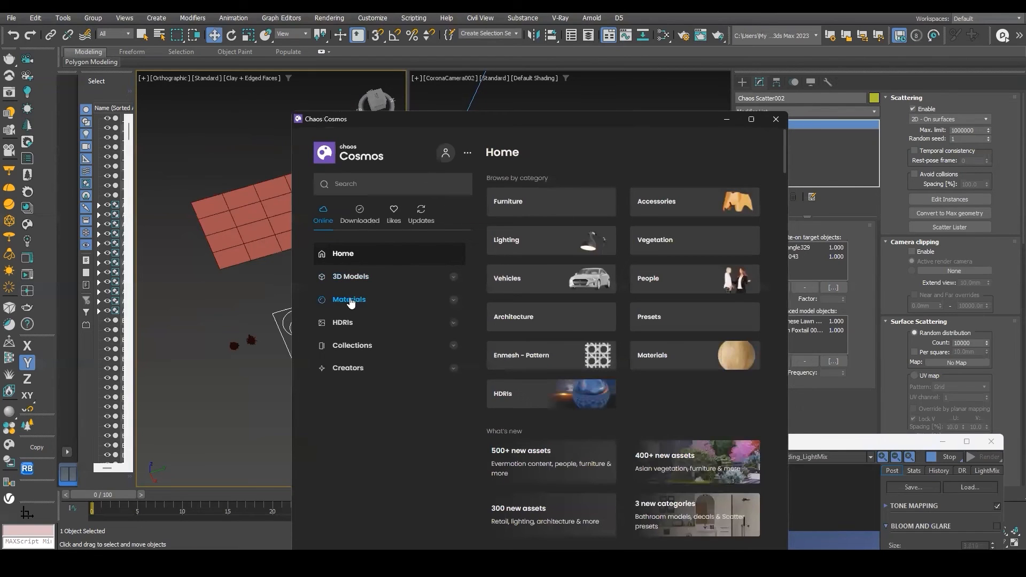
pyautogui.click(357, 278)
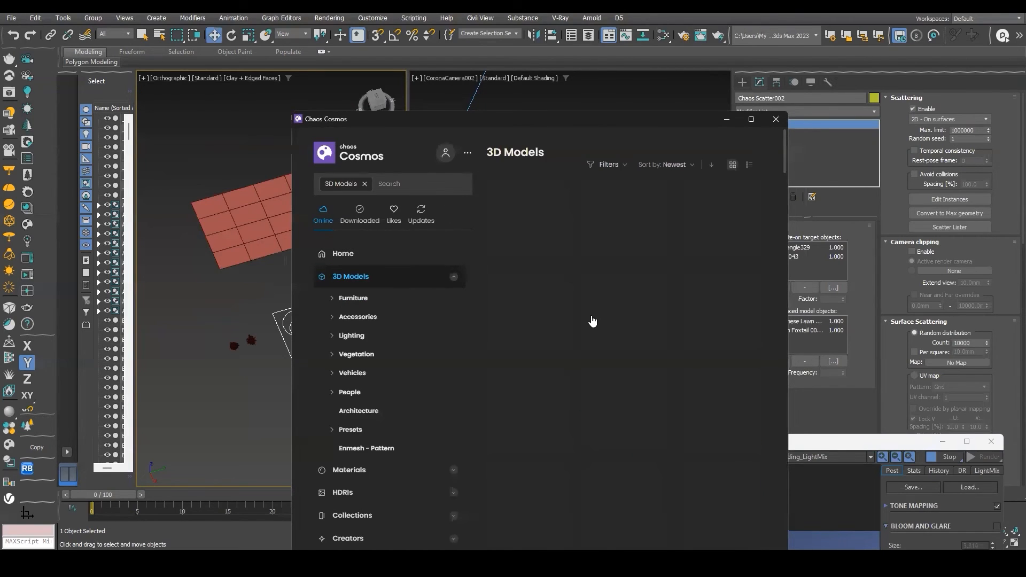
pyautogui.scroll(-5, 555, 346)
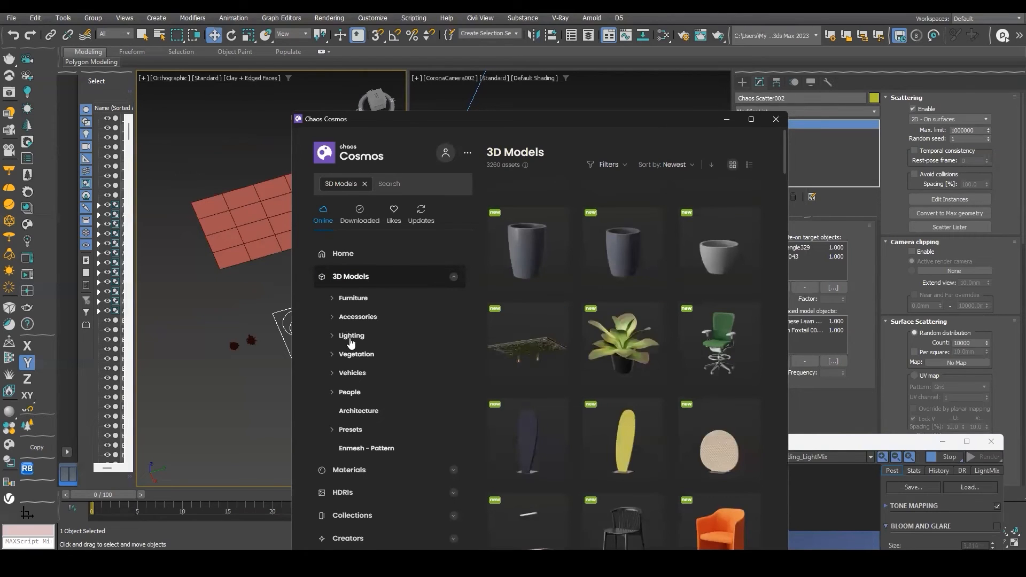
pyautogui.scroll(-1, 366, 232)
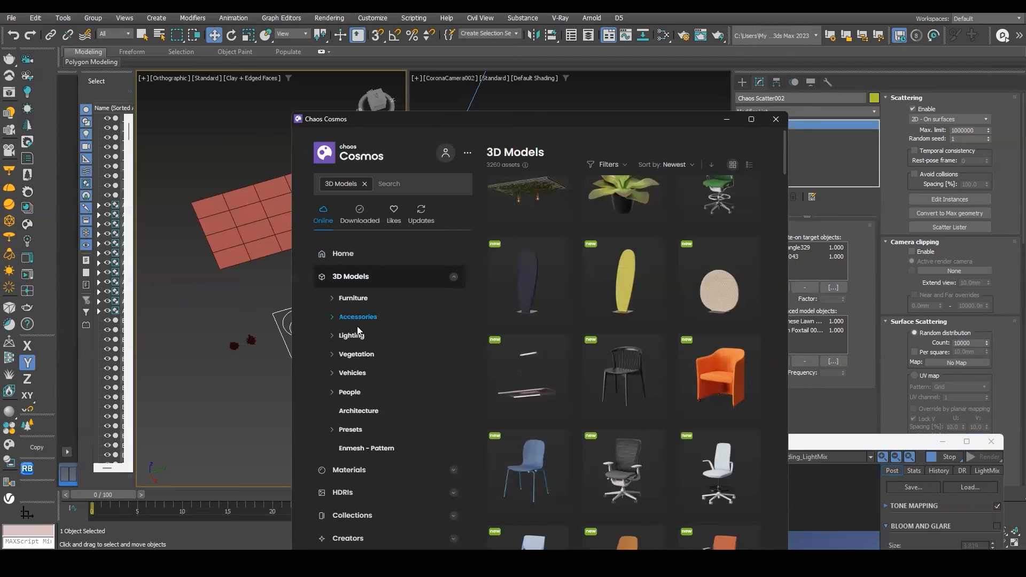
pyautogui.click(356, 354)
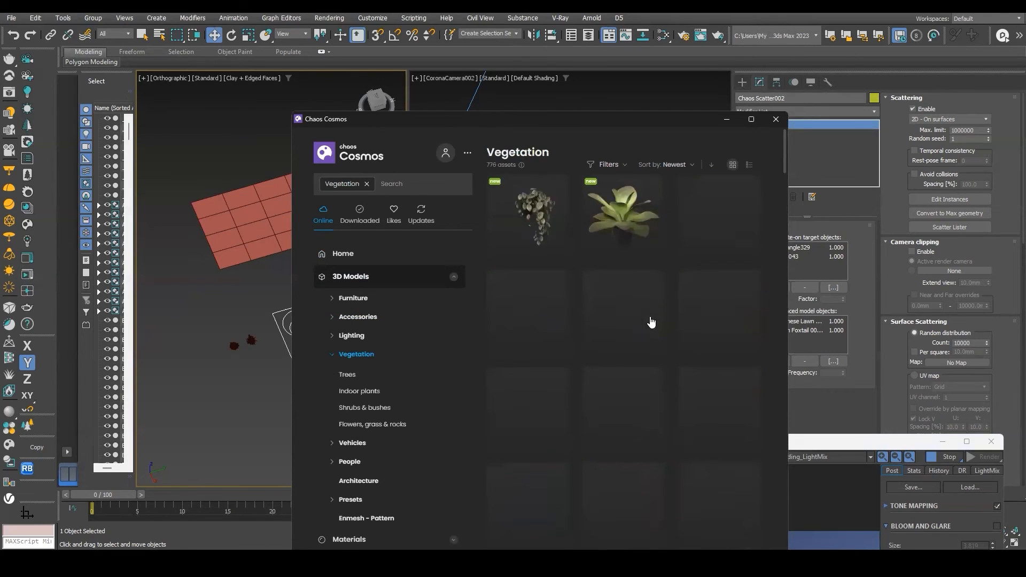
pyautogui.scroll(-5, 651, 325)
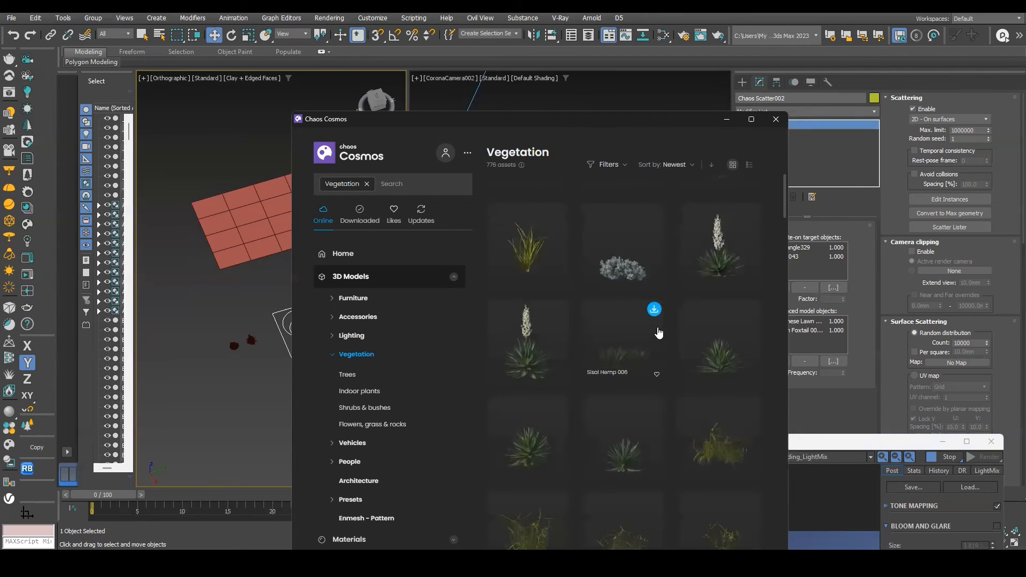
pyautogui.scroll(3, 659, 332)
pyautogui.scroll(5, 659, 333)
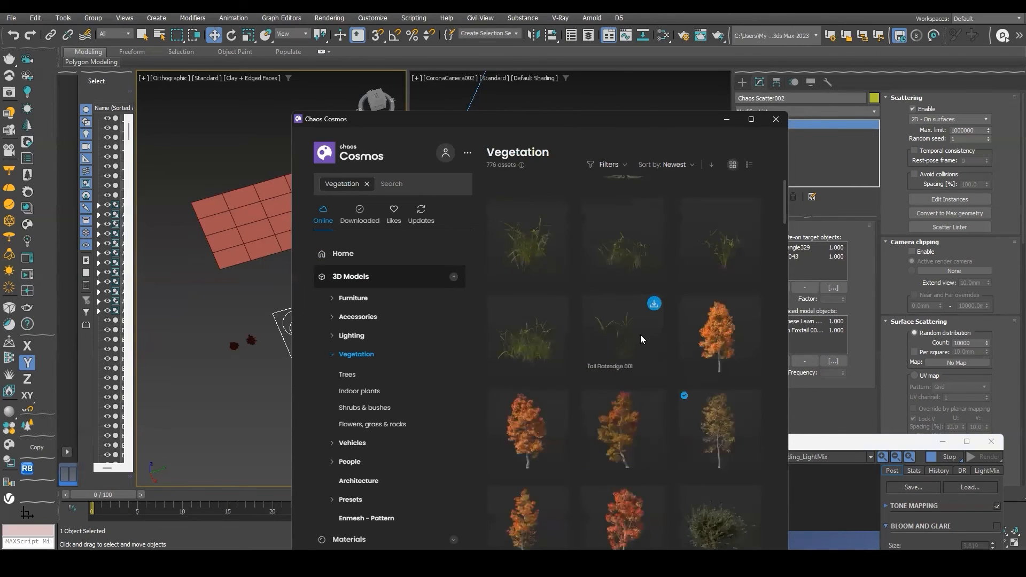
pyautogui.scroll(-7, 550, 347)
pyautogui.scroll(2, 615, 283)
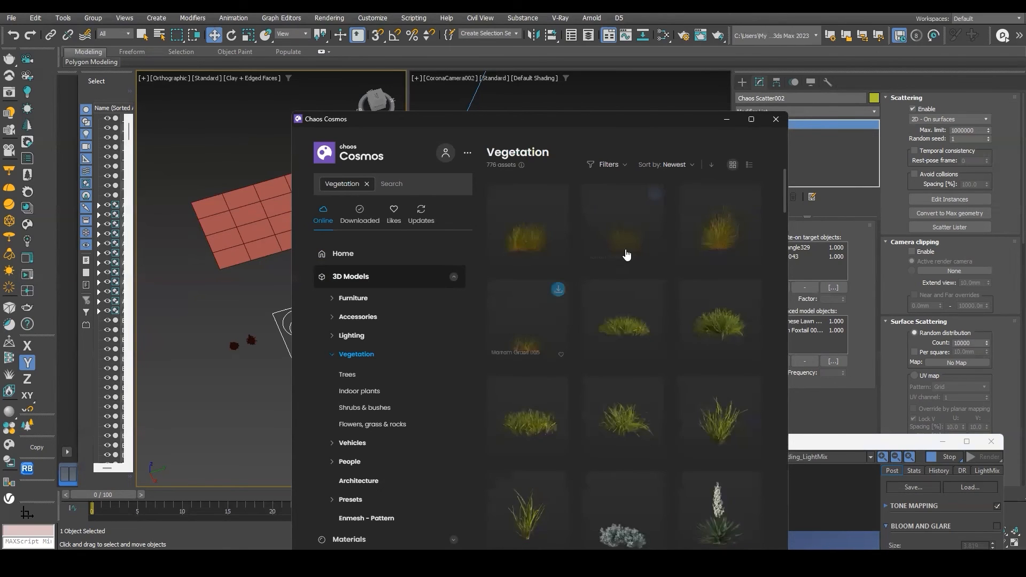
pyautogui.click(558, 289)
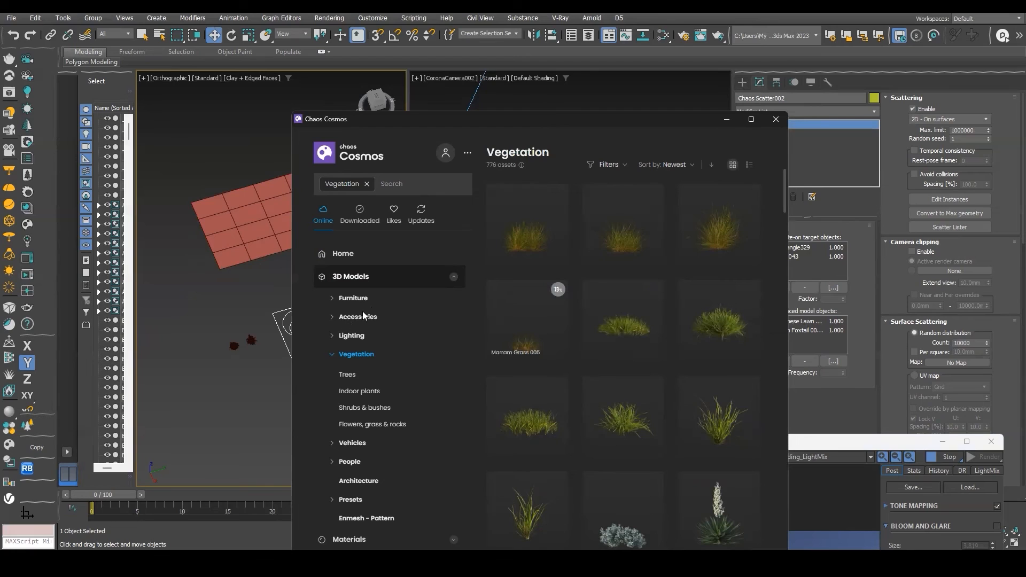
pyautogui.moveTo(661, 234)
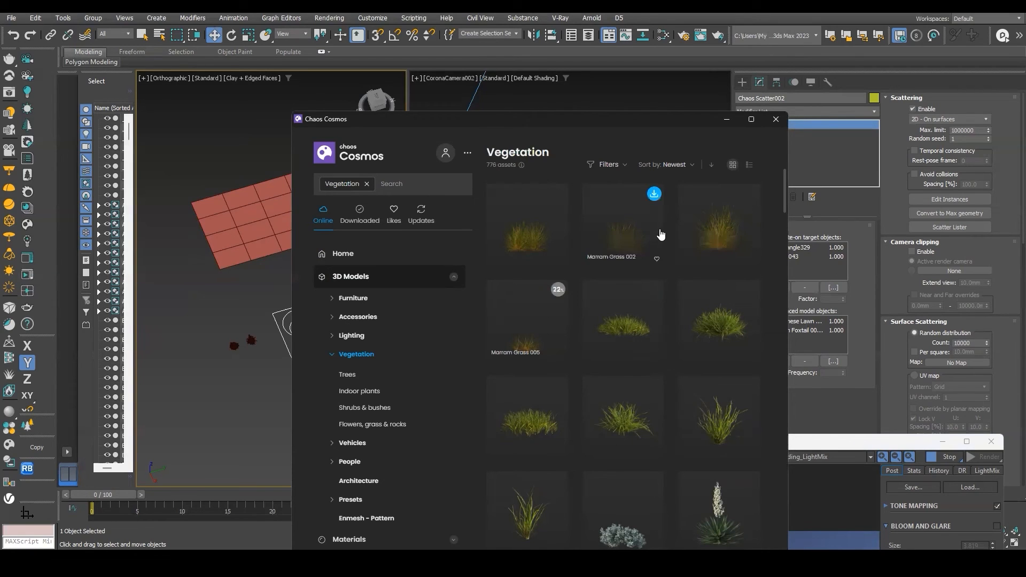
# Close Chaos Cosmos and add the downloaded Marram Grass 005 proxy to Chaos Scatter002's instanced model objects.
pyautogui.moveTo(712, 205)
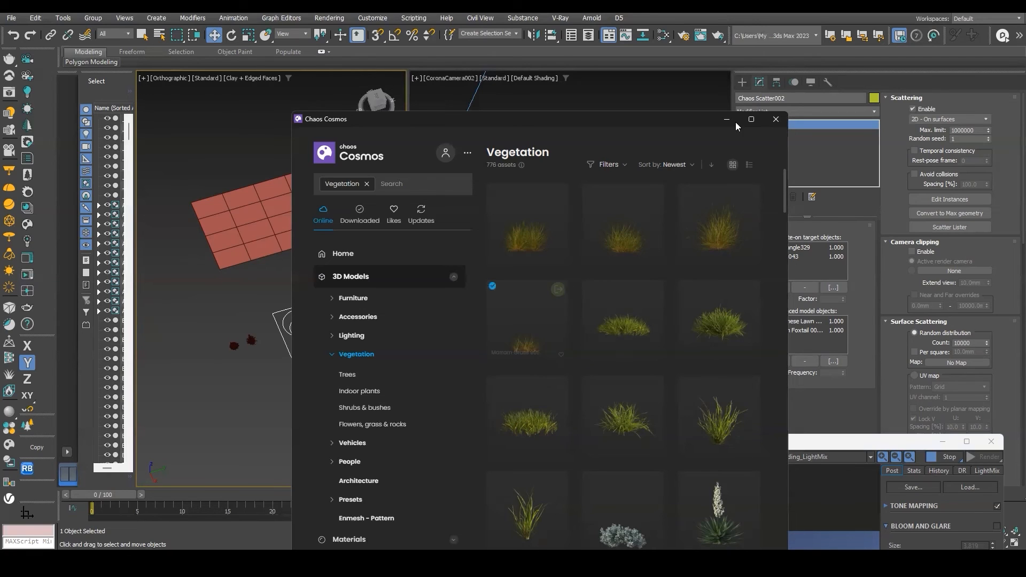
pyautogui.click(776, 118)
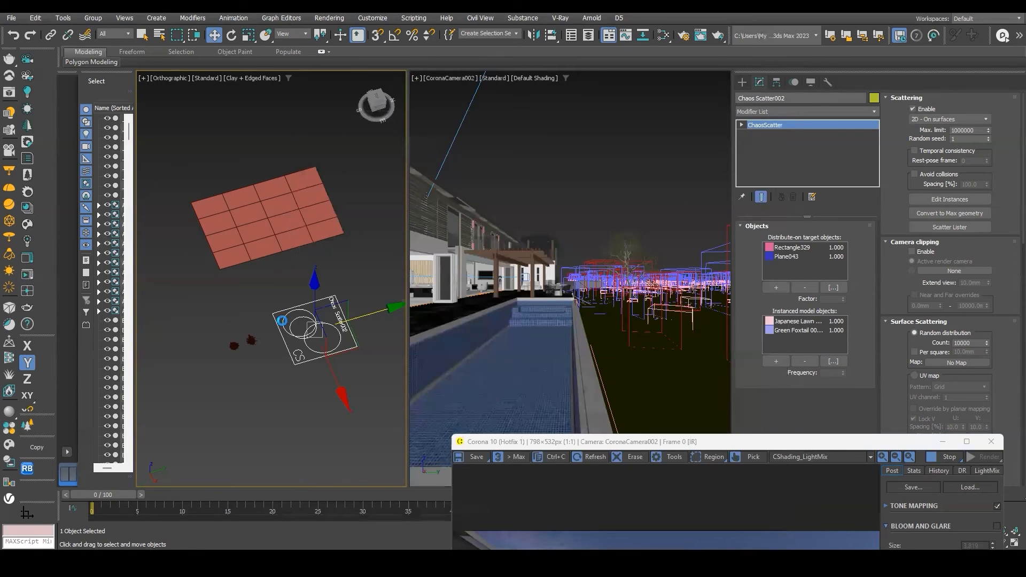
pyautogui.click(291, 323)
pyautogui.click(251, 340)
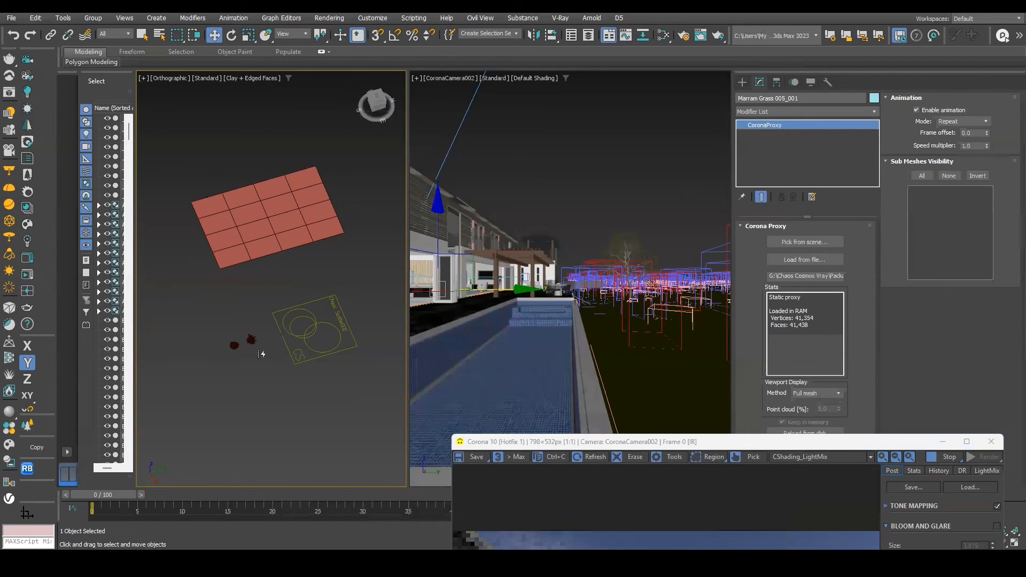
pyautogui.scroll(5, 252, 339)
pyautogui.moveTo(323, 326); pyautogui.dragTo(374, 311)
pyautogui.moveTo(295, 407); pyautogui.dragTo(265, 441, button='middle')
pyautogui.scroll(2, 266, 440)
pyautogui.moveTo(265, 418); pyautogui.dragTo(215, 299)
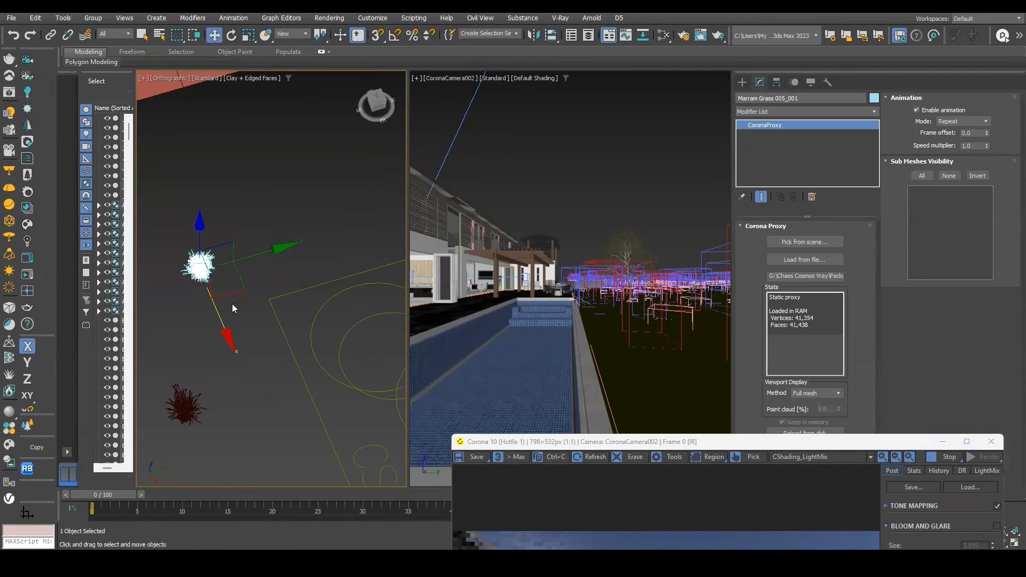
pyautogui.click(311, 324)
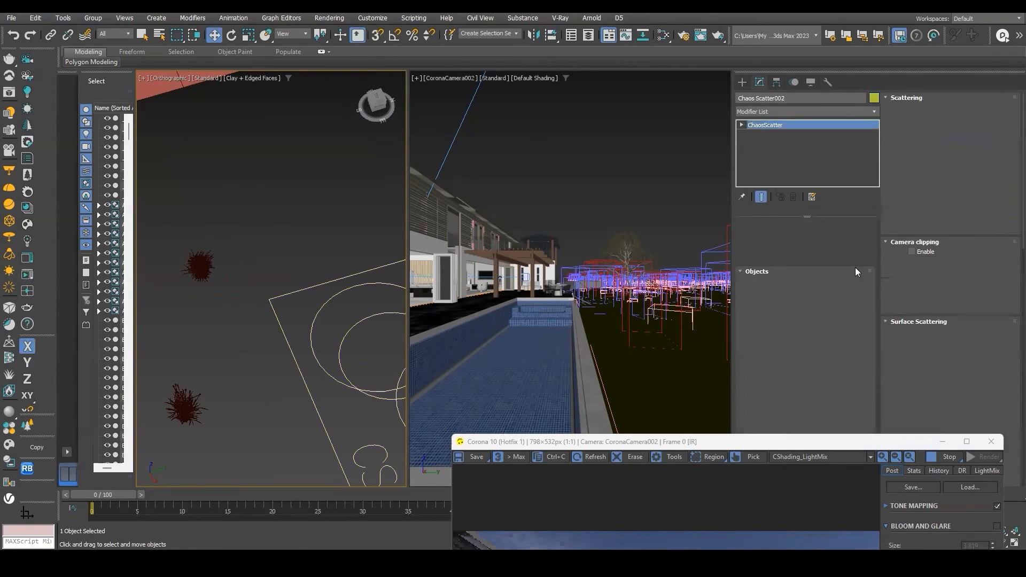
pyautogui.click(775, 362)
pyautogui.click(198, 266)
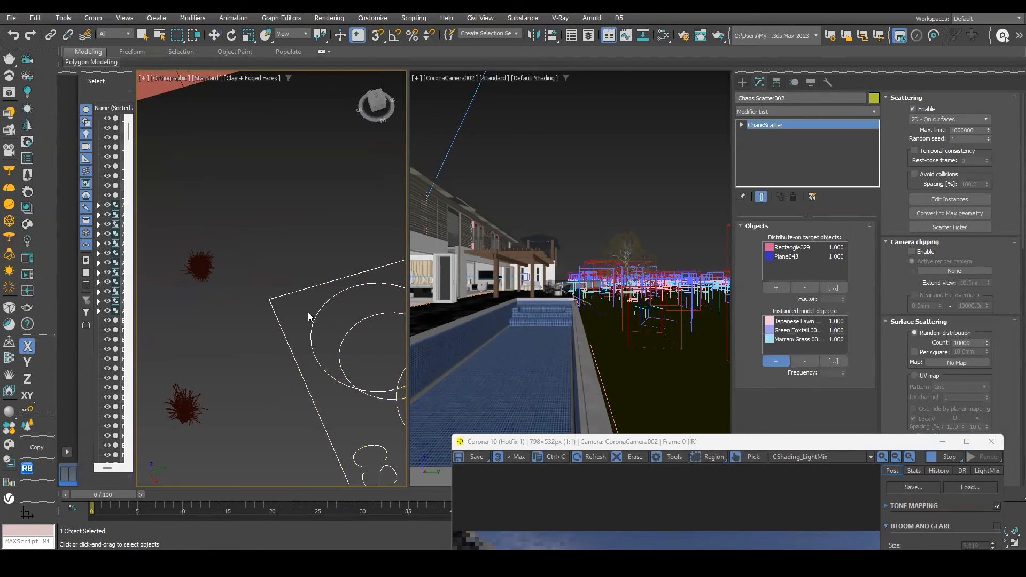
# Move the new plane slightly downward in the orthographic viewport.
pyautogui.scroll(-8, 309, 312)
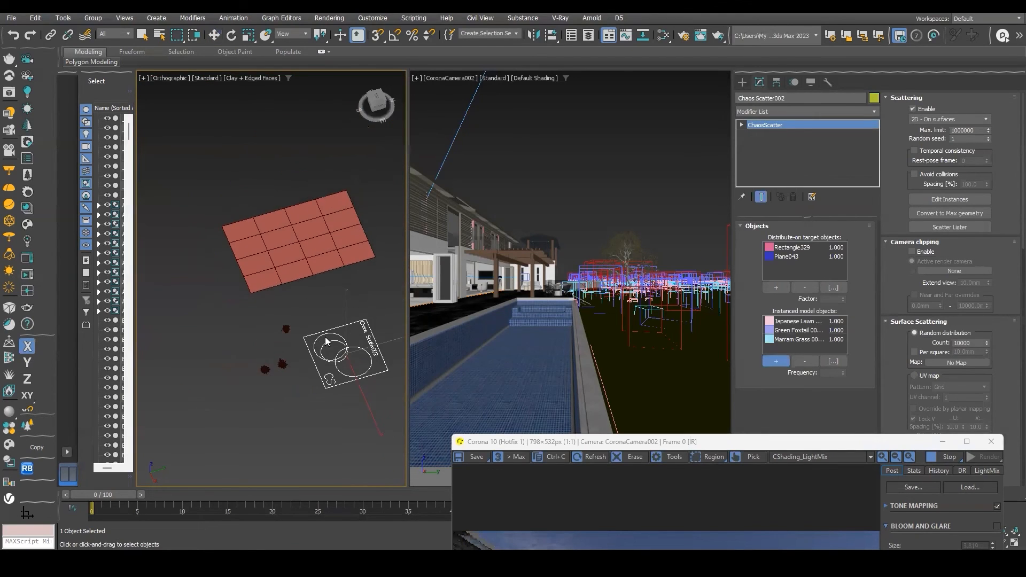
pyautogui.press('w')
pyautogui.scroll(3, 354, 400)
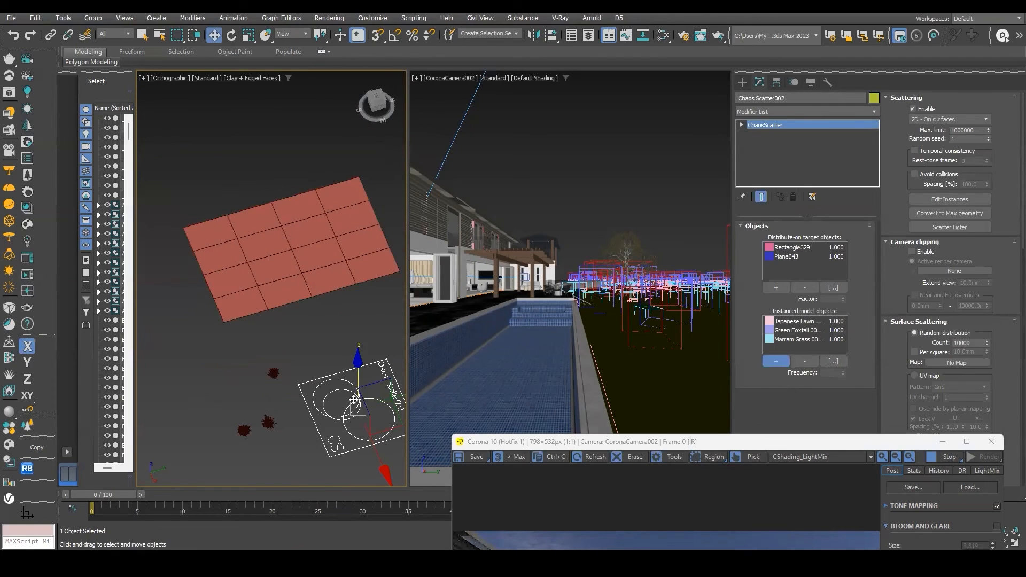
pyautogui.scroll(-2, 355, 400)
pyautogui.moveTo(401, 395); pyautogui.dragTo(427, 385)
pyautogui.click(342, 320)
pyautogui.click(379, 396)
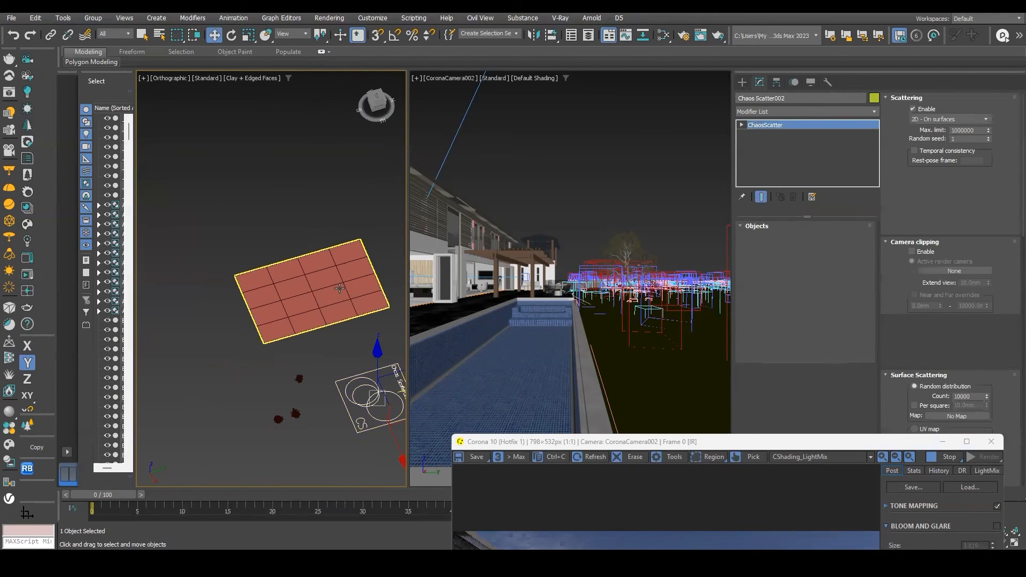
pyautogui.moveTo(340, 288); pyautogui.dragTo(339, 300, button='middle')
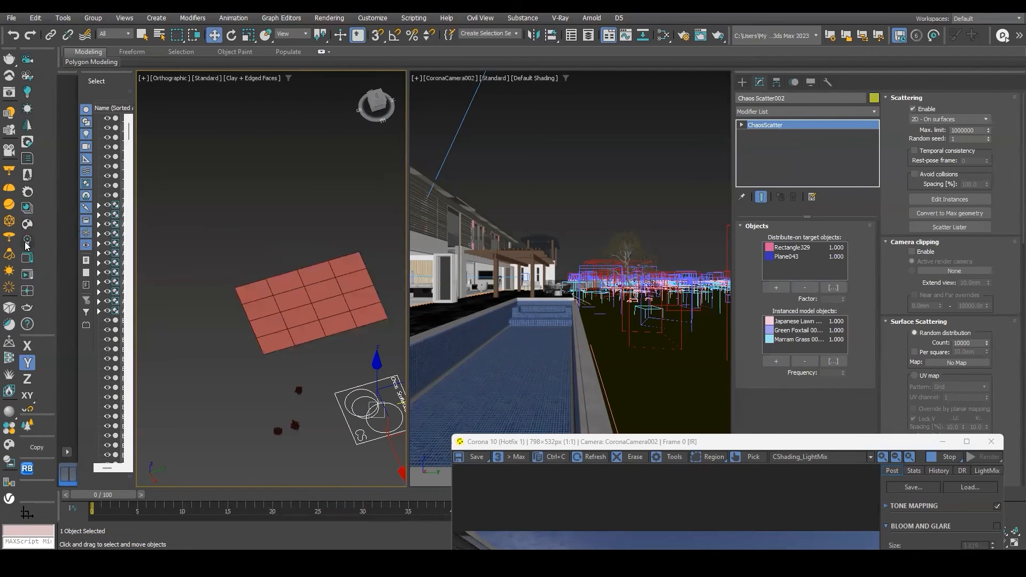
# Create a new Chaos Scatter icon above the plane in the orthographic viewport.
pyautogui.click(27, 424)
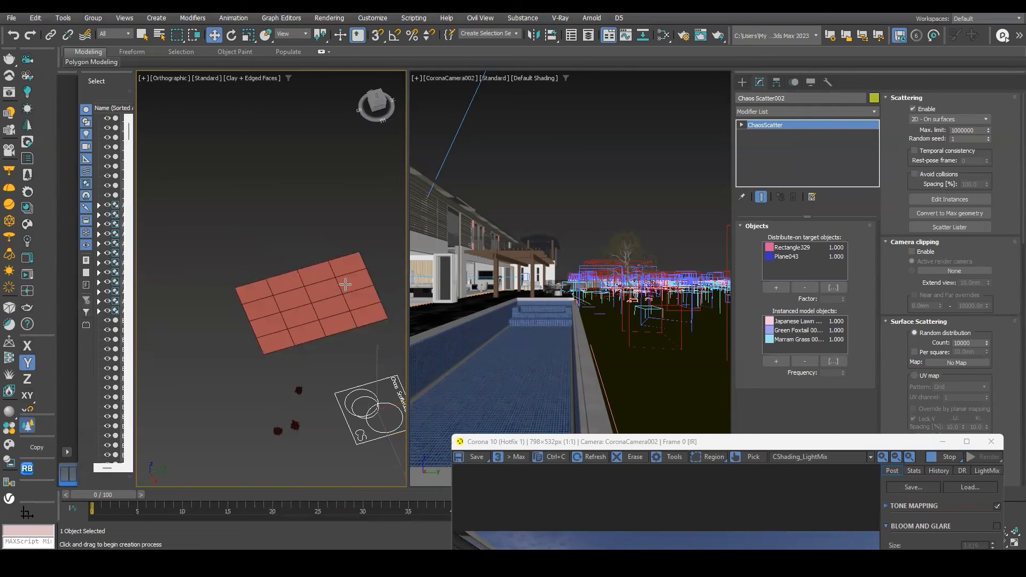
pyautogui.moveTo(278, 222); pyautogui.dragTo(330, 273)
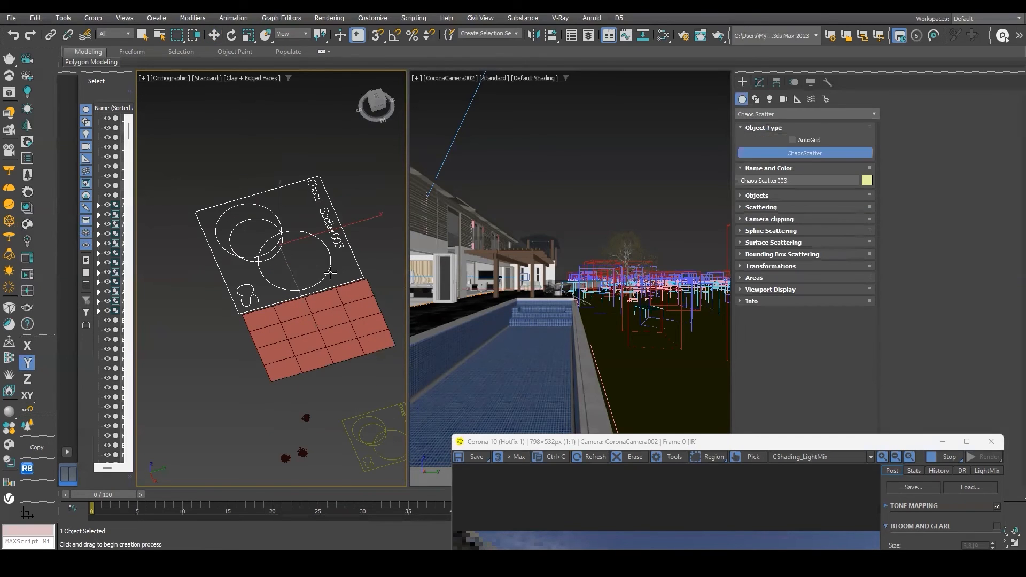
pyautogui.press('s')
pyautogui.scroll(-3, 299, 248)
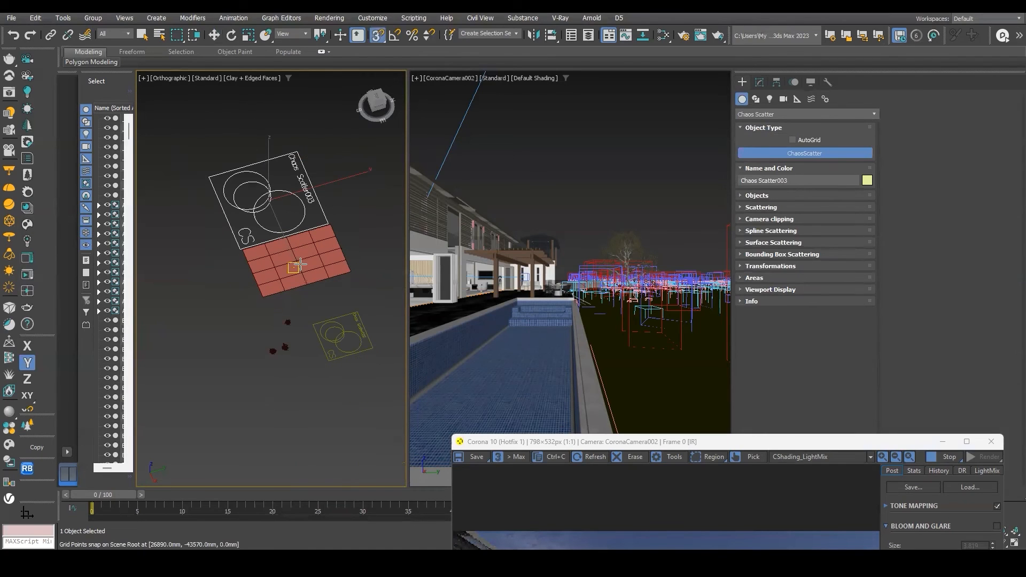
pyautogui.press('w')
pyautogui.moveTo(299, 190); pyautogui.dragTo(517, 146)
# Add the plane as a distribute-on target object of Chaos Scatter003.
pyautogui.click(761, 82)
pyautogui.click(776, 287)
pyautogui.click(297, 262)
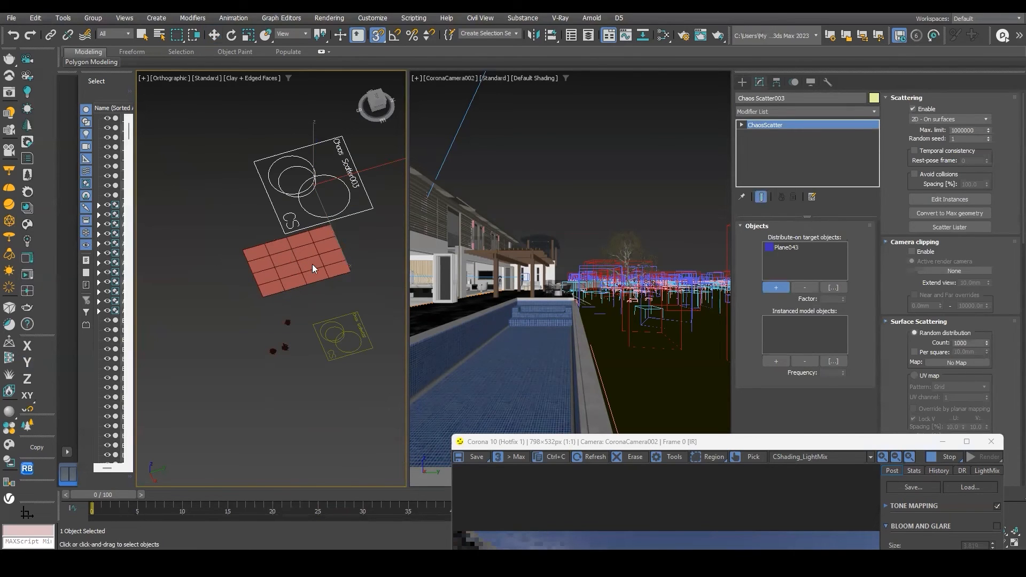
# Add the Marram Grass proxy as Chaos Scatter003's instanced model object.
pyautogui.click(776, 361)
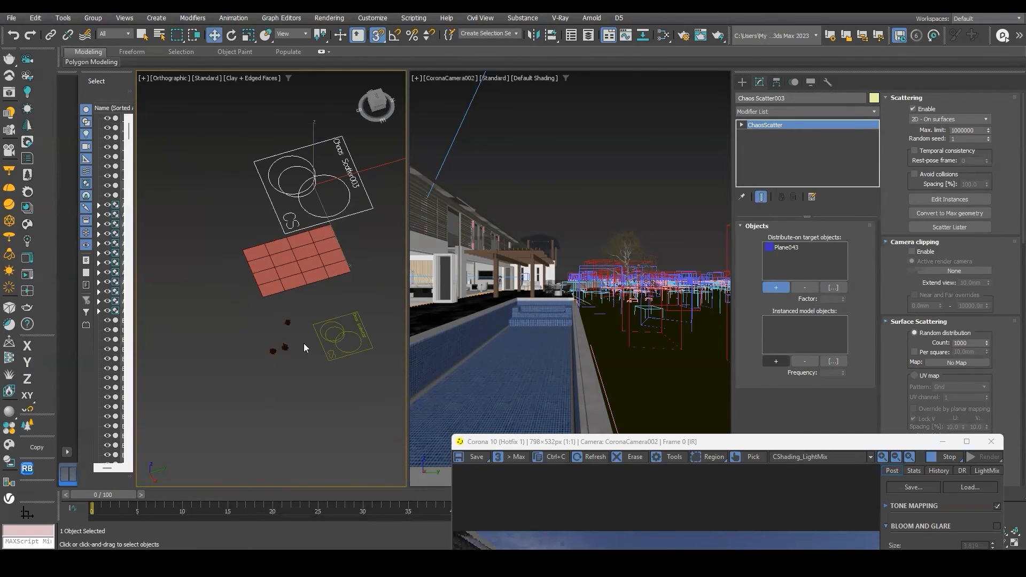
pyautogui.scroll(5, 289, 331)
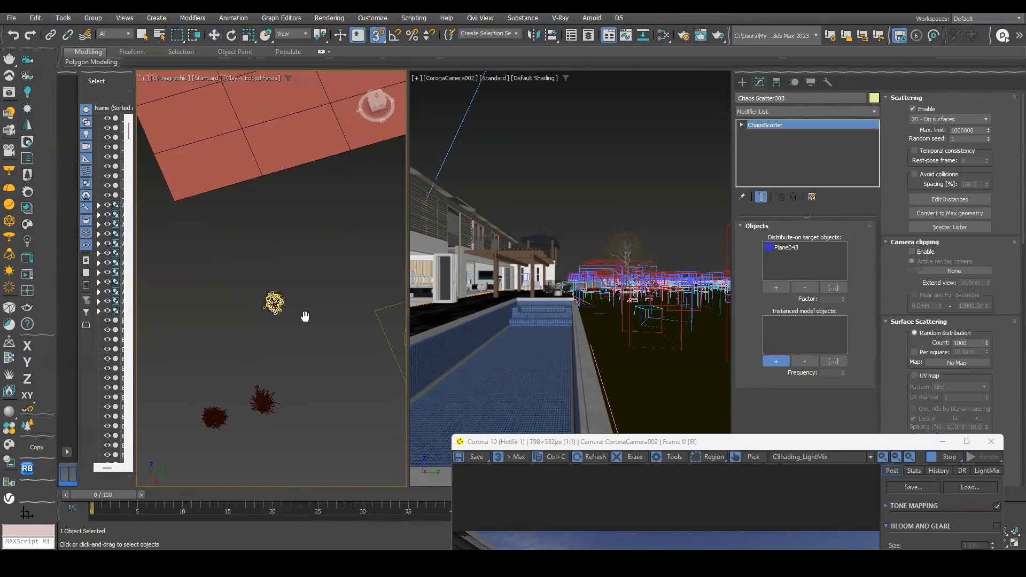
pyautogui.click(274, 302)
# Inspect the grass scatter on the plane in the orthographic and perspective viewports.
pyautogui.scroll(-5, 284, 304)
pyautogui.scroll(3, 295, 242)
pyautogui.moveTo(345, 200); pyautogui.dragTo(266, 289, button='middle')
pyautogui.scroll(3, 272, 284)
pyautogui.scroll(-3, 275, 297)
pyautogui.press('w')
pyautogui.scroll(2, 310, 298)
pyautogui.scroll(3, 289, 257)
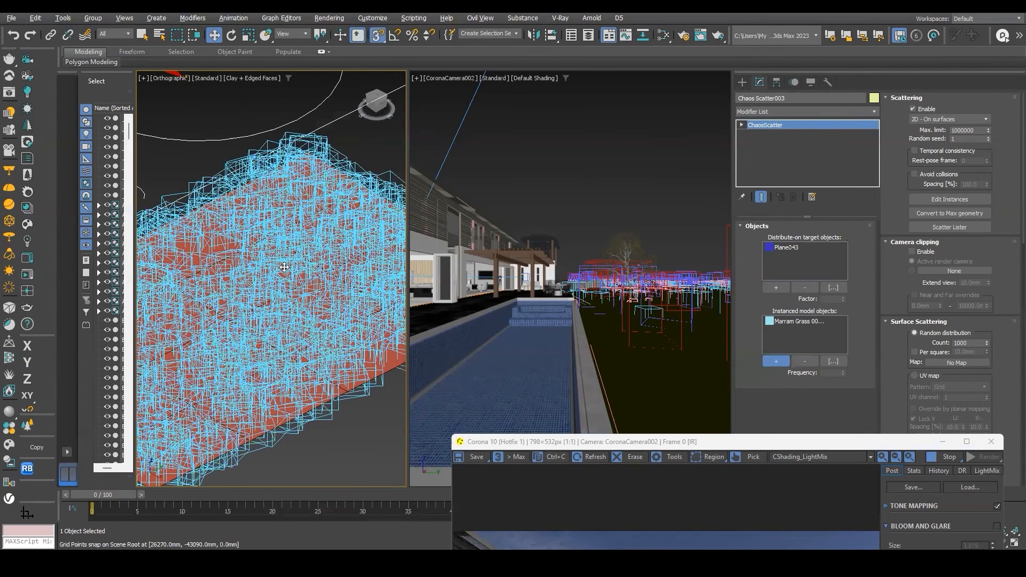
pyautogui.scroll(-3, 284, 267)
pyautogui.moveTo(728, 447); pyautogui.dragTo(693, 127)
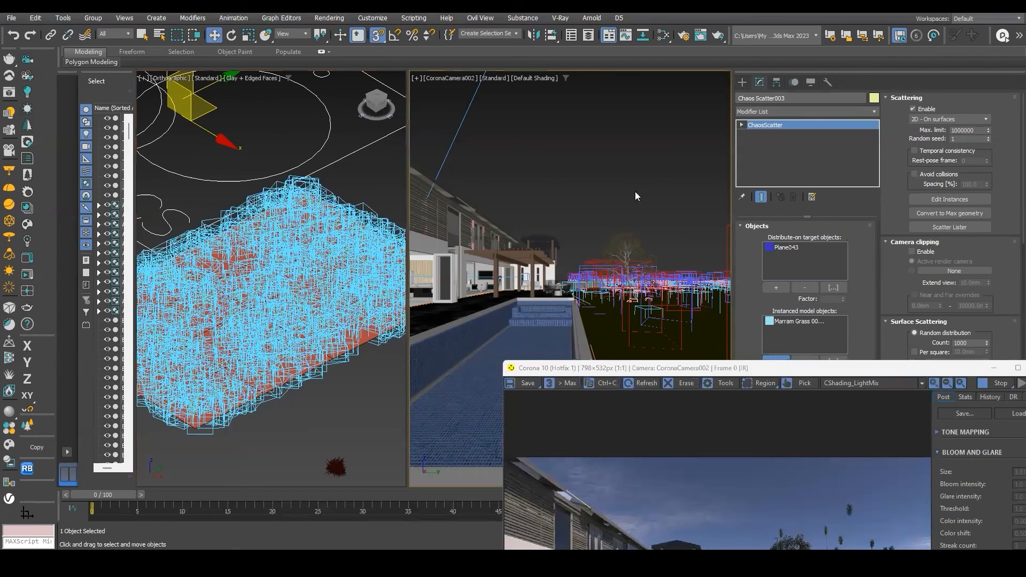
pyautogui.press('p')
pyautogui.scroll(4, 620, 202)
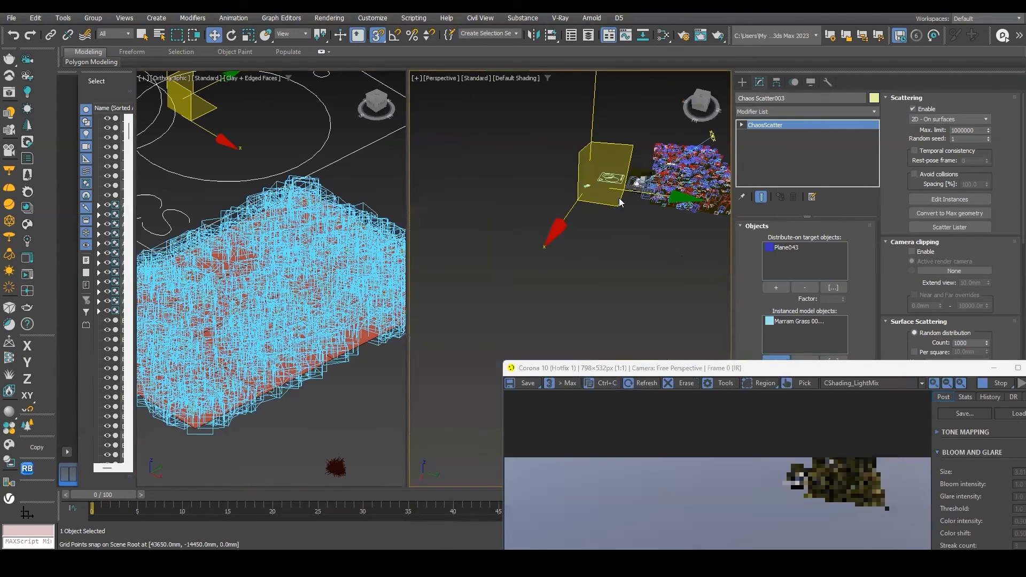
pyautogui.scroll(2, 631, 193)
pyautogui.scroll(2, 590, 232)
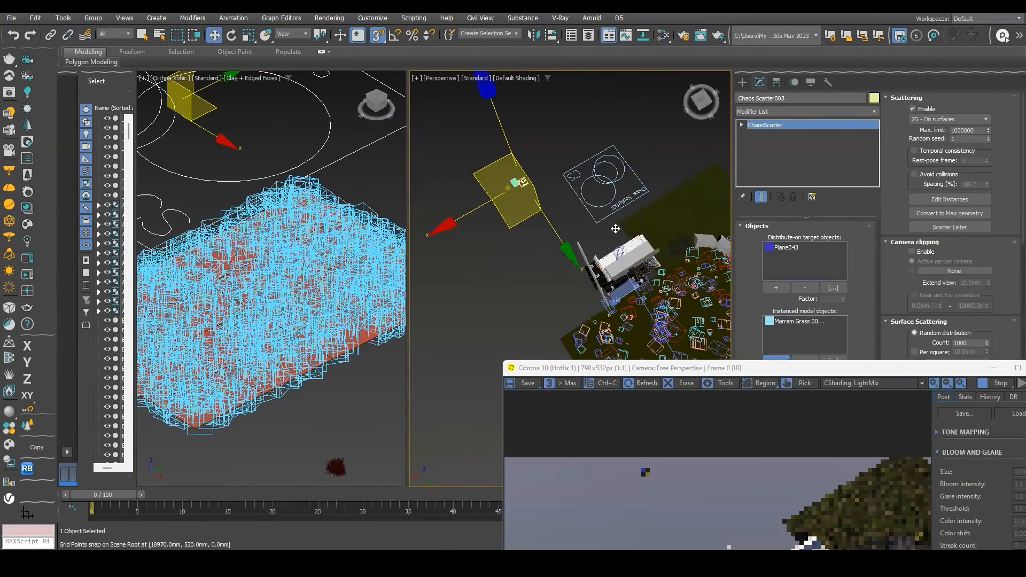
pyautogui.scroll(2, 511, 187)
pyautogui.press('z')
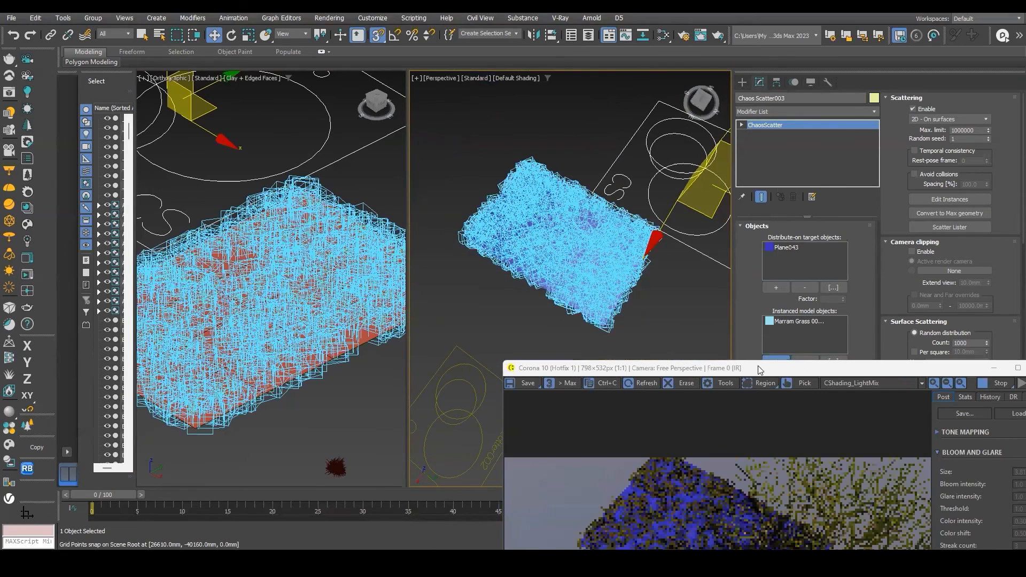
# Inspect the grass in the interactive render window, then minimize the render window.
pyautogui.moveTo(756, 369); pyautogui.dragTo(608, 145)
pyautogui.scroll(1, 614, 320)
pyautogui.scroll(-1, 643, 321)
pyautogui.scroll(1, 620, 326)
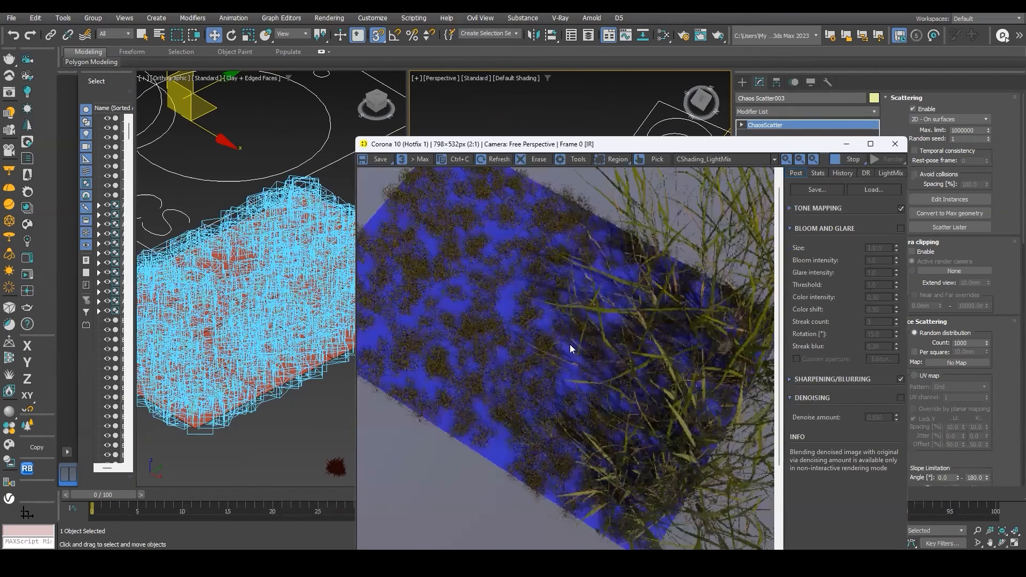
pyautogui.scroll(-1, 570, 344)
pyautogui.click(895, 144)
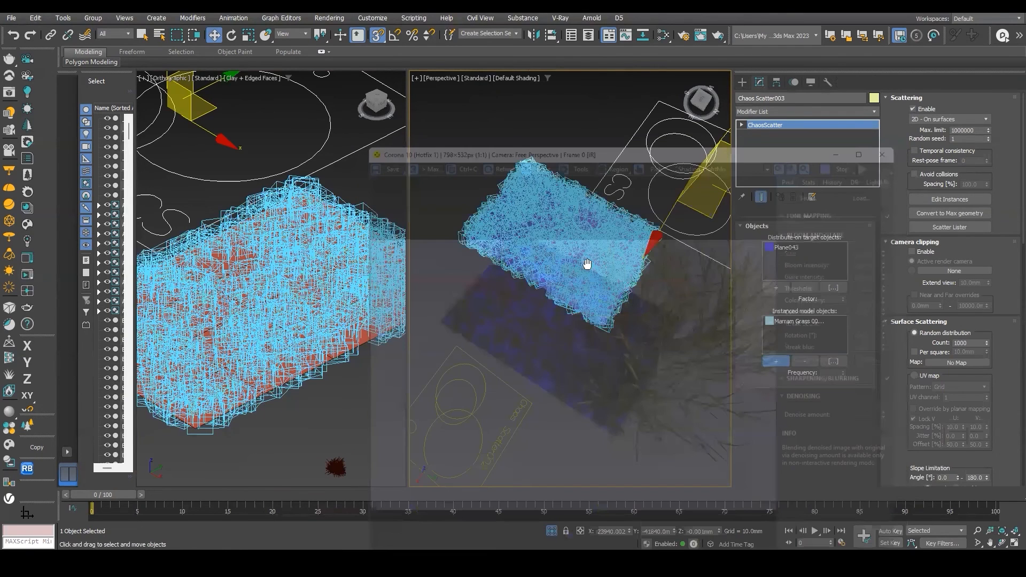
# Delete Chaos Scatter003 and the grass plane from the scene.
pyautogui.moveTo(587, 264); pyautogui.dragTo(562, 252, button='middle')
pyautogui.scroll(-3, 562, 266)
pyautogui.scroll(3, 589, 262)
pyautogui.press('s')
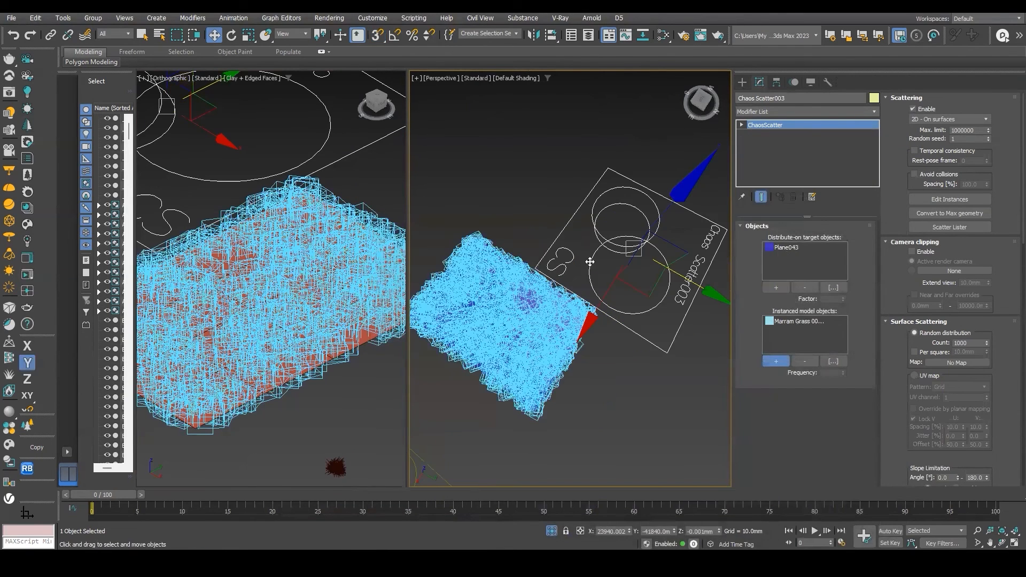
pyautogui.press('Delete')
pyautogui.scroll(-3, 630, 250)
pyautogui.moveTo(634, 217); pyautogui.dragTo(550, 295)
pyautogui.press('Delete')
# Select Chaos Scatter001, restart interactive rendering from the perspective view and close the Corona error message.
pyautogui.scroll(4, 476, 331)
pyautogui.click(549, 322)
pyautogui.scroll(-4, 551, 320)
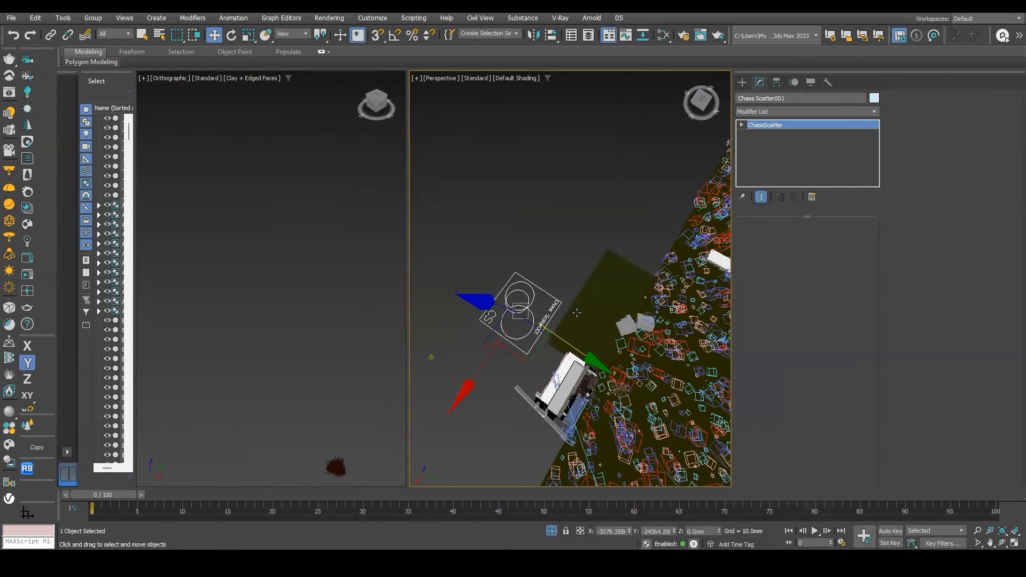
pyautogui.keyDown('alt'); pyautogui.moveTo(552, 319); pyautogui.dragTo(549, 240, button='middle'); pyautogui.keyUp('alt')
pyautogui.keyDown('alt'); pyautogui.moveTo(614, 296); pyautogui.dragTo(537, 291, button='middle'); pyautogui.keyUp('alt')
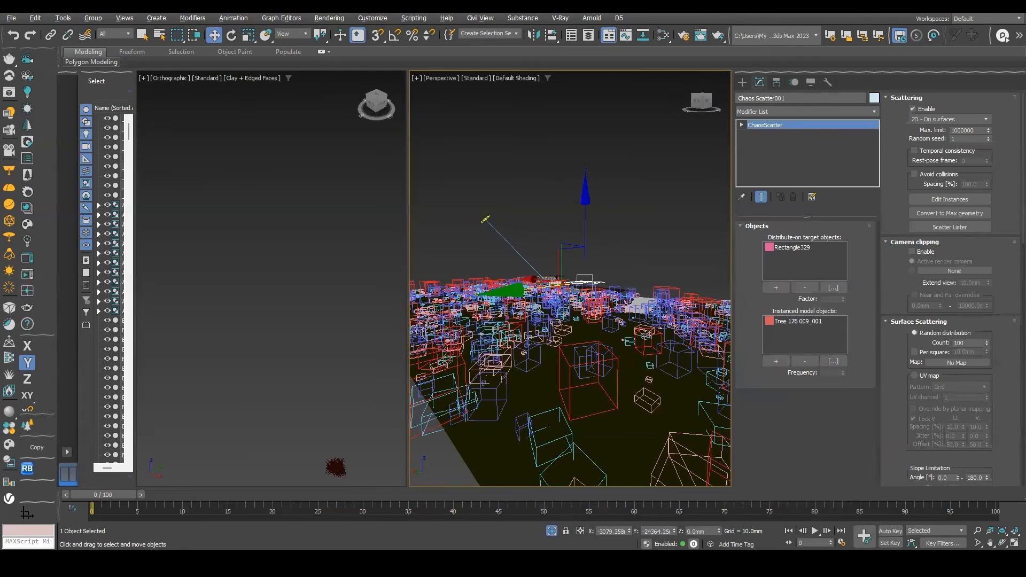
pyautogui.scroll(4, 539, 297)
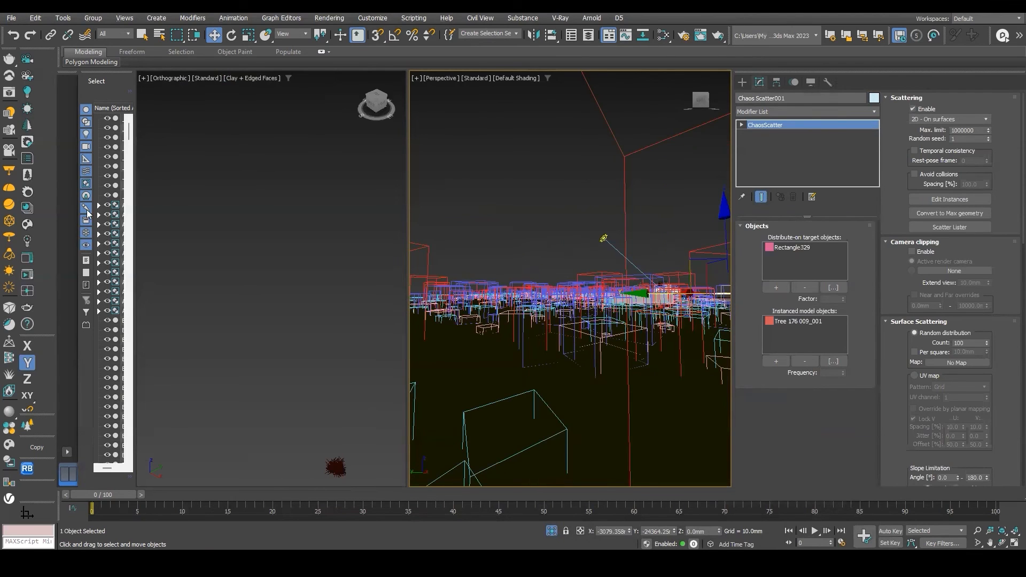
pyautogui.click(28, 274)
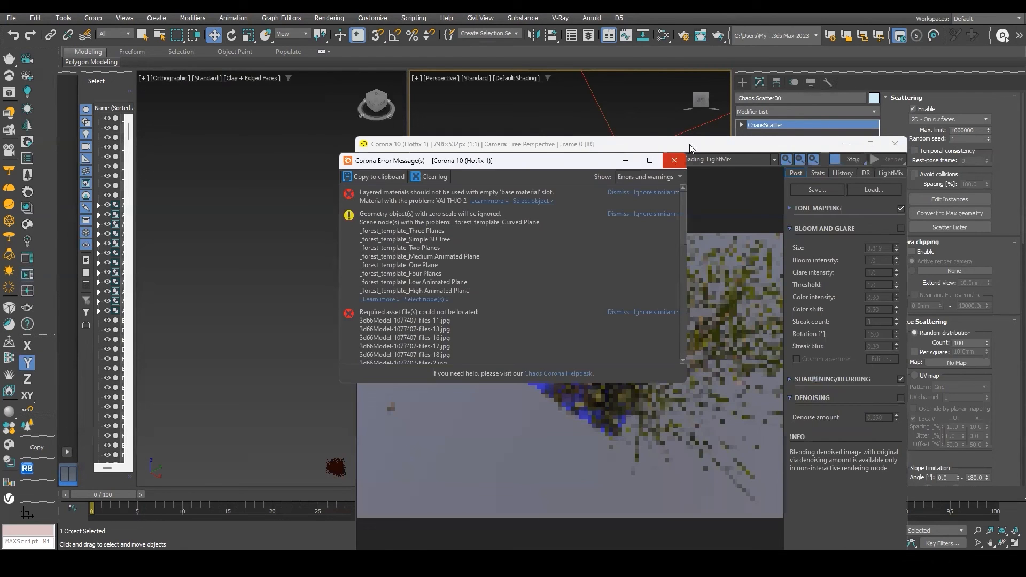
pyautogui.click(674, 161)
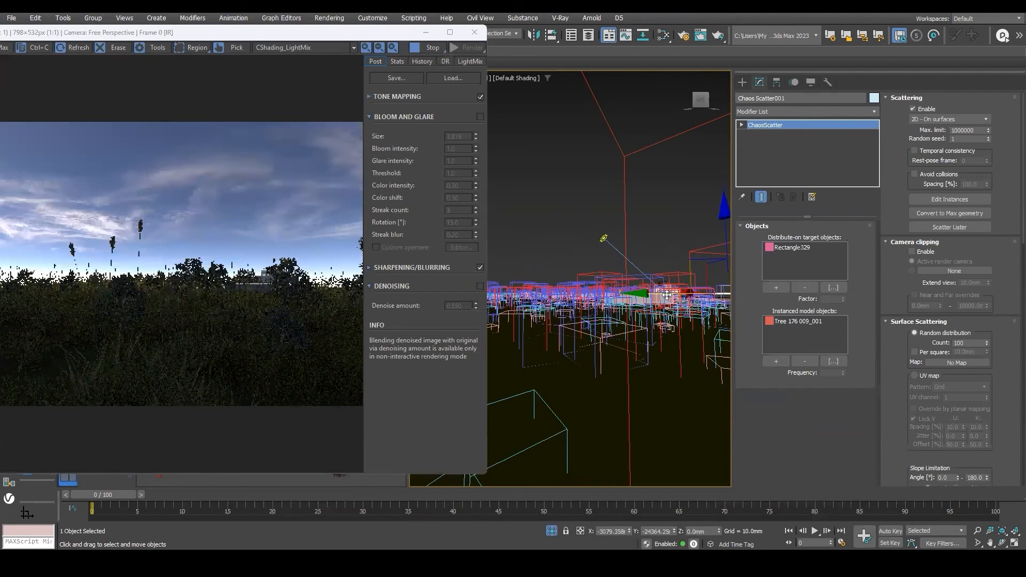
# Orbit the perspective view down to grass level to preview the interactive render.
pyautogui.keyDown('alt'); pyautogui.moveTo(666, 294); pyautogui.dragTo(631, 374, button='middle'); pyautogui.keyUp('alt')
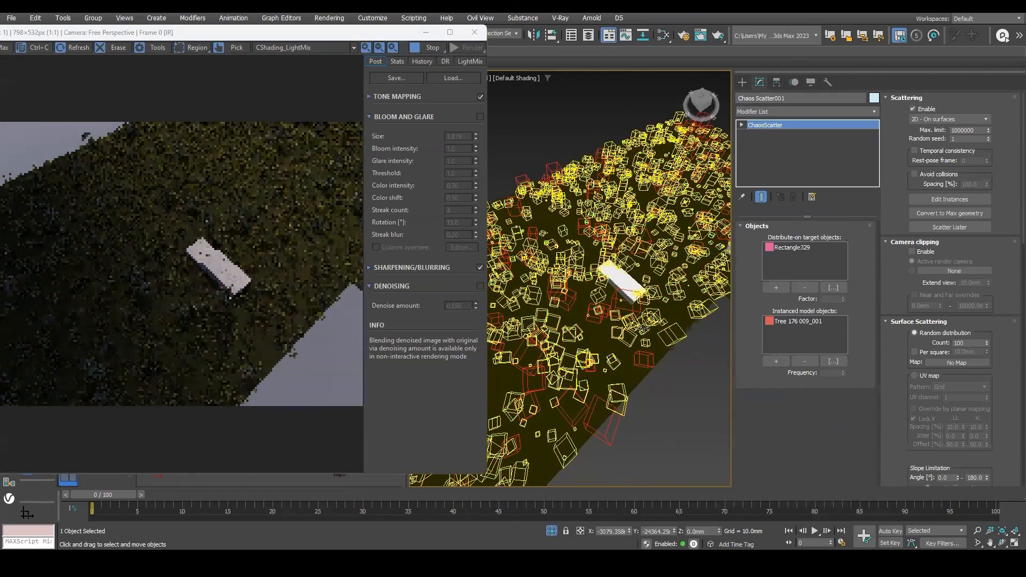
pyautogui.keyDown('alt'); pyautogui.moveTo(643, 325); pyautogui.dragTo(635, 351, button='middle'); pyautogui.keyUp('alt')
pyautogui.keyDown('alt'); pyautogui.moveTo(659, 301); pyautogui.dragTo(588, 325, button='middle'); pyautogui.keyUp('alt')
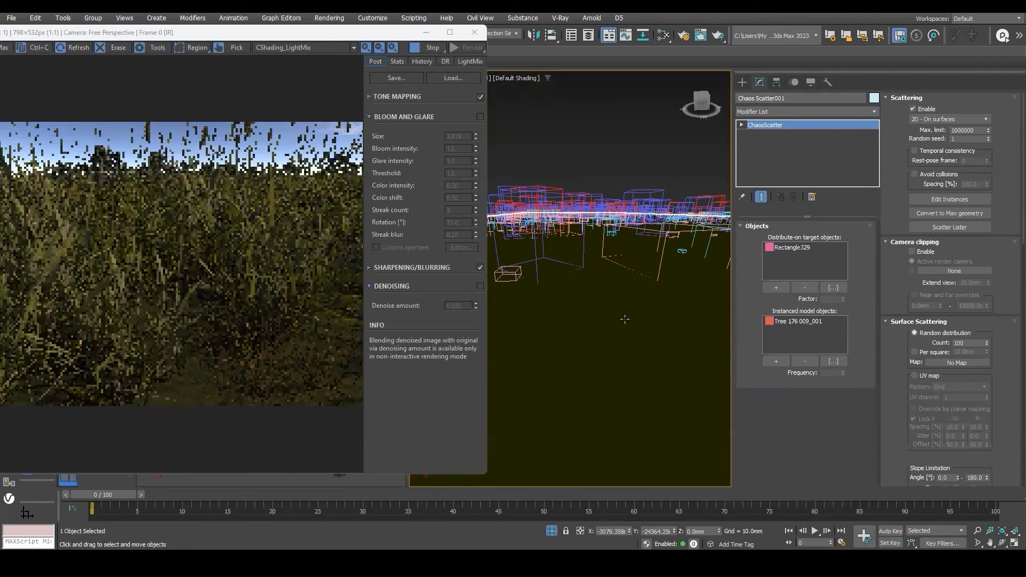
# Switch the viewport to CoronaCamera001 and review the interactive render from that camera.
pyautogui.press('c')
pyautogui.doubleClick(504, 205)
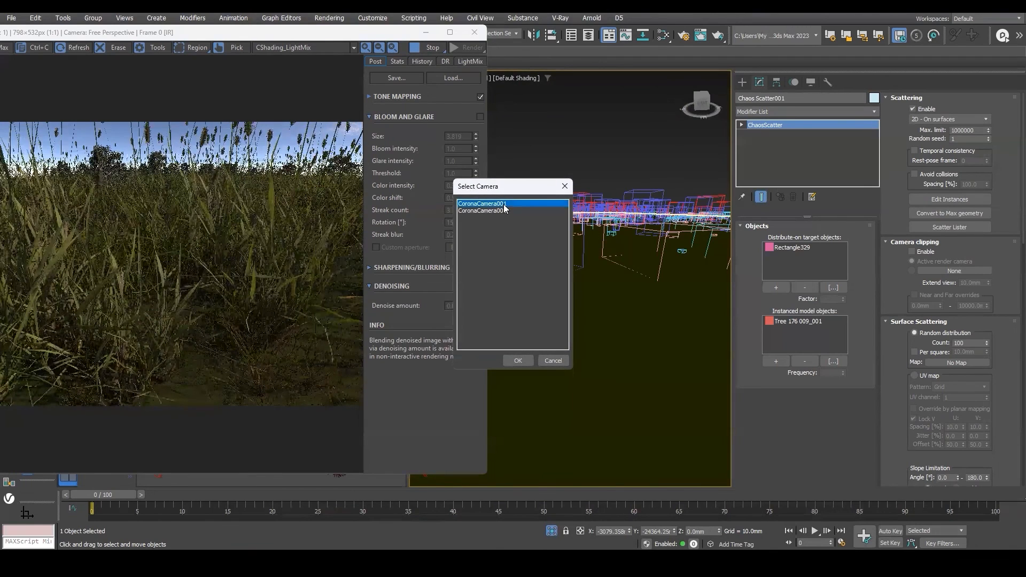
pyautogui.scroll(1, 307, 236)
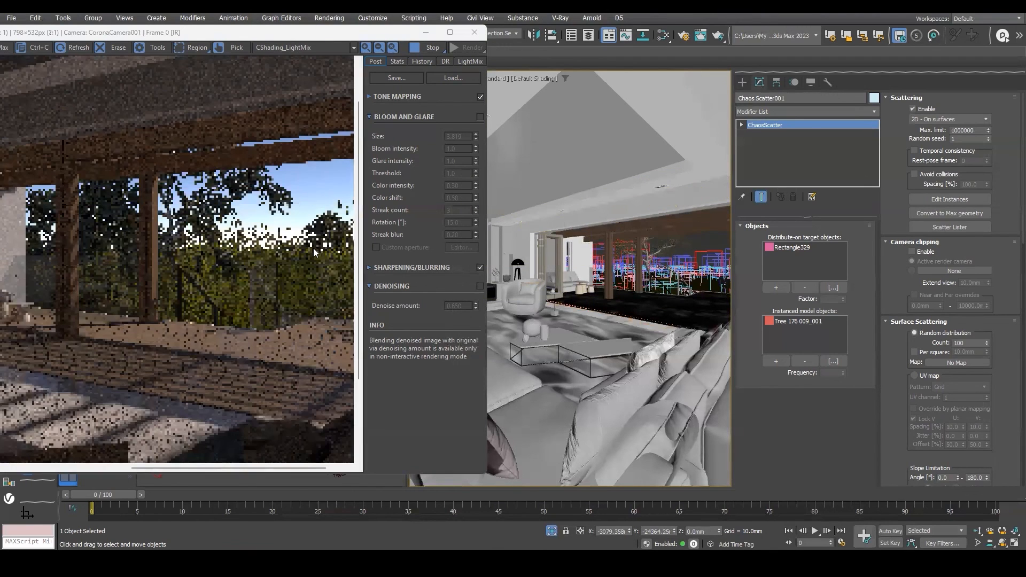
pyautogui.moveTo(259, 230); pyautogui.dragTo(219, 250, button='middle')
pyautogui.scroll(-1, 213, 253)
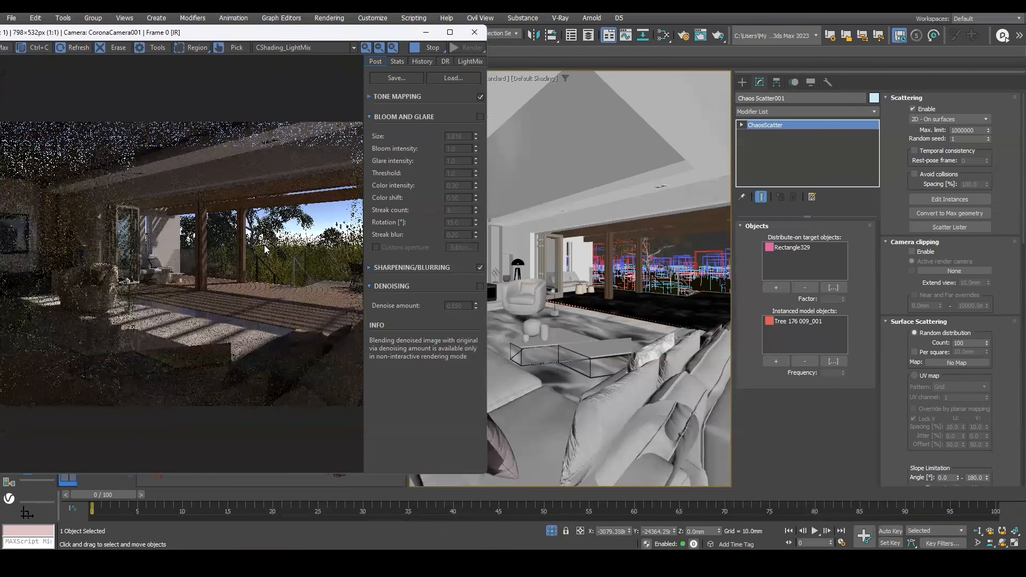
pyautogui.scroll(1, 266, 250)
pyautogui.scroll(-1, 266, 250)
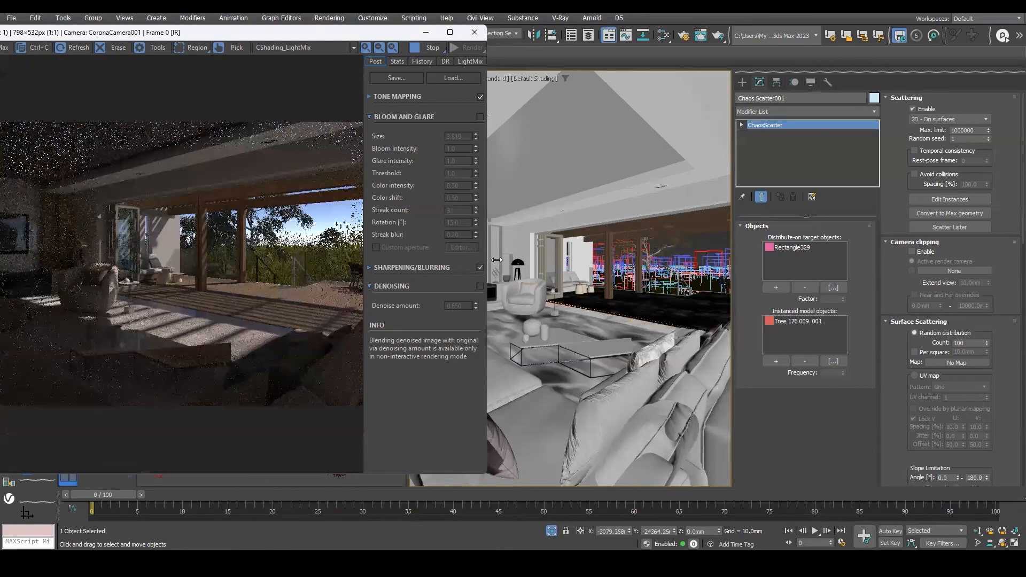
# Inspect the interactive render from CoronaCamera001 up close, zooming into the interior and garden view.
pyautogui.scroll(1, 324, 260)
pyautogui.moveTo(236, 248); pyautogui.dragTo(185, 298, button='middle')
pyautogui.scroll(-1, 179, 276)
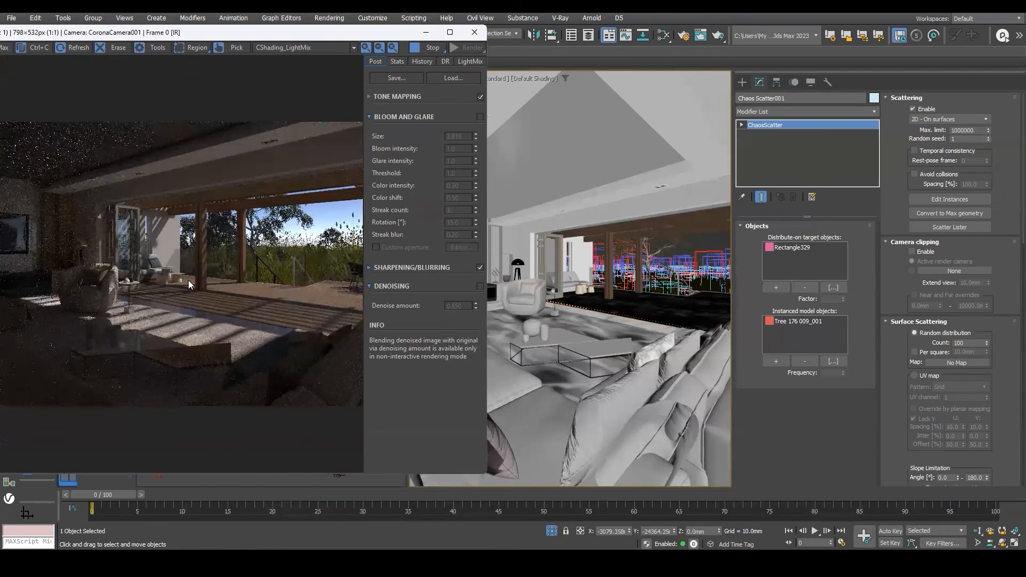
pyautogui.moveTo(316, 39); pyautogui.dragTo(531, 58)
pyautogui.scroll(1, 398, 266)
pyautogui.scroll(-1, 397, 266)
pyautogui.scroll(1, 459, 288)
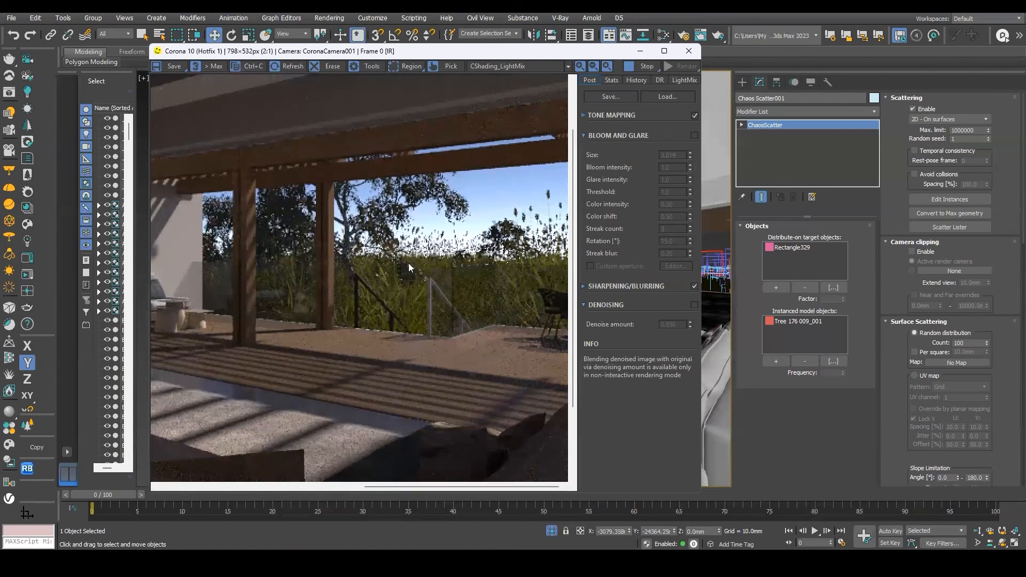
pyautogui.scroll(-1, 408, 263)
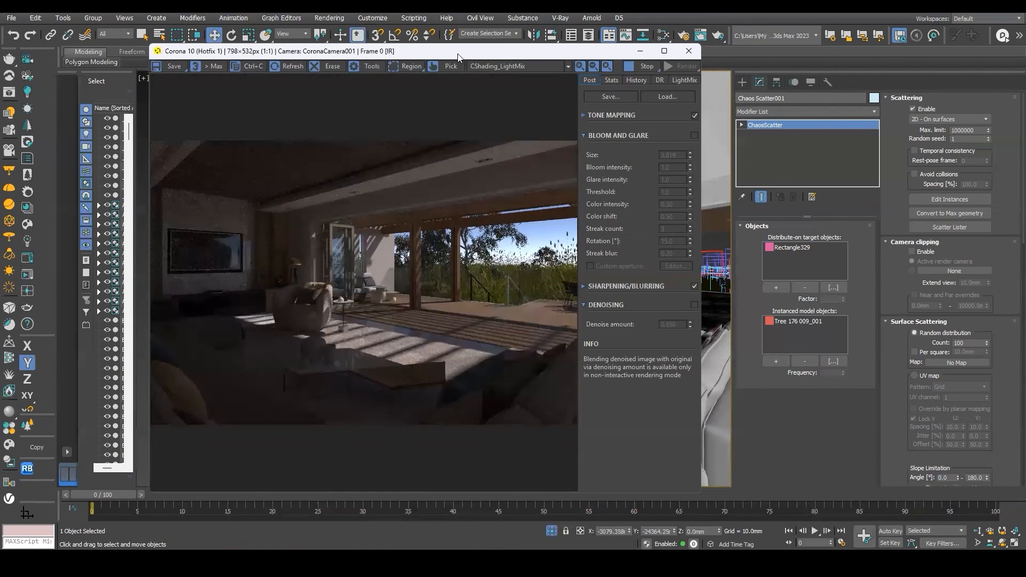
pyautogui.moveTo(459, 55); pyautogui.dragTo(366, 61)
pyautogui.scroll(1, 359, 263)
pyautogui.scroll(-1, 359, 263)
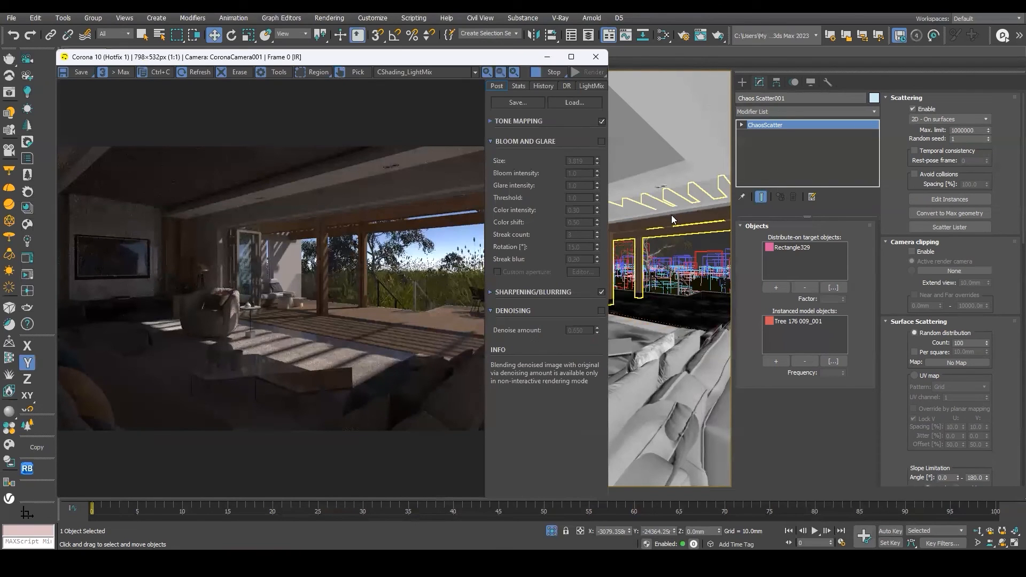
# Switch the viewport to CoronaCamera002 so the interactive render shows the pool and grass view.
pyautogui.press('c')
pyautogui.doubleClick(505, 203)
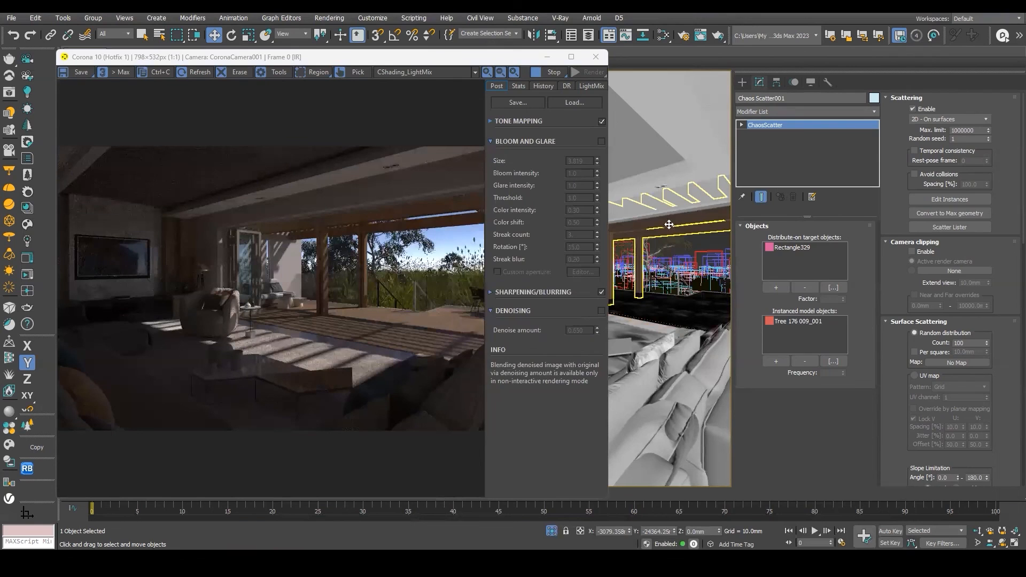
pyautogui.click(665, 220)
pyautogui.press('c')
pyautogui.moveTo(526, 192); pyautogui.dragTo(686, 192)
pyautogui.doubleClick(661, 216)
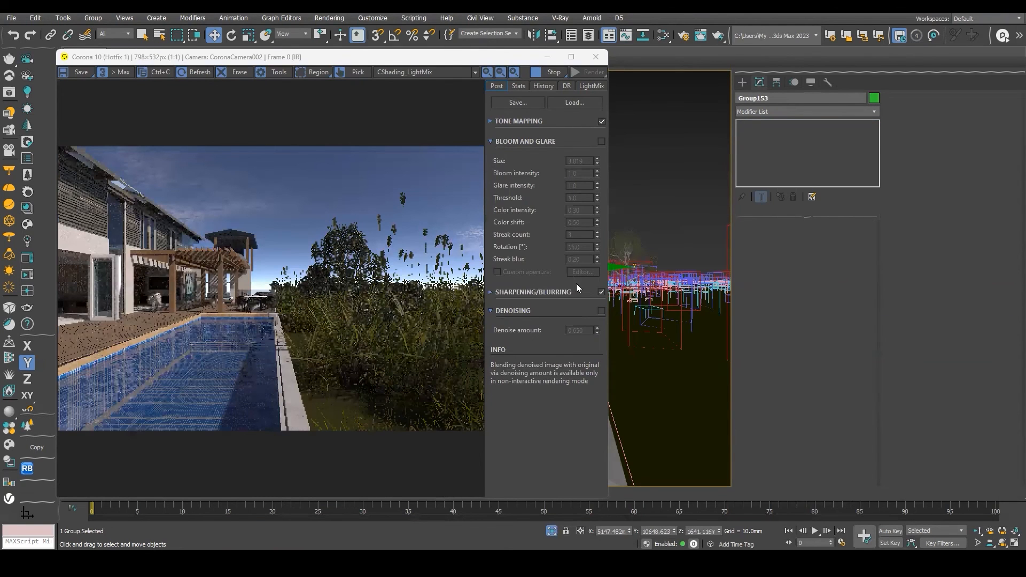
# Examine the CoronaCamera002 interactive render of the pool, trees and grass up close.
pyautogui.scroll(1, 239, 327)
pyautogui.scroll(-1, 264, 323)
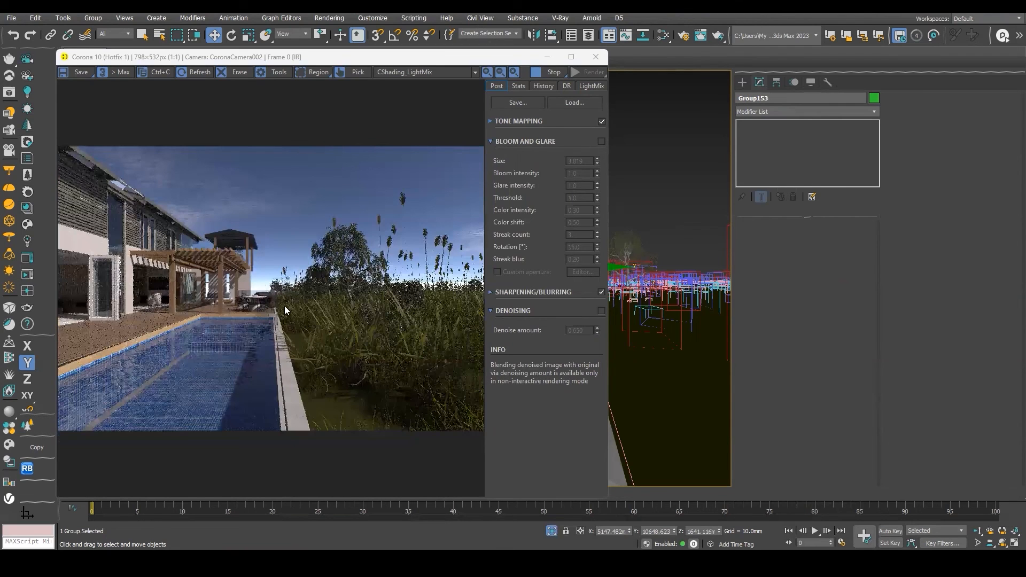
pyautogui.scroll(1, 280, 306)
pyautogui.scroll(-1, 450, 284)
pyautogui.scroll(1, 450, 285)
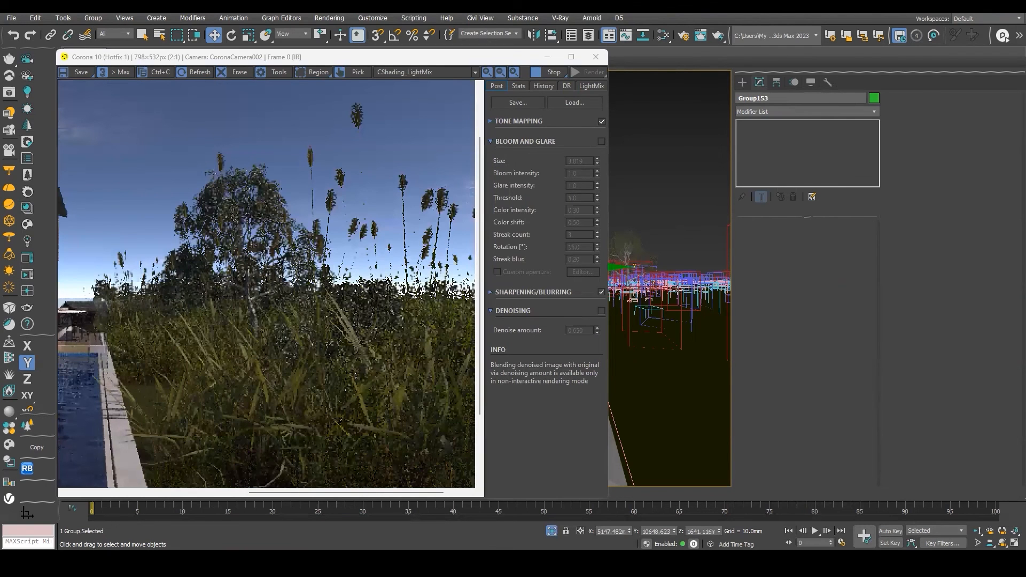
pyautogui.scroll(-1, 450, 284)
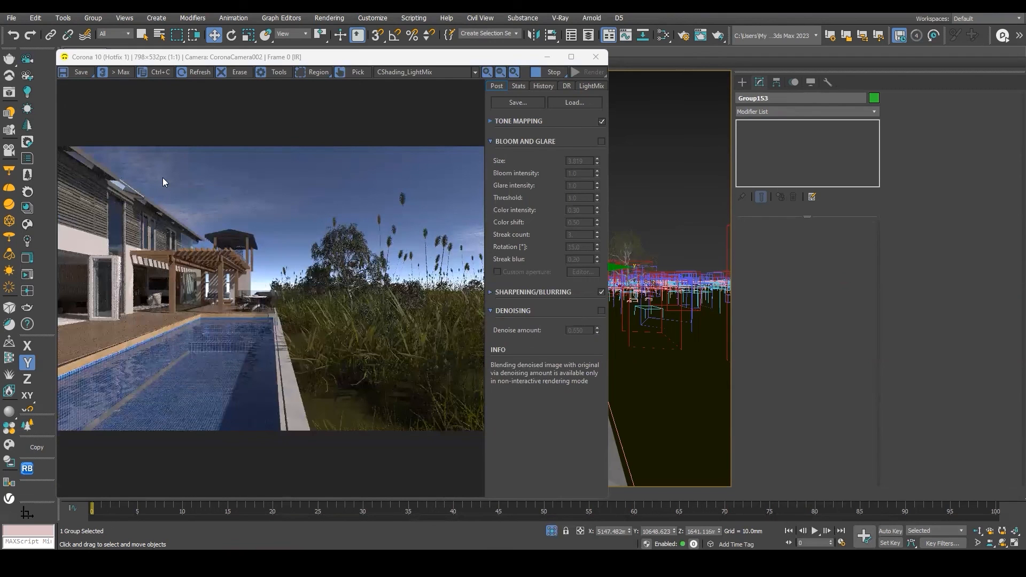
pyautogui.moveTo(262, 58); pyautogui.dragTo(556, 64)
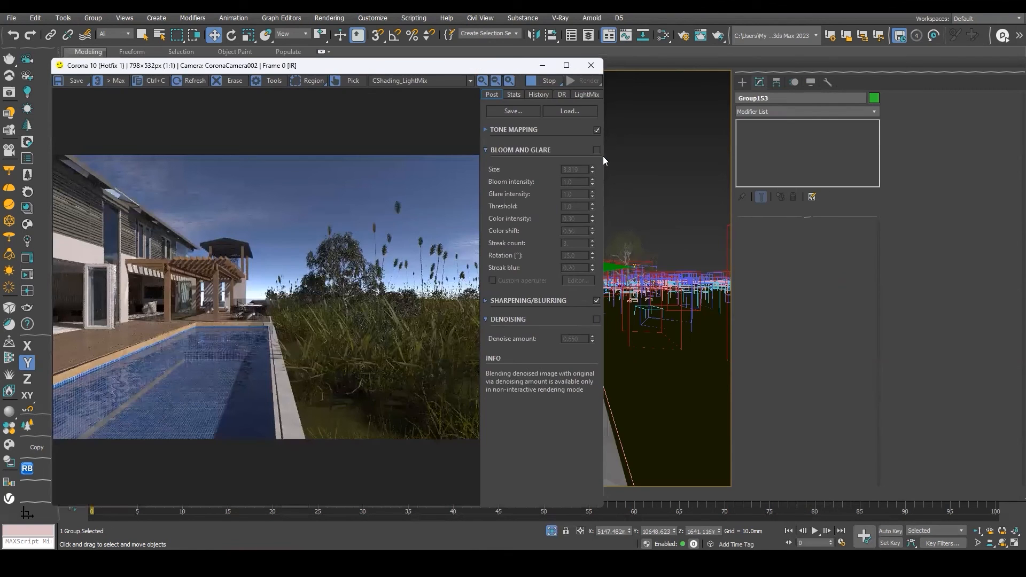
# Open the Slate Material Editor on the Corona Sky map and move it beside the render window.
pyautogui.press('m')
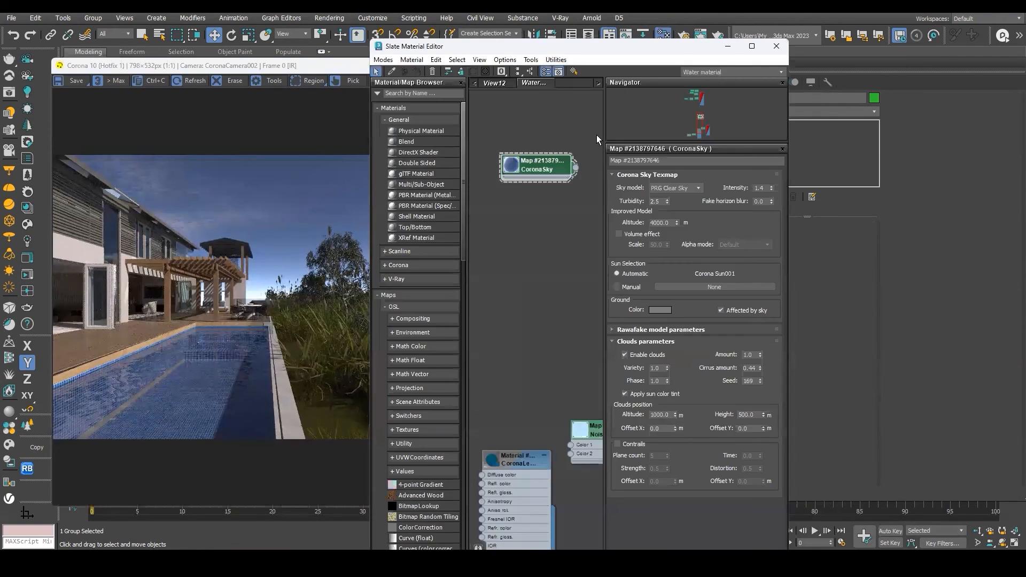
pyautogui.moveTo(528, 166); pyautogui.dragTo(534, 213, button='middle')
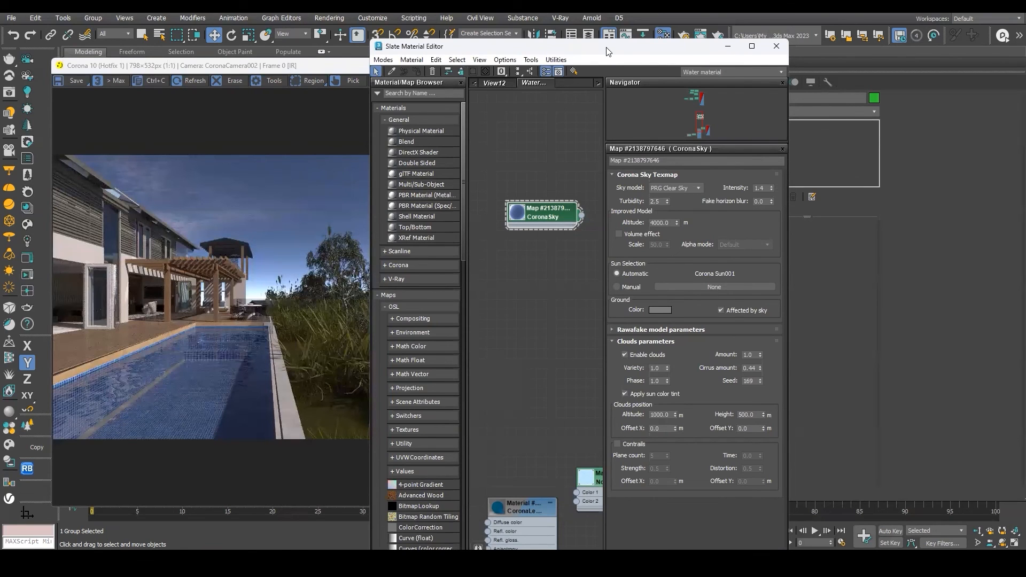
pyautogui.moveTo(606, 48); pyautogui.dragTo(769, 36)
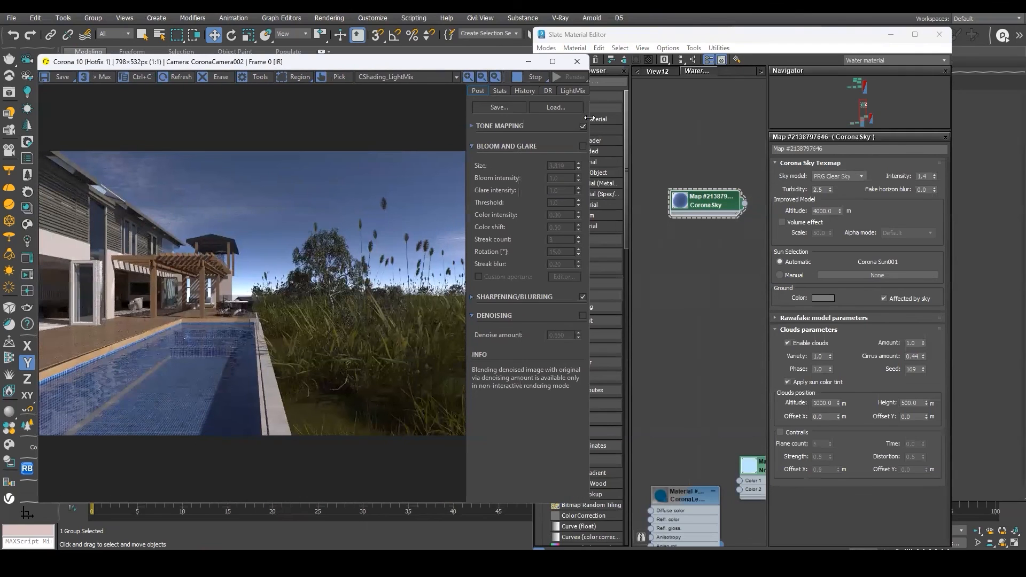
# Enlarge the interactive render window and inspect the pool, pergola and grass detail.
pyautogui.doubleClick(351, 56)
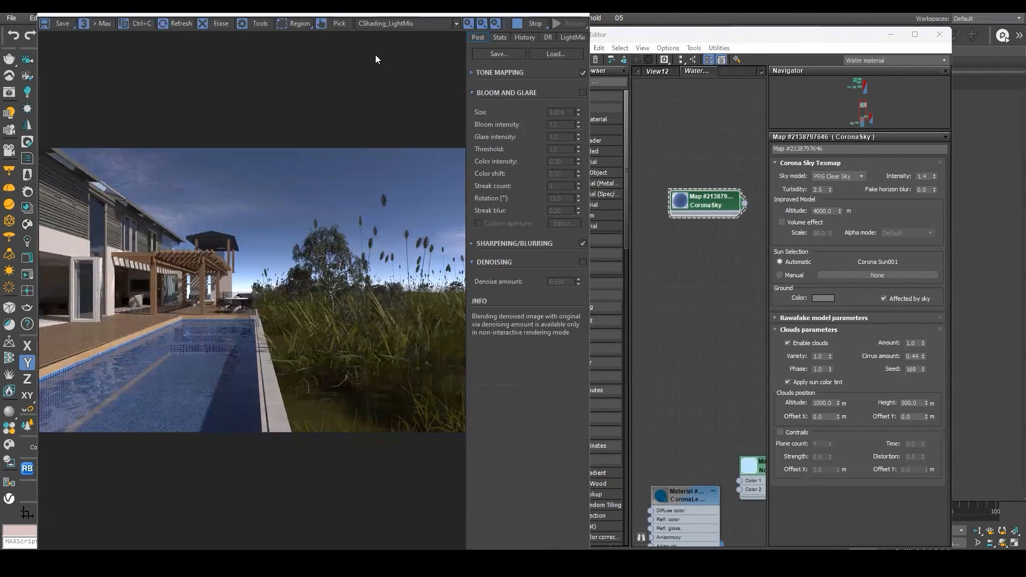
pyautogui.scroll(5, 196, 287)
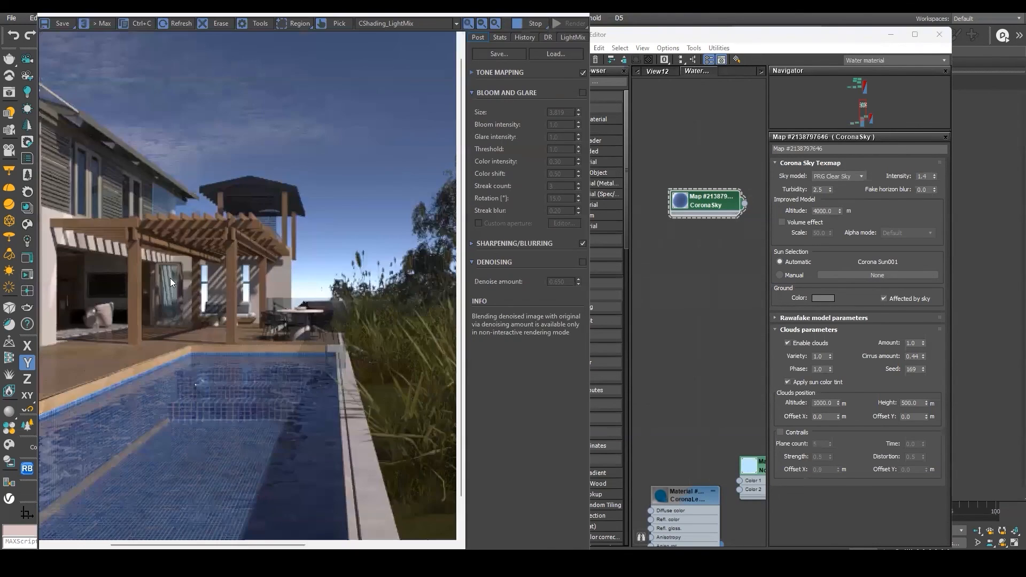
pyautogui.scroll(-1, 269, 264)
pyautogui.scroll(-1, 355, 322)
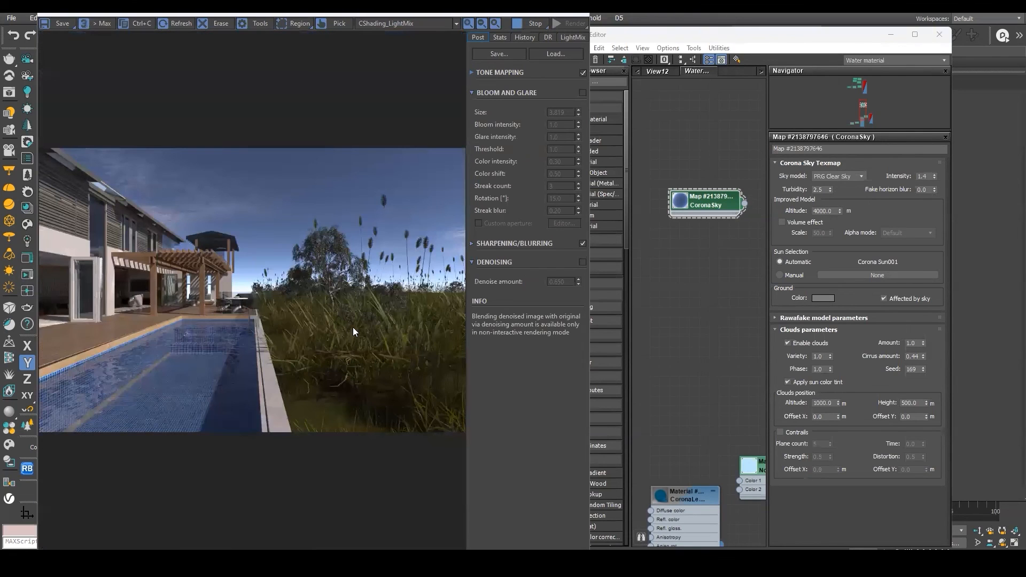
pyautogui.scroll(1, 355, 323)
pyautogui.moveTo(354, 322); pyautogui.dragTo(237, 306, button='middle')
pyautogui.scroll(-1, 238, 306)
pyautogui.scroll(1, 244, 305)
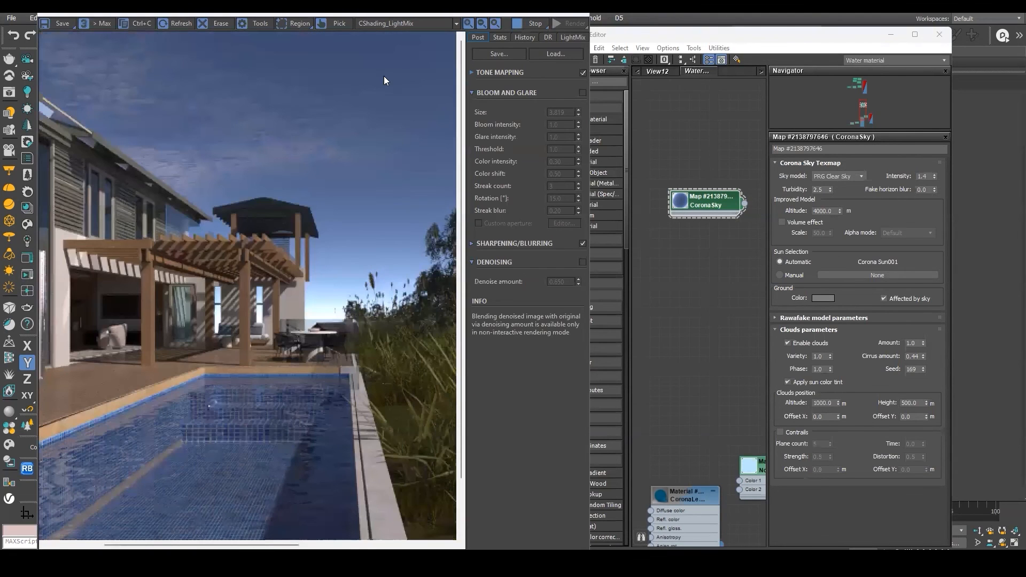
pyautogui.scroll(-1, 365, 110)
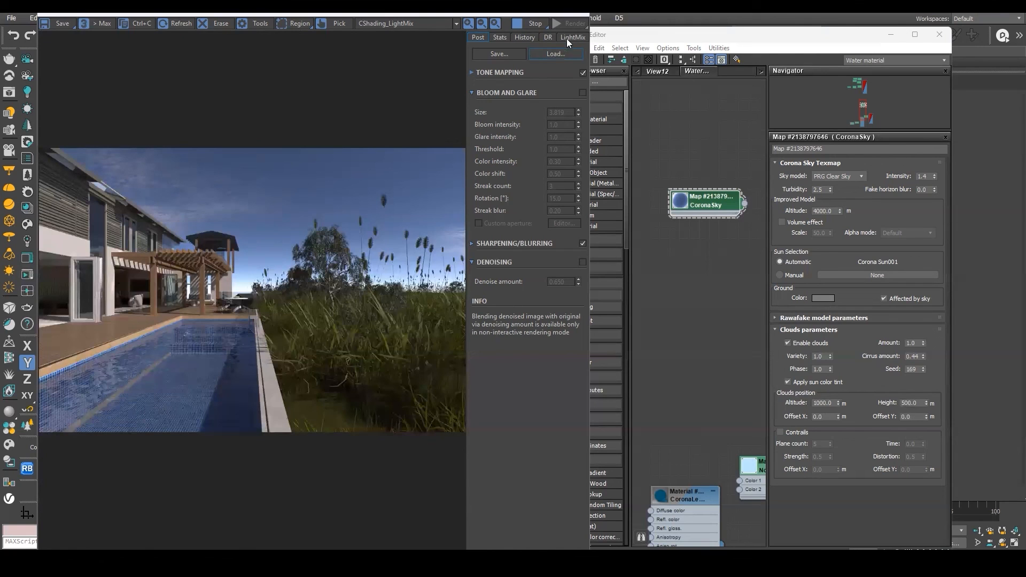
# Stop interactive rendering, start the final render from CoronaCamera002 and maximize the frame buffer.
pyautogui.click(531, 26)
pyautogui.click(580, 25)
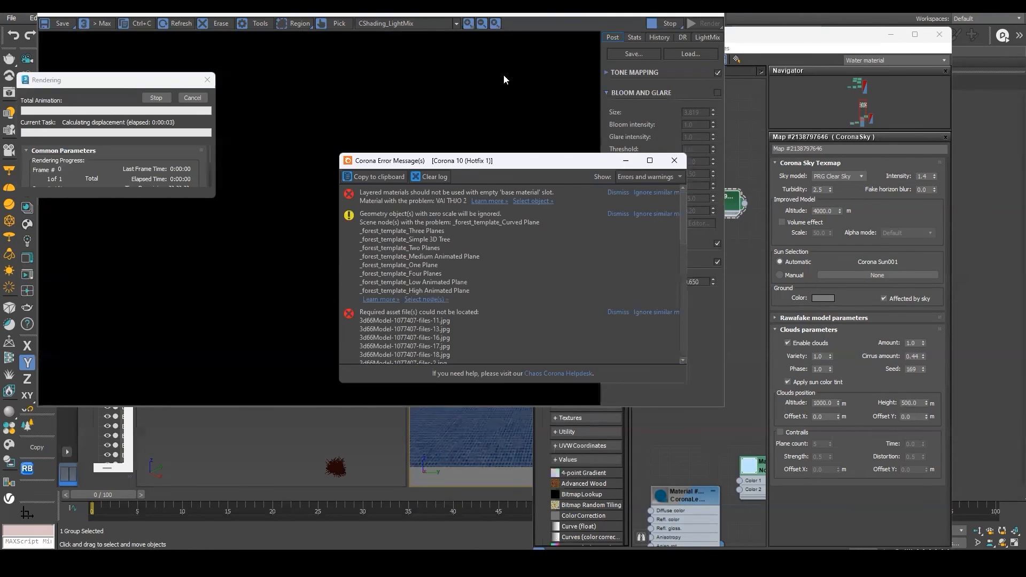
pyautogui.scroll(2, 394, 301)
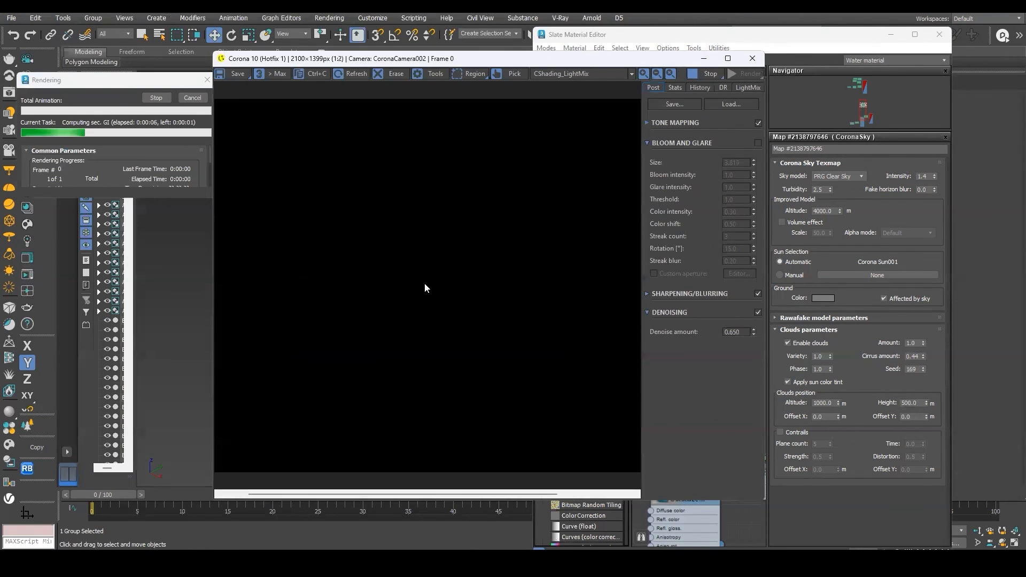
pyautogui.scroll(1, 385, 327)
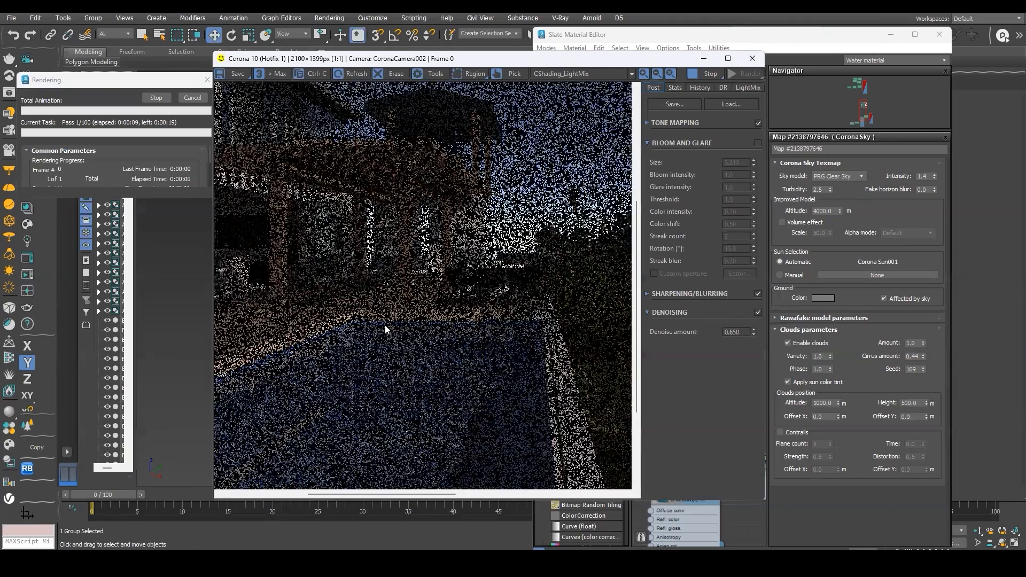
pyautogui.scroll(-1, 385, 325)
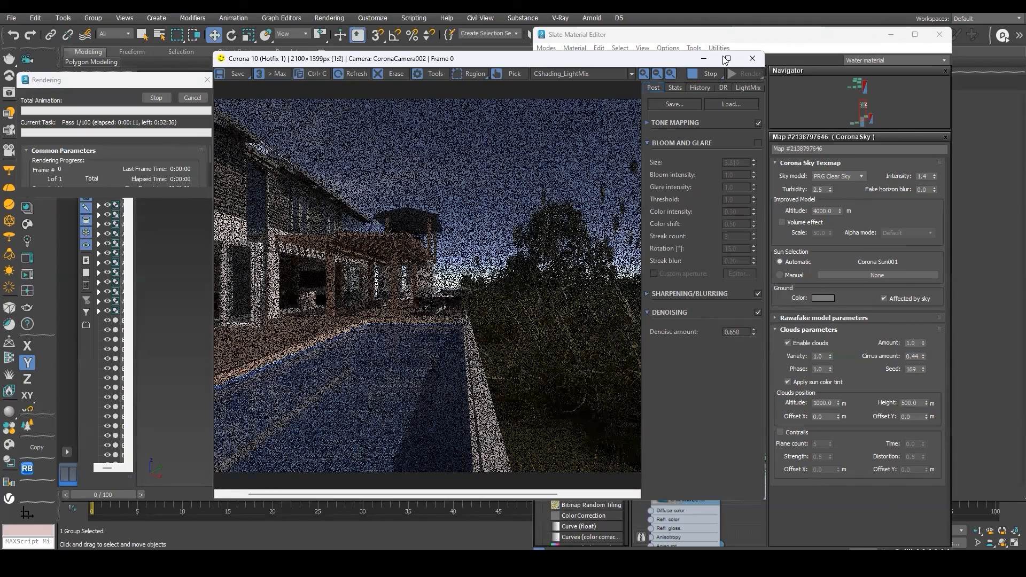
pyautogui.click(725, 59)
# Inspect the progressing final render of the pool water, pergola and grass up close.
pyautogui.scroll(1, 267, 325)
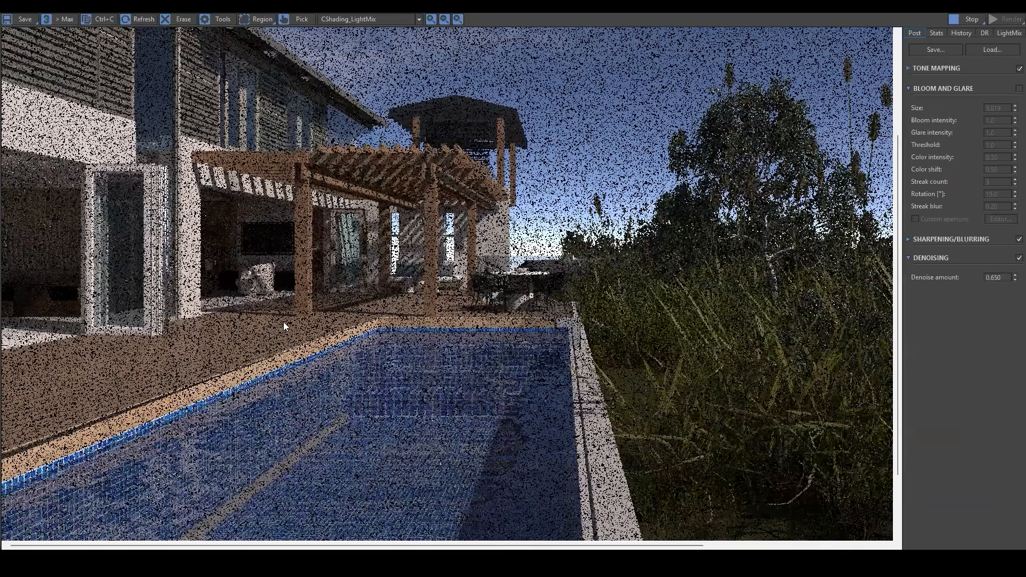
pyautogui.moveTo(349, 314); pyautogui.dragTo(454, 292, button='middle')
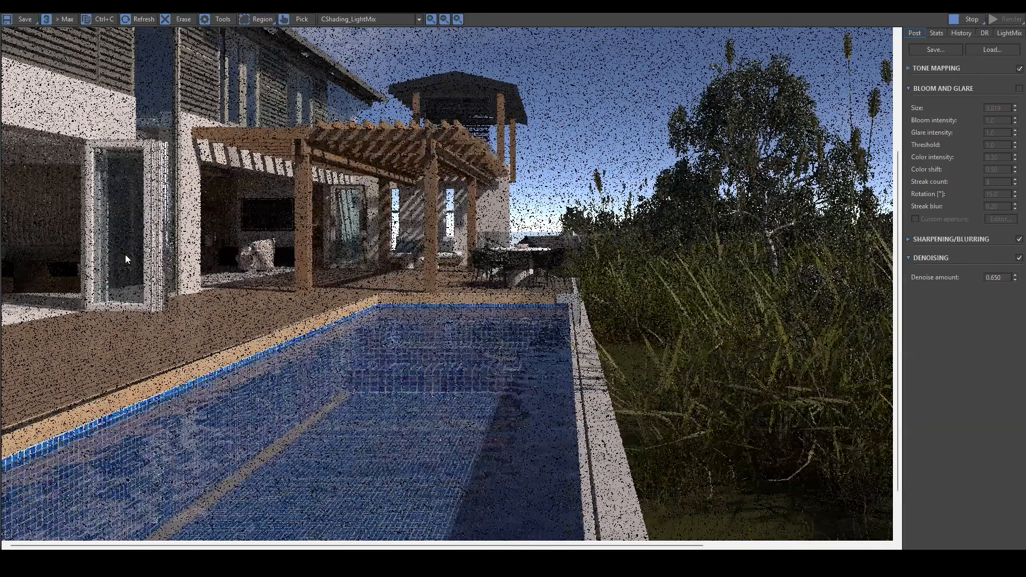
pyautogui.scroll(1, 351, 250)
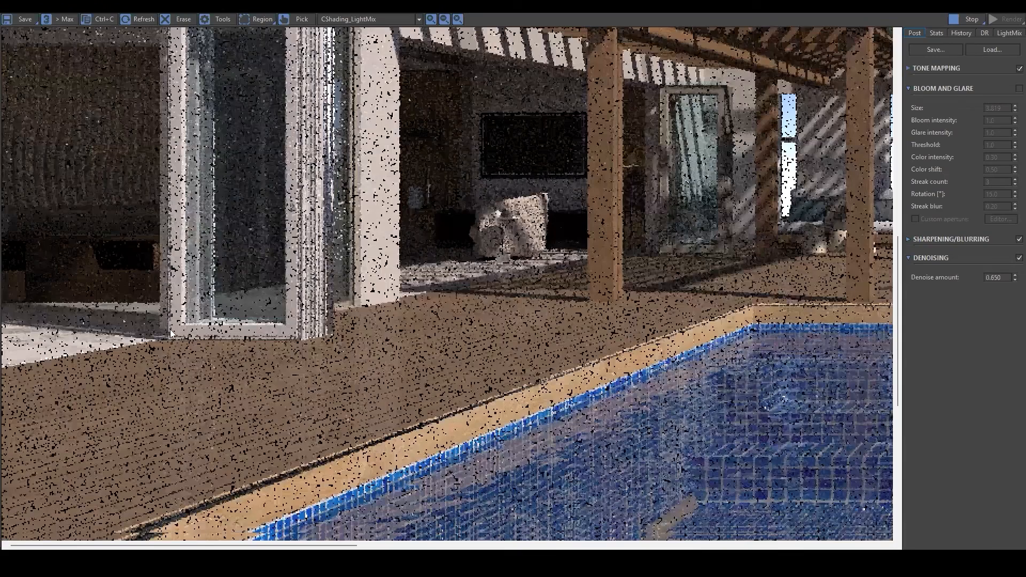
pyautogui.scroll(-1, 211, 309)
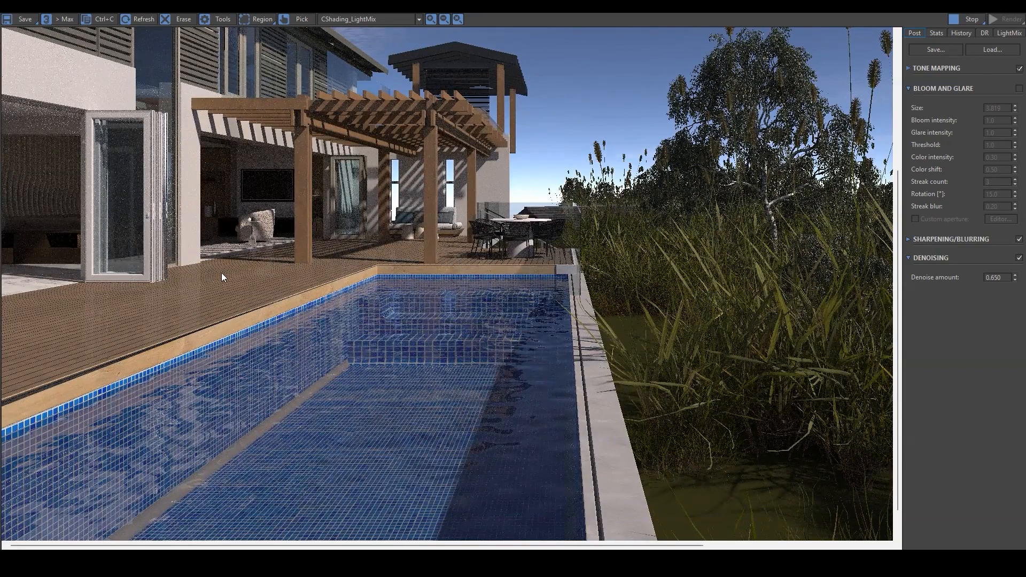
pyautogui.scroll(3, 679, 405)
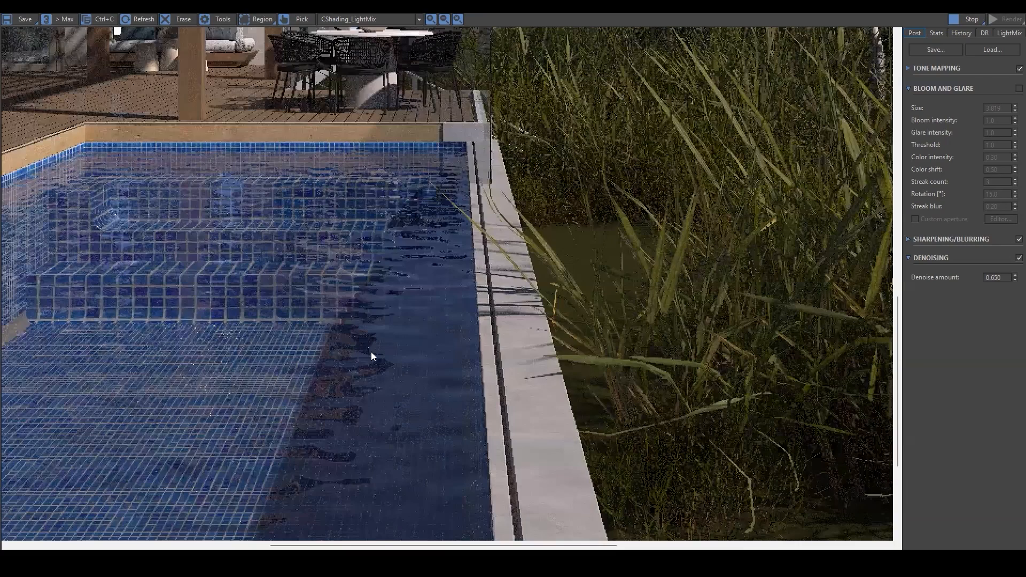
pyautogui.scroll(-3, 336, 352)
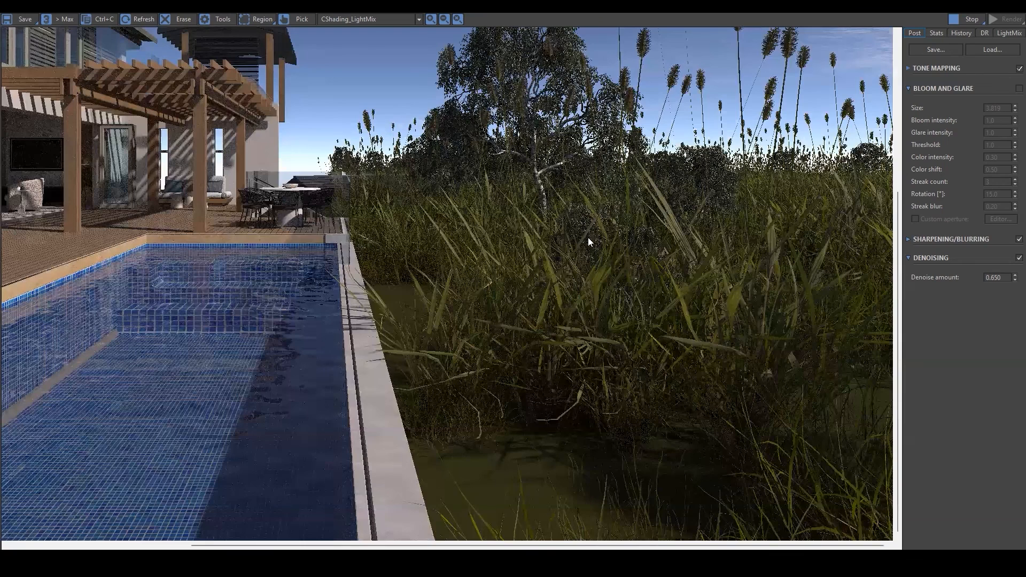
pyautogui.moveTo(564, 257); pyautogui.dragTo(709, 467, button='middle')
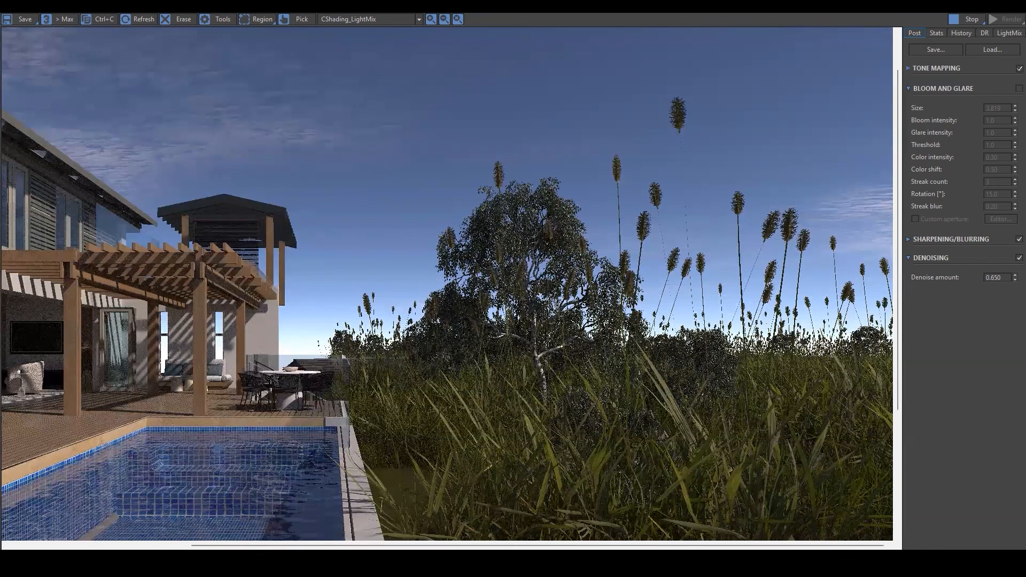
pyautogui.hotkey('alt', 'Tab')
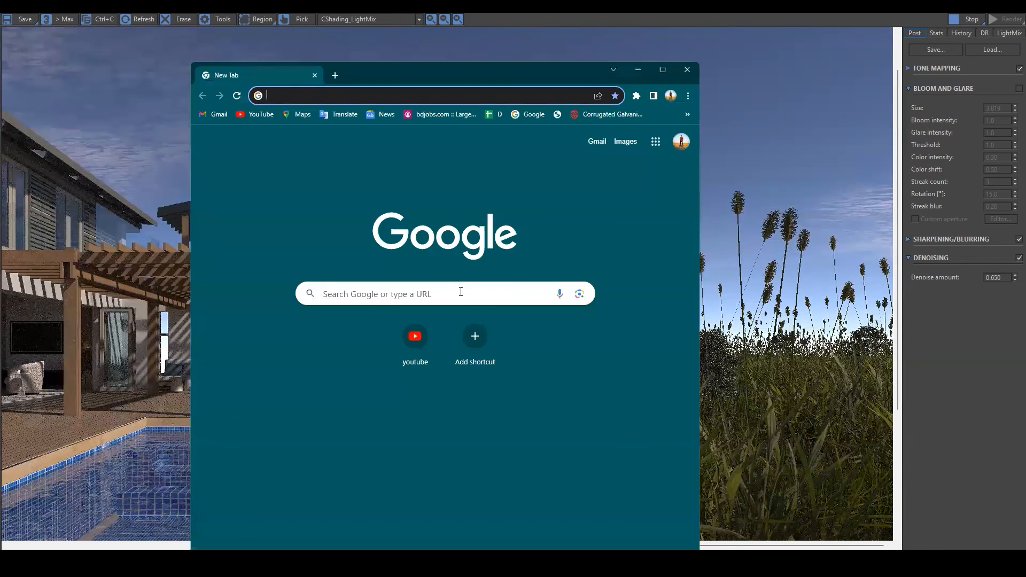
pyautogui.click(461, 292)
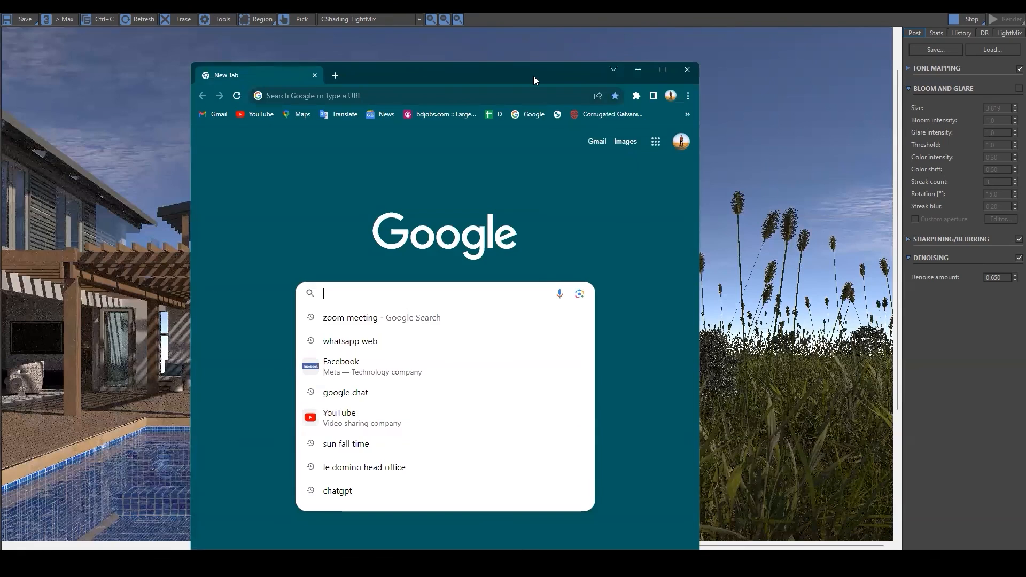
pyautogui.hotkey('alt', 'Tab')
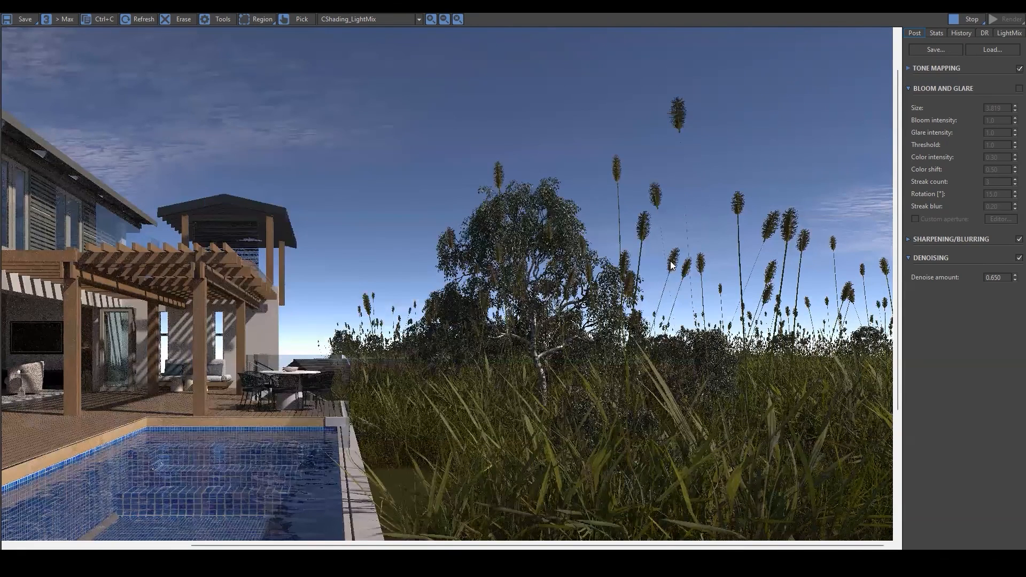
# Zoom in and out to examine the final render as it refines.
pyautogui.scroll(2, 523, 223)
pyautogui.scroll(-2, 523, 227)
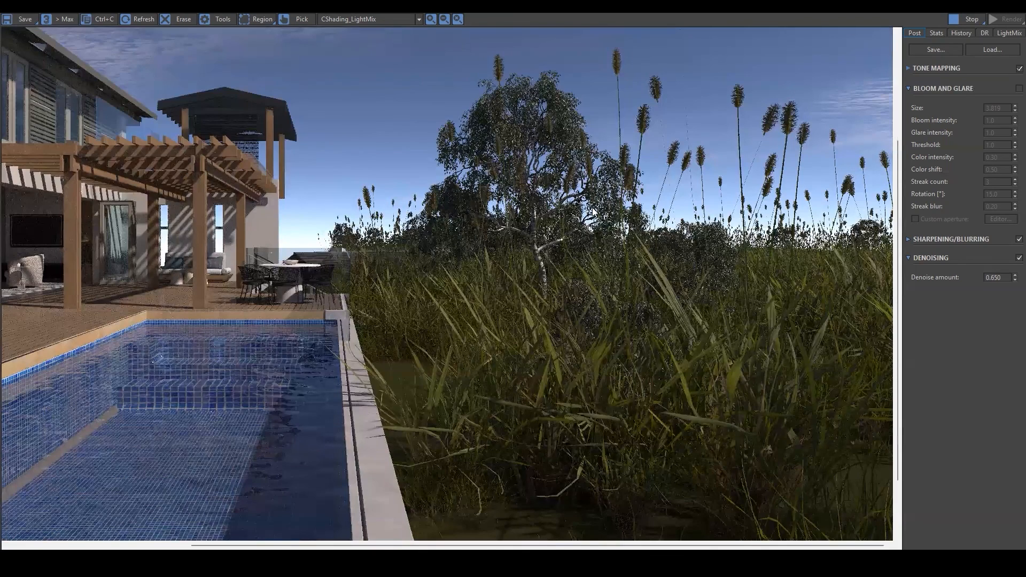
pyautogui.scroll(-2, 599, 212)
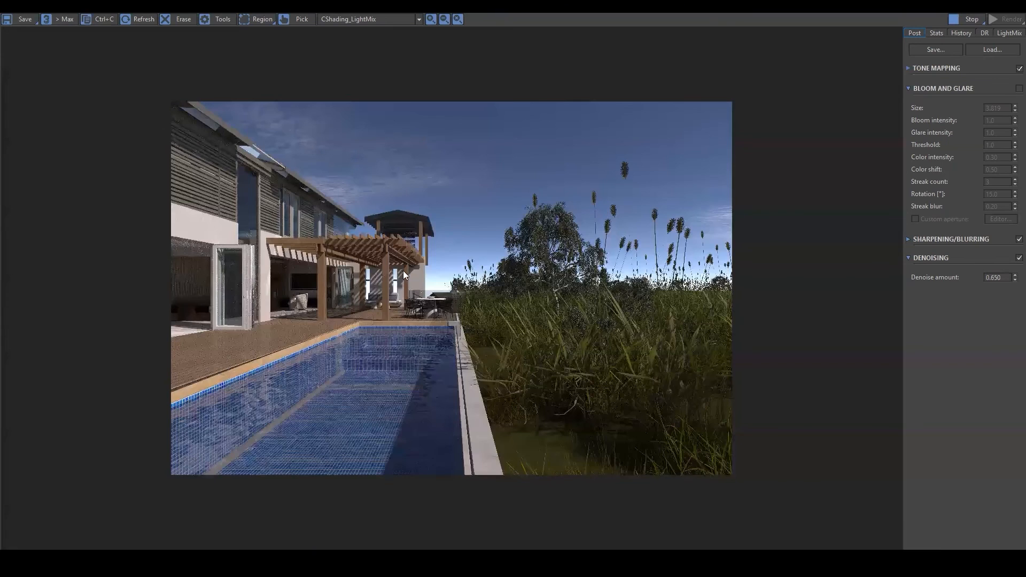
pyautogui.scroll(3, 402, 270)
pyautogui.scroll(-3, 407, 266)
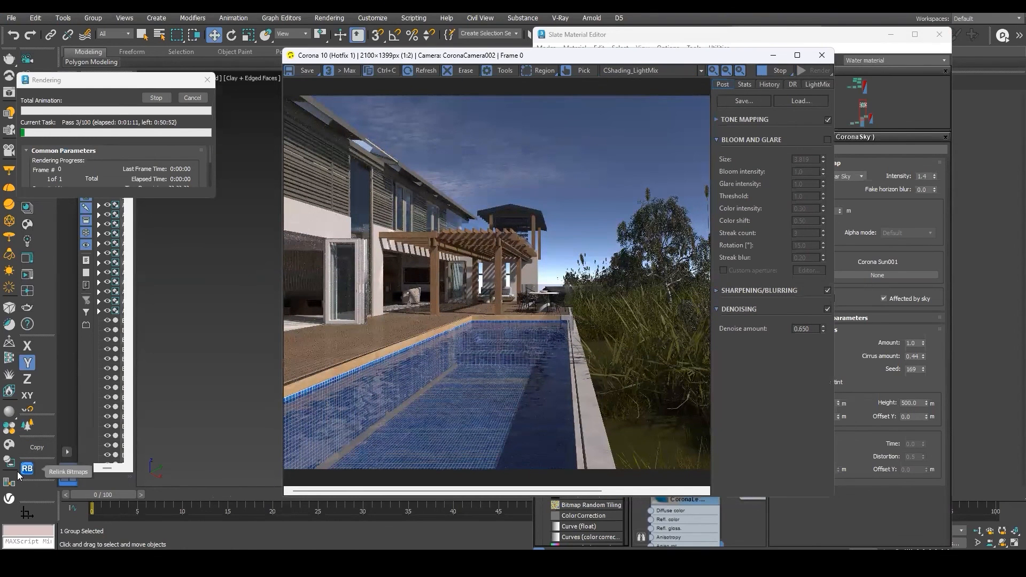
# Maximize the frame buffer and inspect the tree and tall grass beside the pool in the final render up close.
pyautogui.click(244, 232)
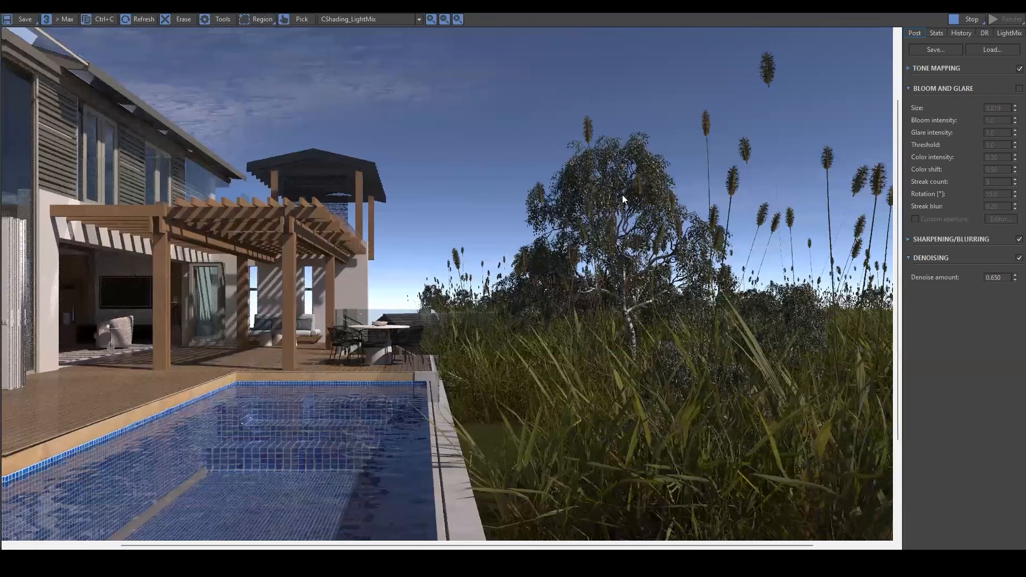
pyautogui.moveTo(348, 272); pyautogui.dragTo(549, 209)
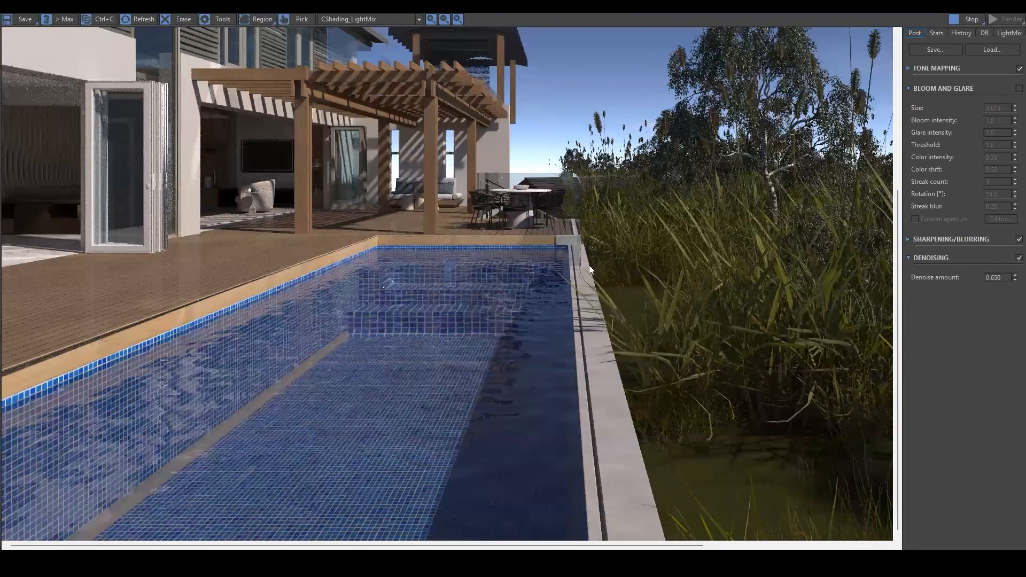
pyautogui.scroll(-1, 589, 265)
pyautogui.scroll(1, 528, 288)
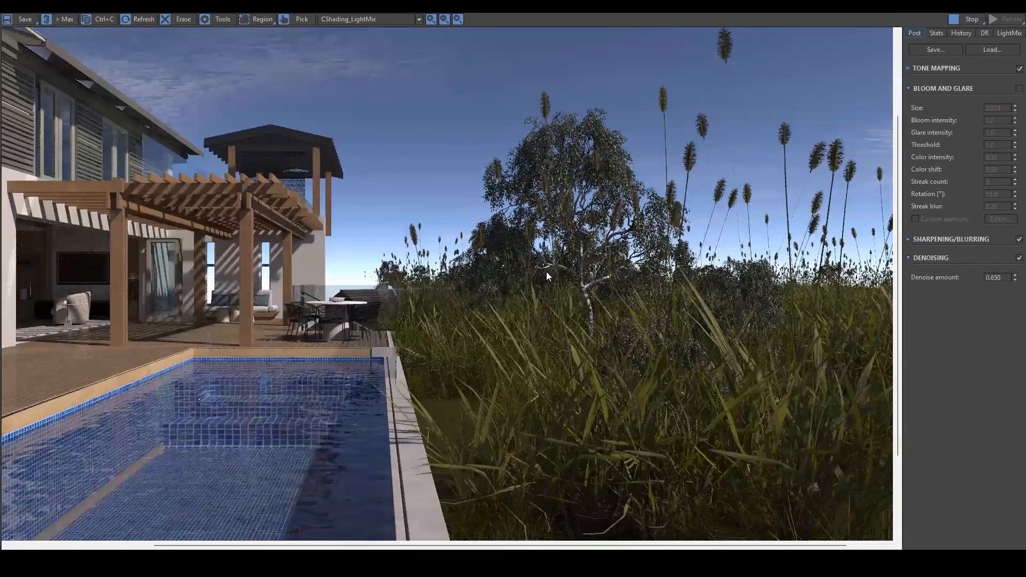
pyautogui.scroll(1, 599, 258)
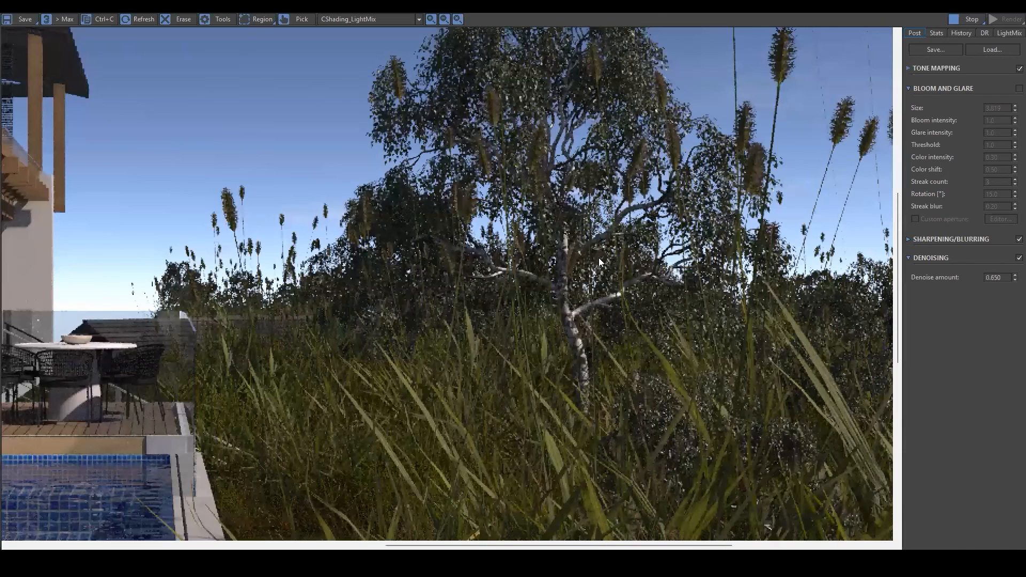
# Zoom and pan around the final render to review the pergola, pool water and vegetation as a whole.
pyautogui.scroll(-1, 597, 256)
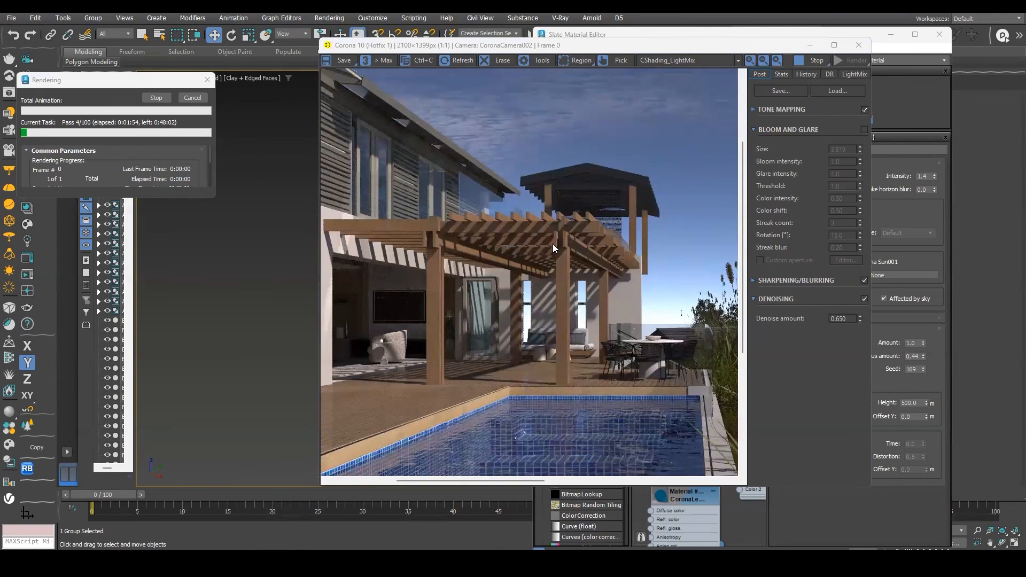
pyautogui.scroll(-1, 558, 247)
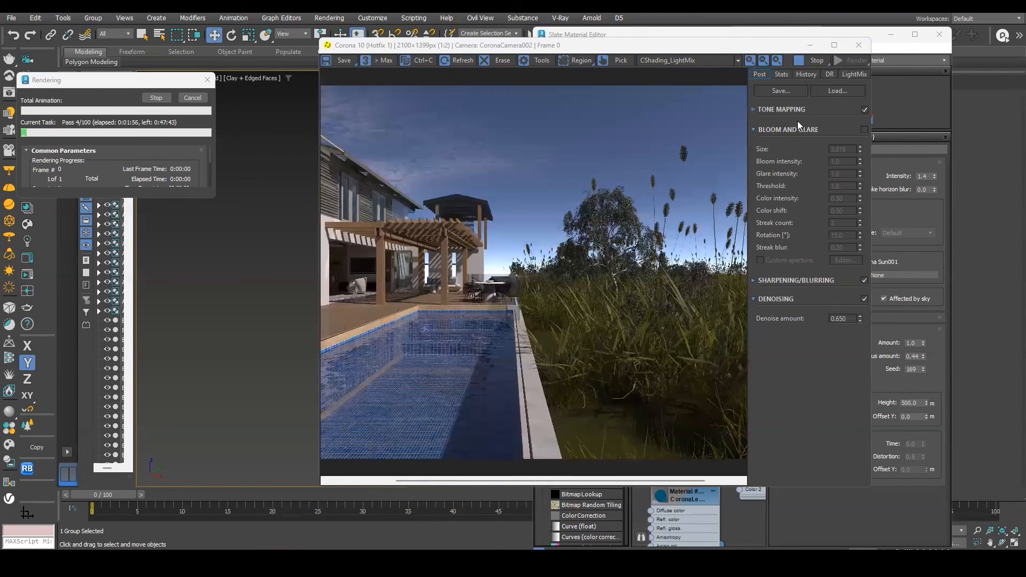
pyautogui.scroll(-1, 629, 247)
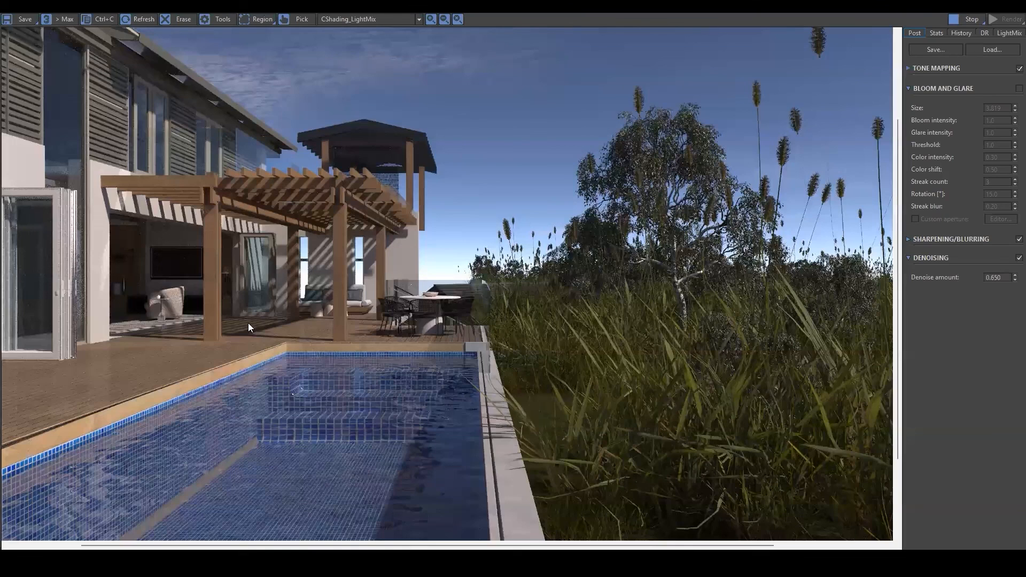
pyautogui.moveTo(597, 278); pyautogui.dragTo(471, 429, button='middle')
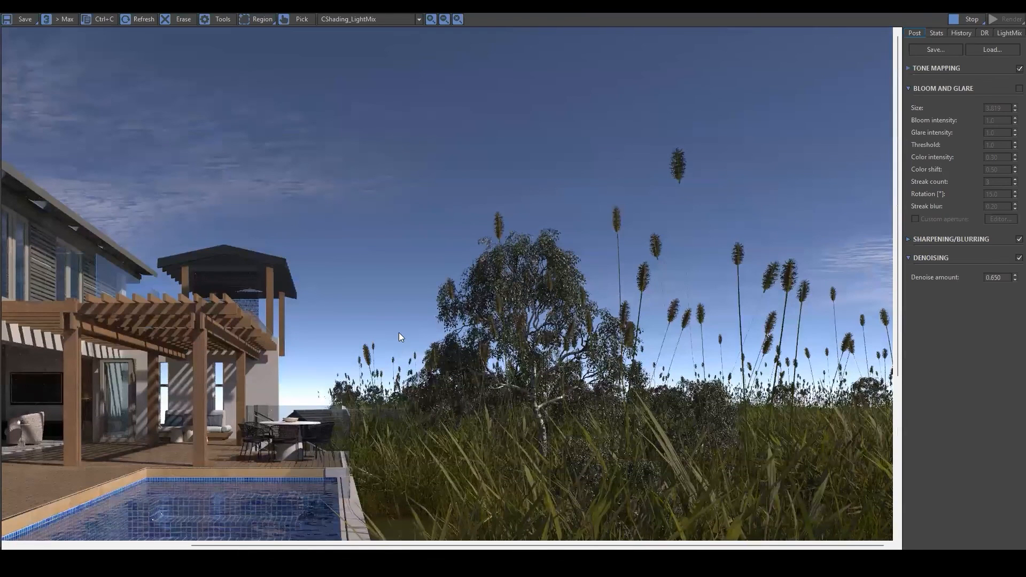
pyautogui.scroll(-1, 529, 200)
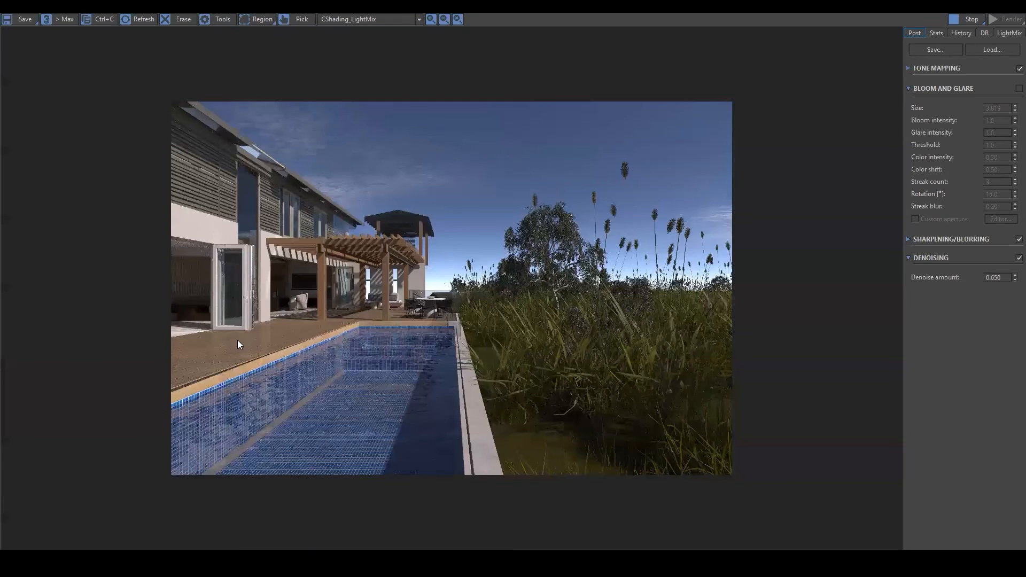
pyautogui.scroll(1, 293, 334)
pyautogui.moveTo(137, 417); pyautogui.dragTo(233, 372, button='middle')
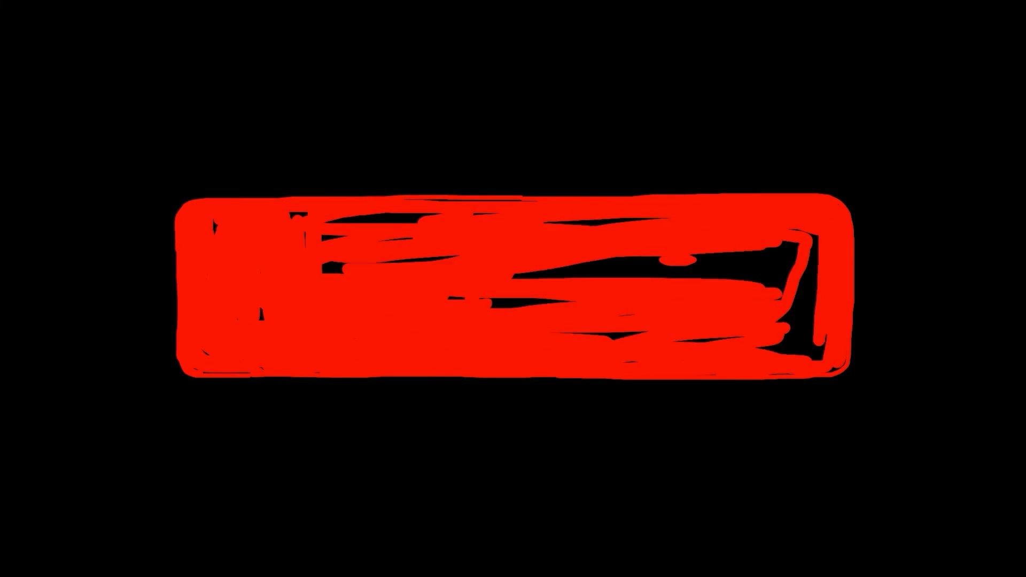